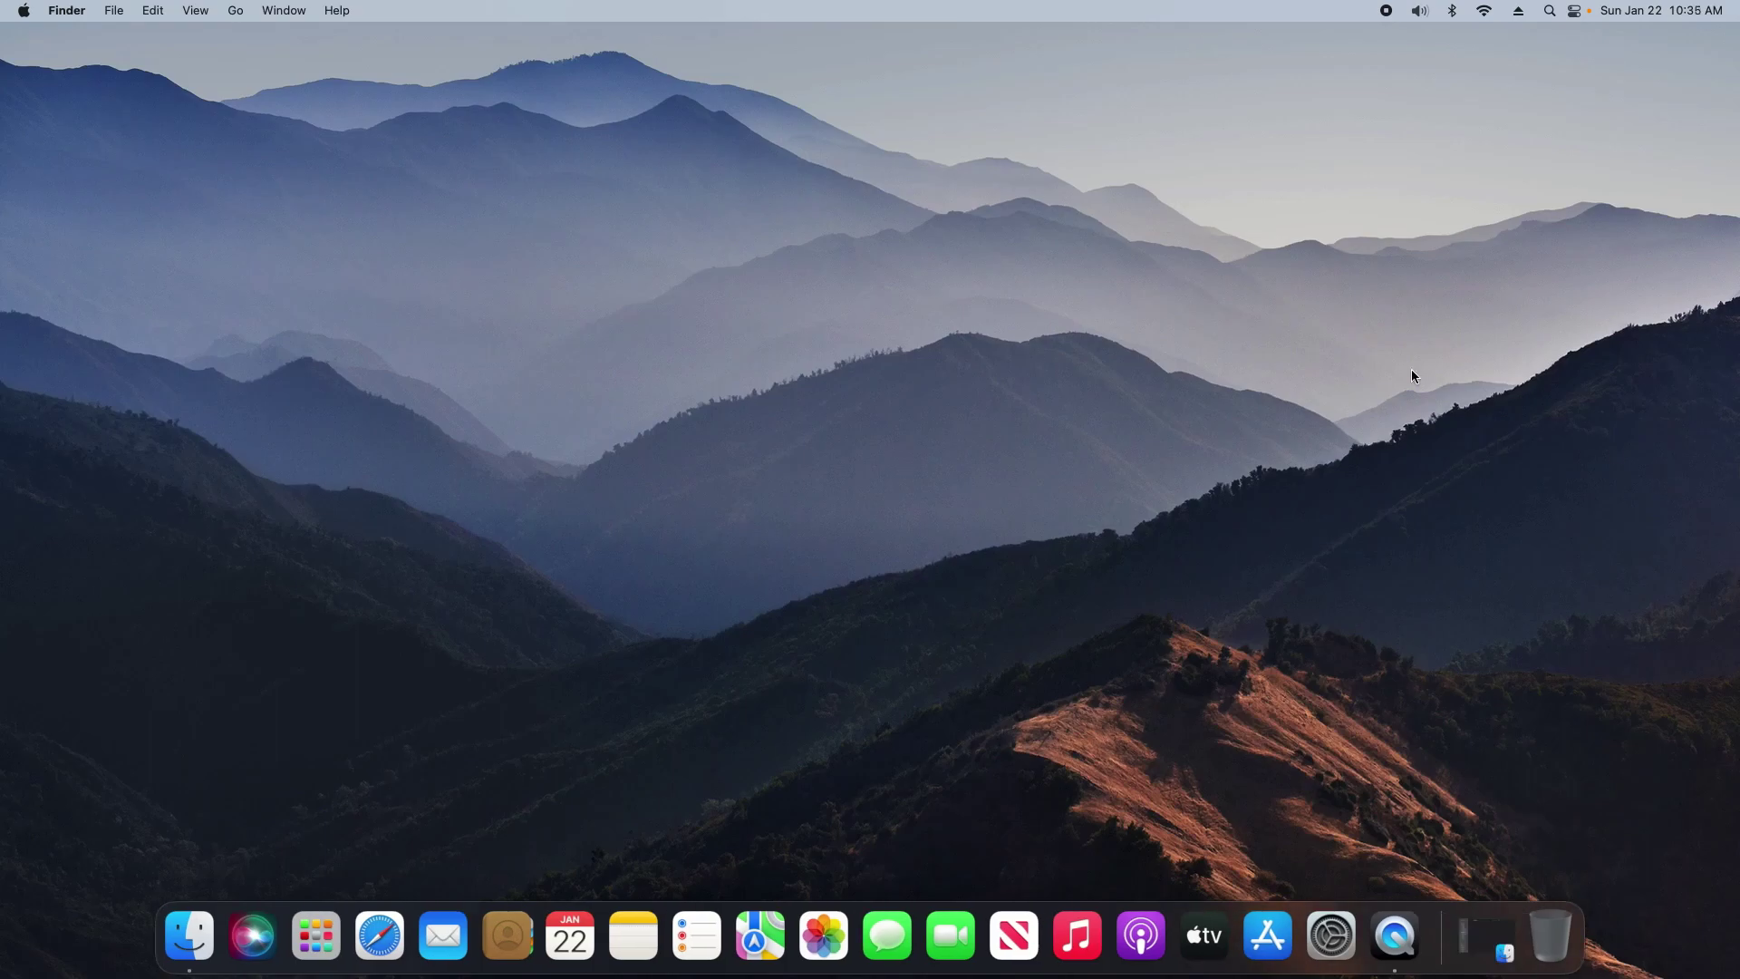
Open Disk Utility from the Utilities folder
left_click(180, 930)
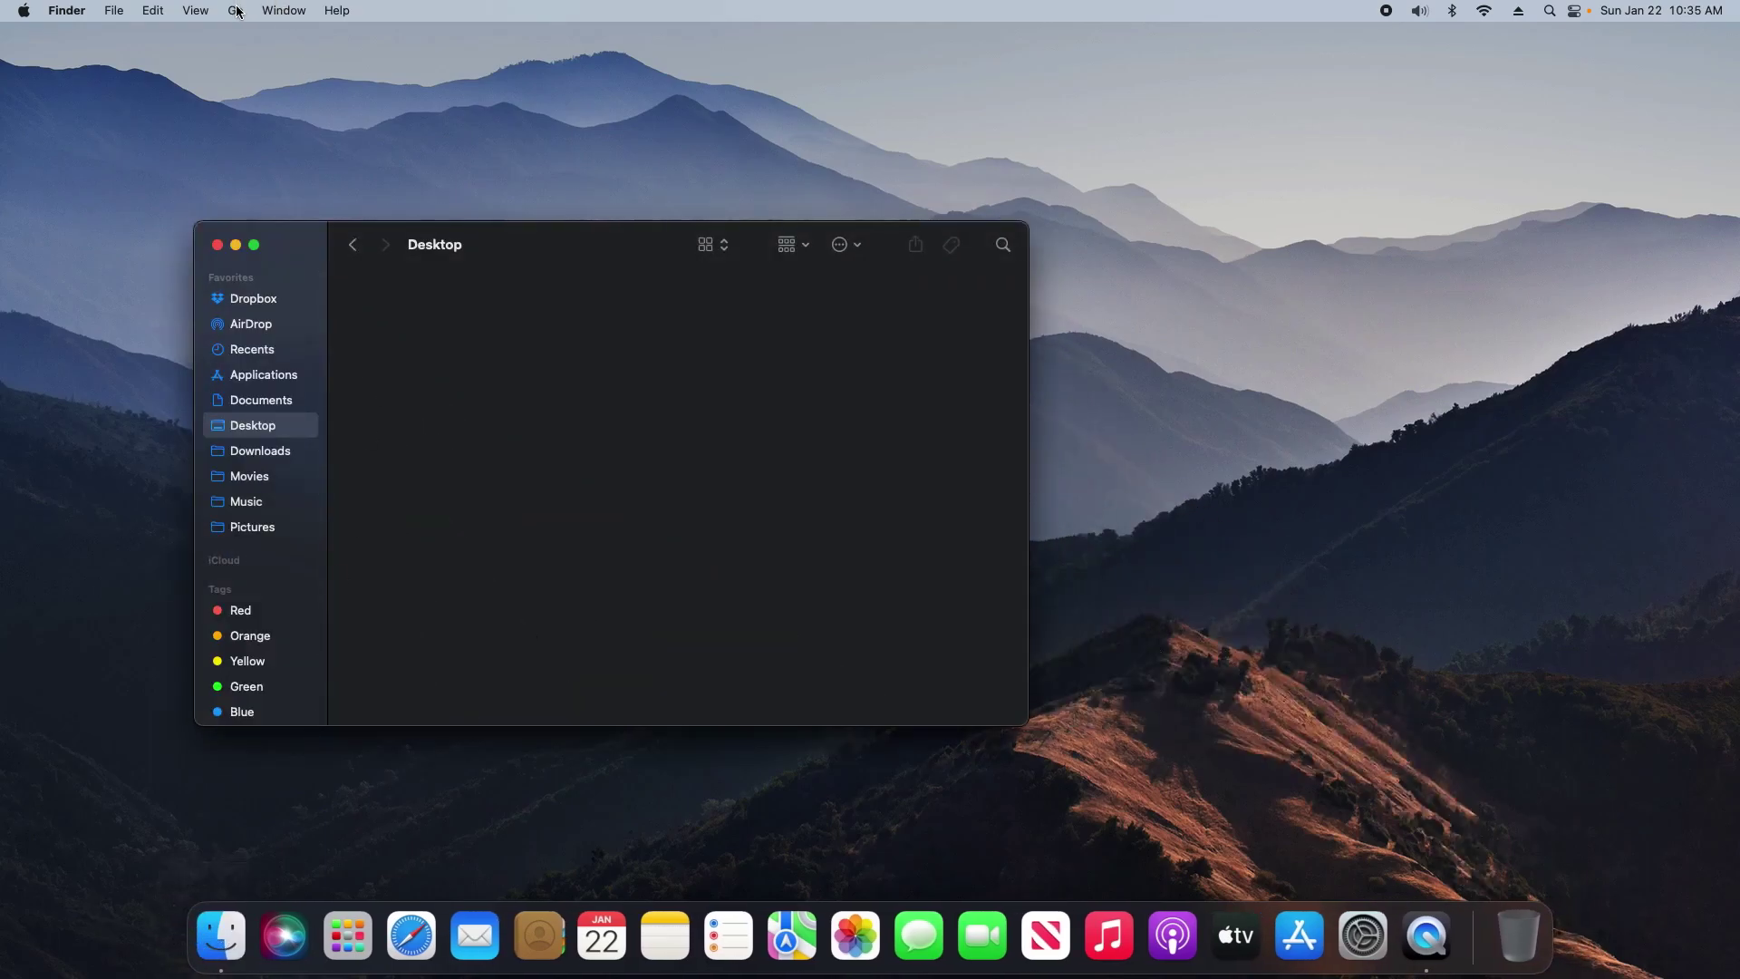
left_click(237, 11)
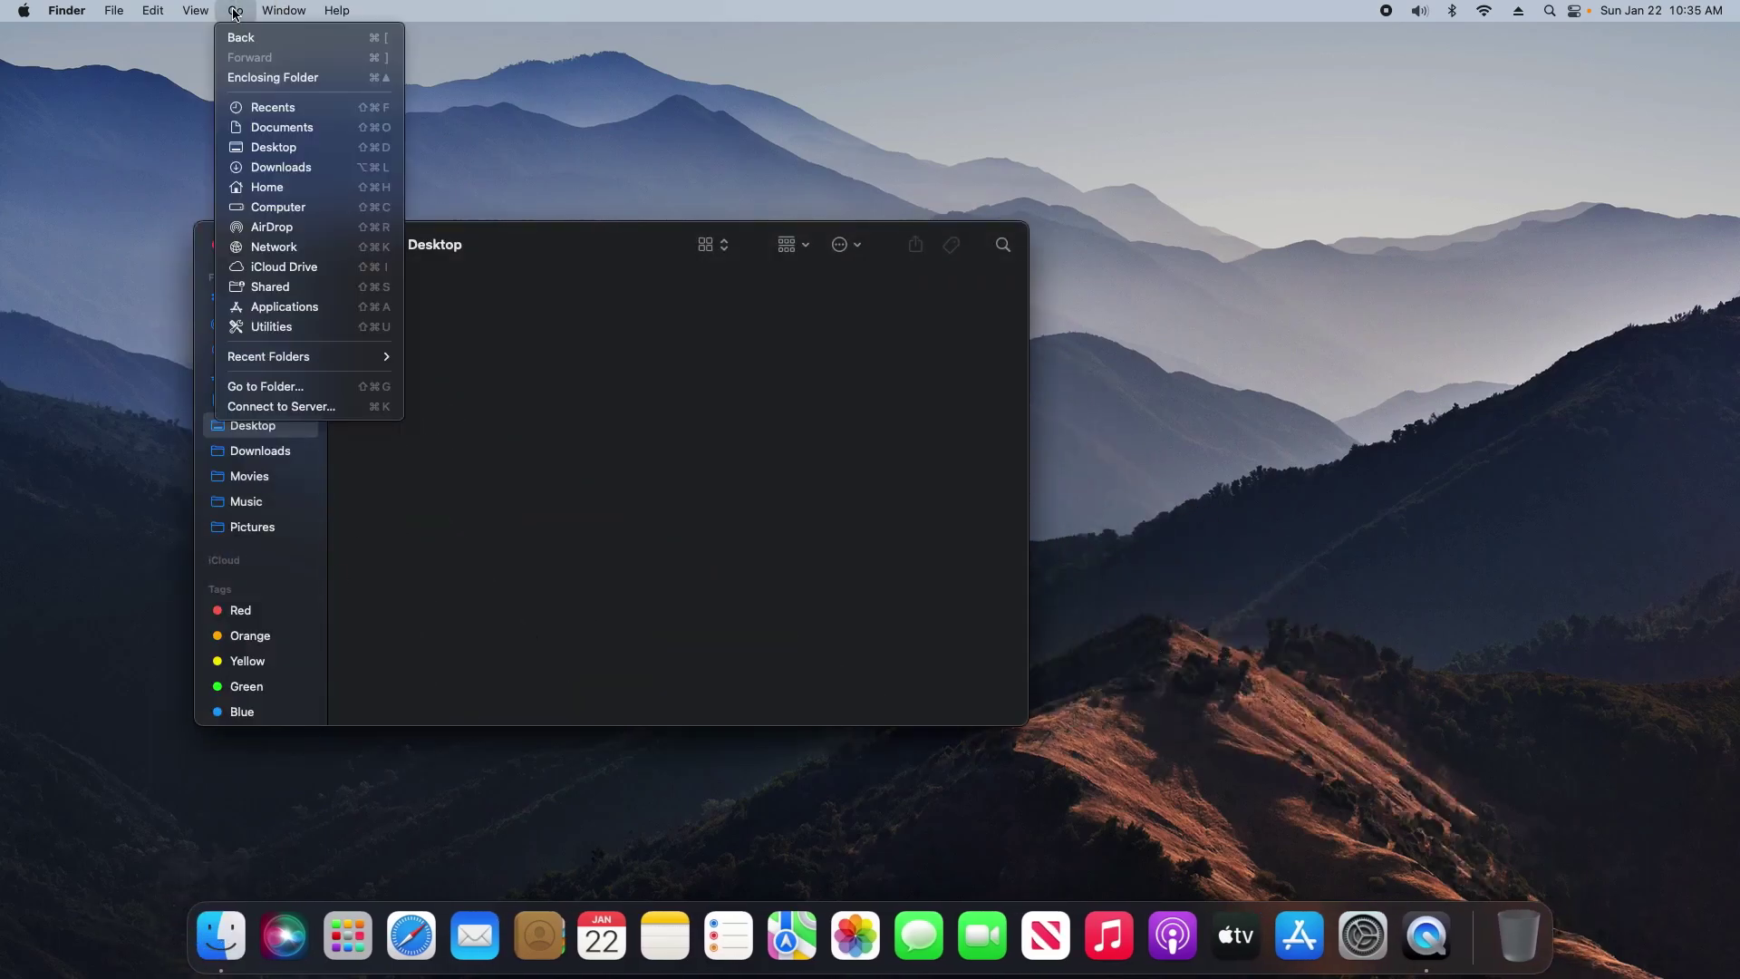
left_click(263, 329)
double_click(613, 433)
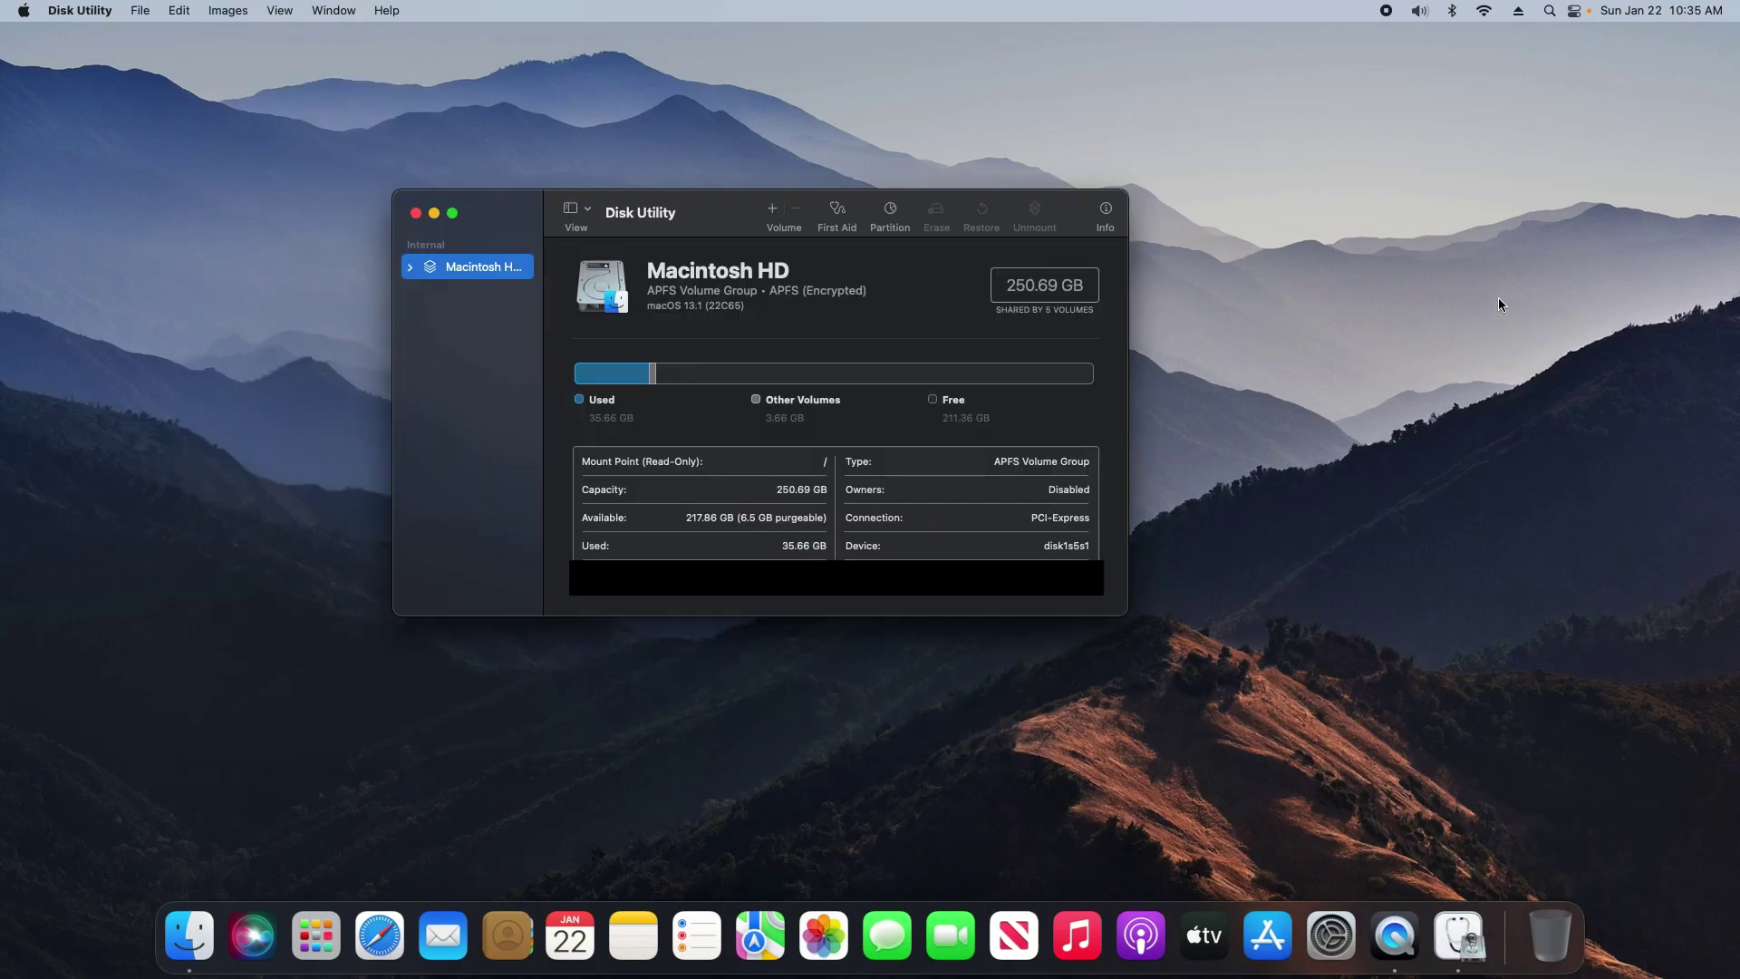
Expand the Macintosh HD volume group and run First Aid on the Macintosh HD - Data volume through to completion
left_click(410, 270)
left_click(423, 292)
left_click(487, 346)
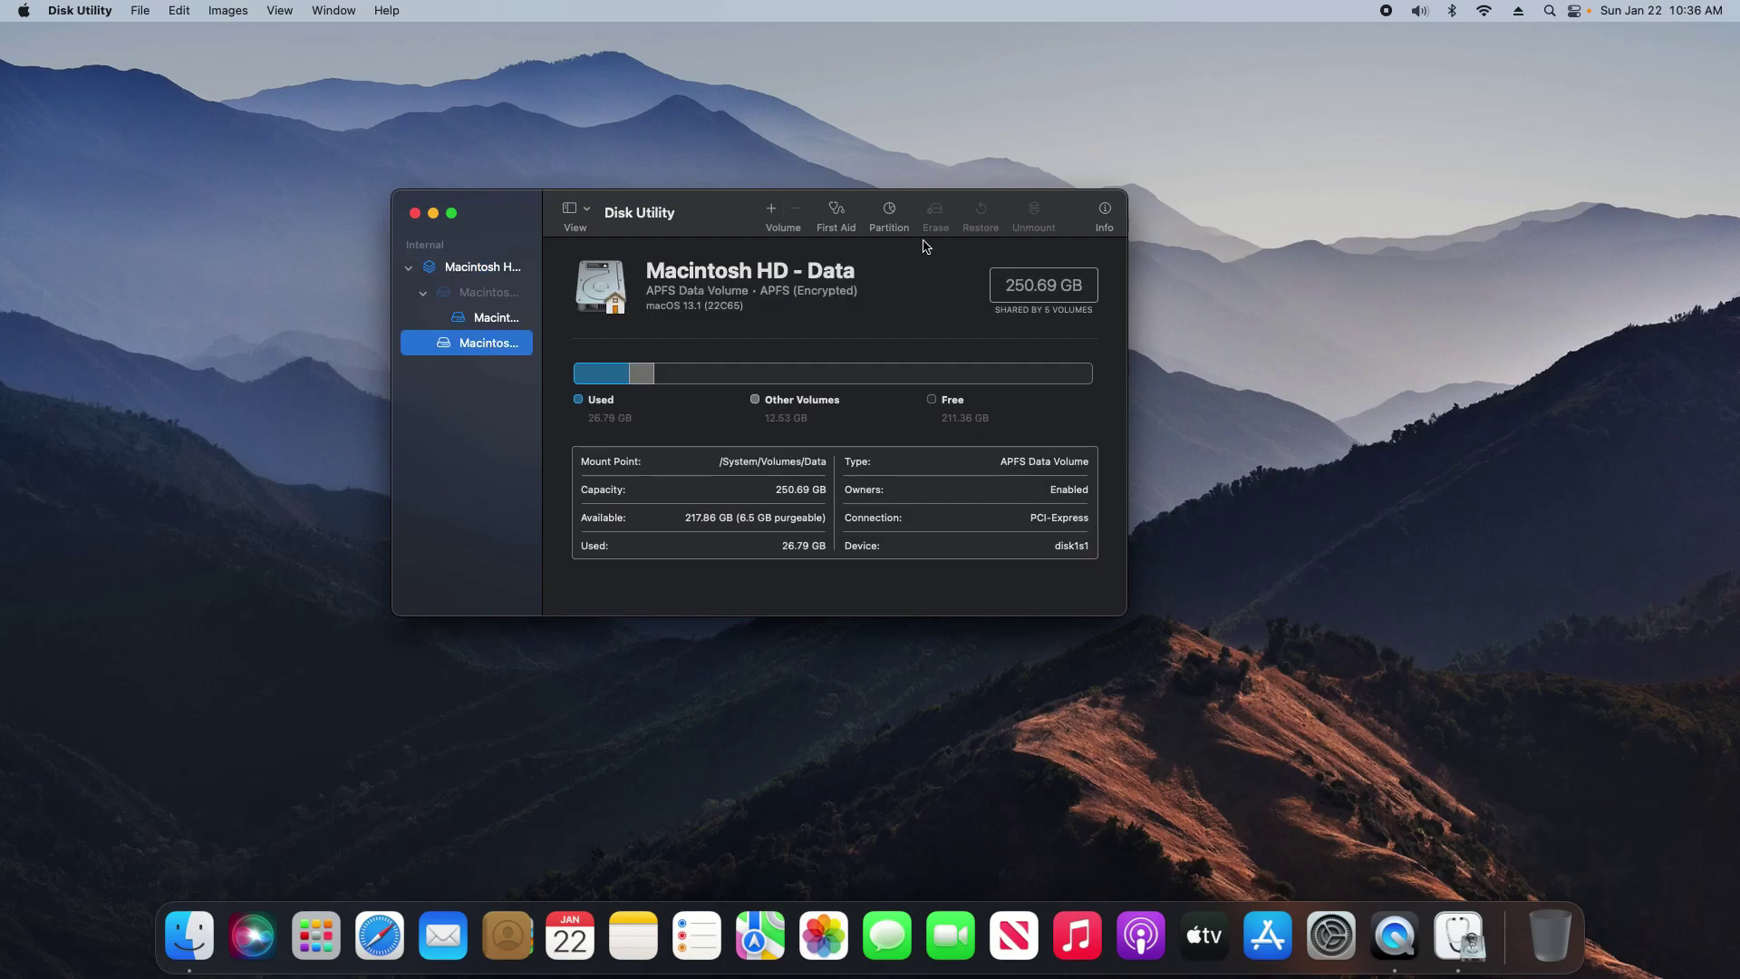
left_click(835, 218)
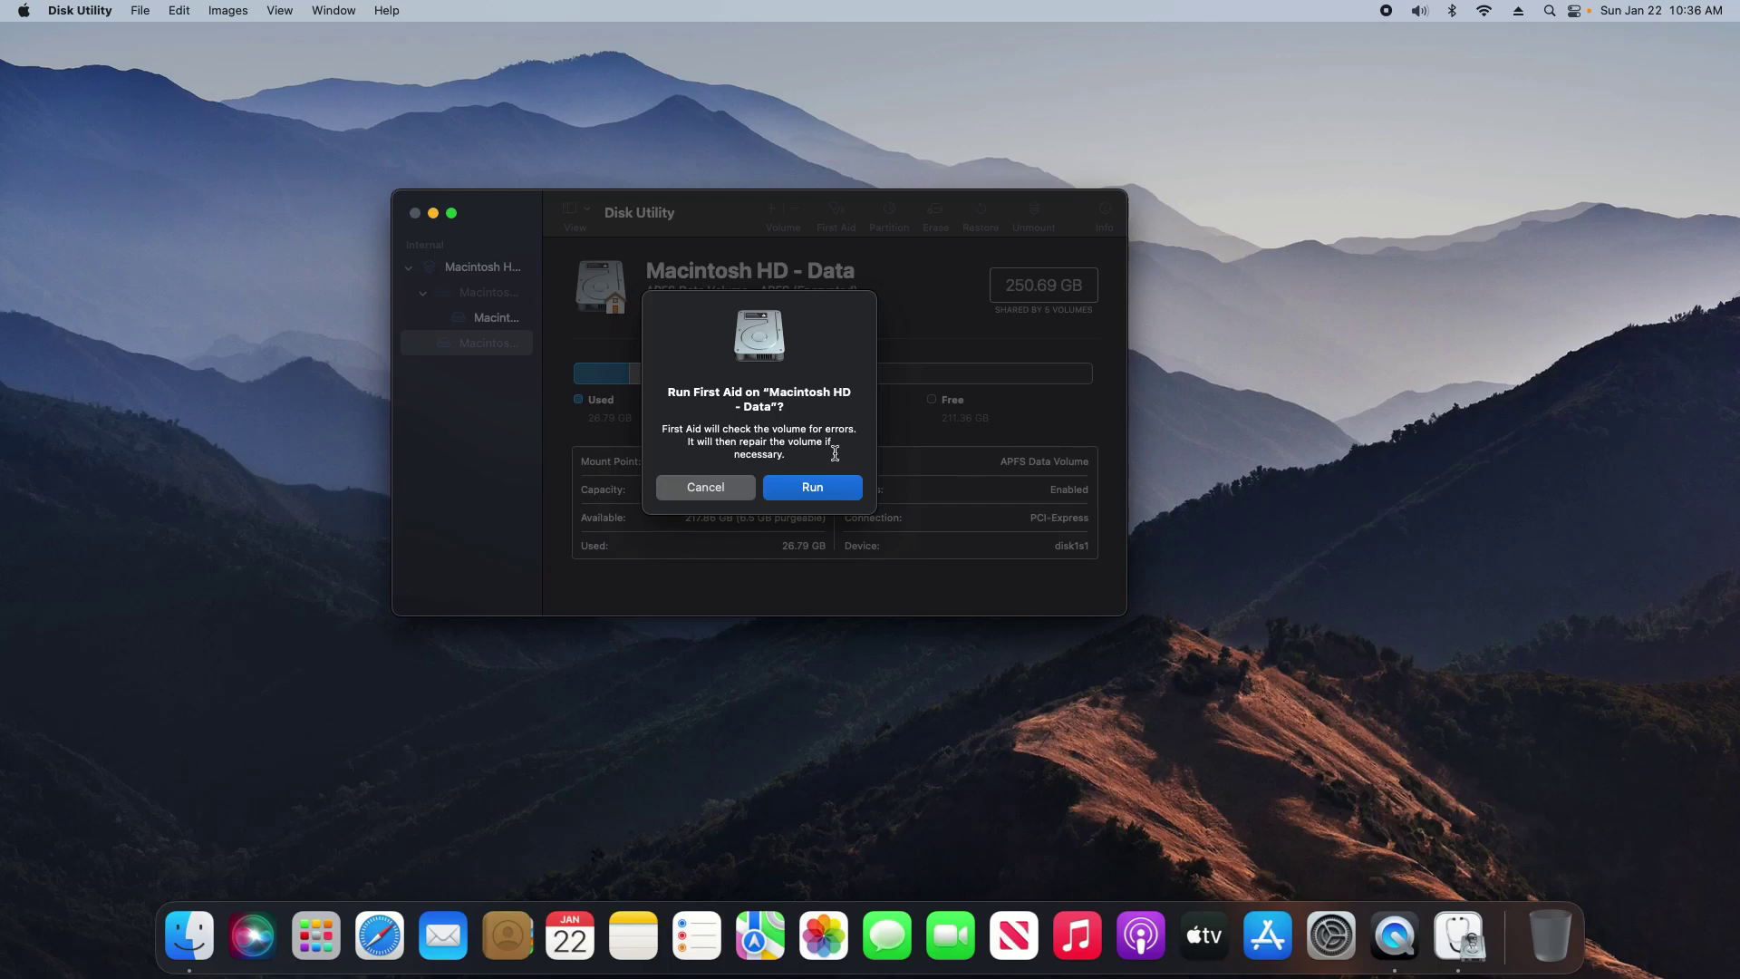
left_click(816, 487)
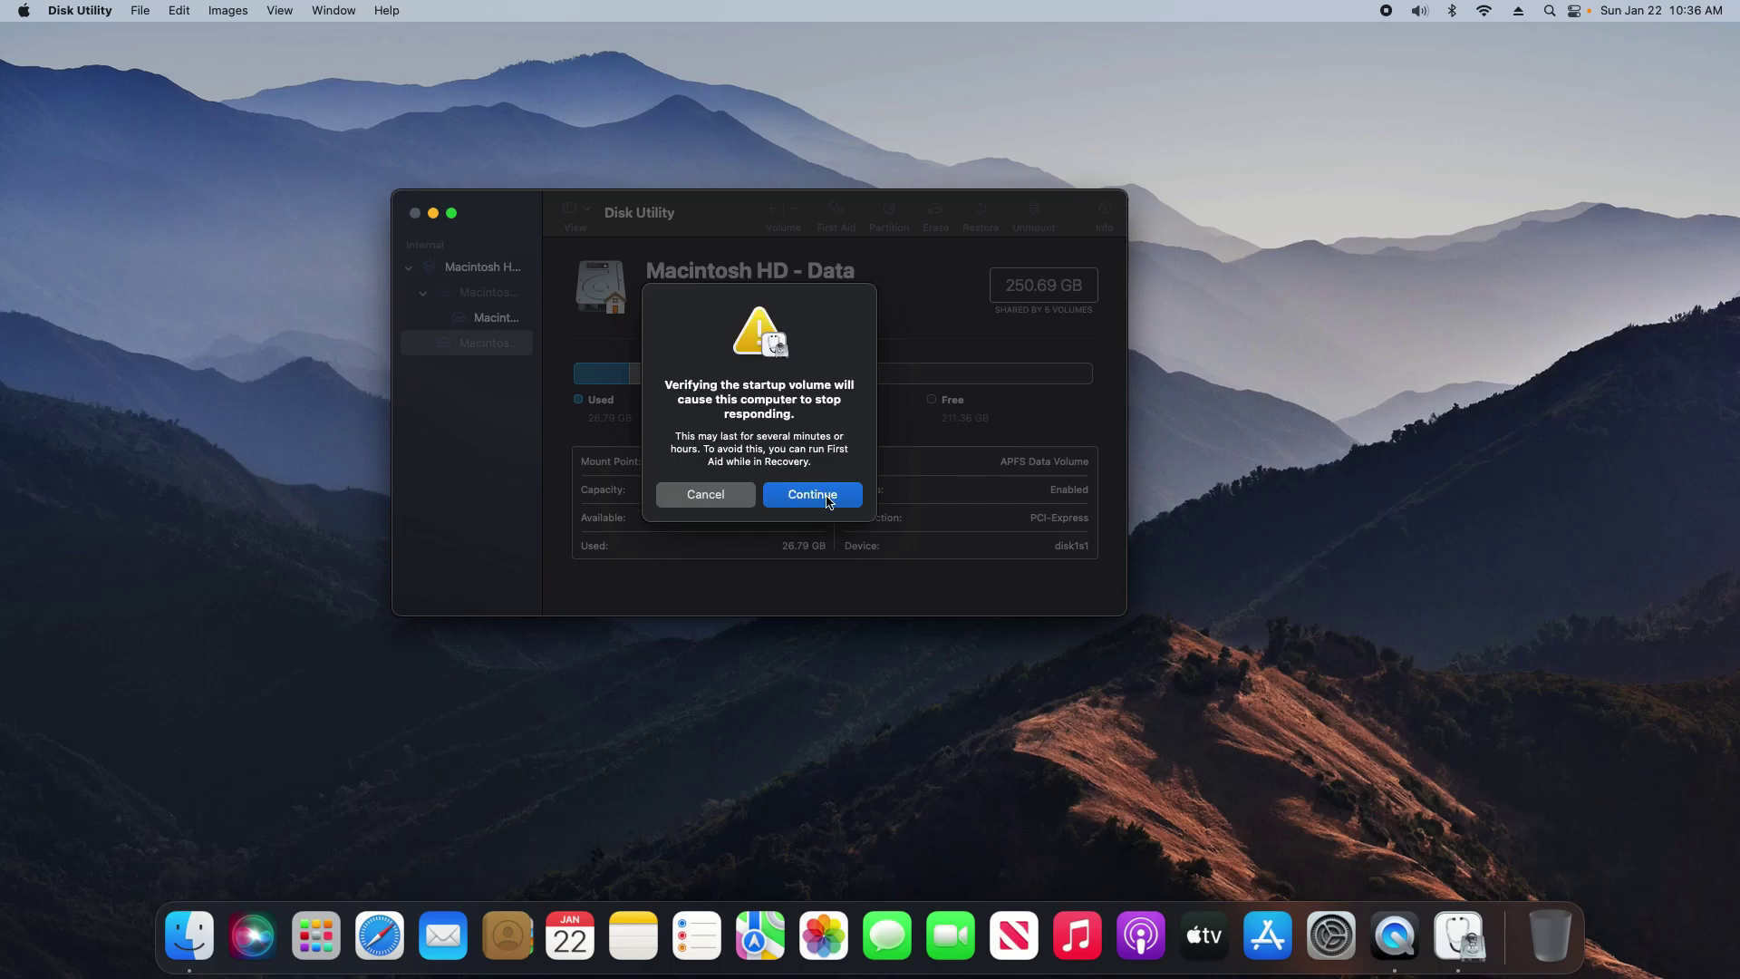
left_click(828, 498)
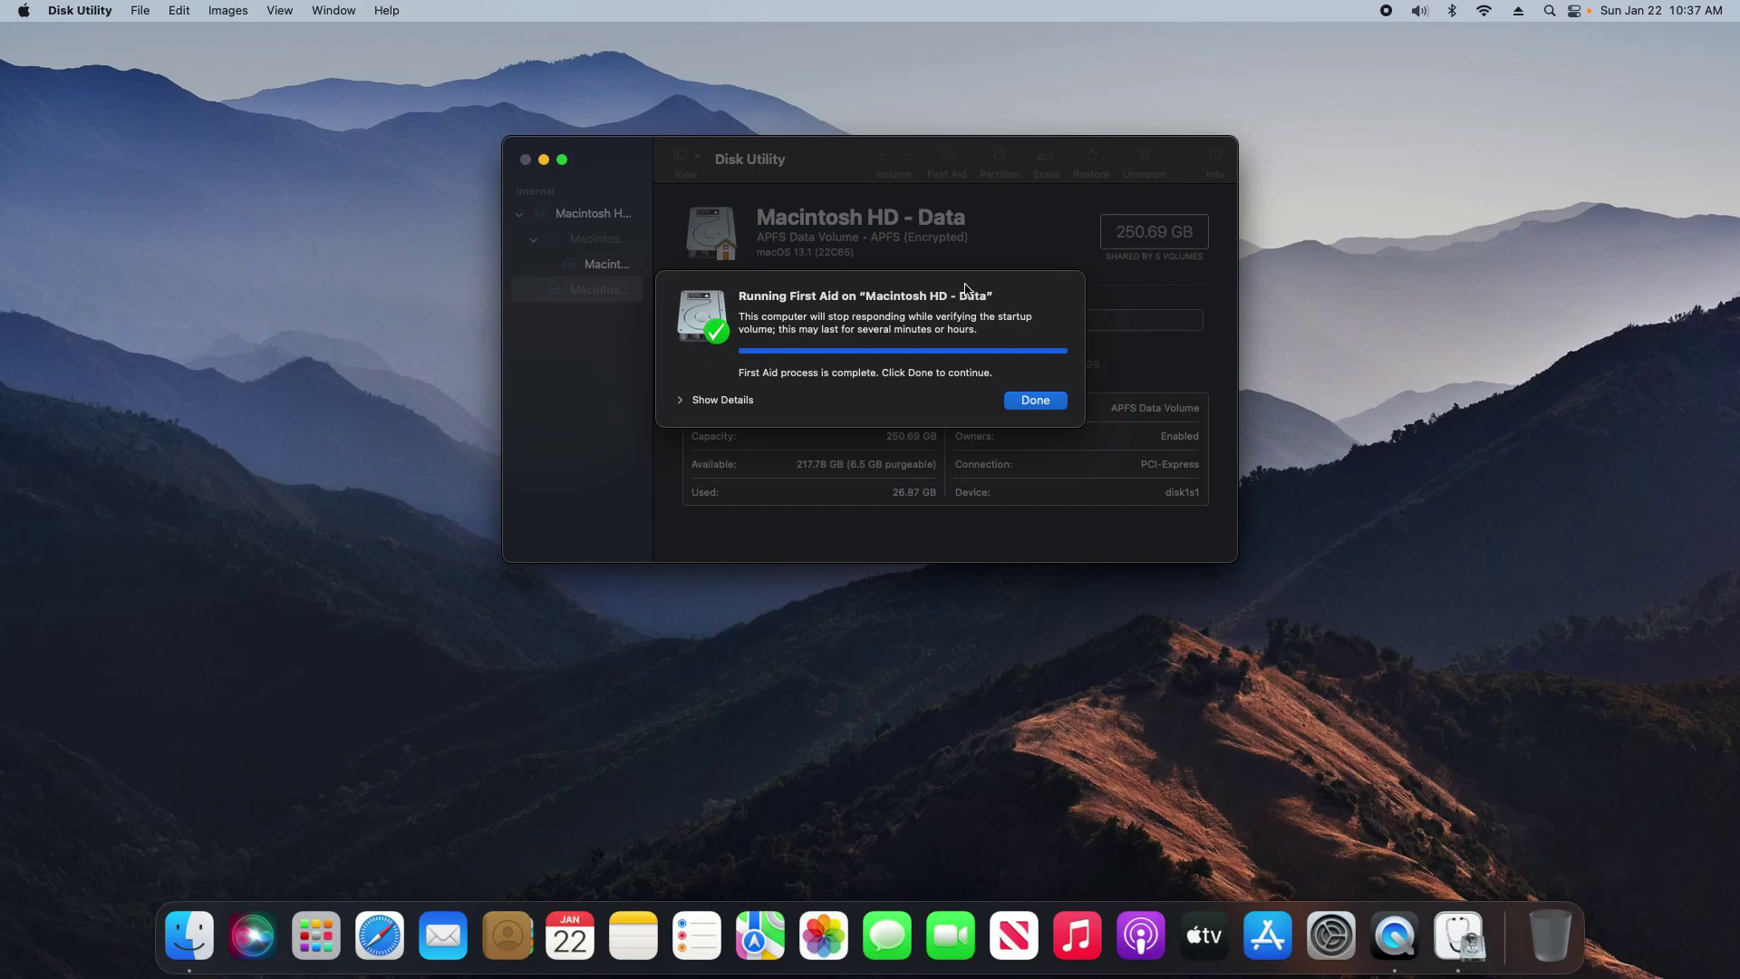
left_click(1045, 403)
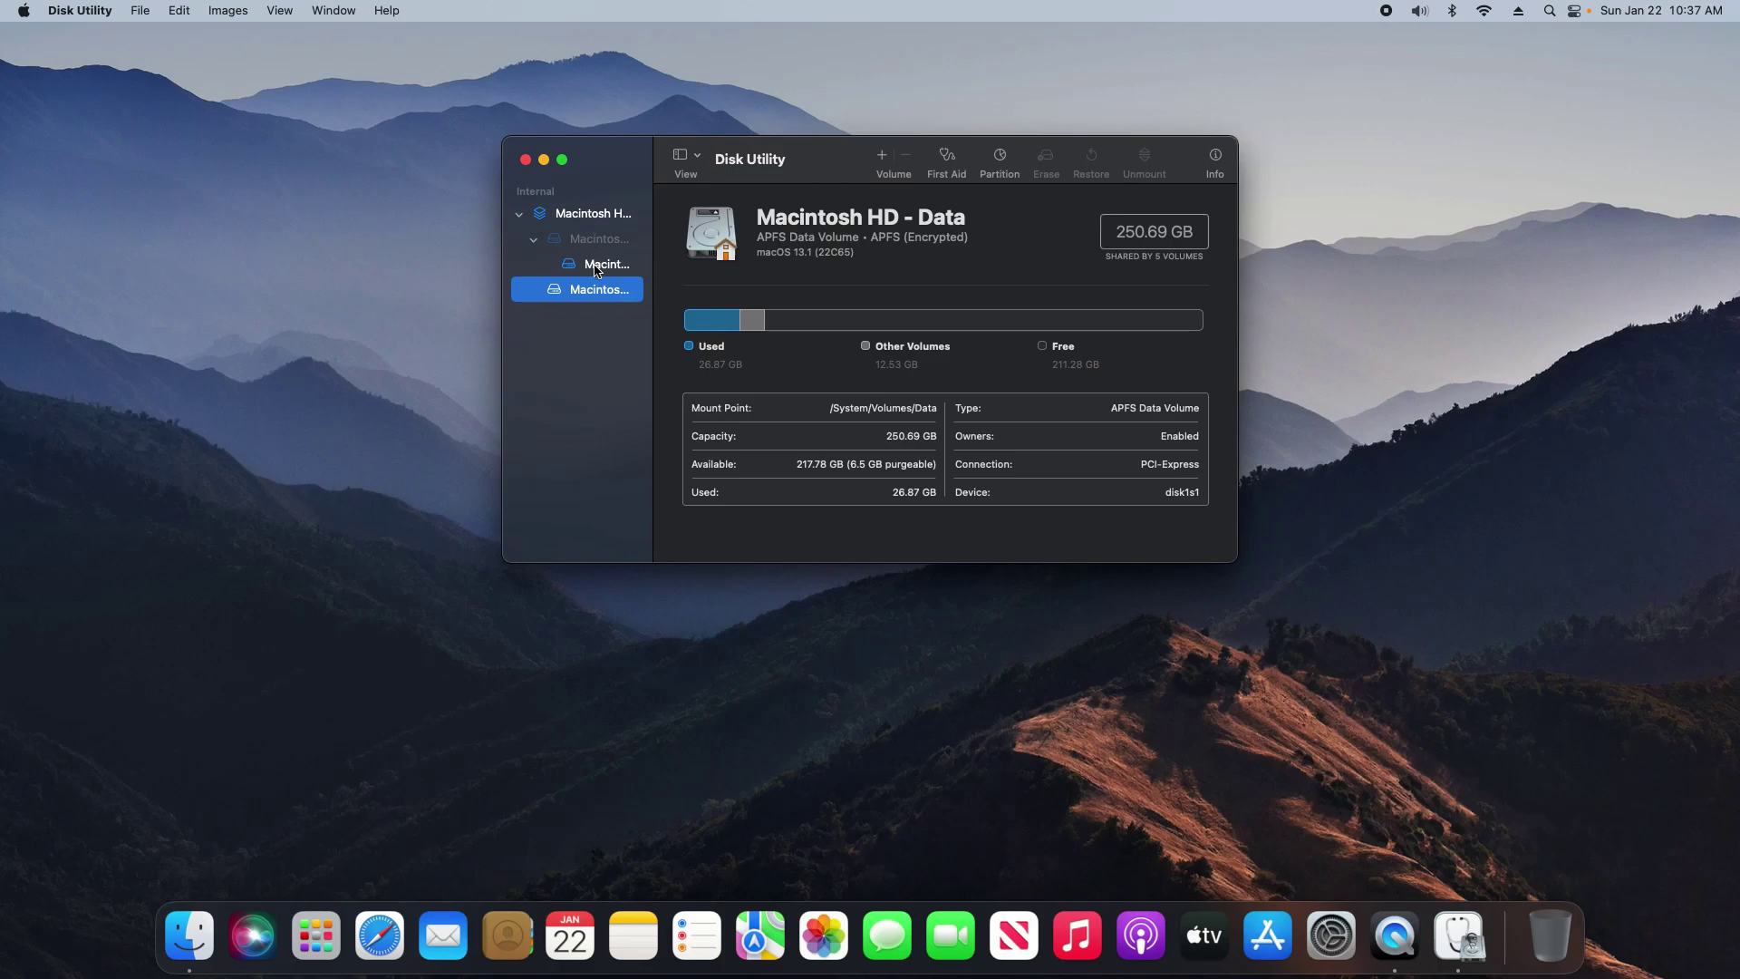
Select the Macintosh HD snapshot, its parent volume and the top-level volume group one after another
left_click(599, 264)
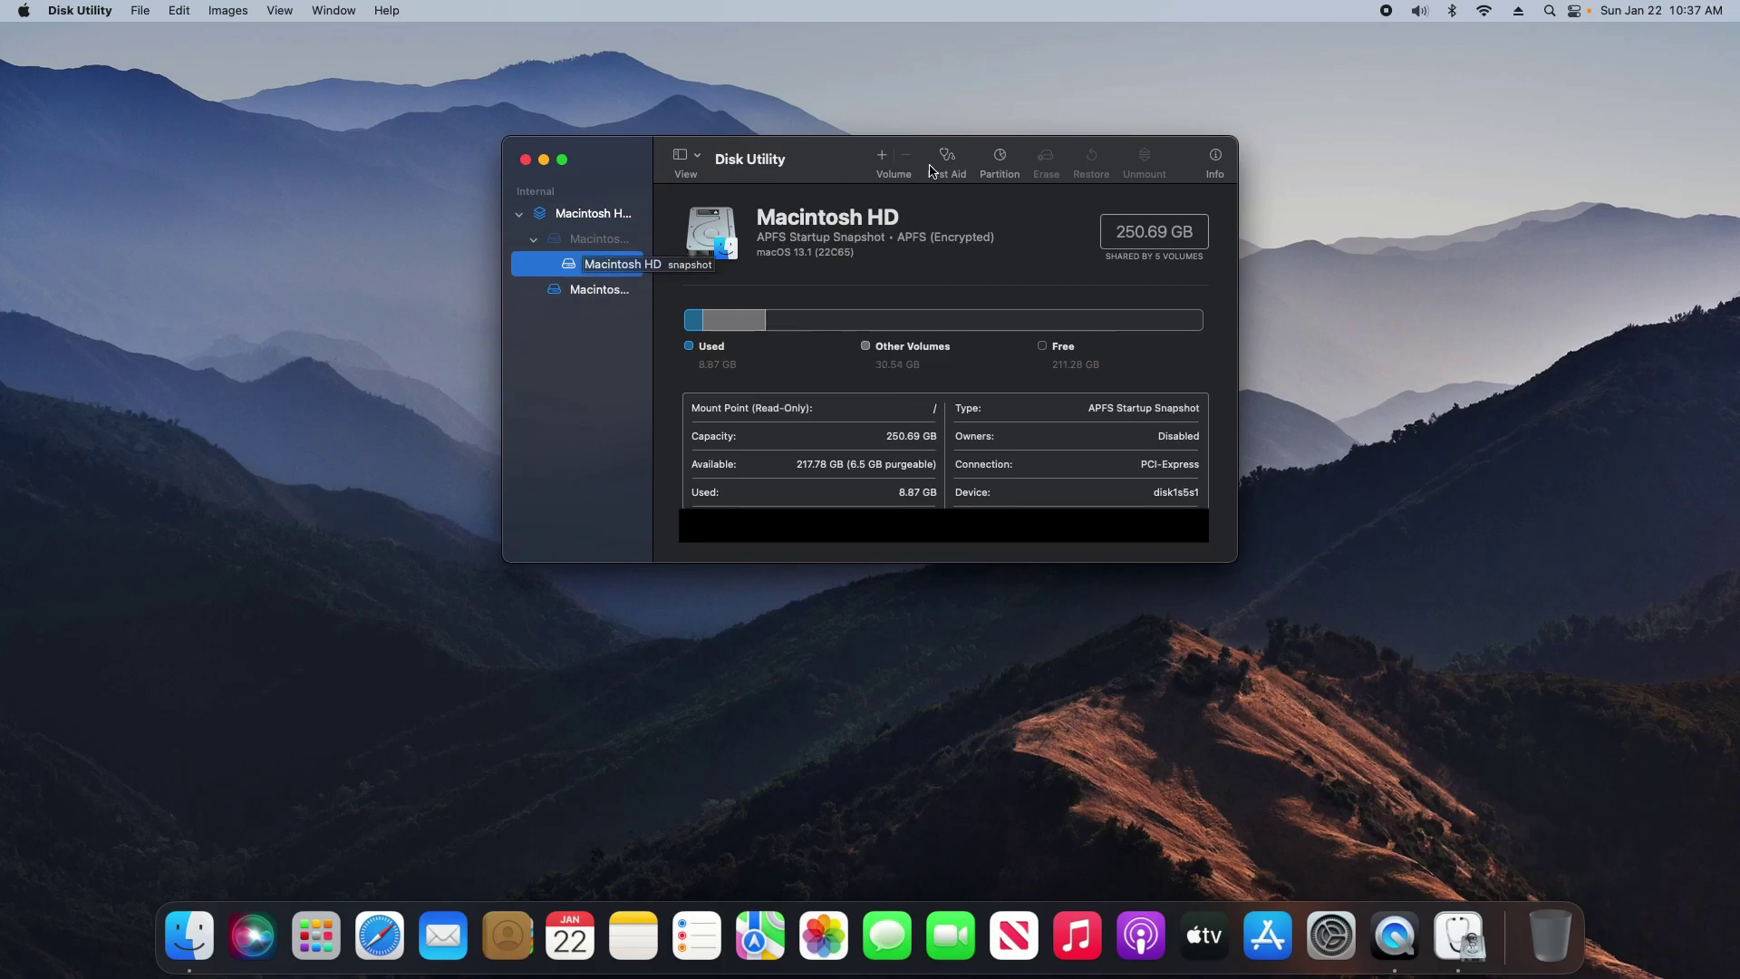
left_click(570, 240)
left_click(626, 214)
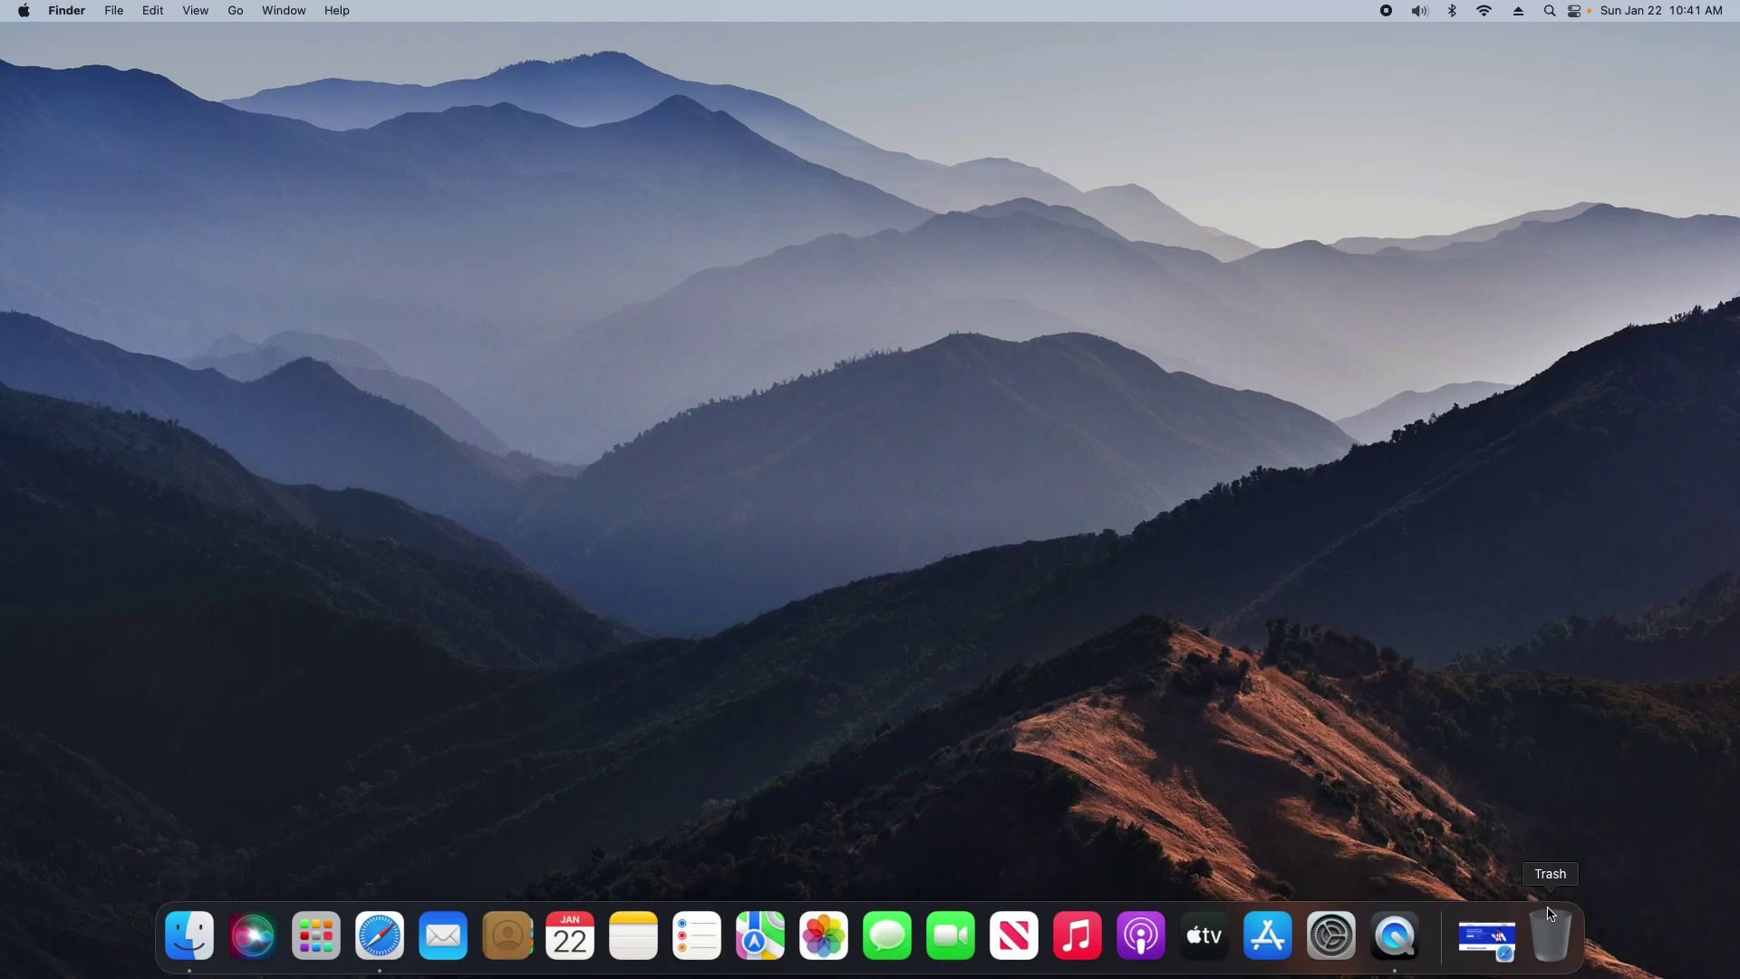
Download free Malwarebytes for Mac from malwarebytes.com and open the package Malwarebytes-Mac-4.17.8.4831.pkg
left_click(1487, 938)
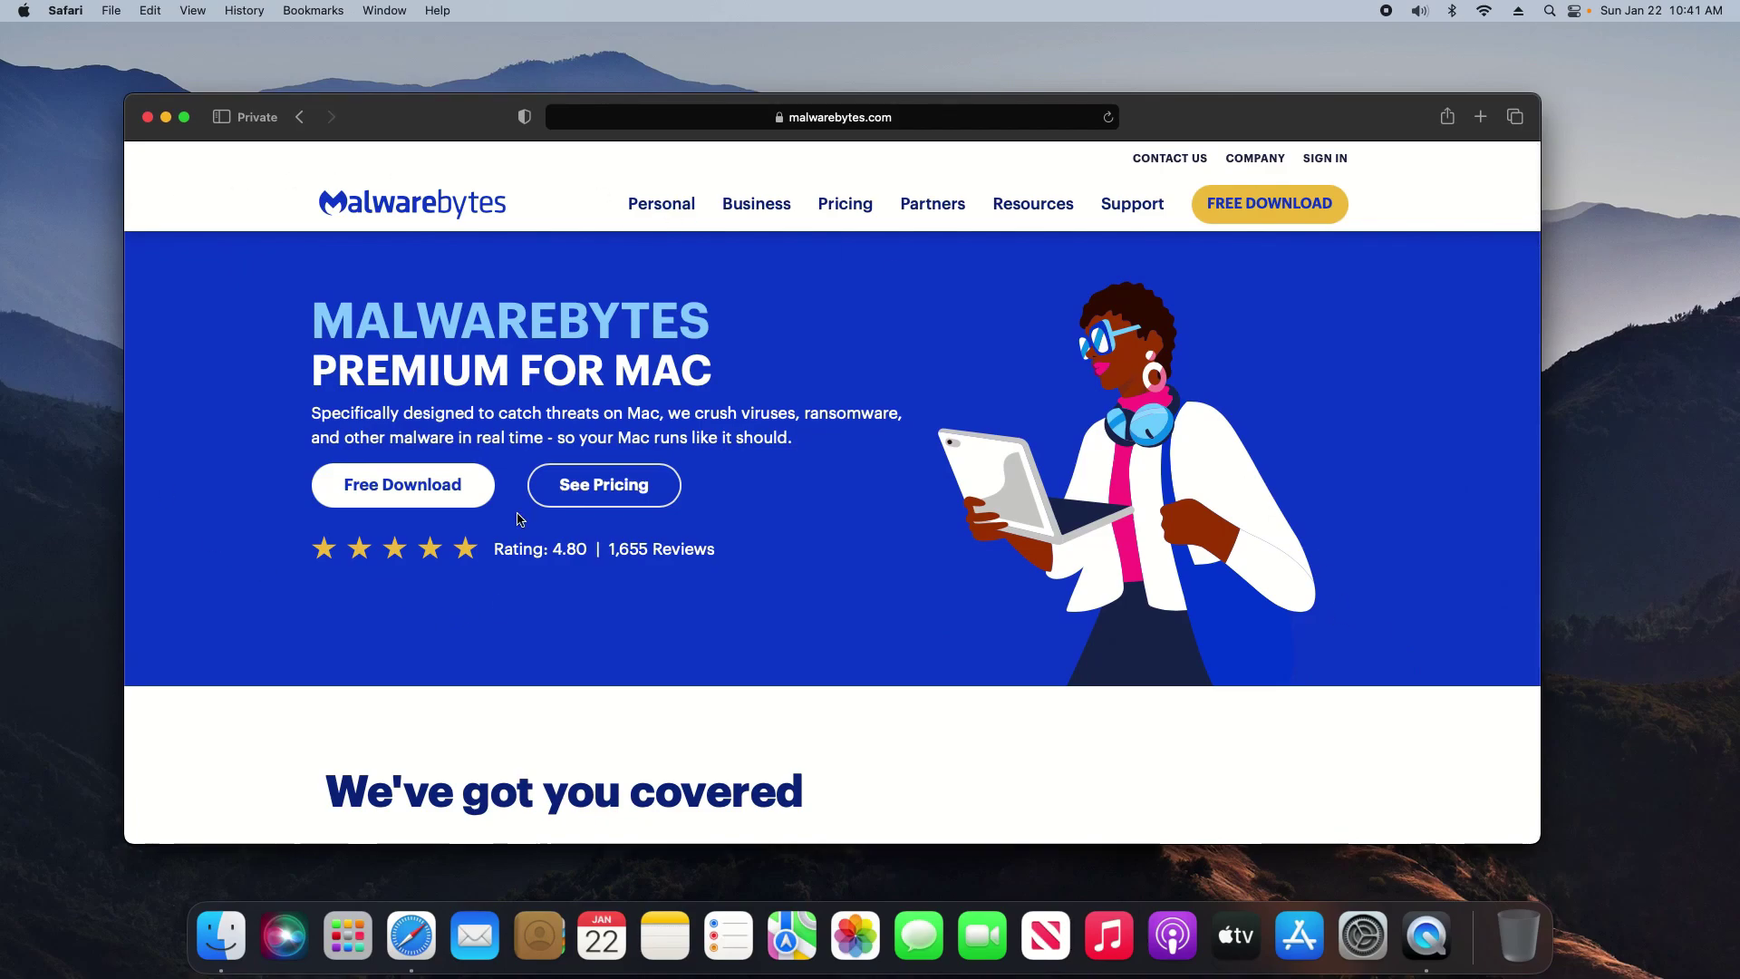
left_click(400, 495)
left_click(995, 521)
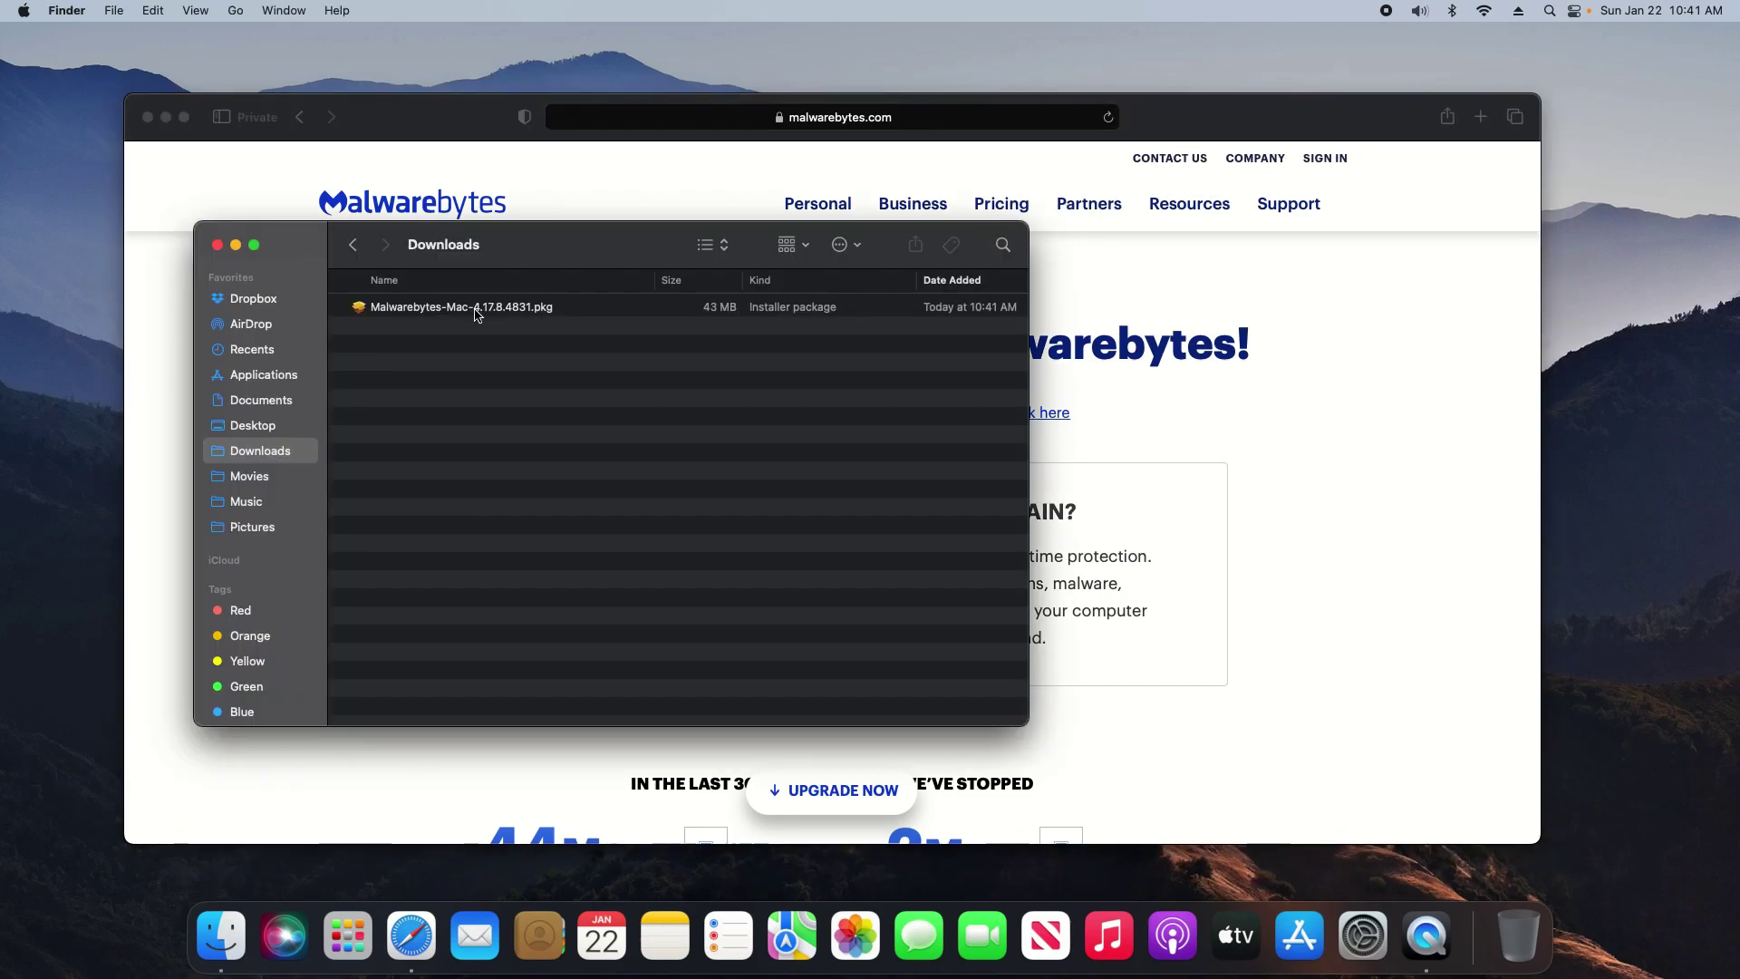
double_click(476, 309)
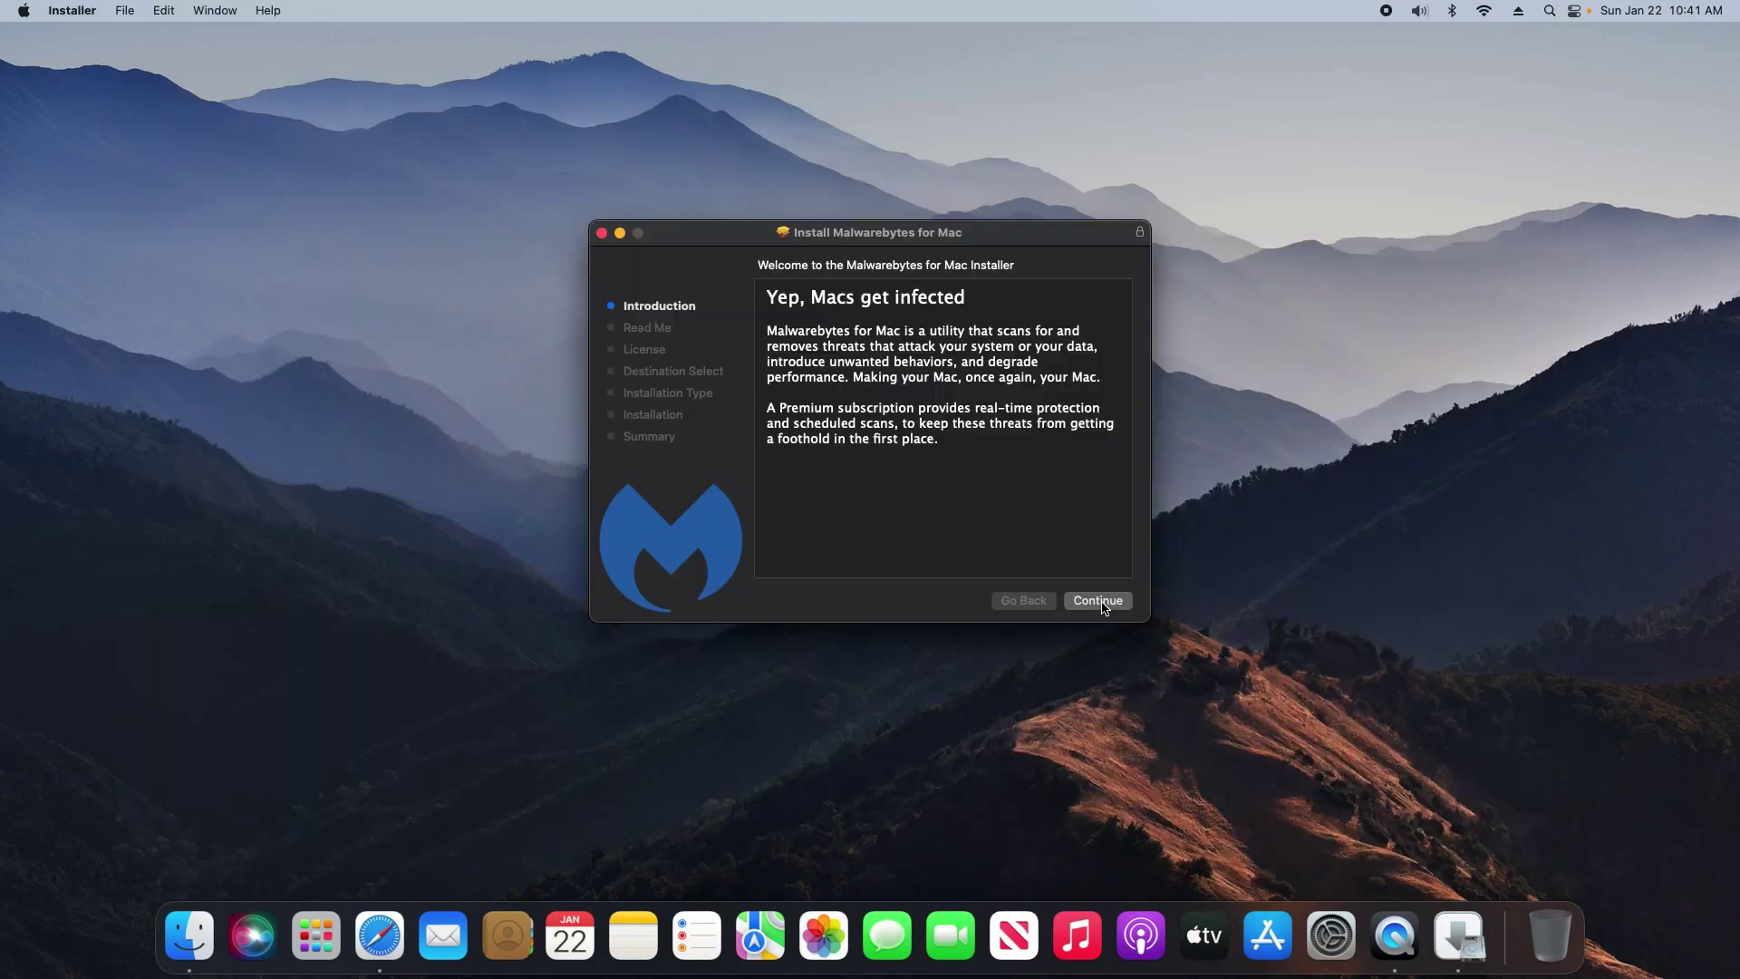
Proceed through the Malwarebytes installer's introduction and read-me pages and agree to the software license
left_click(1099, 601)
left_click(1098, 601)
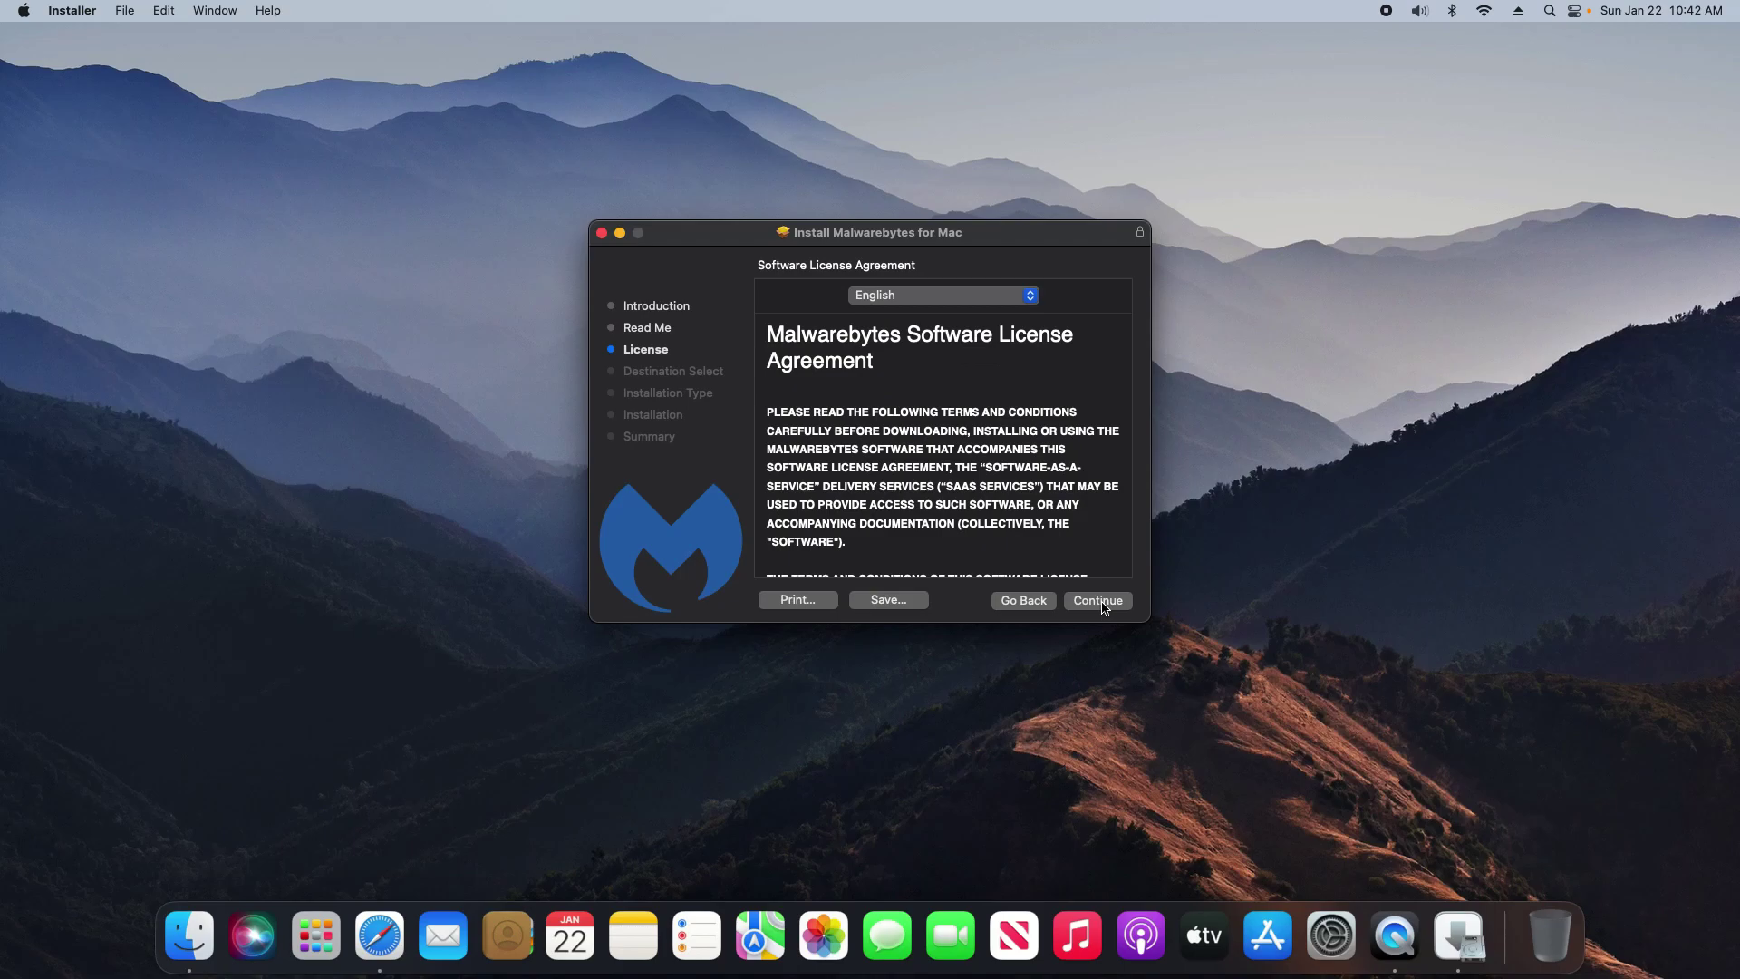
left_click(1098, 601)
key("Return")
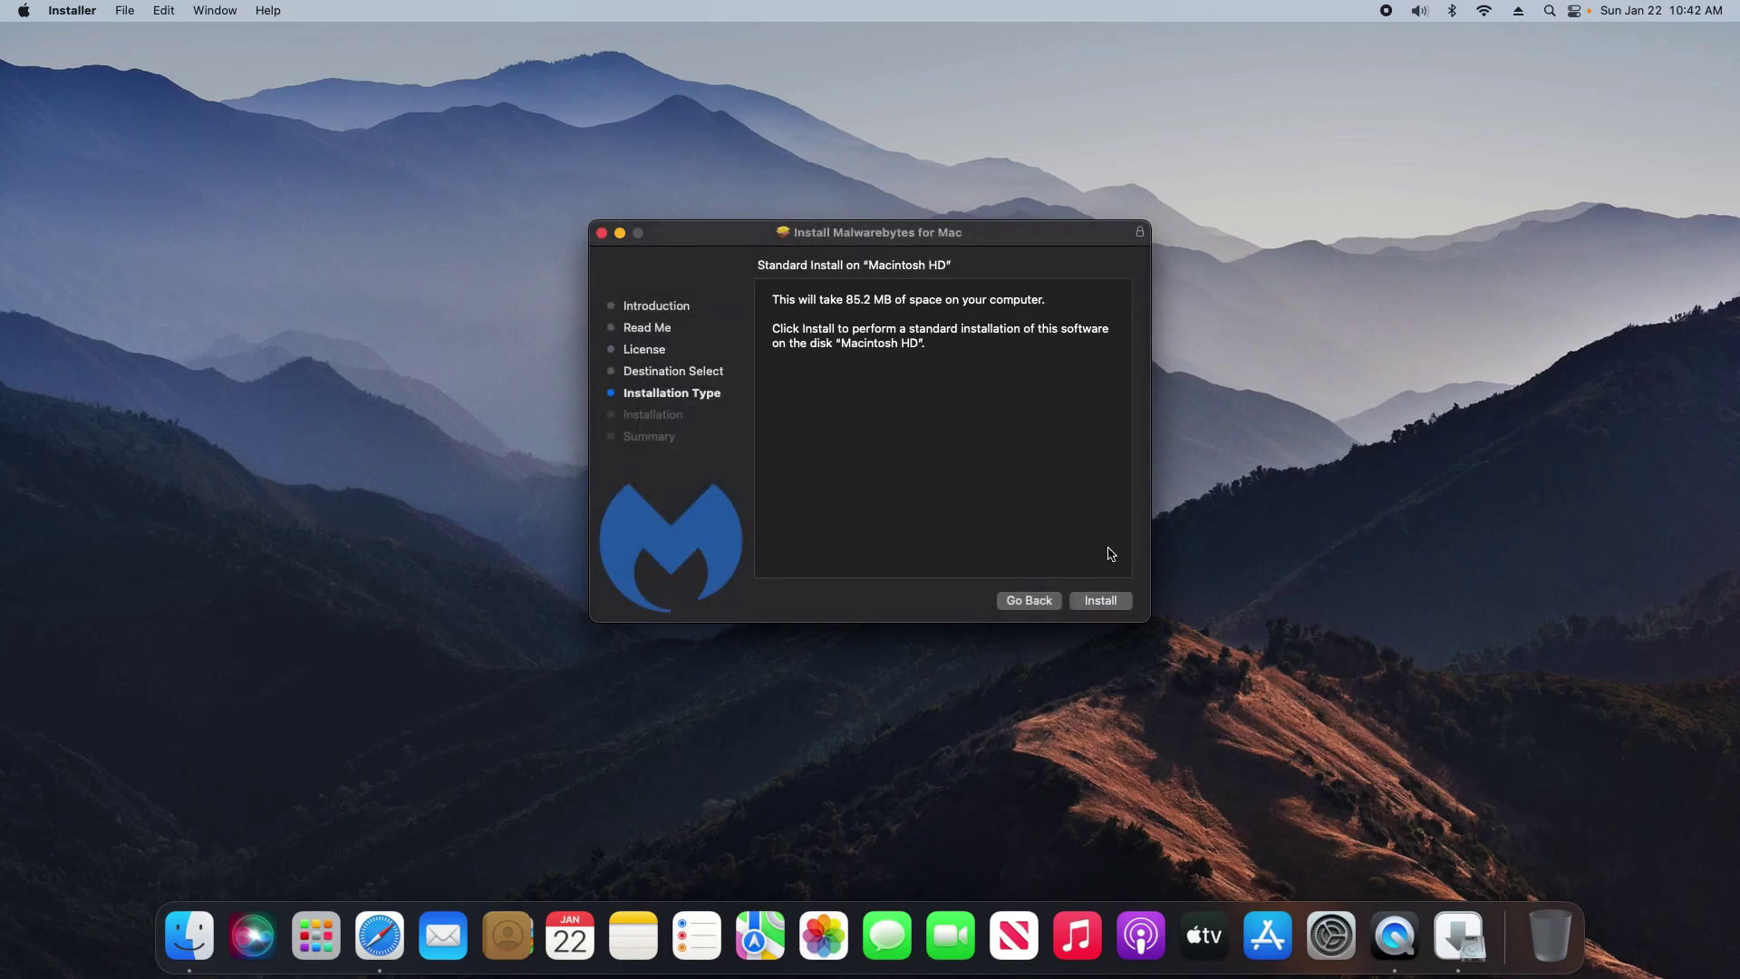
Run the standard Malwarebytes installation on Macintosh HD, authorizing it with the account password
left_click(1101, 600)
key("super+v")
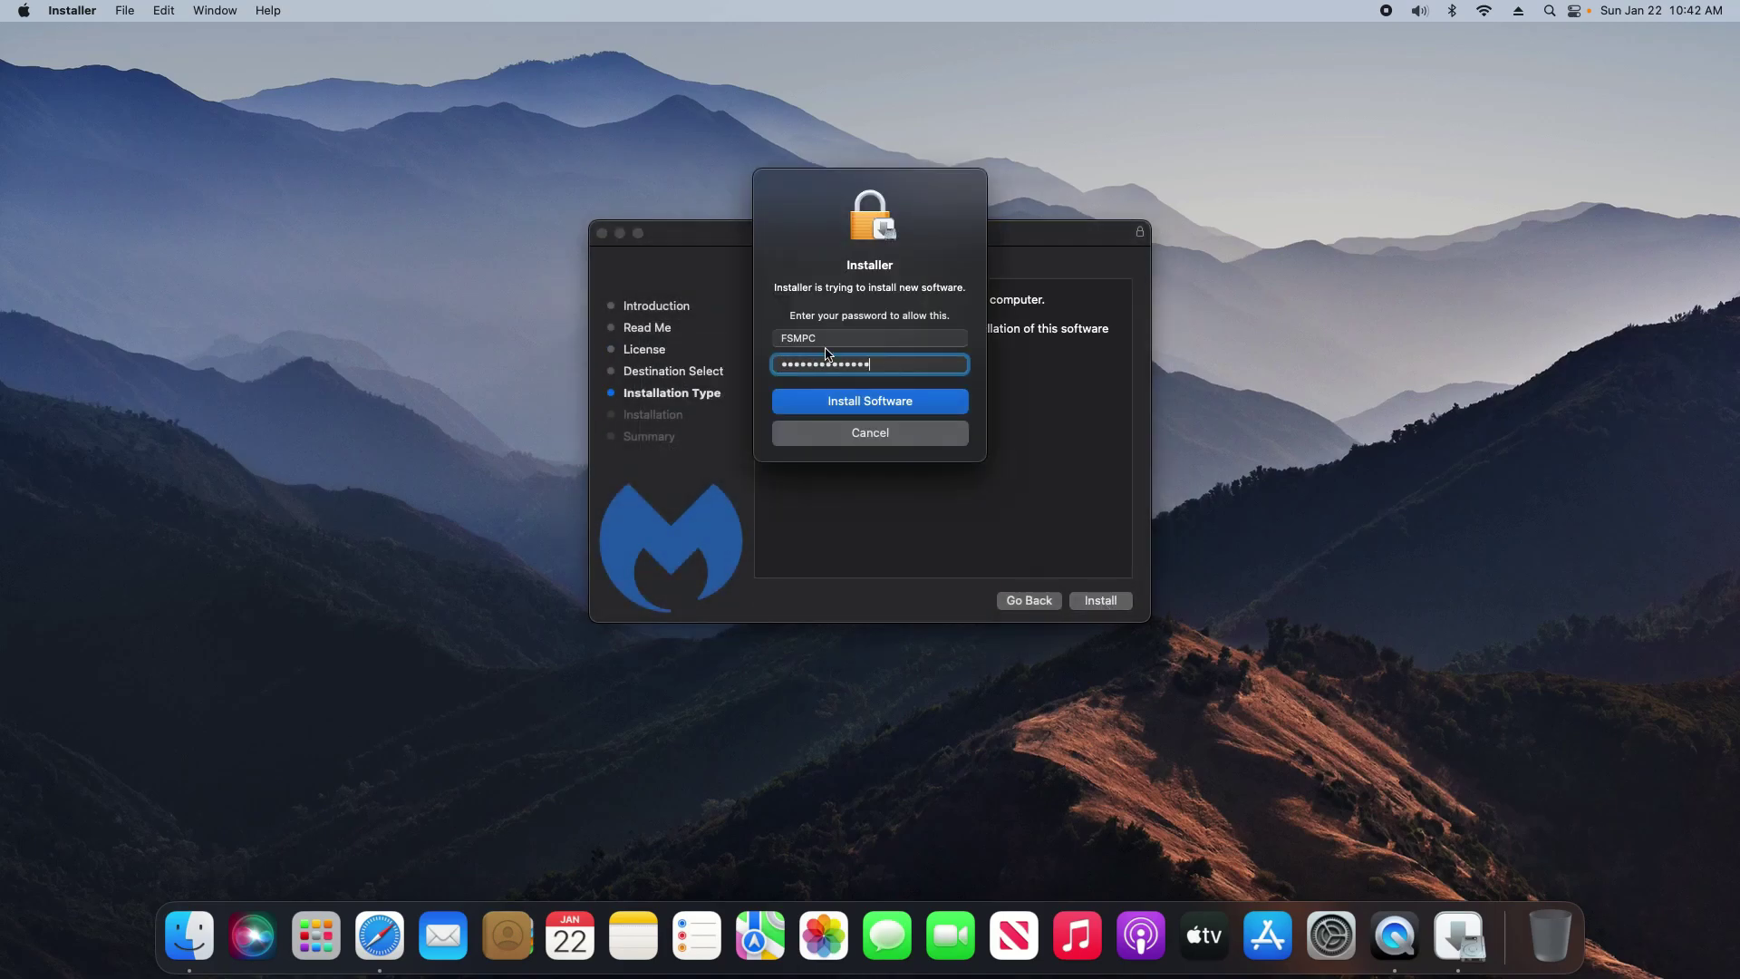
left_click(870, 403)
left_click(943, 322)
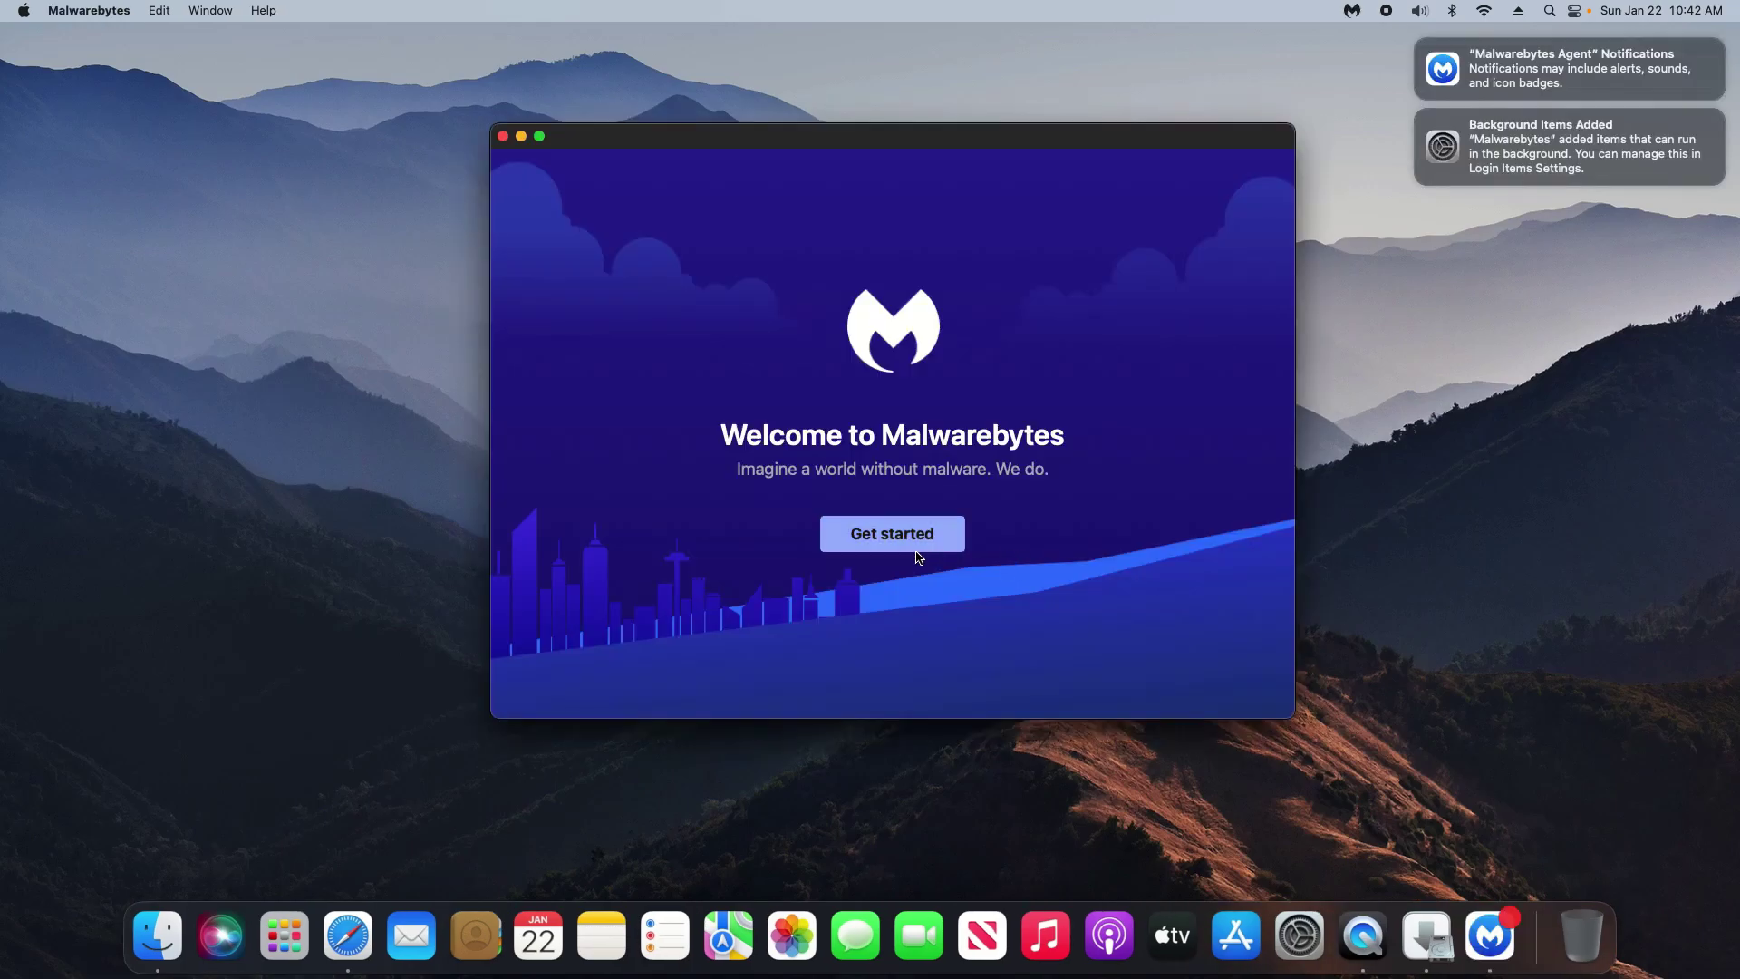
Set up Malwarebytes for a Personal Computer and postpone the Premium offer with Maybe later
left_click(914, 540)
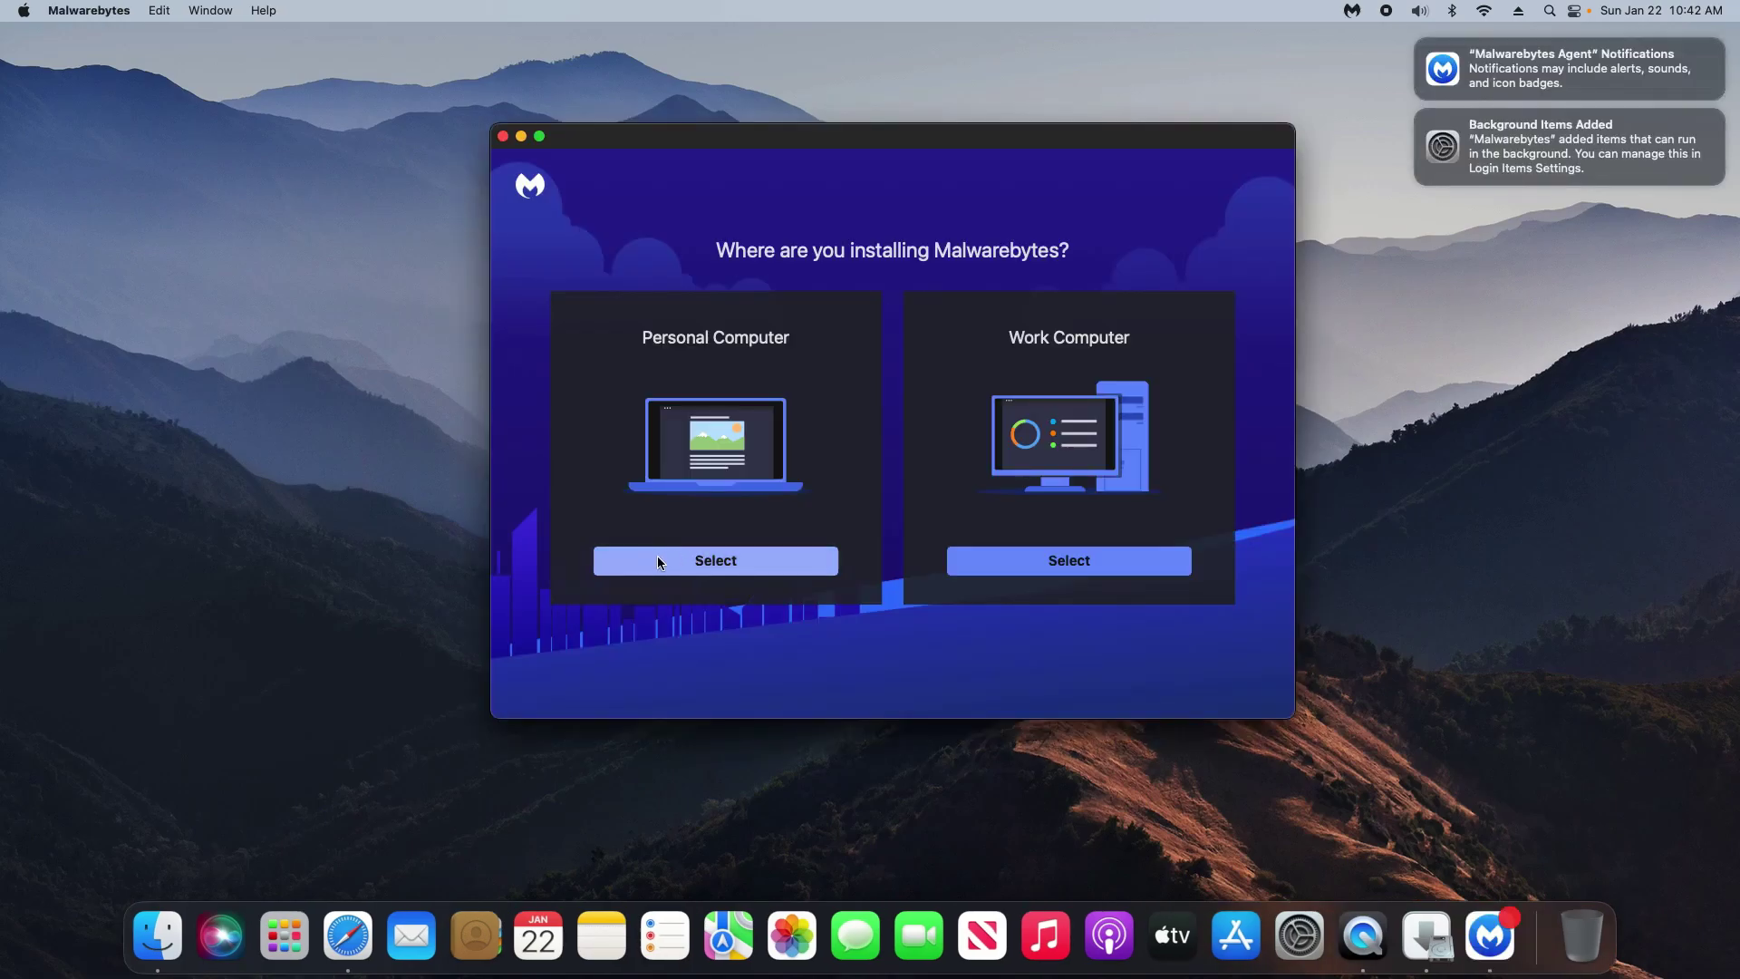
left_click(669, 560)
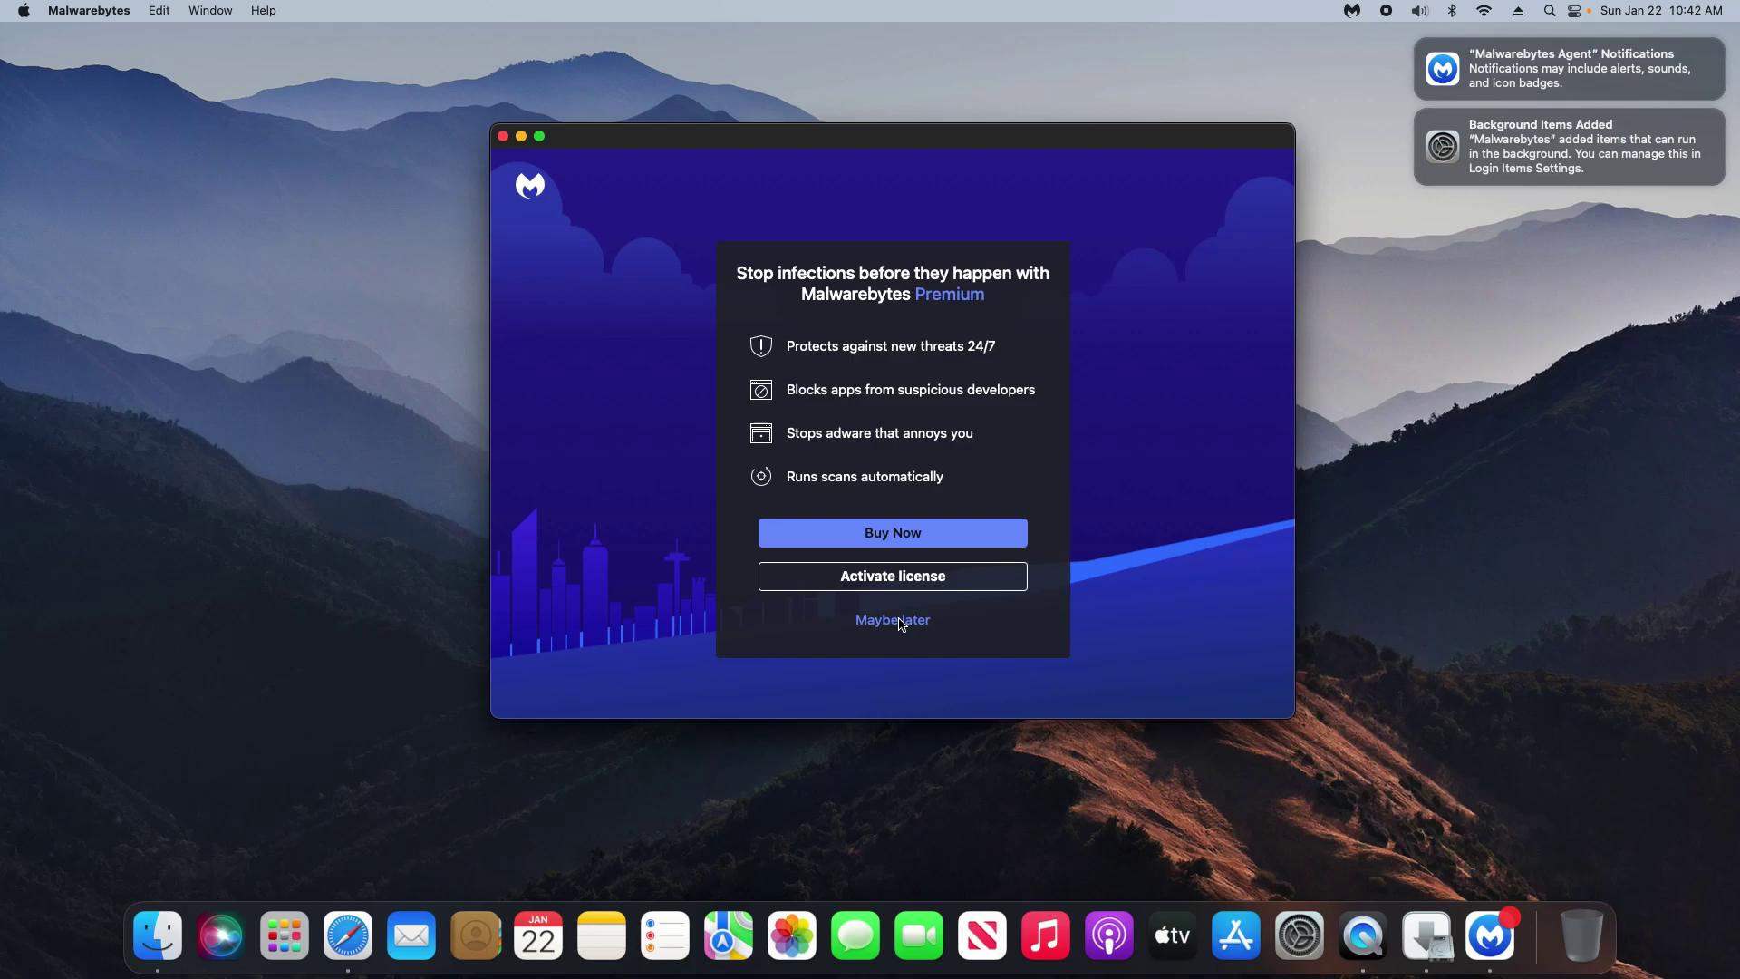
left_click(894, 620)
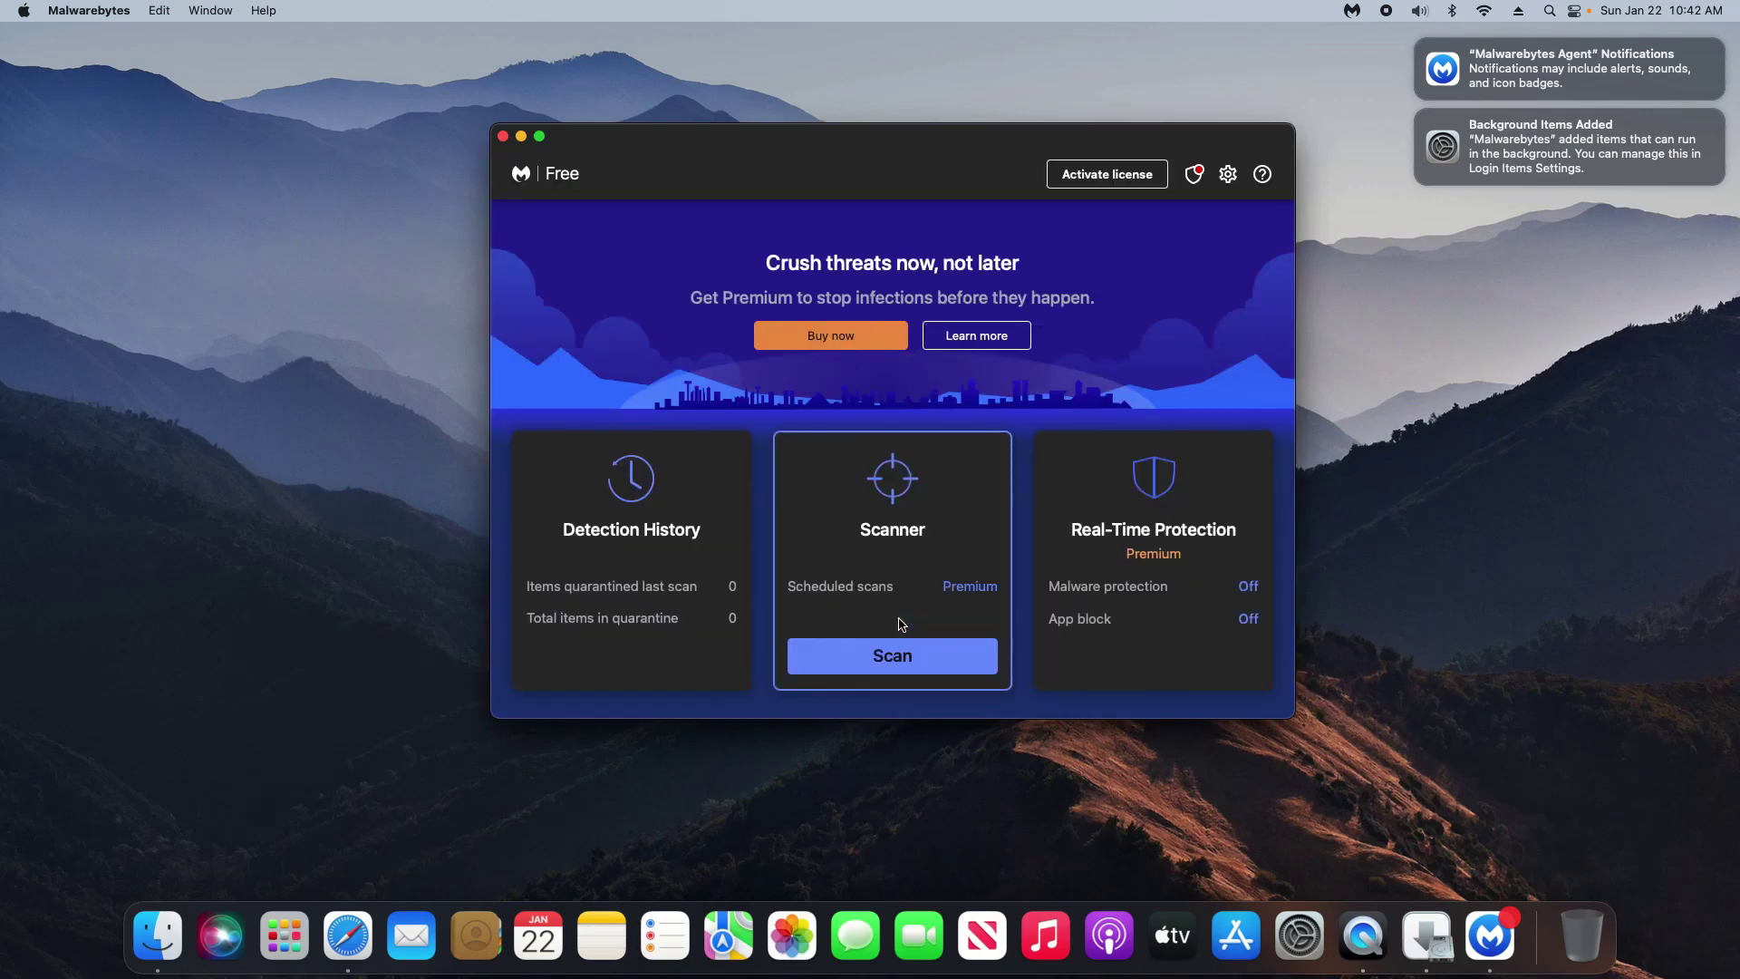
Check Malwarebytes for updates, close the update notice and start a scan
left_click(91, 11)
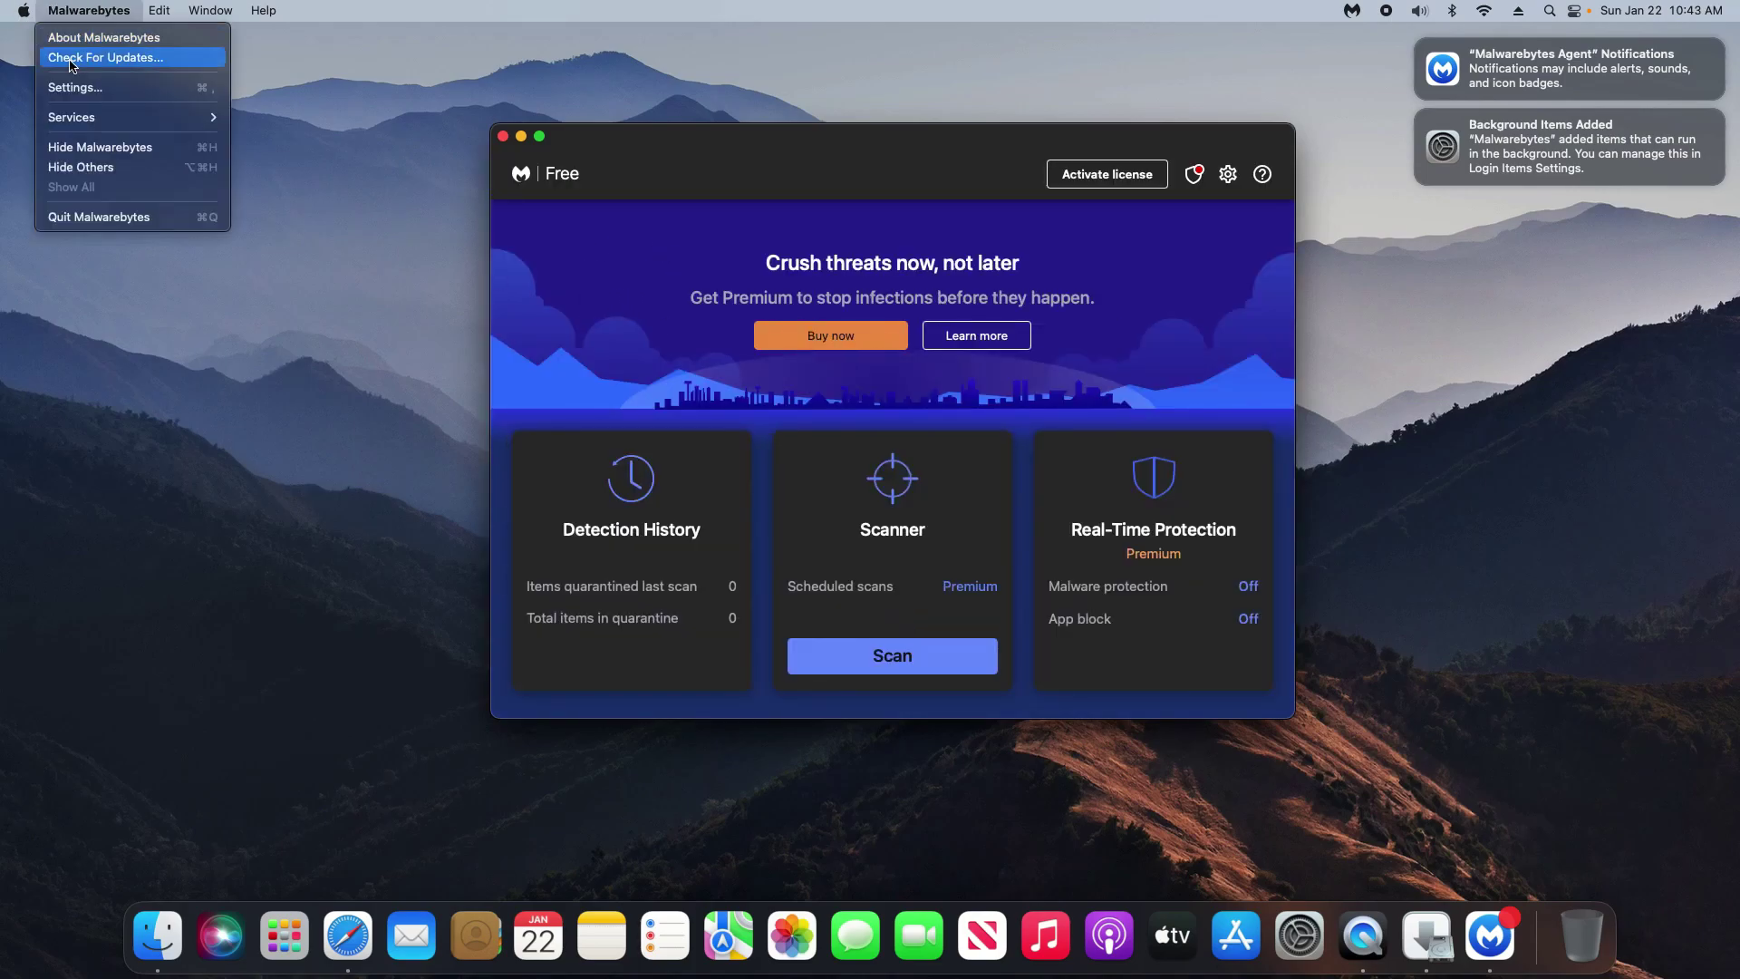
left_click(118, 63)
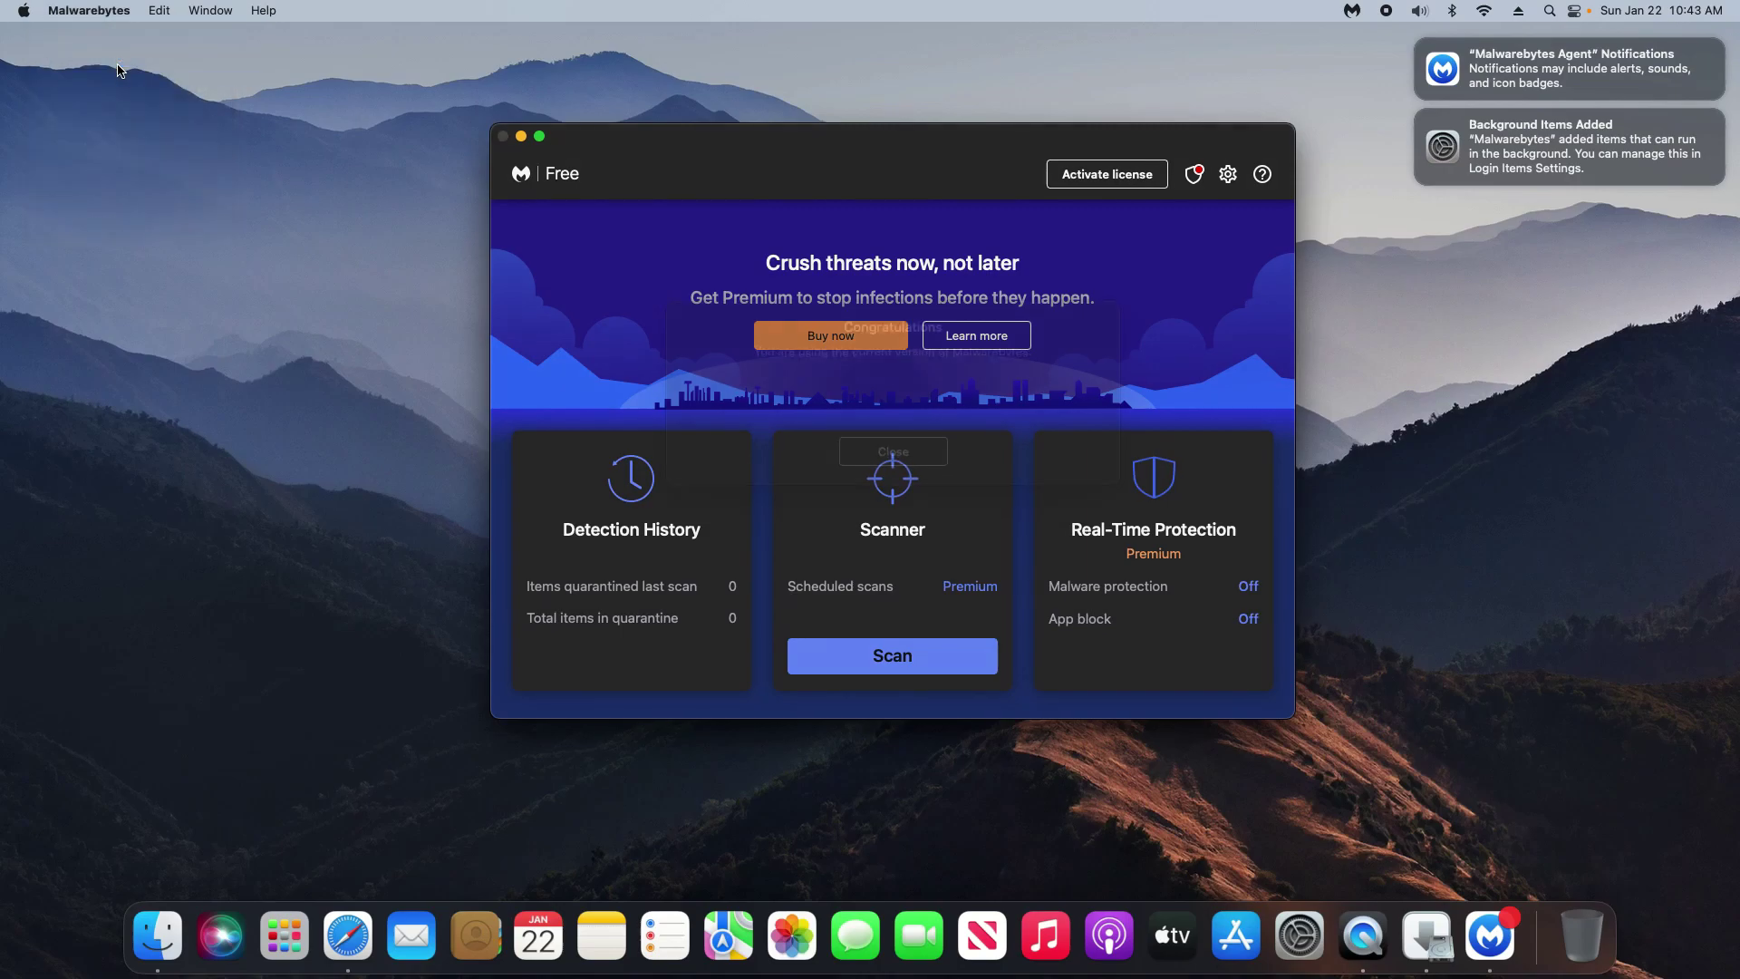
left_click(892, 479)
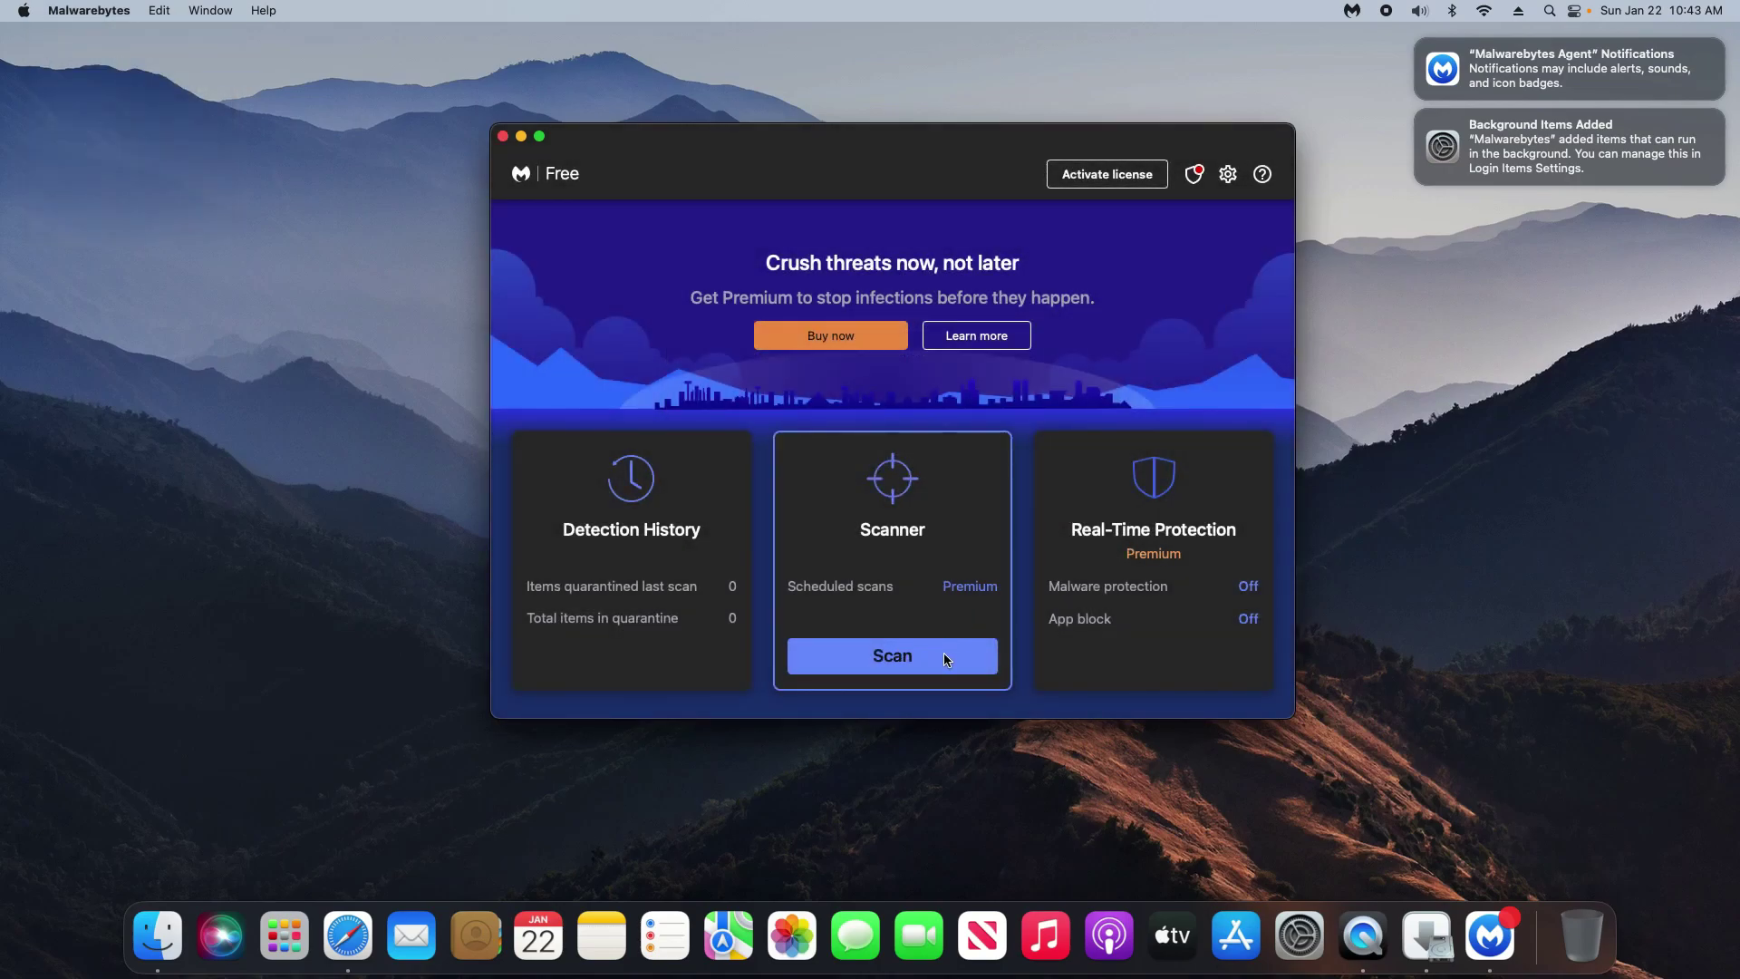
left_click(895, 657)
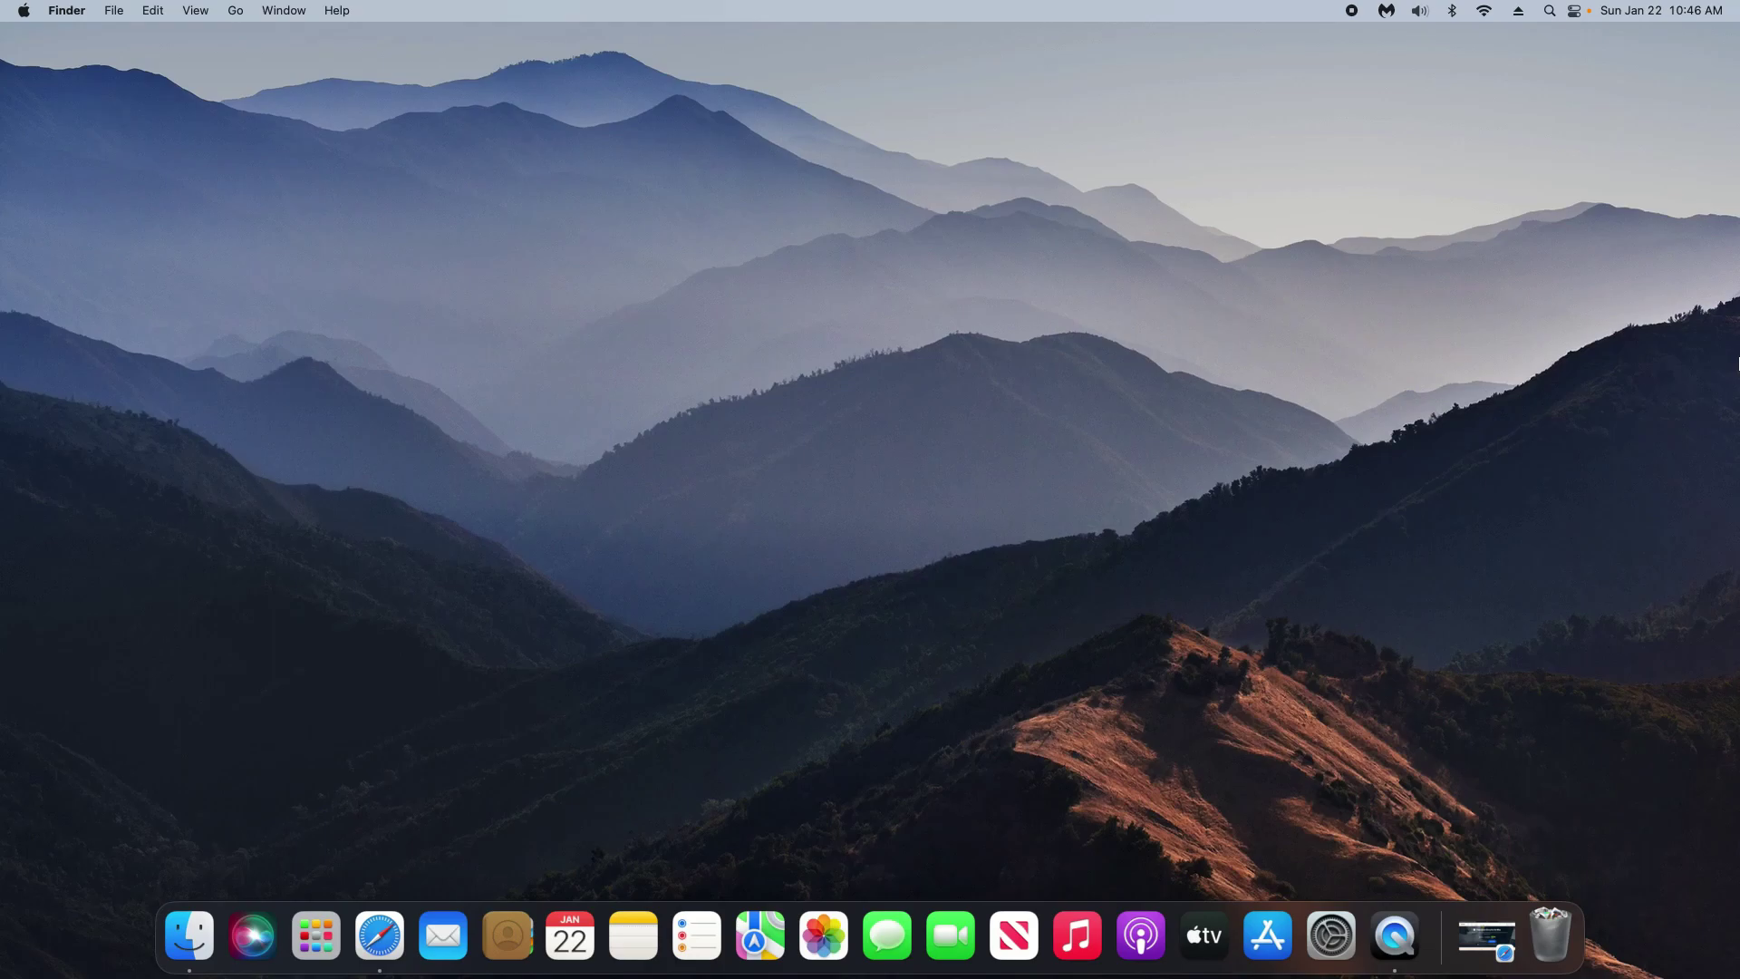
Download Free Avast Security for Mac from avast.com and open the disk image avast_security_online.dmg, hiding the other windows
left_click(1485, 937)
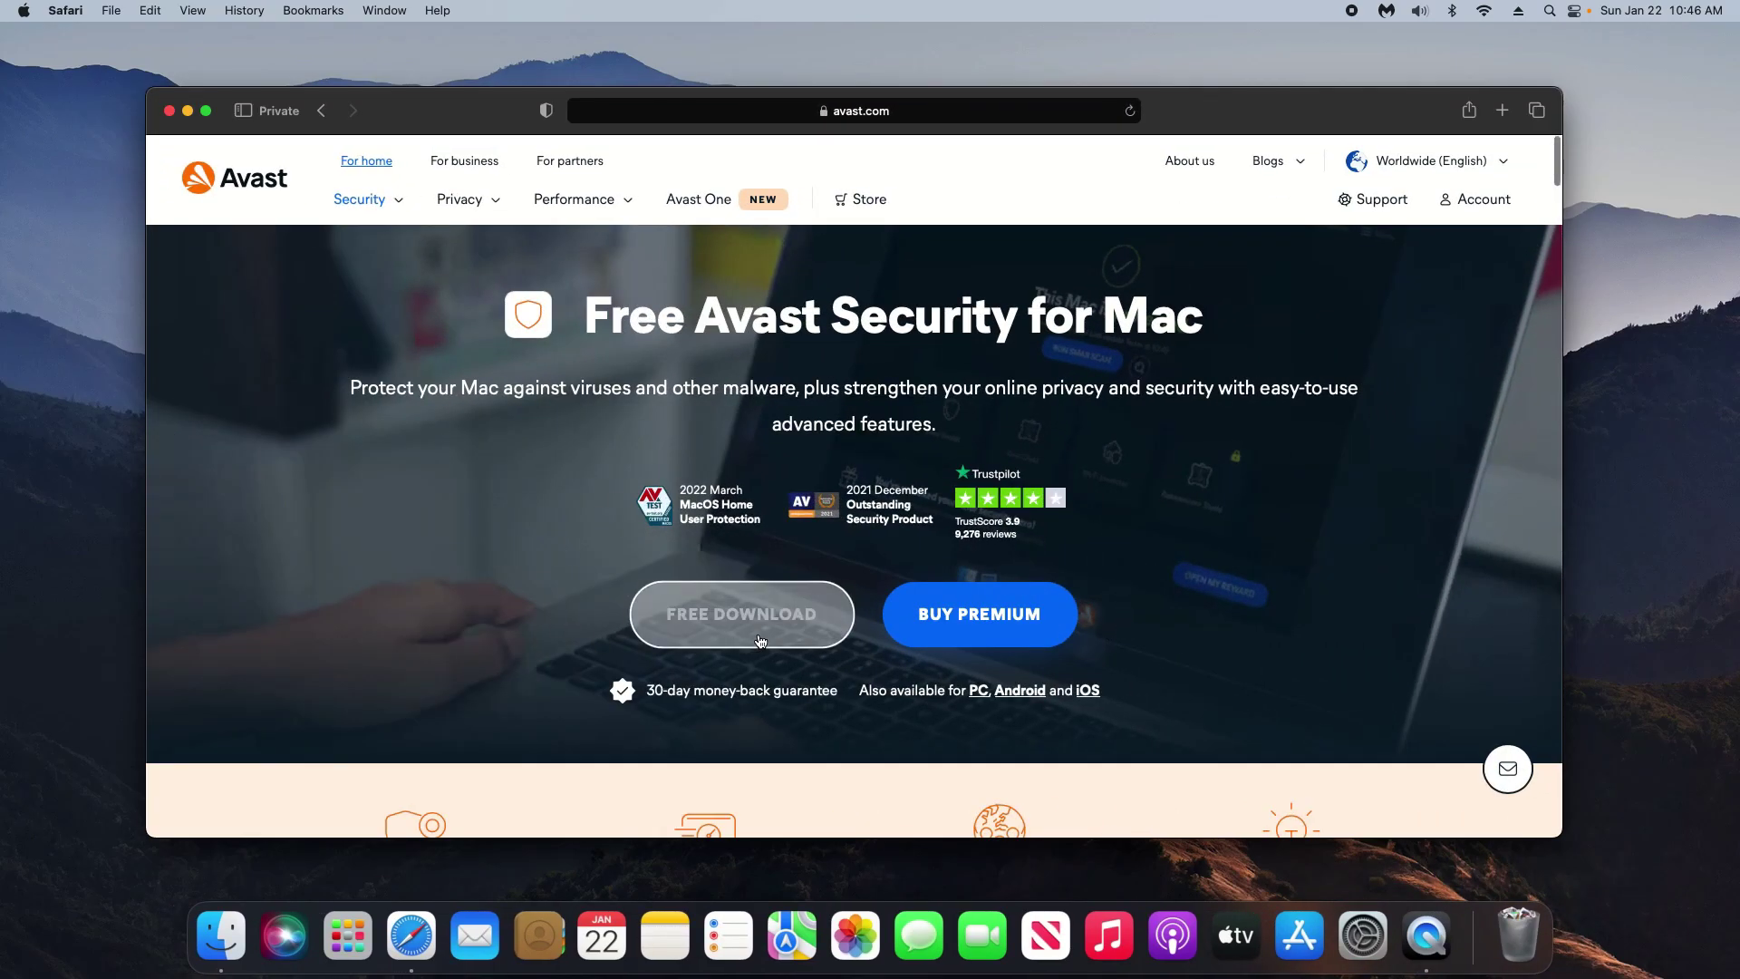
left_click(717, 627)
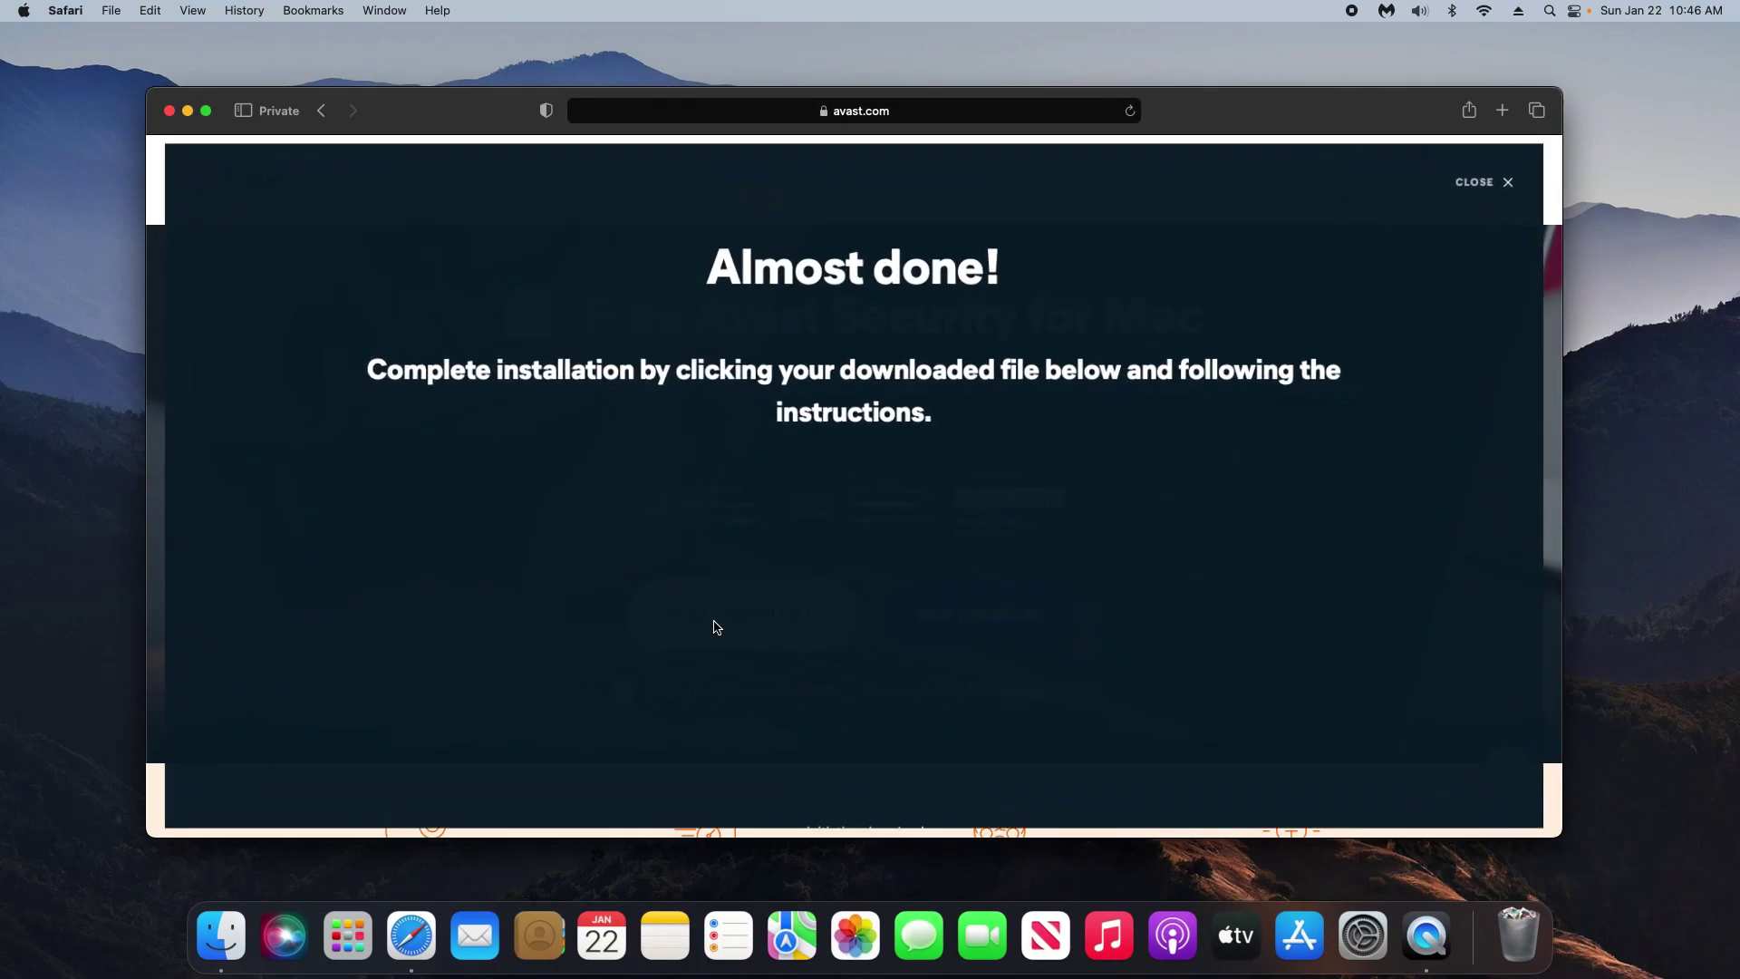
left_click(1017, 510)
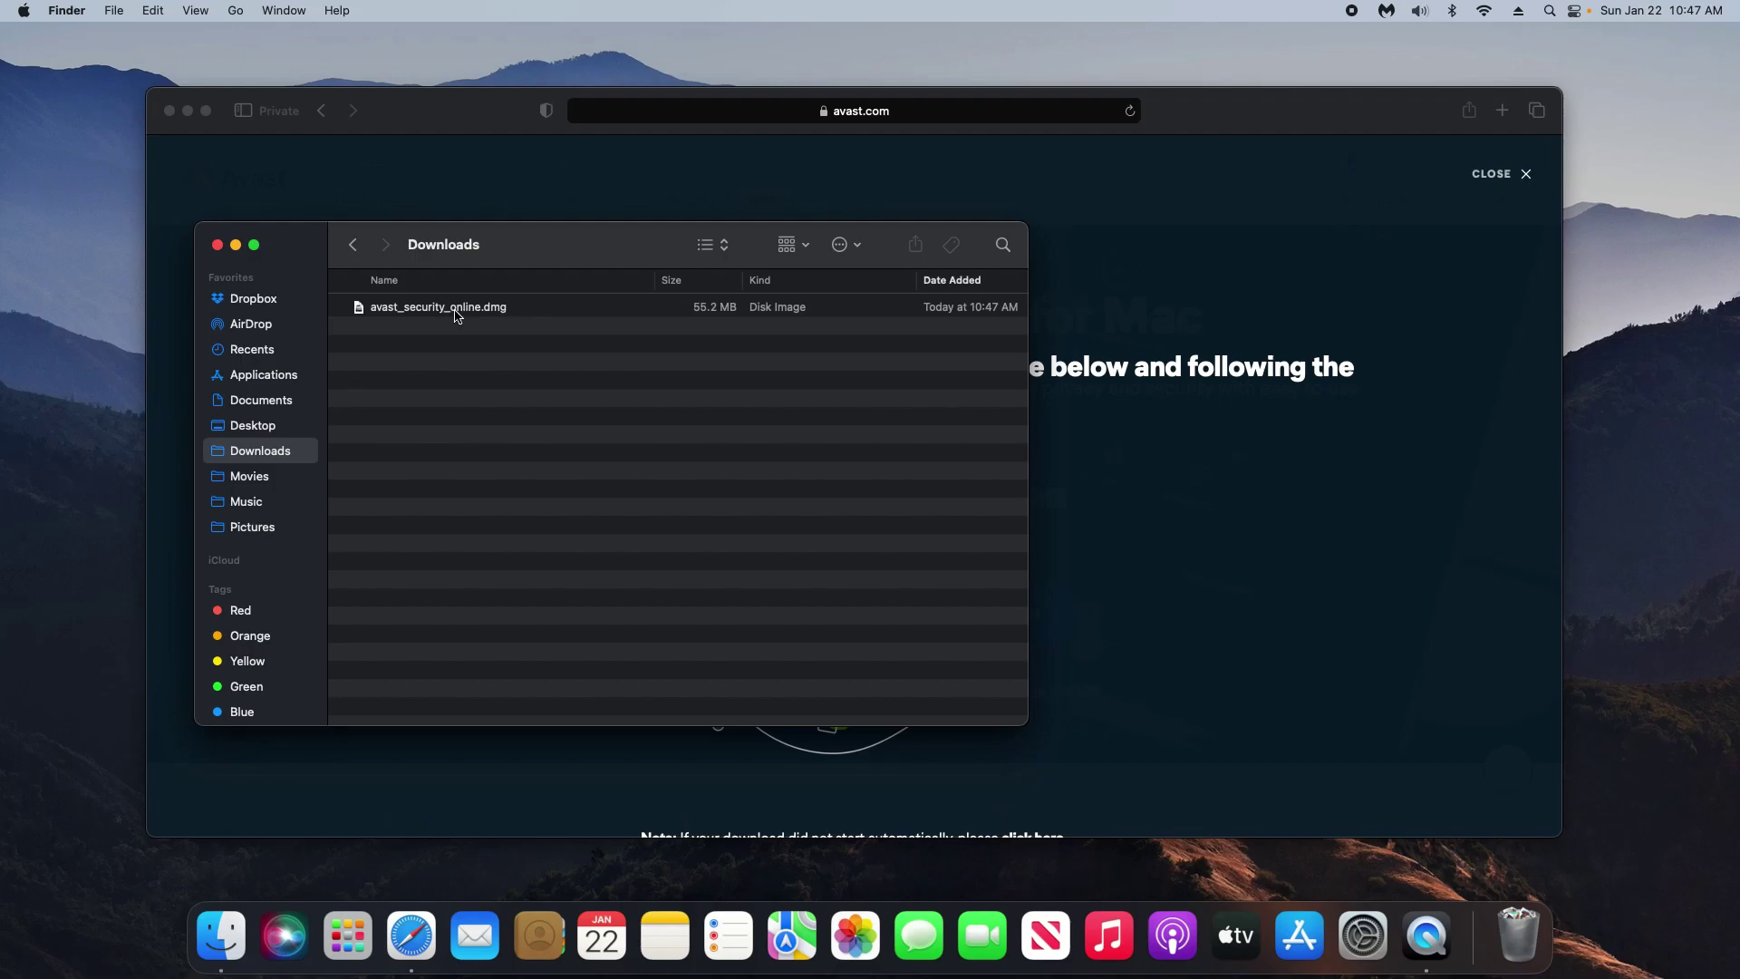
double_click(459, 309)
key("alt+super+h")
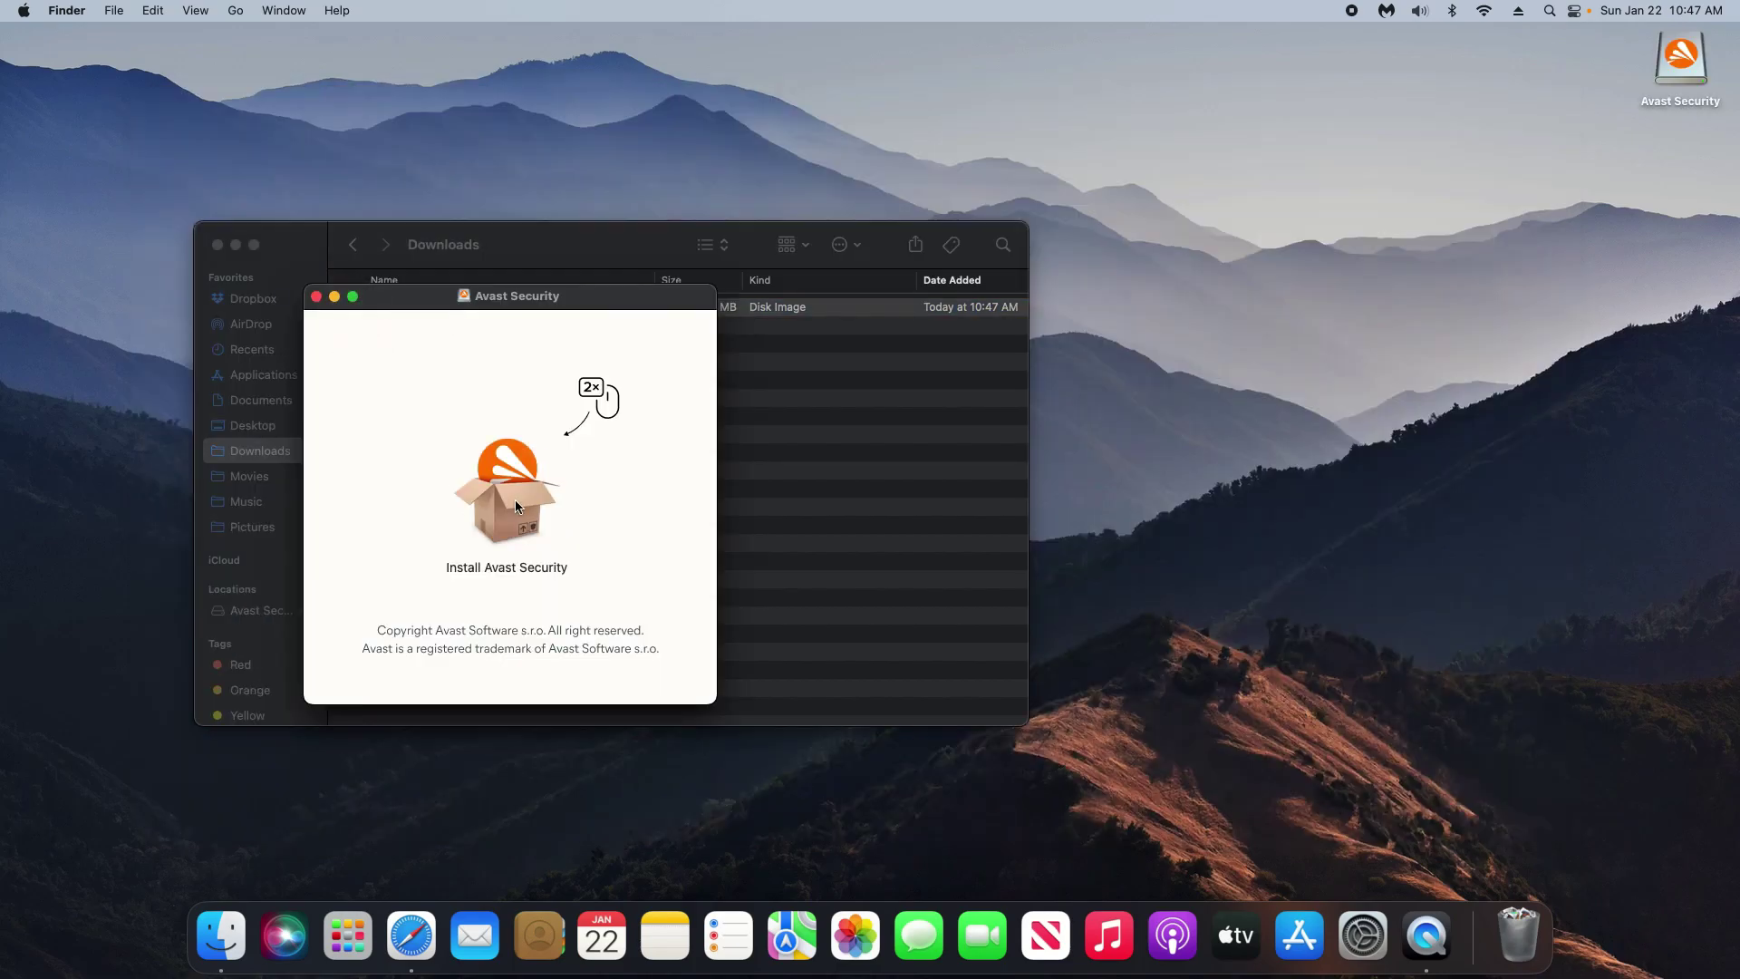
Run the Avast Security installer, allowing its compatibility check, accepting the license agreement and authorizing the installation with the account password
double_click(514, 498)
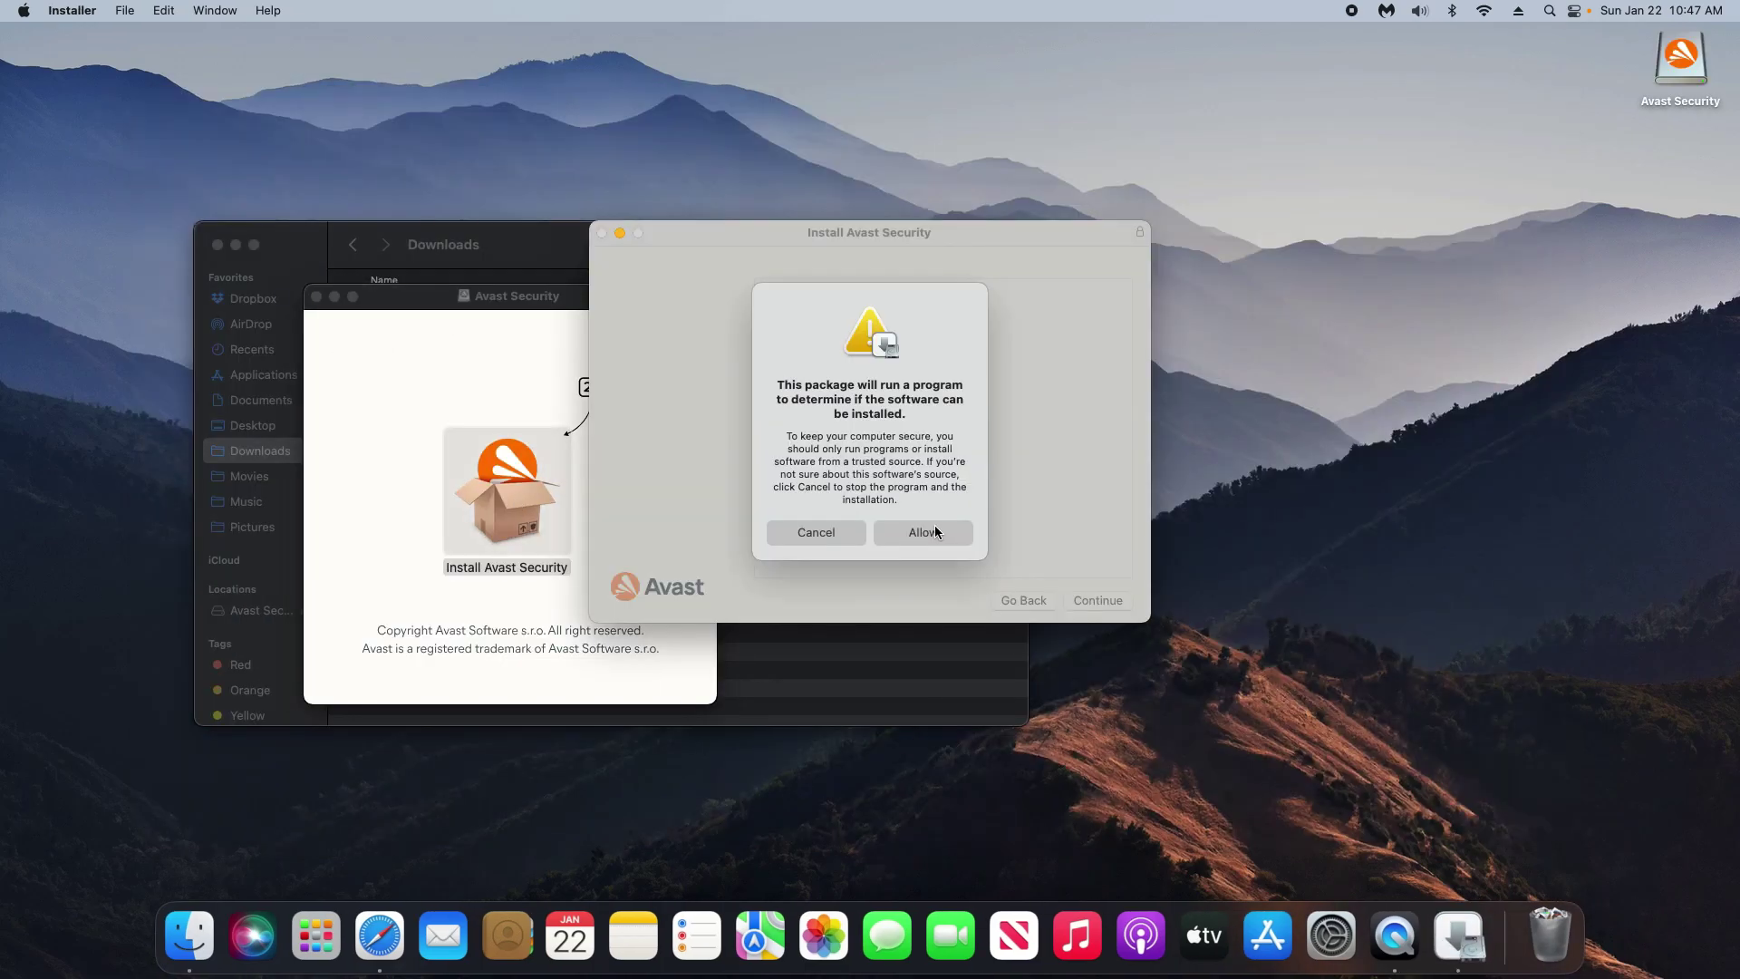
left_click(934, 532)
left_click(1093, 601)
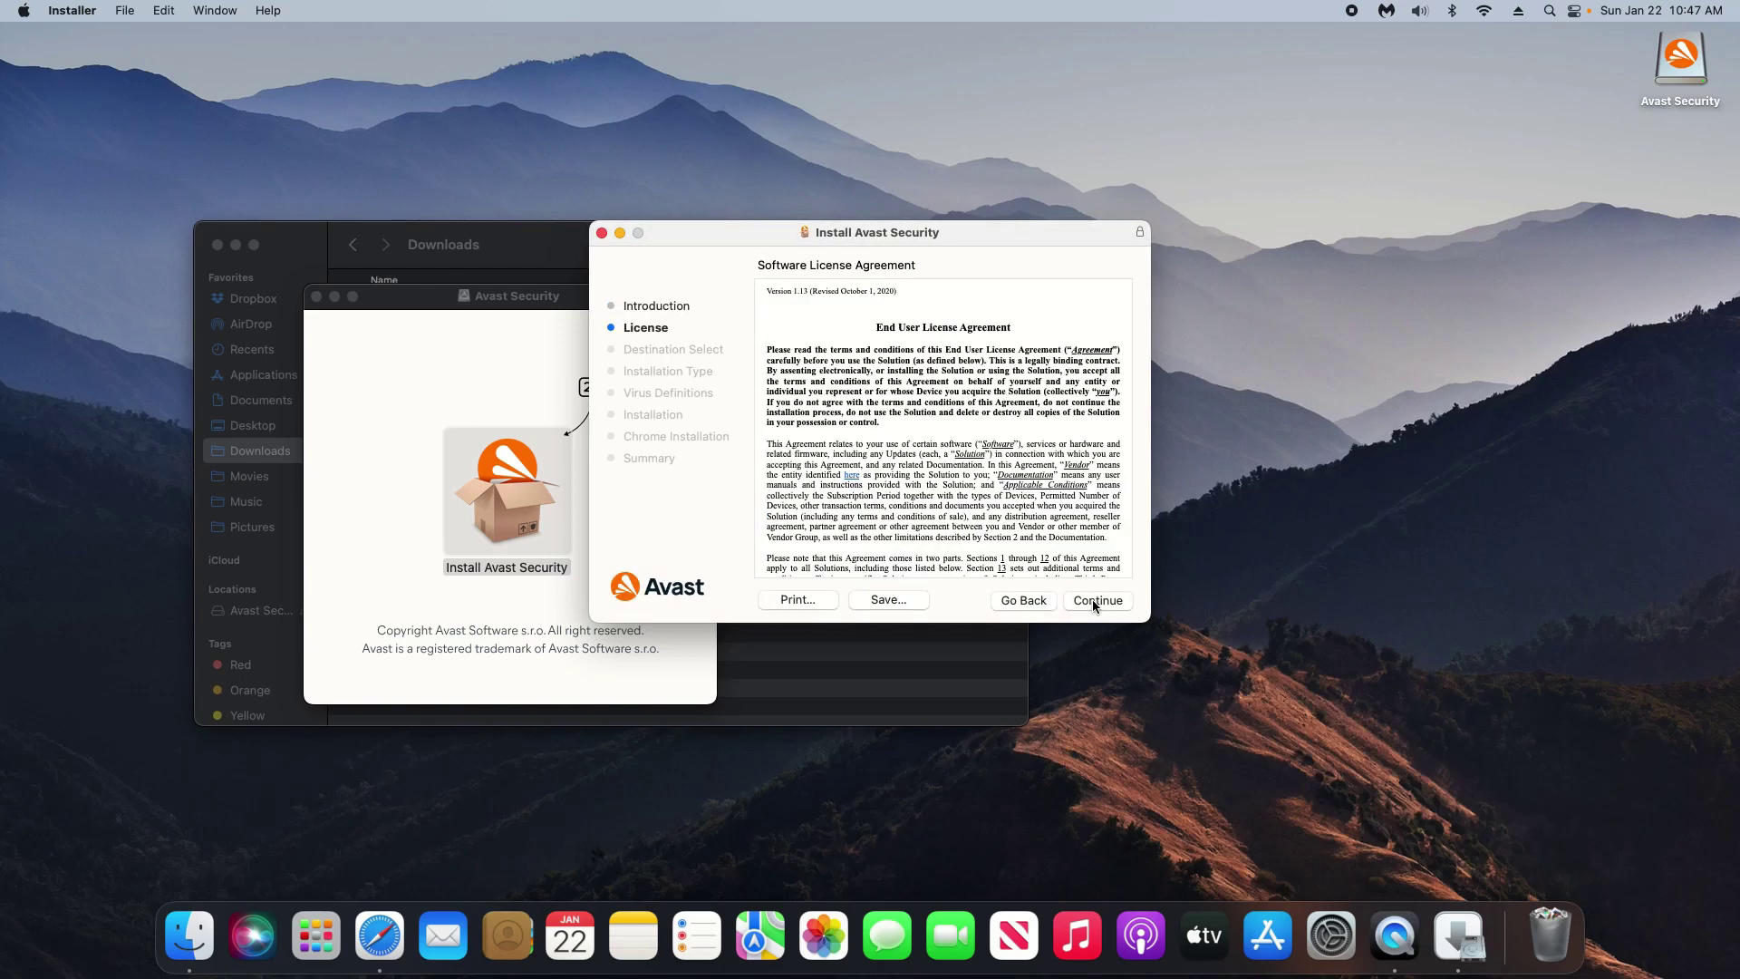
left_click(1091, 600)
key("Return")
left_click(1092, 600)
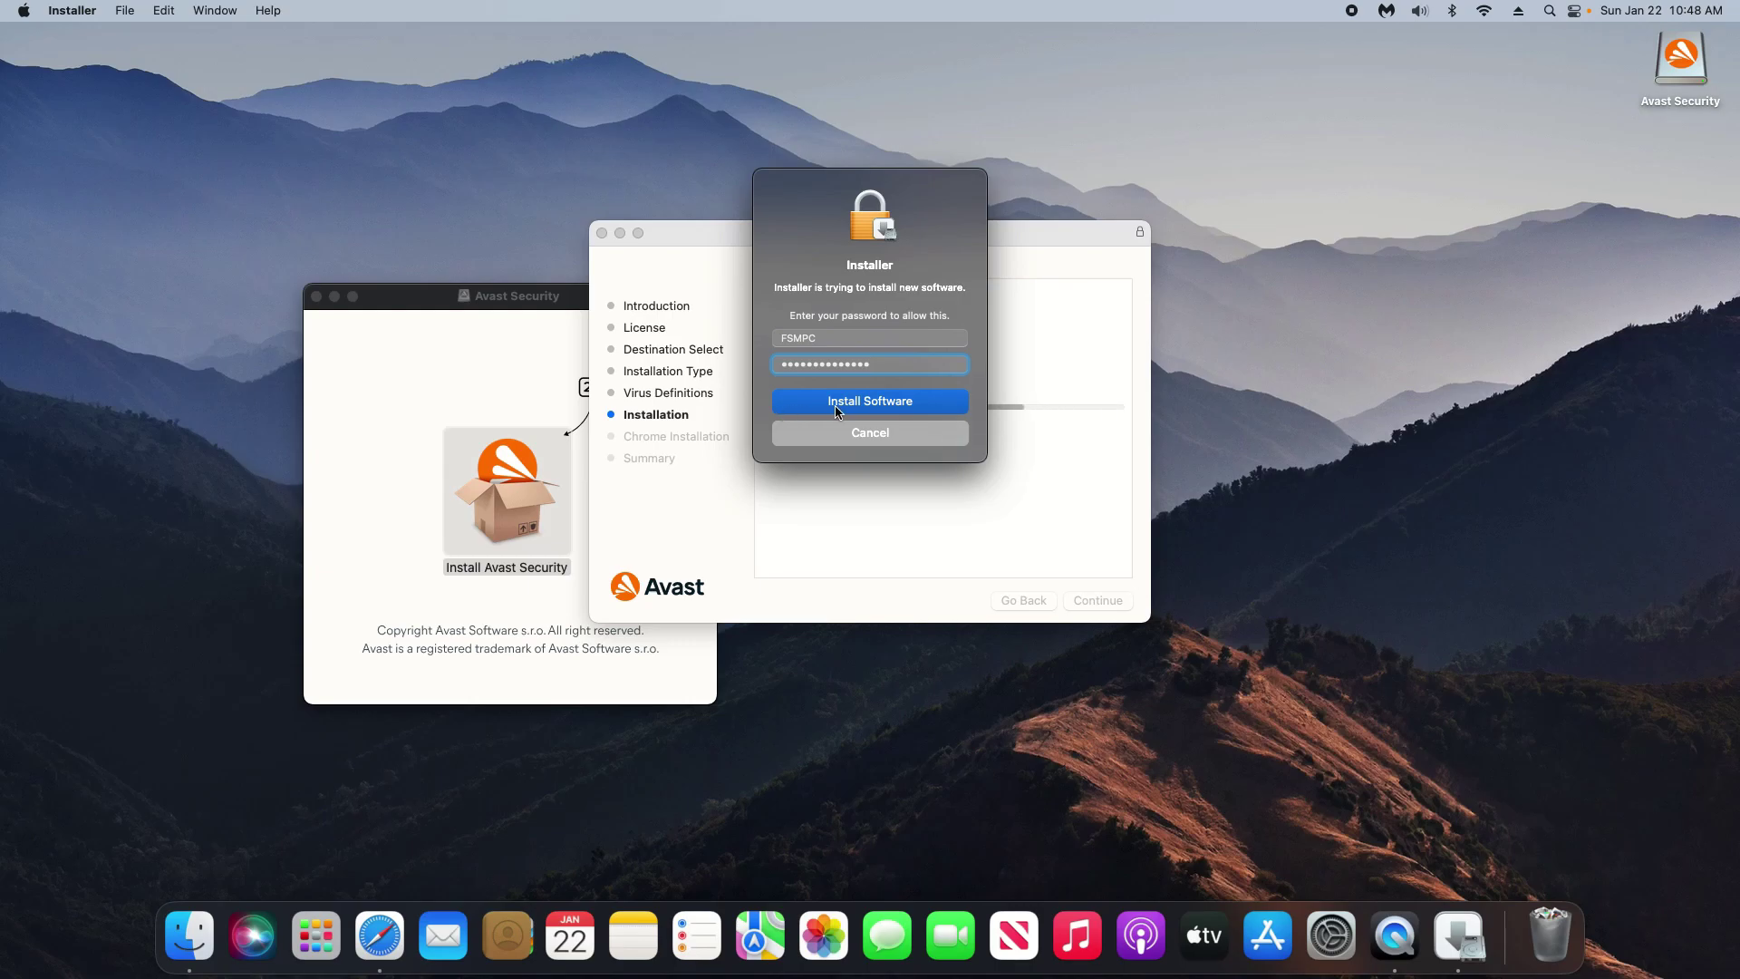
left_click(835, 404)
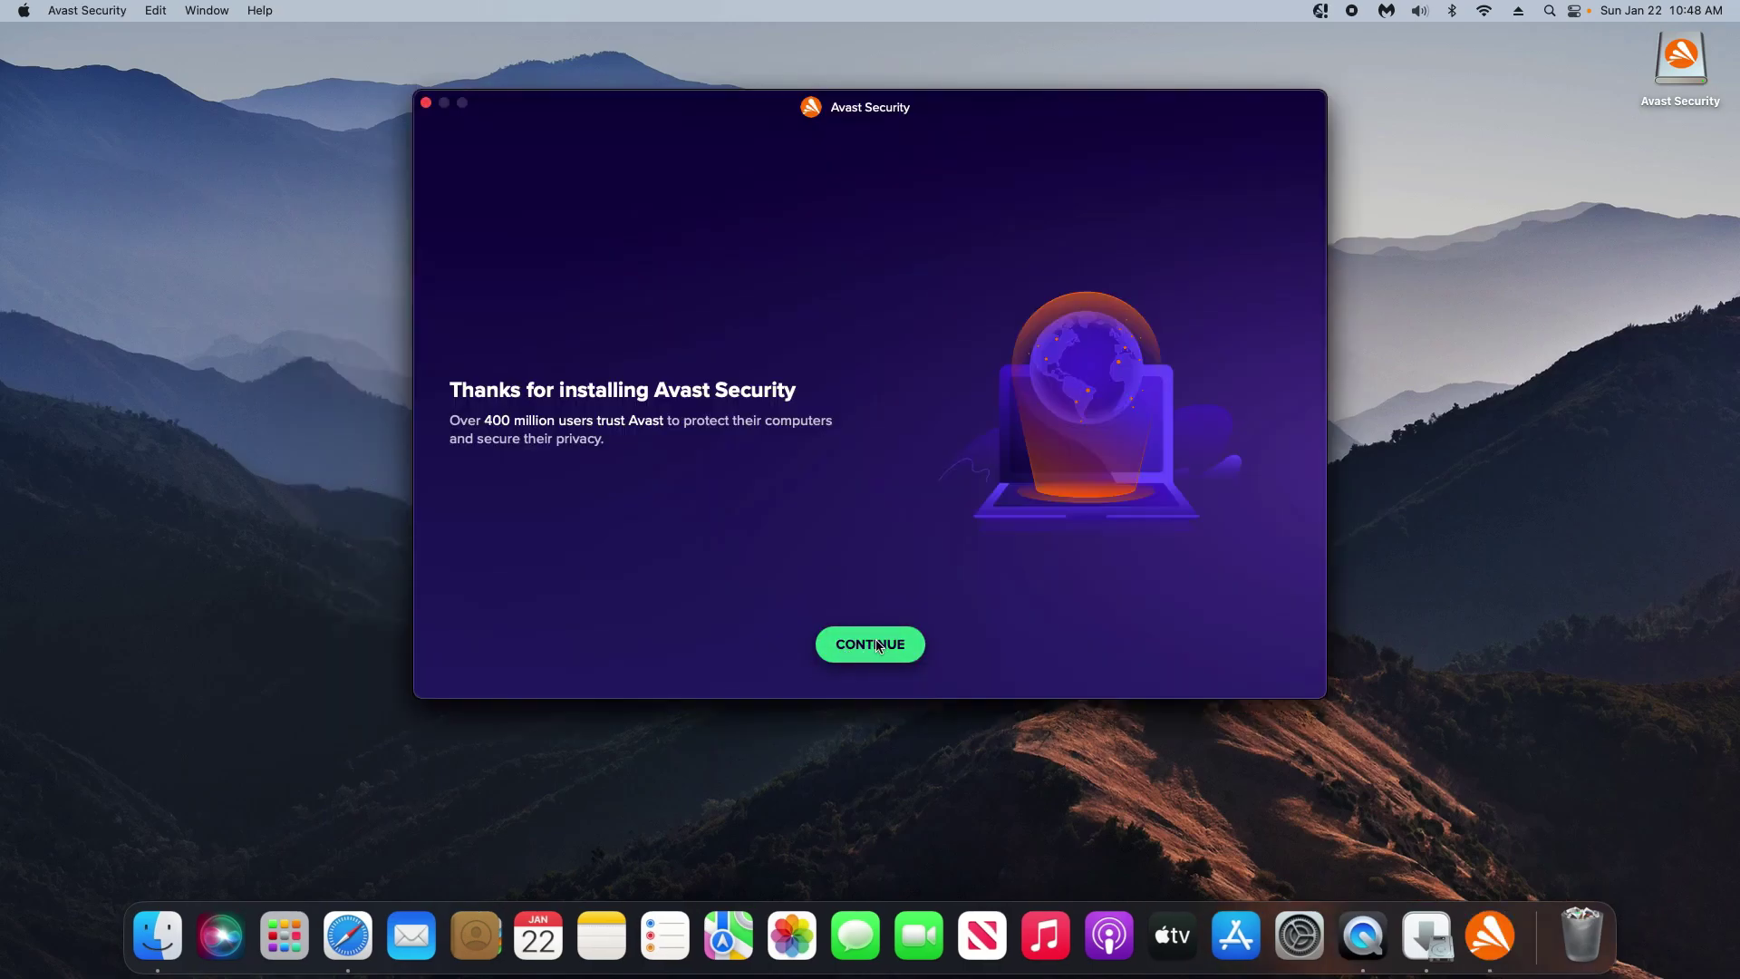
Allow Avast Security's blocked system software in the Privacy & Security settings, authorizing the change with the account password
left_click(875, 645)
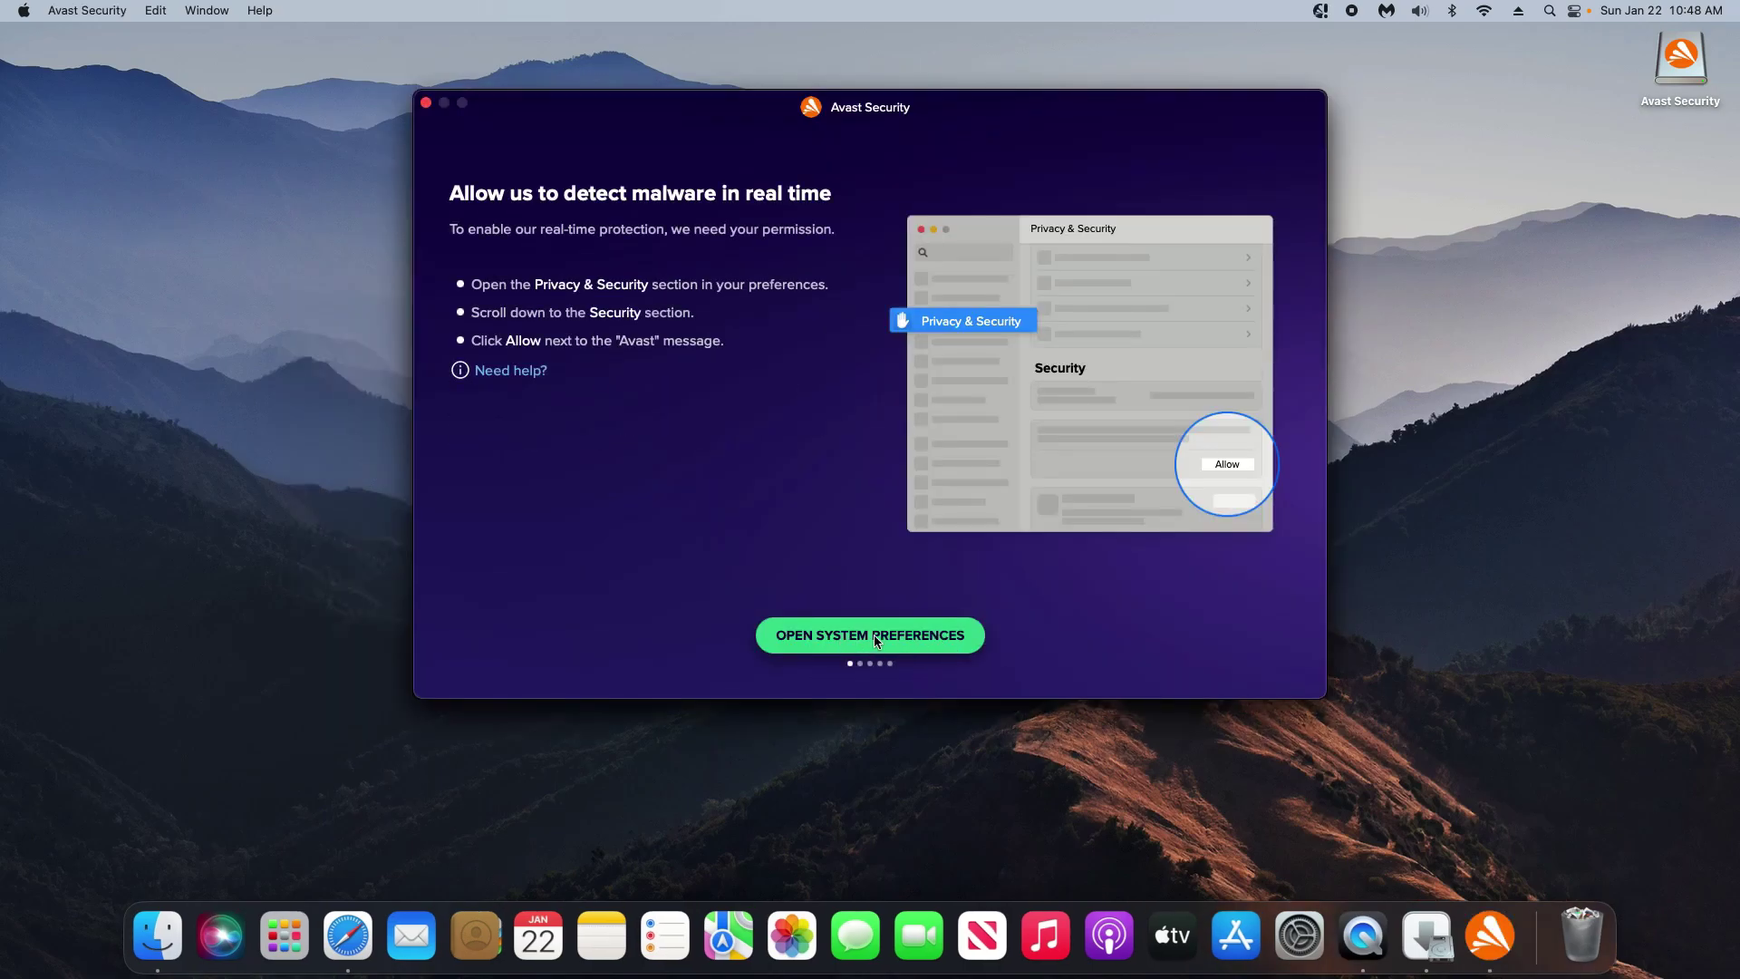
left_click(874, 634)
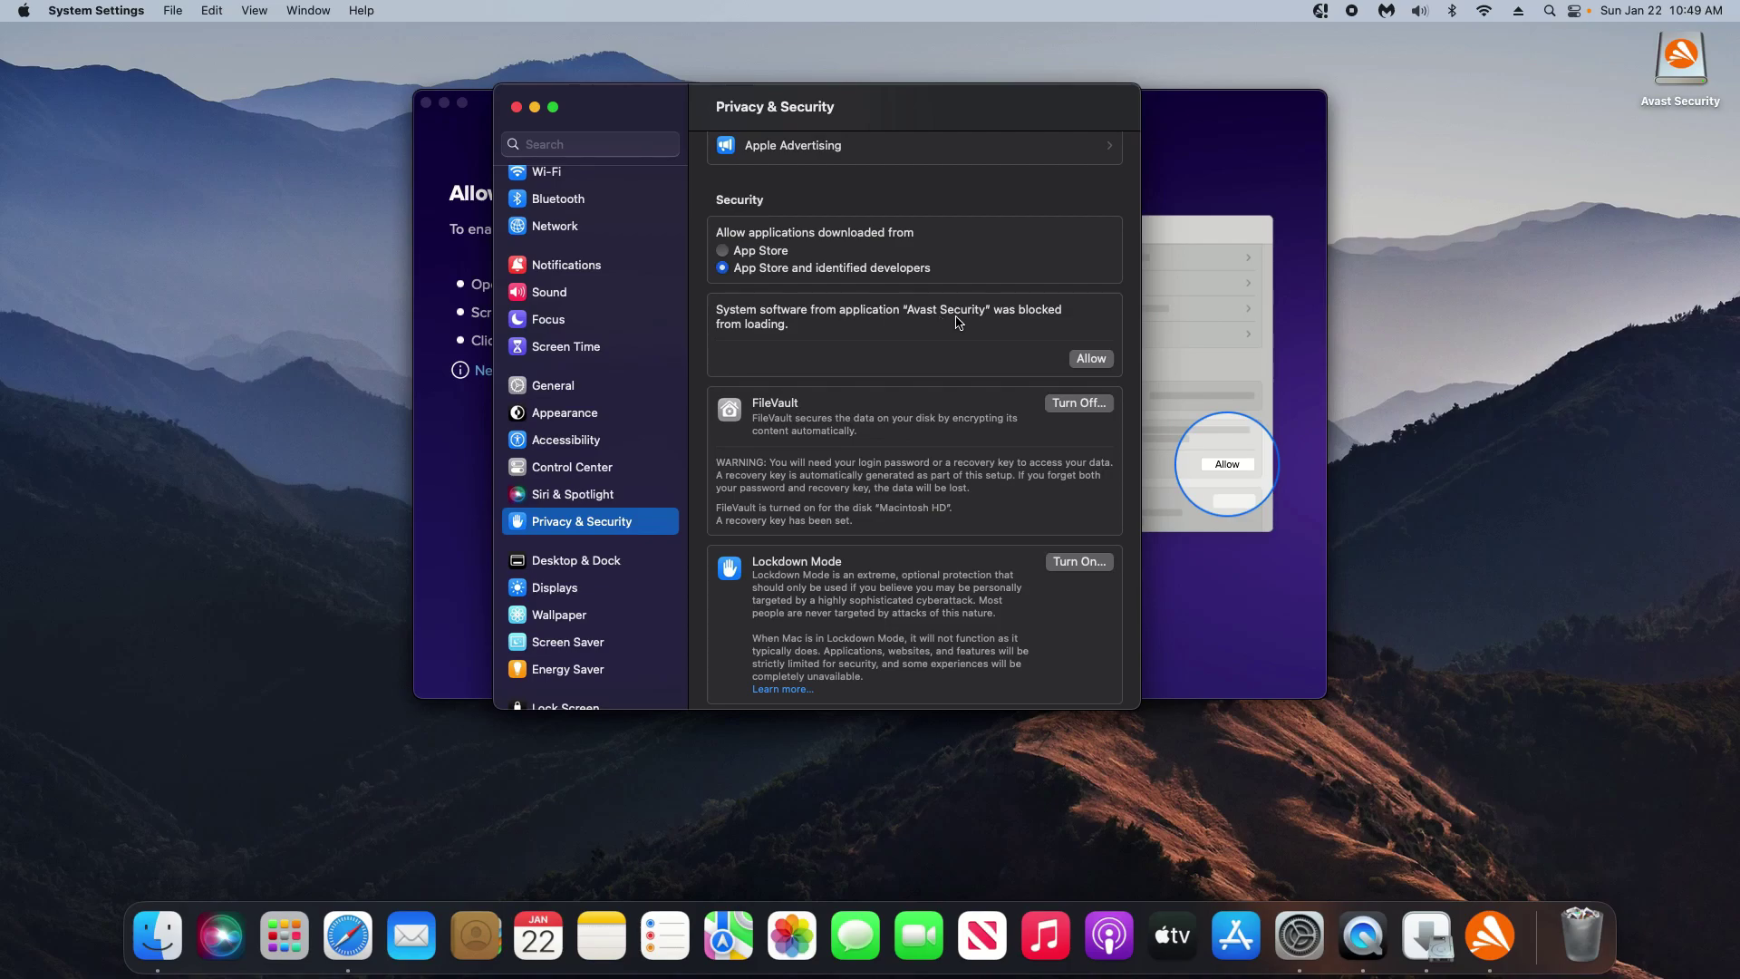
left_click(1091, 358)
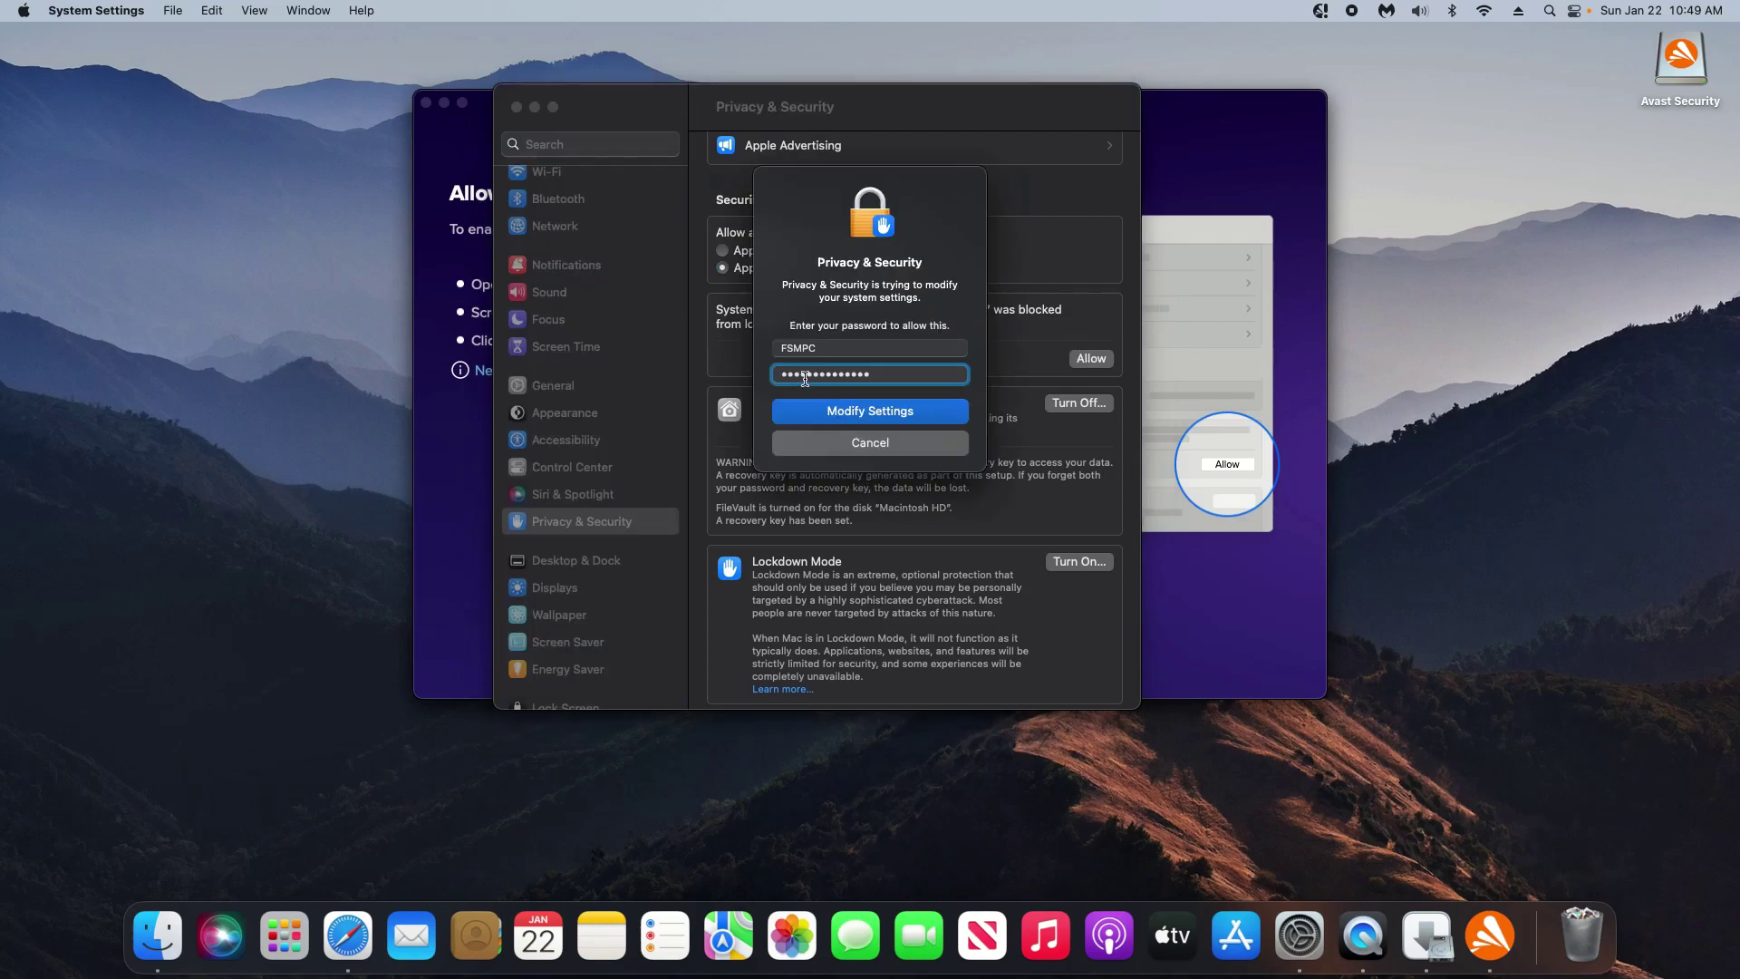
left_click(852, 413)
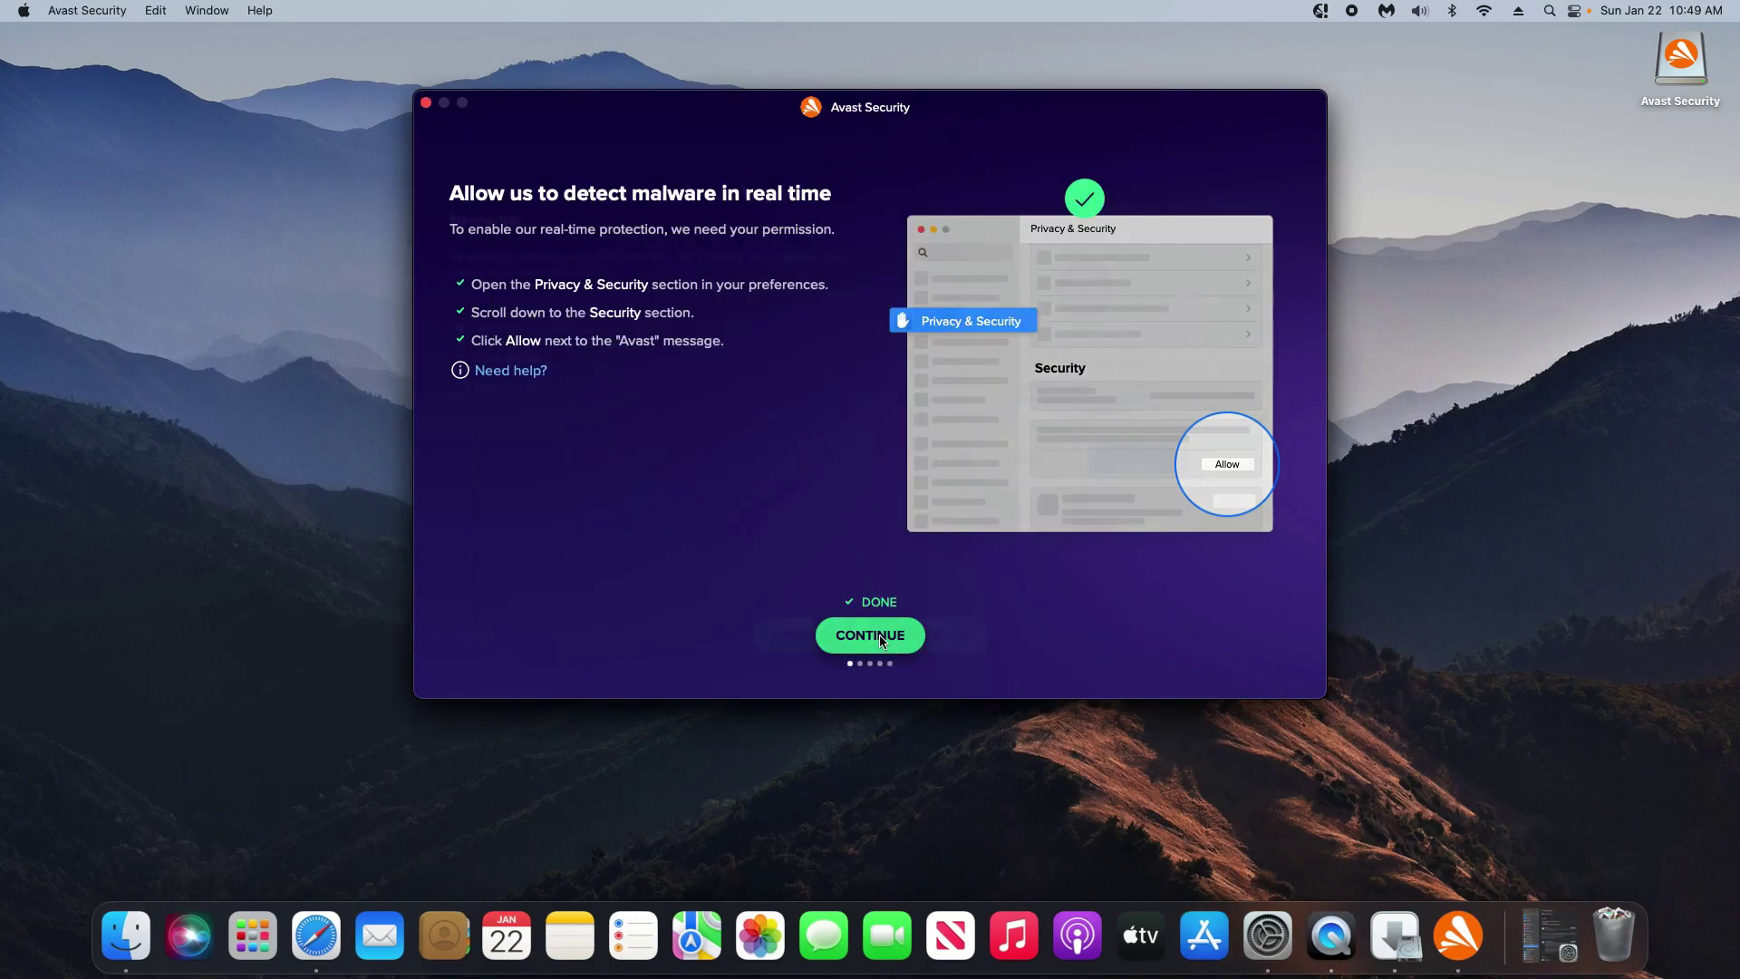
Allow Avast Security to filter network content and finish its setup
left_click(868, 633)
left_click(869, 633)
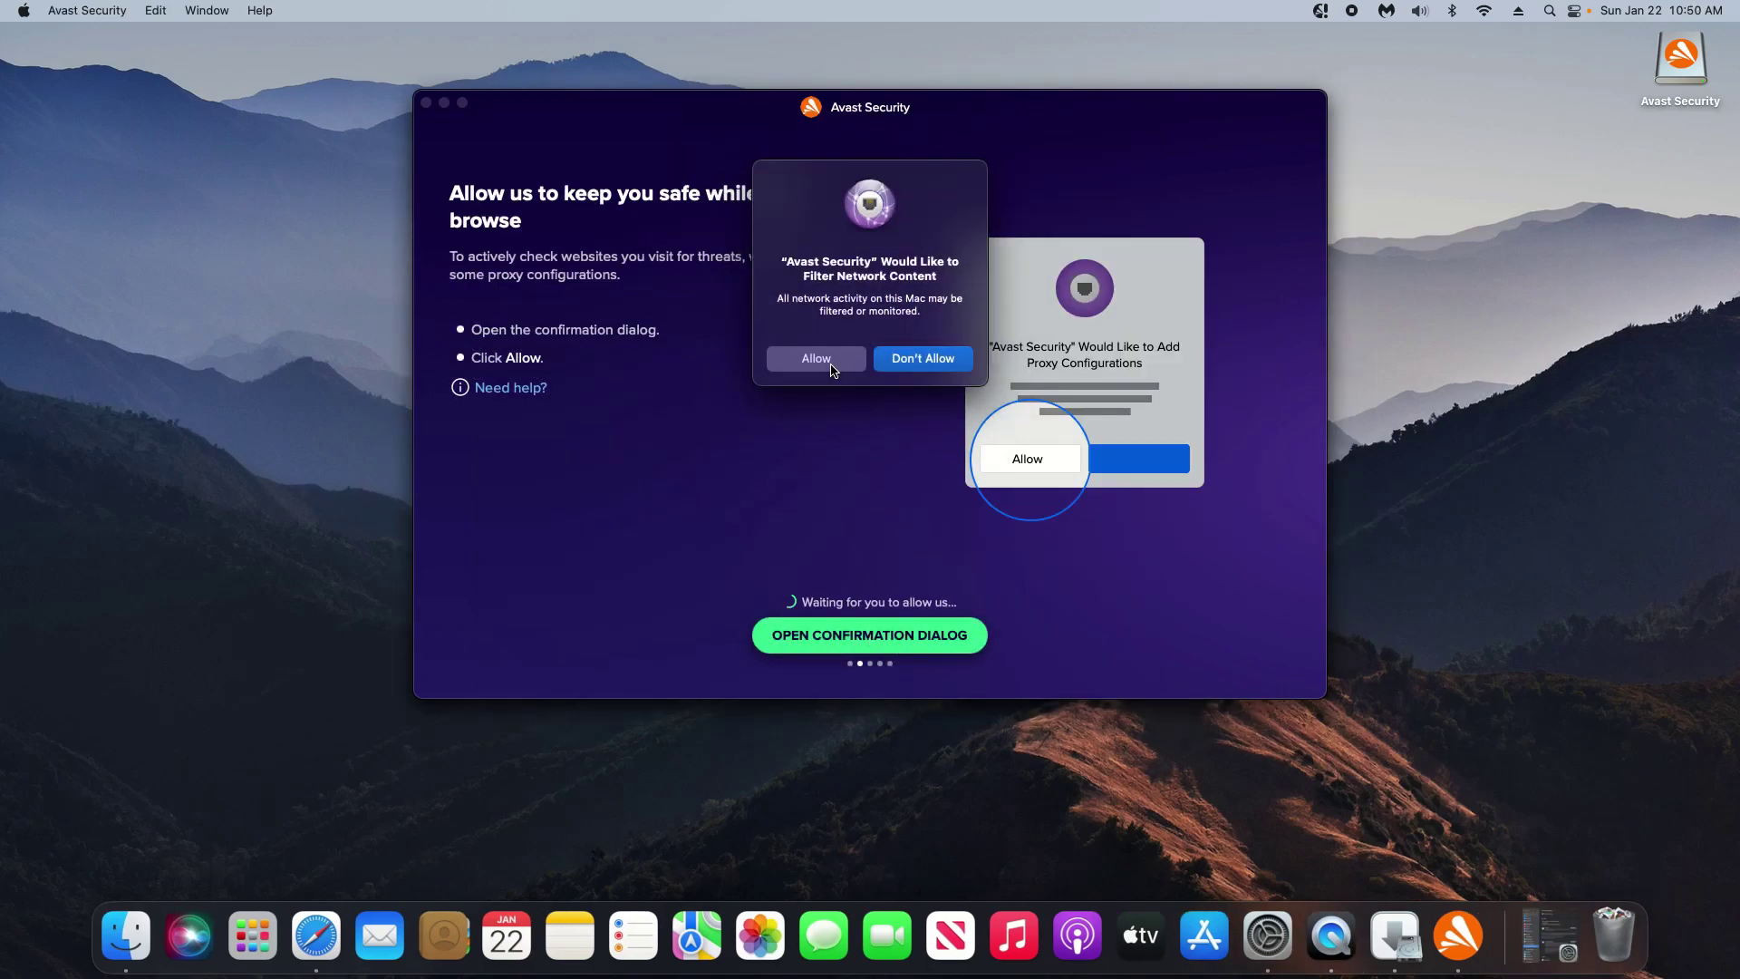
left_click(831, 366)
left_click(884, 637)
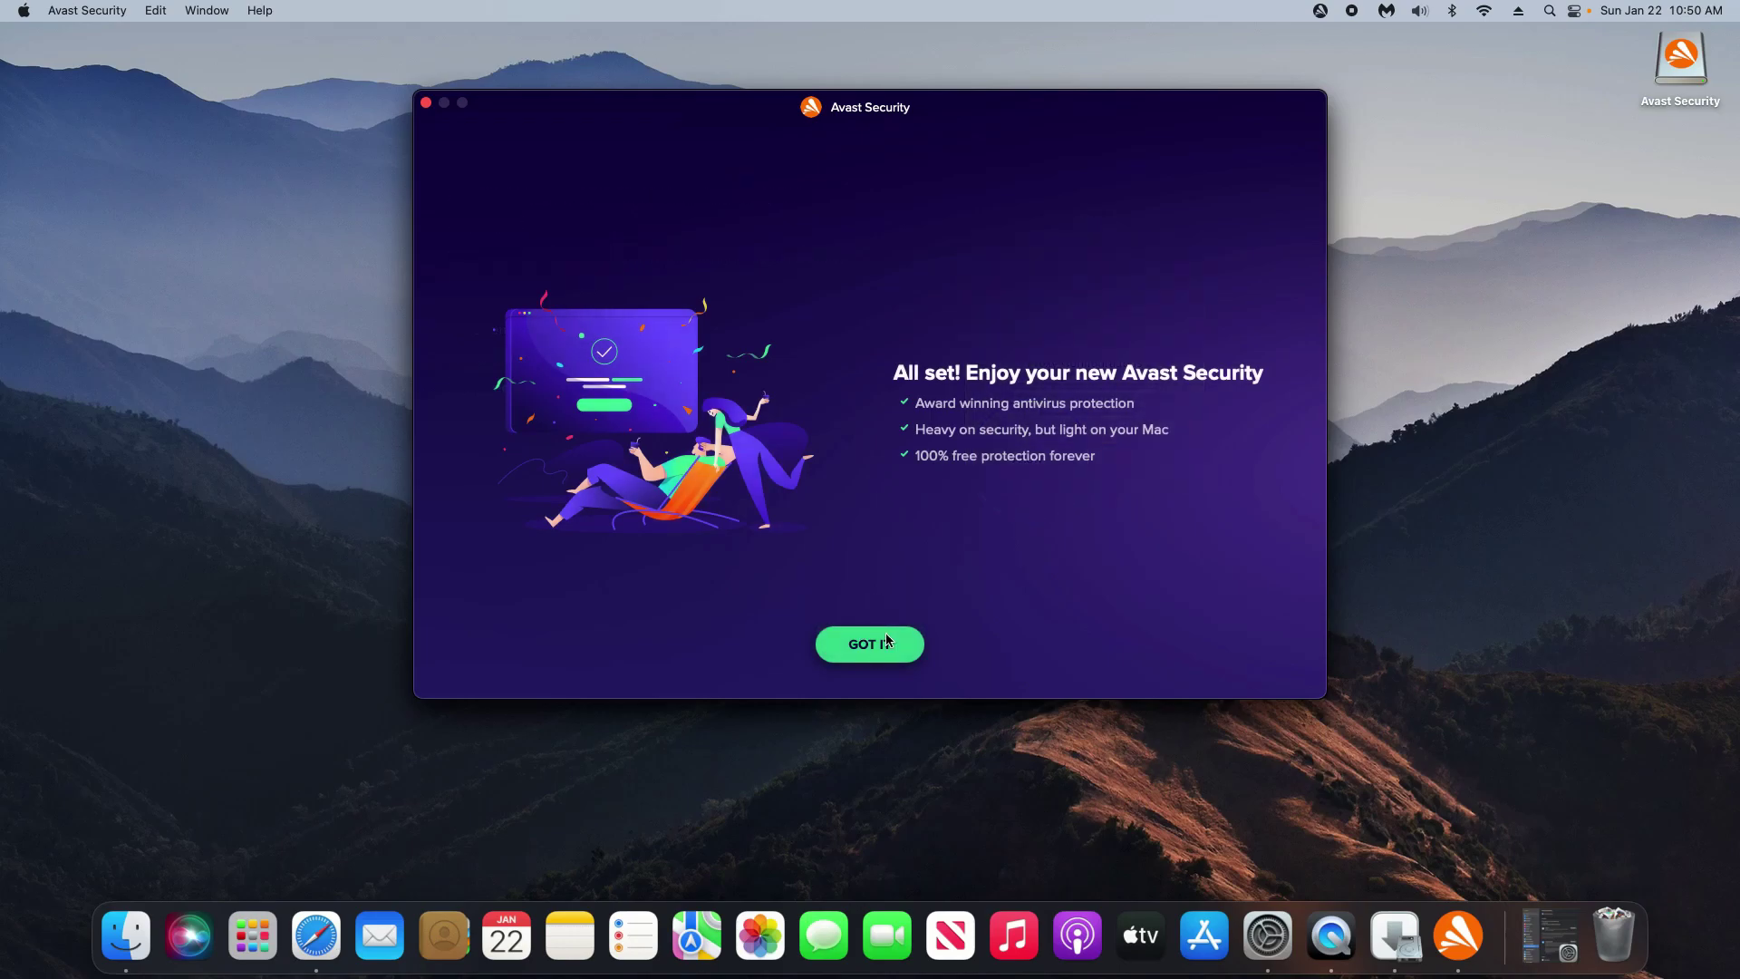
left_click(888, 641)
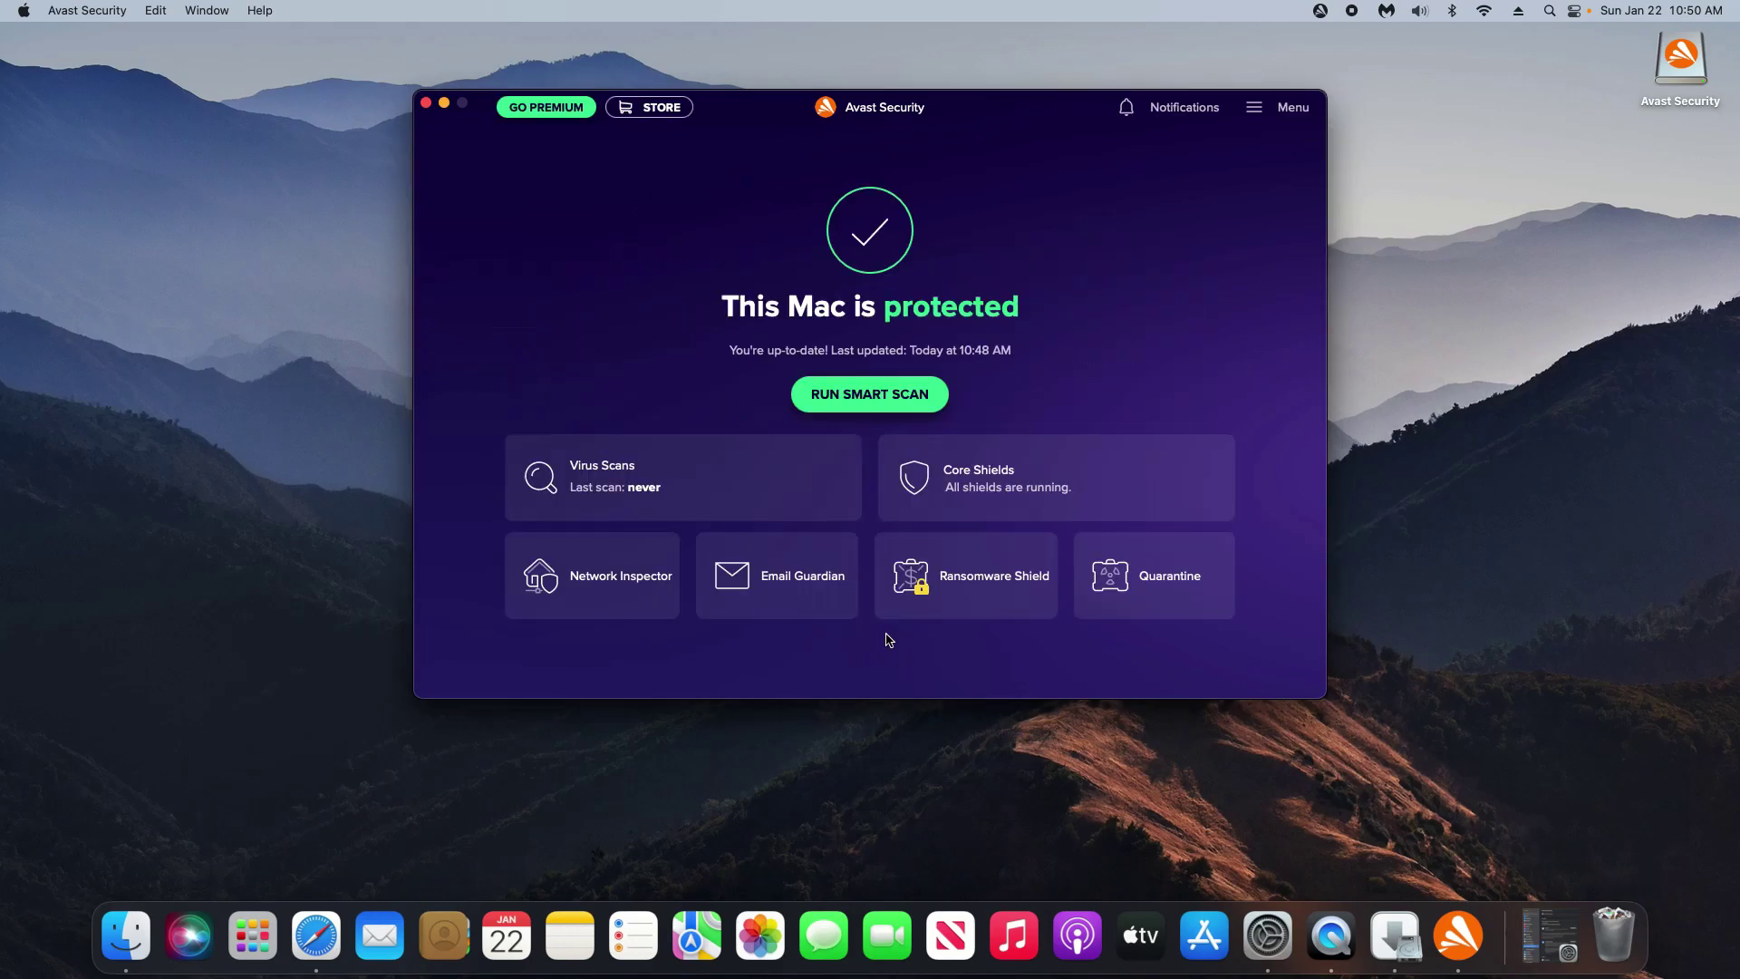
Check Avast Security for updates and start a Deep Scan from its Virus Scans
left_click(83, 10)
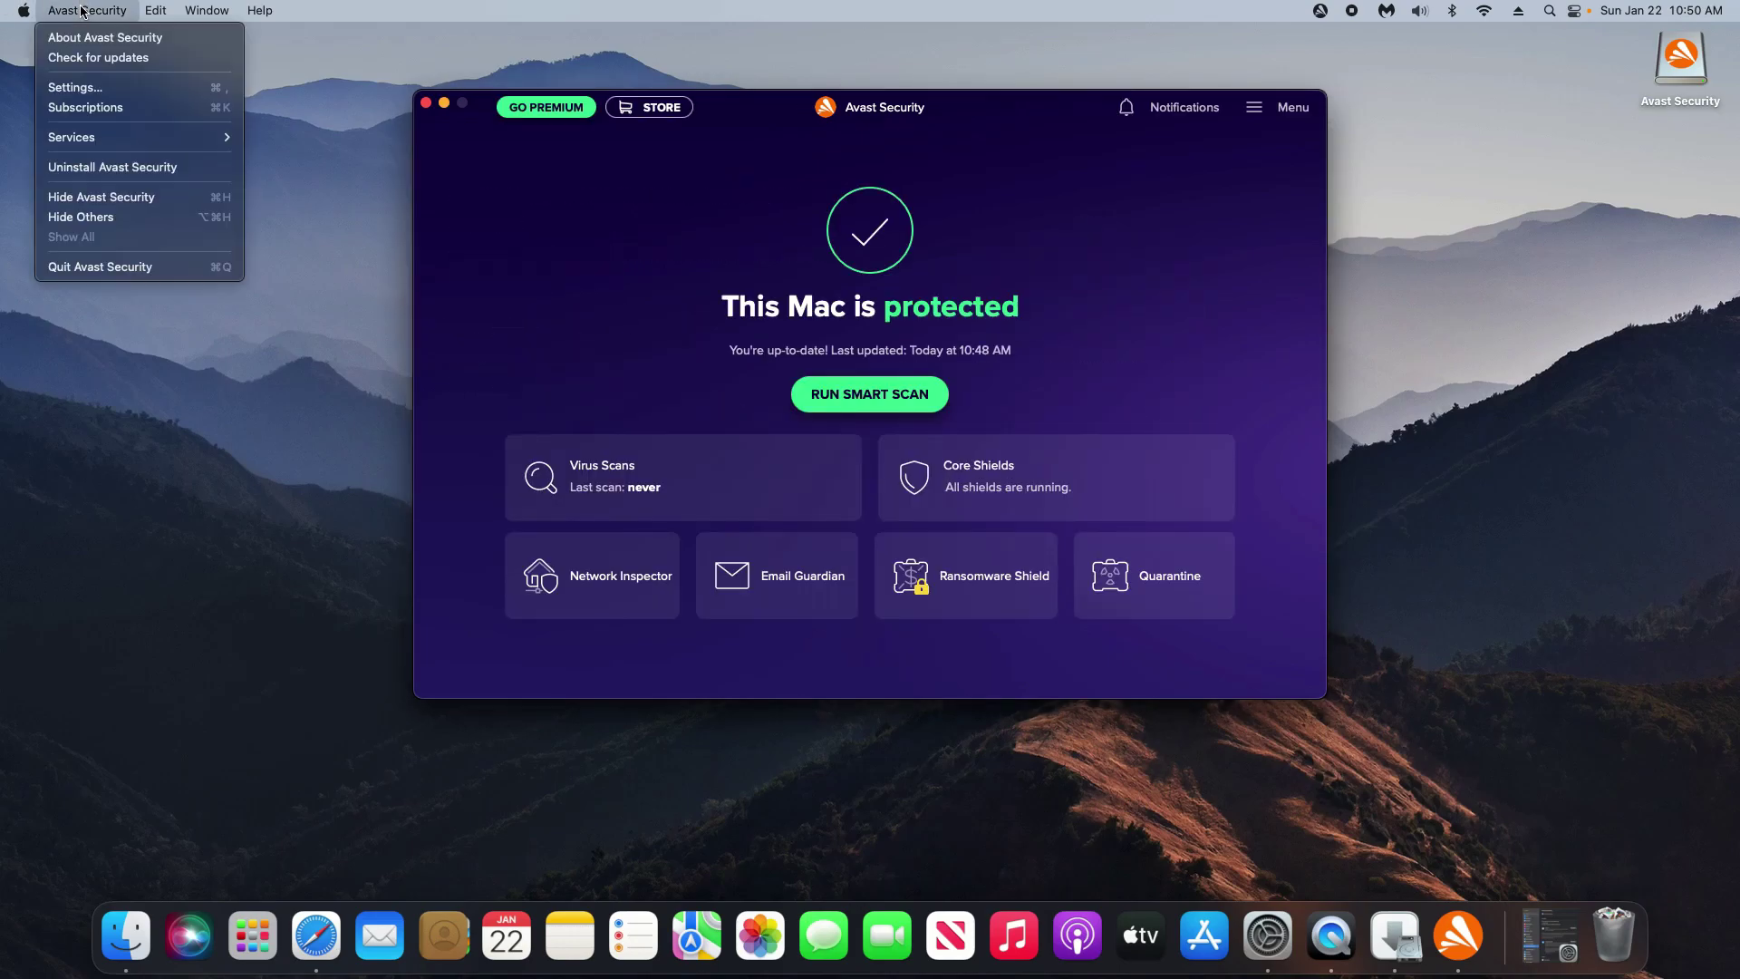
left_click(98, 59)
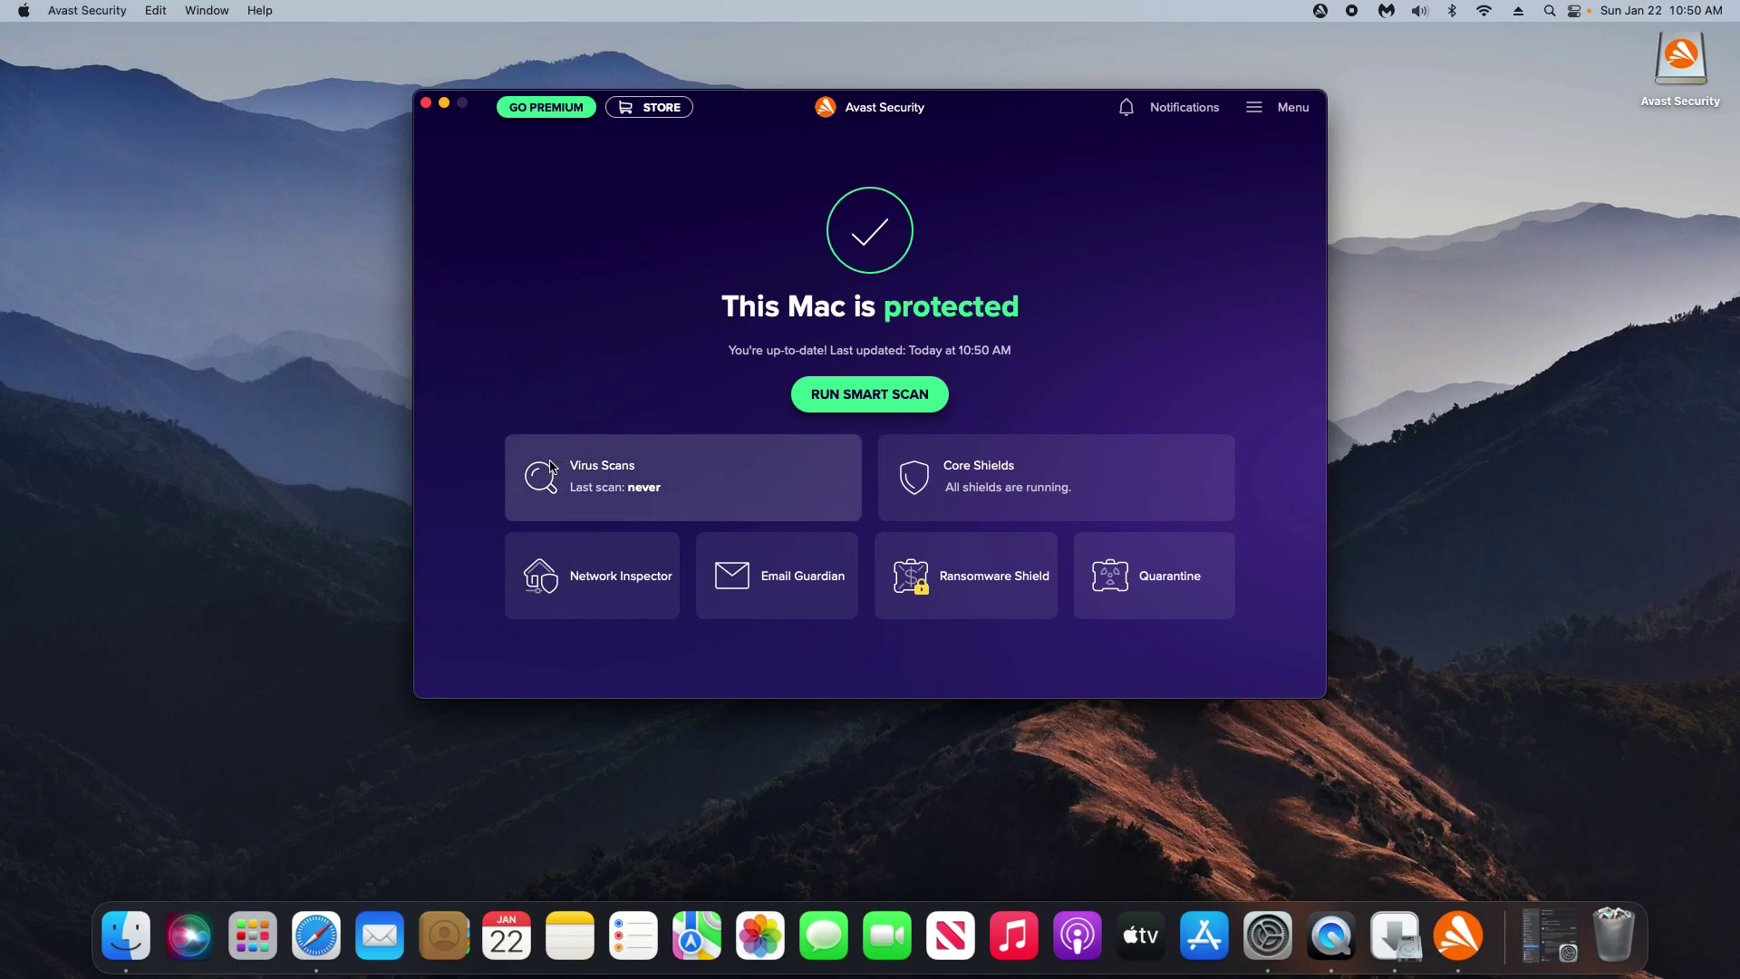
left_click(604, 474)
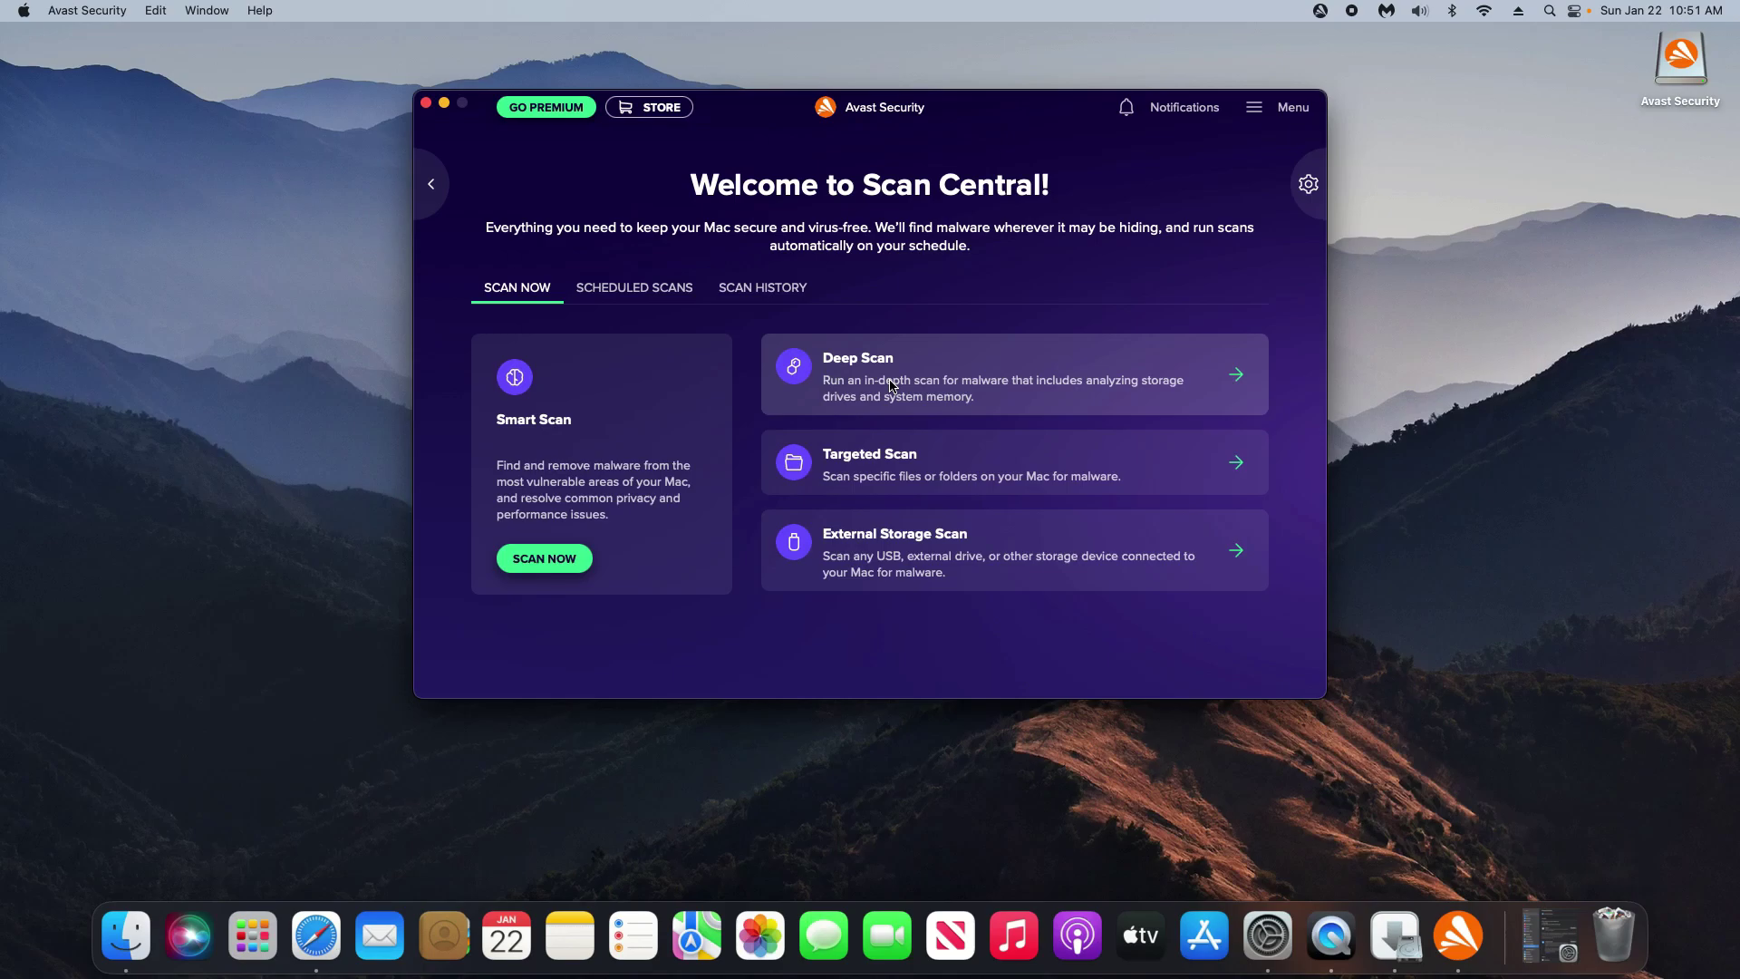
left_click(893, 385)
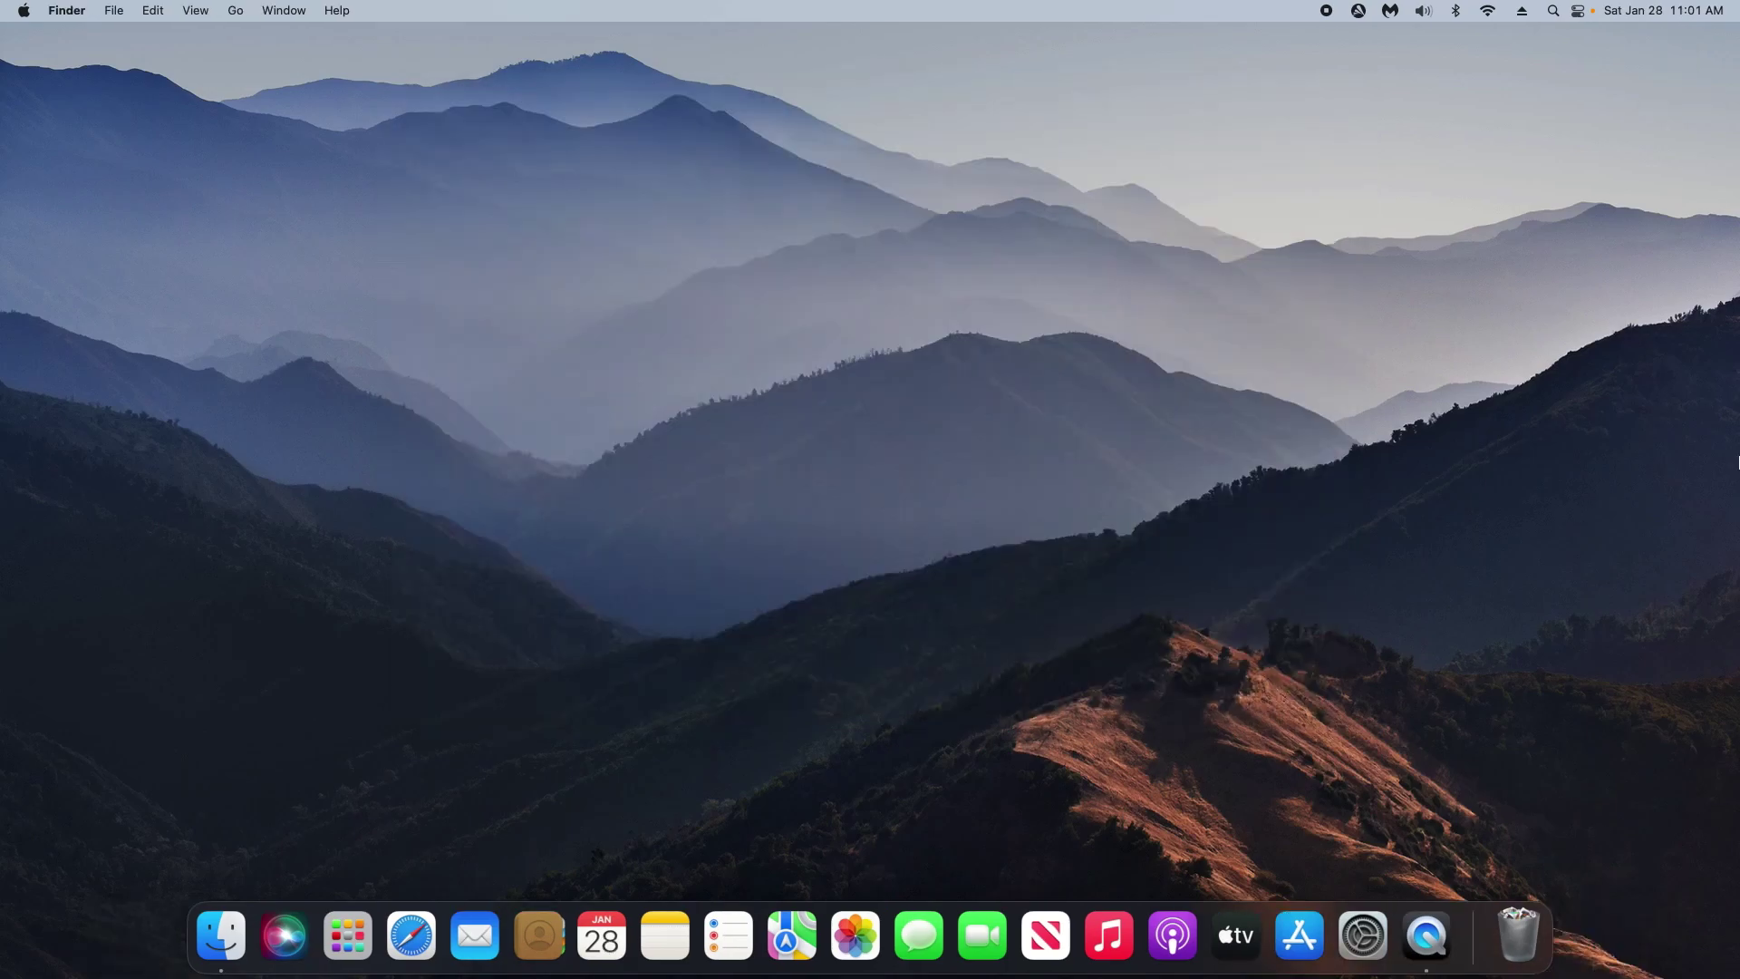
Search System Settings for "profiles" and open the first matching result
left_click(25, 13)
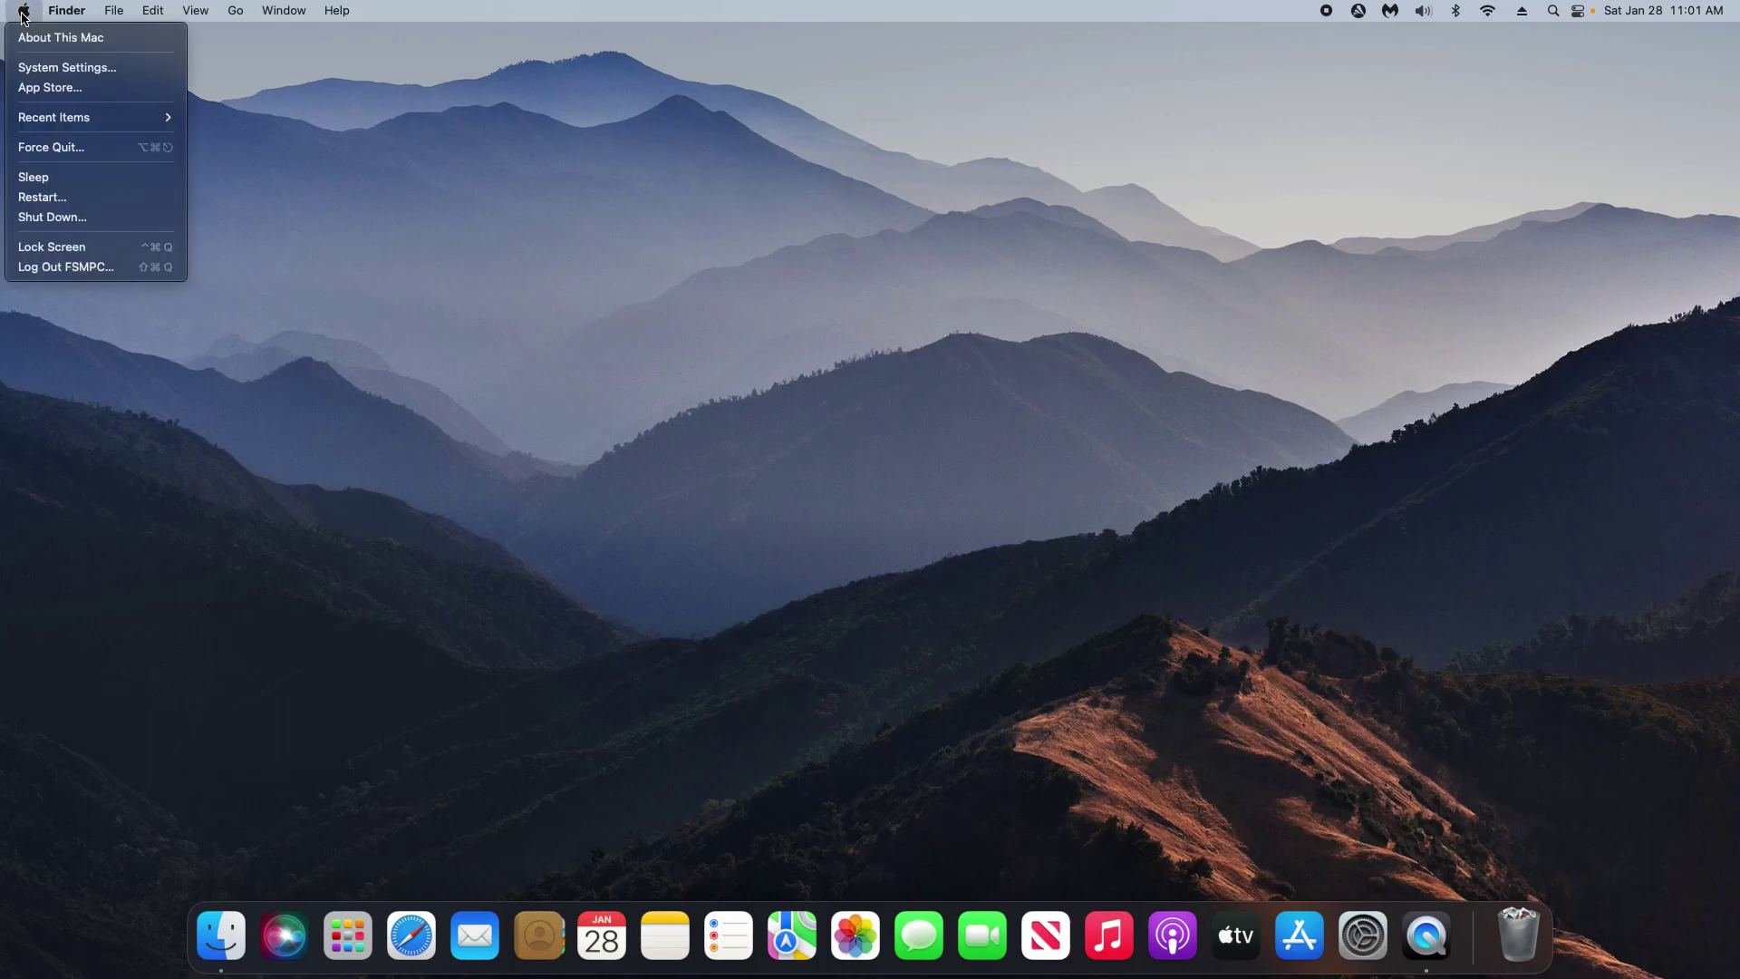
left_click(60, 69)
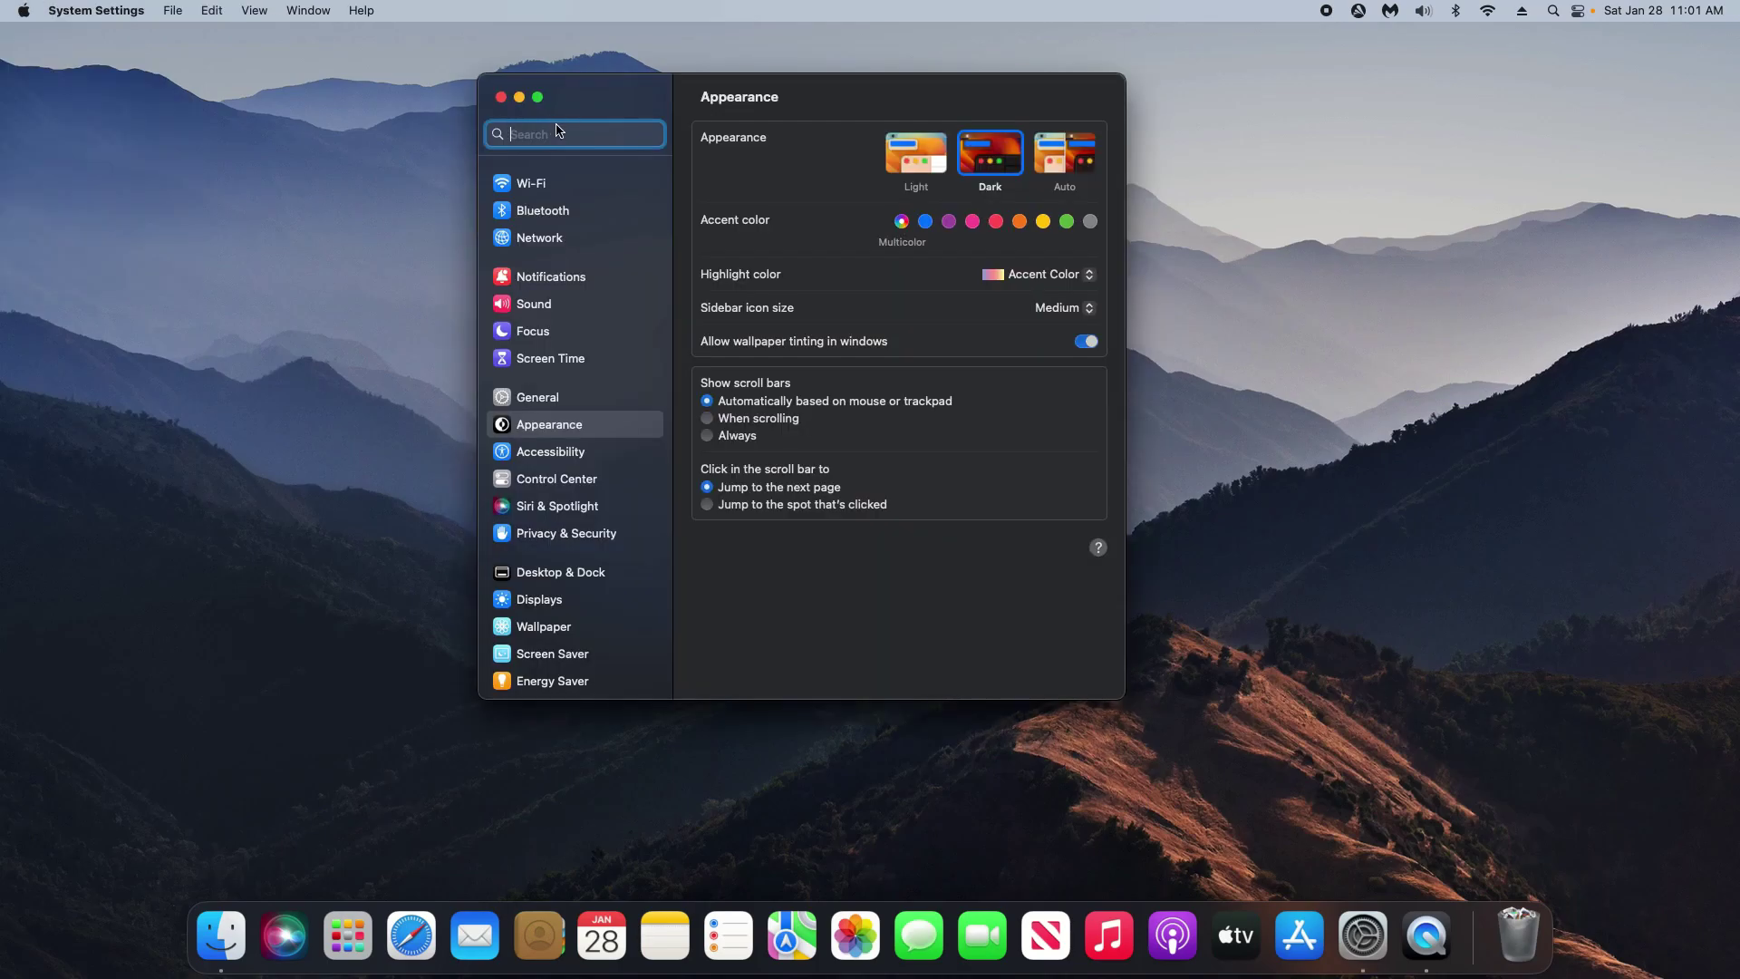
type("profiles")
left_click(548, 172)
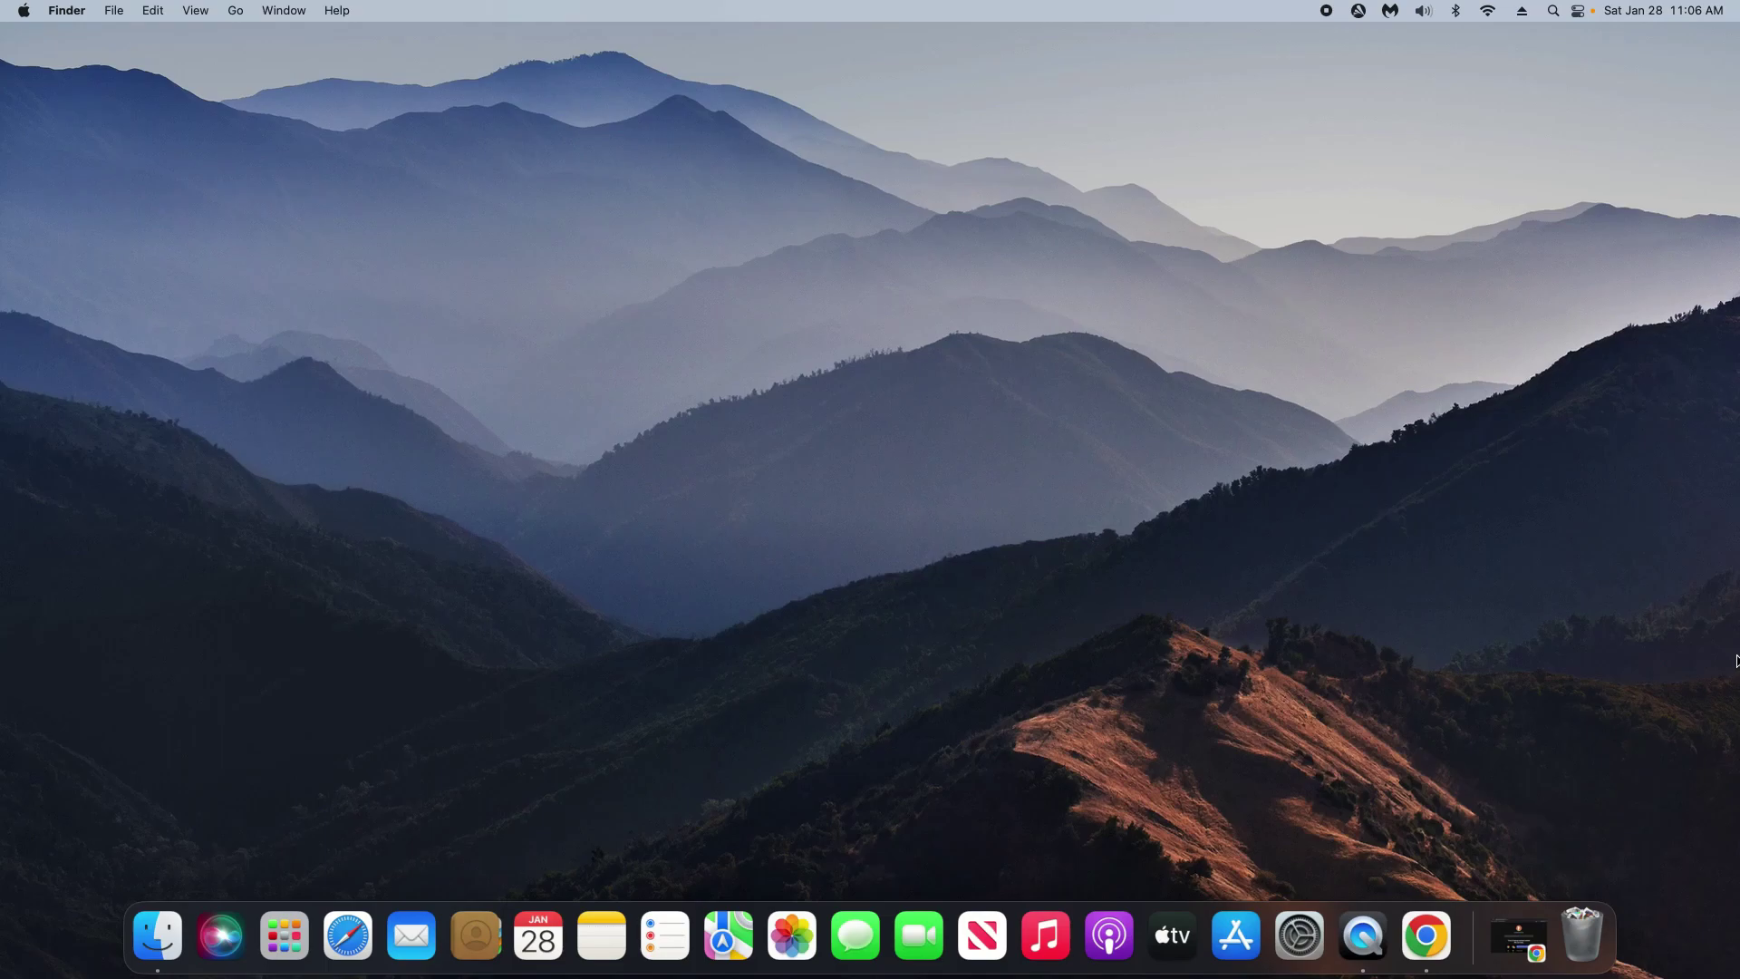
Restore the minimized Chrome window and check the browser for updates on the About Google Chrome page
left_click(1516, 934)
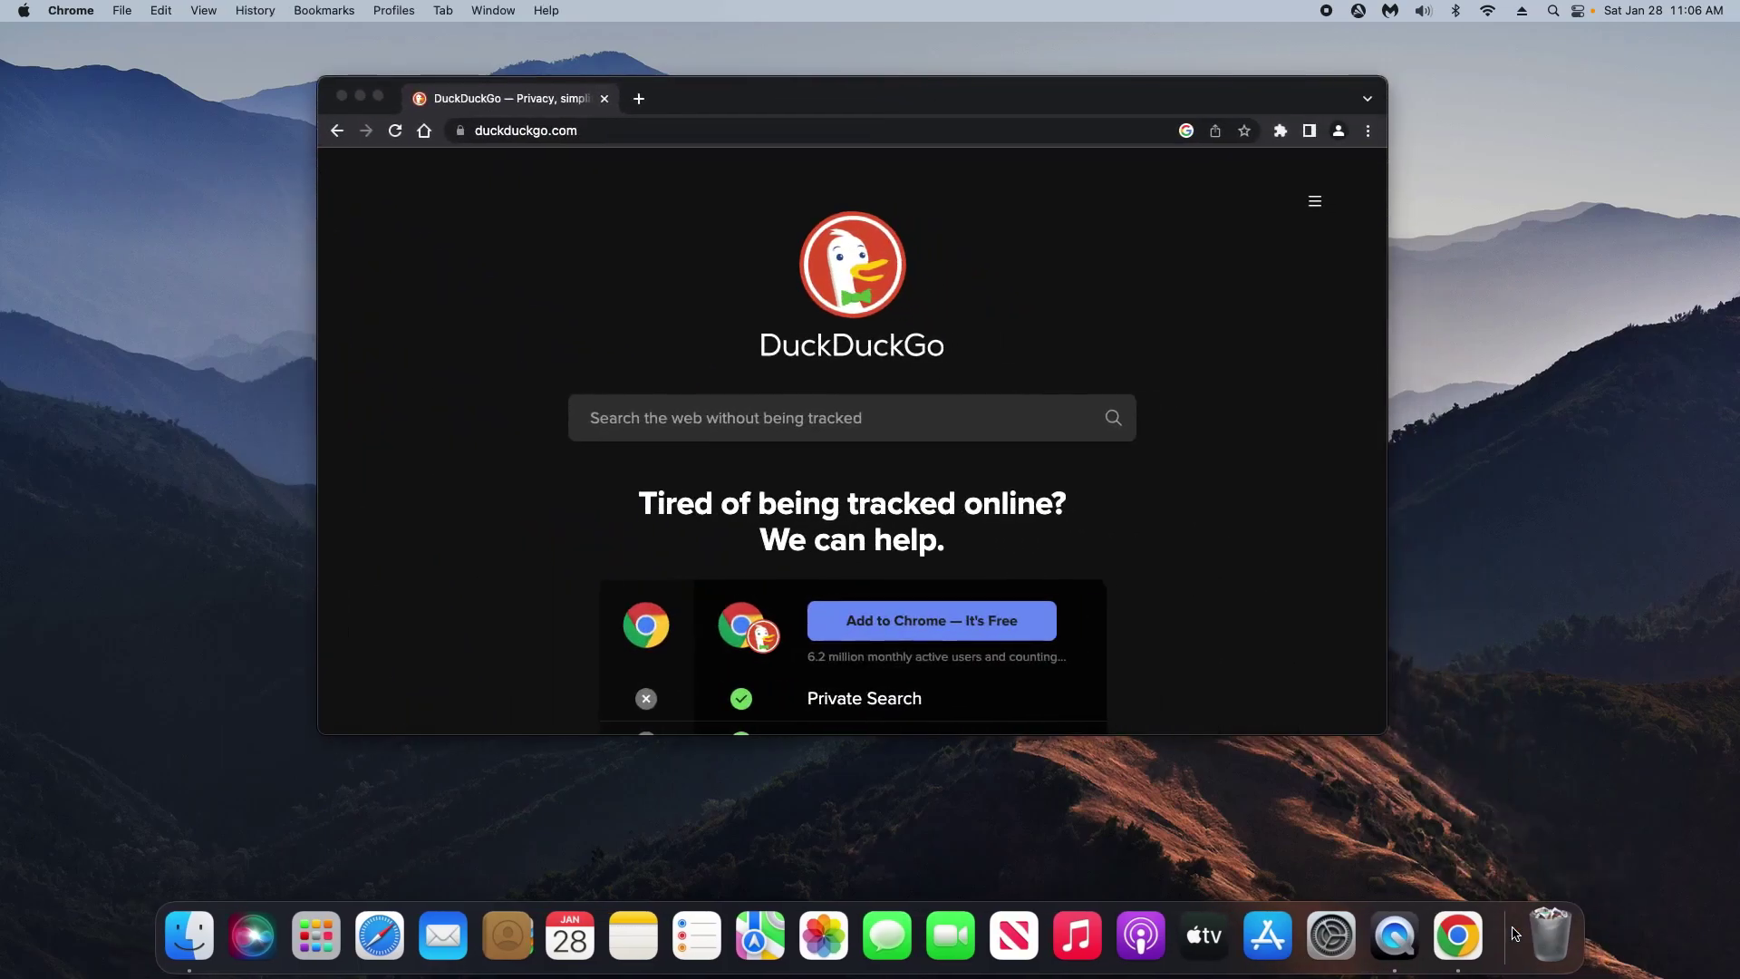
left_click(1369, 133)
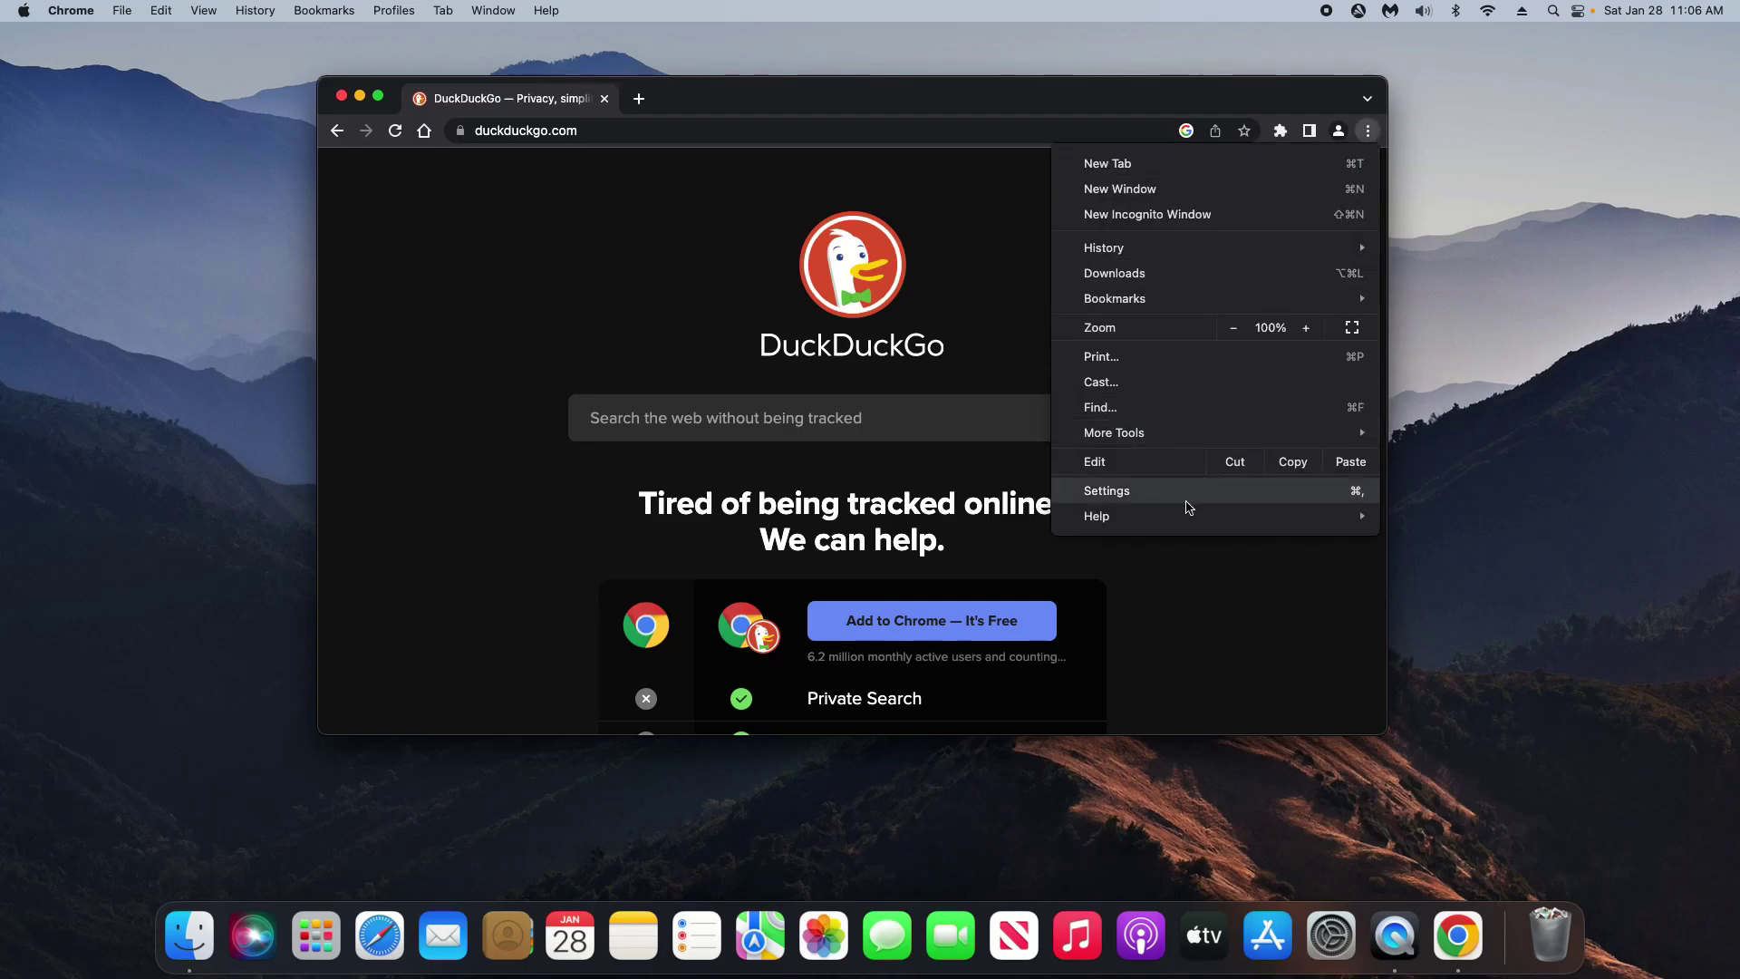
mouse_move(1181, 514)
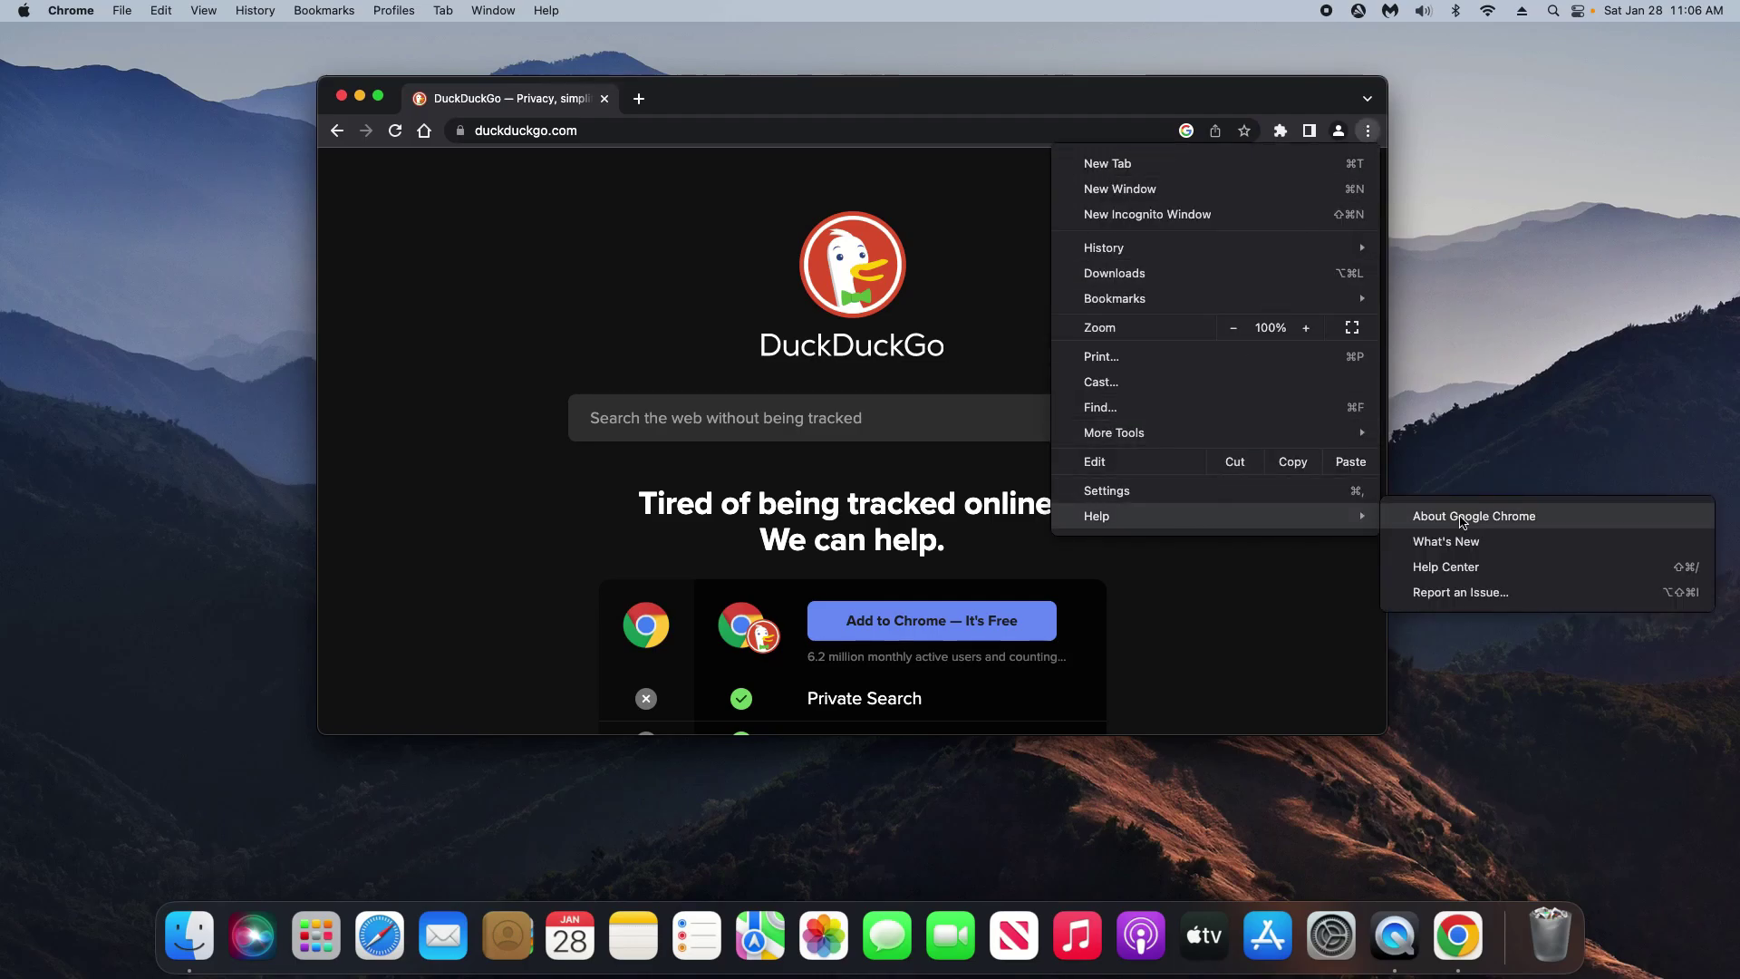
left_click(1462, 518)
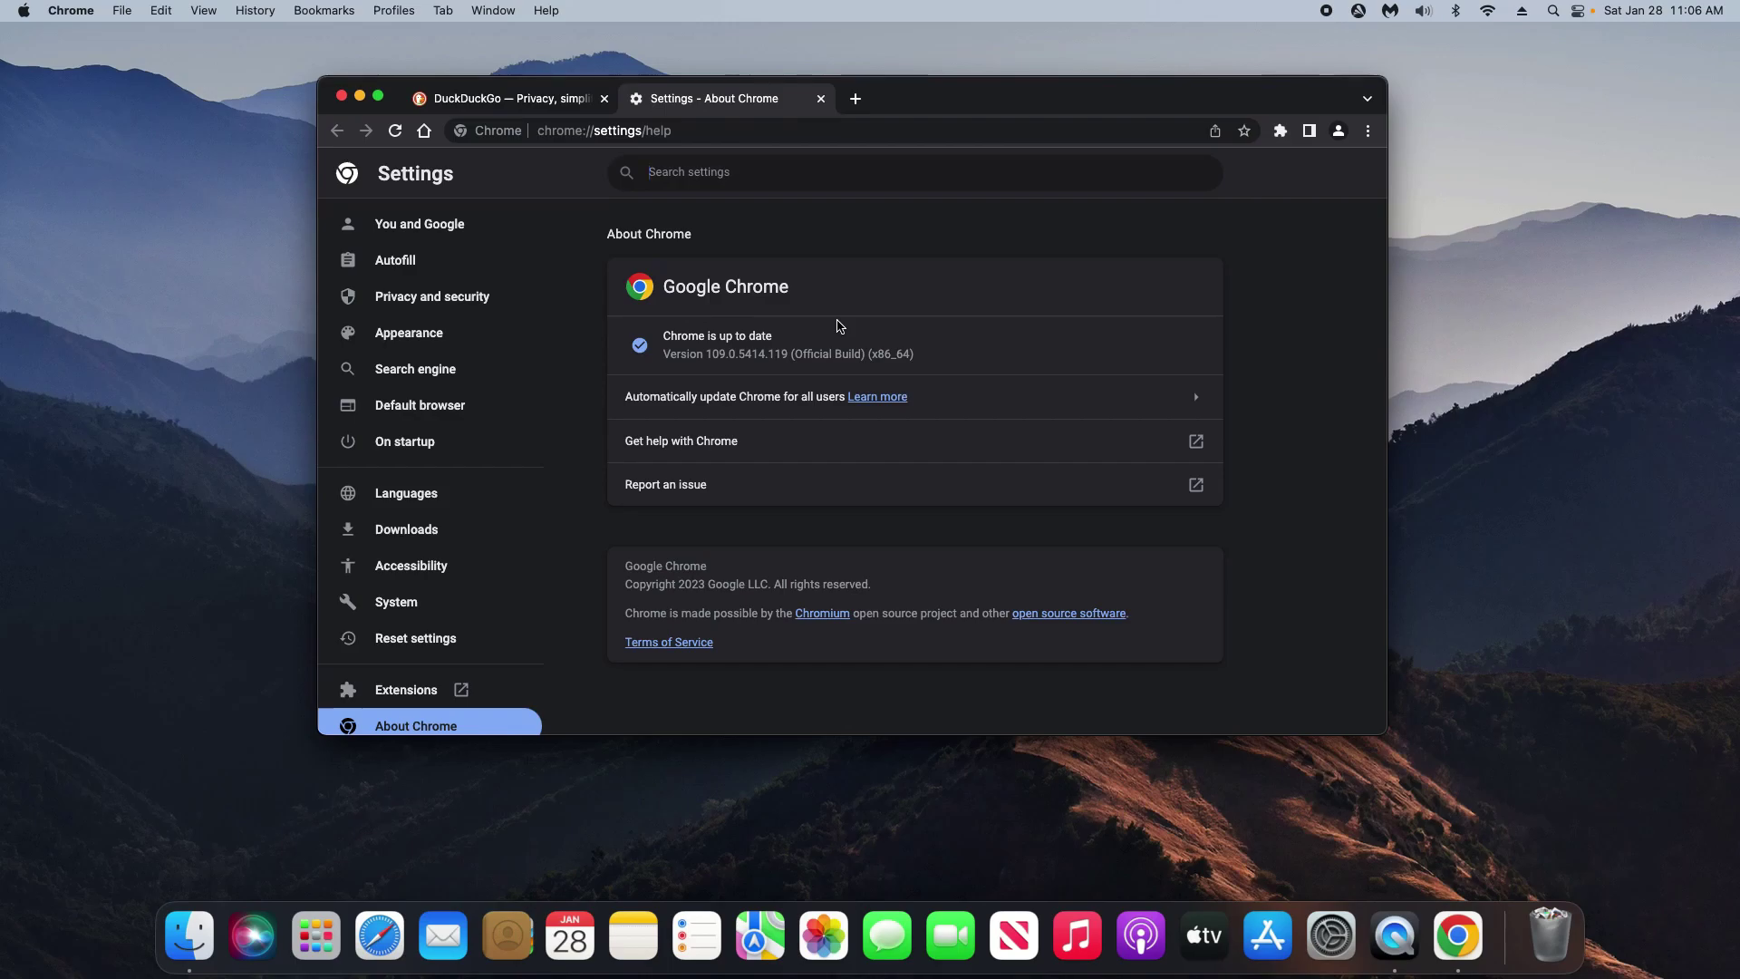
Open Chrome's Extensions page, enable Developer mode and update the installed extensions
left_click(1369, 130)
mouse_move(1126, 436)
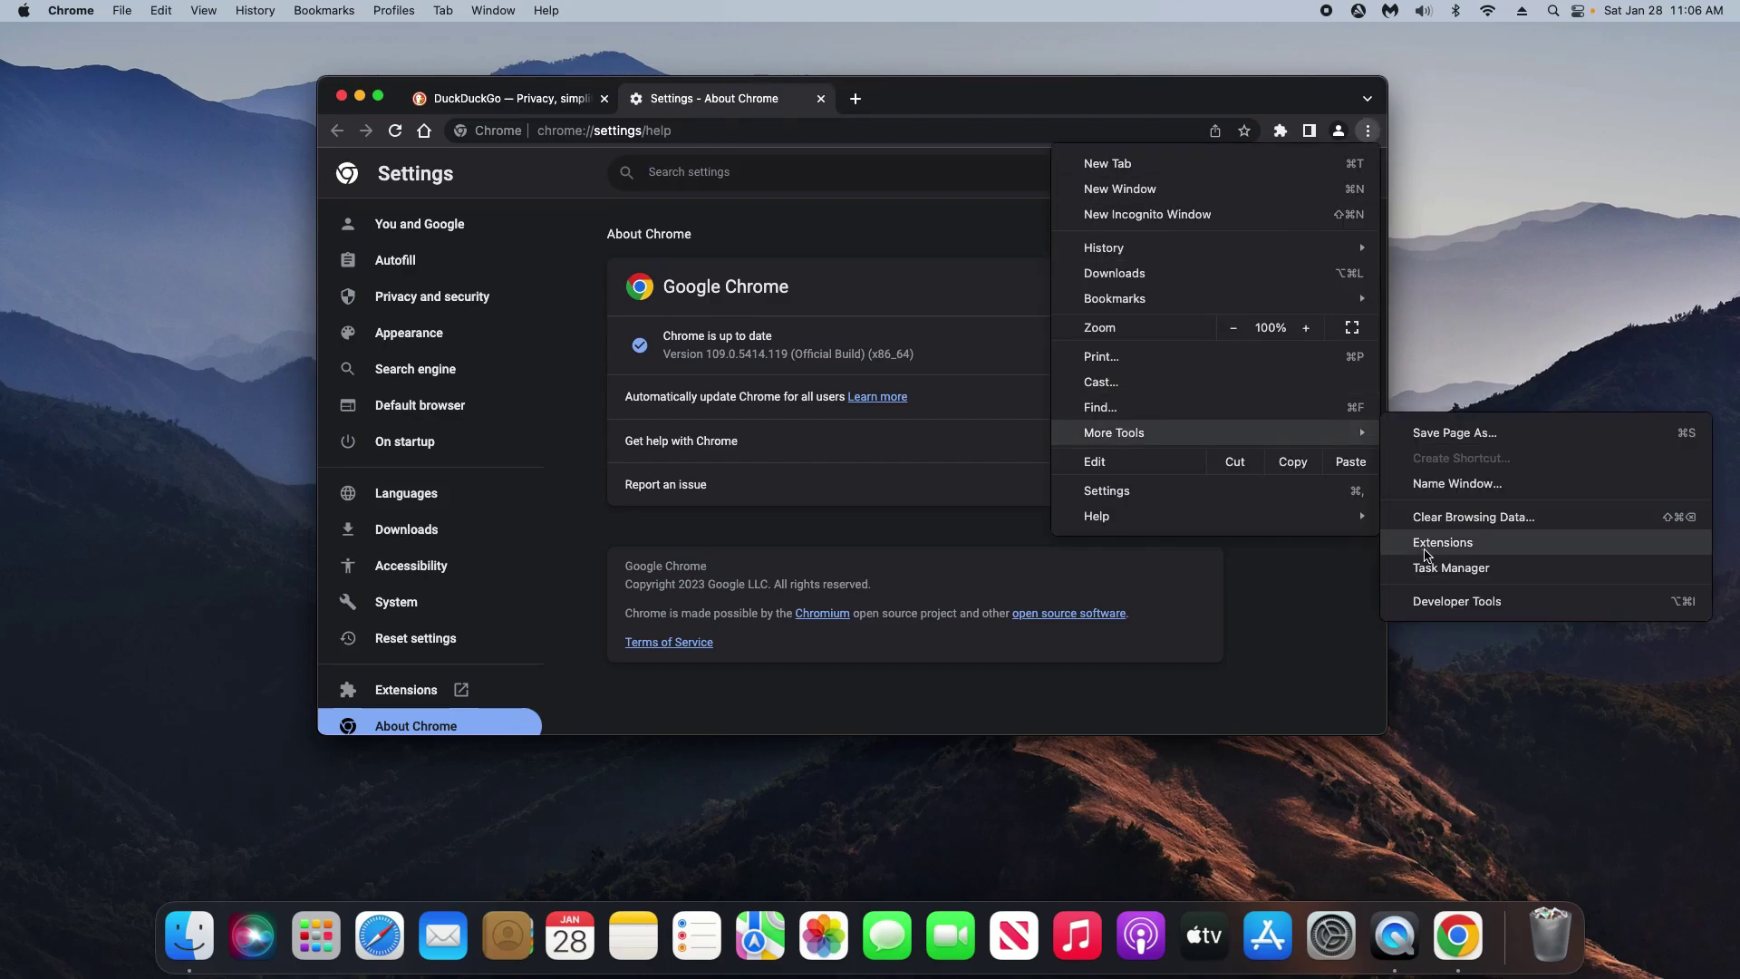
left_click(1429, 549)
left_click(1358, 172)
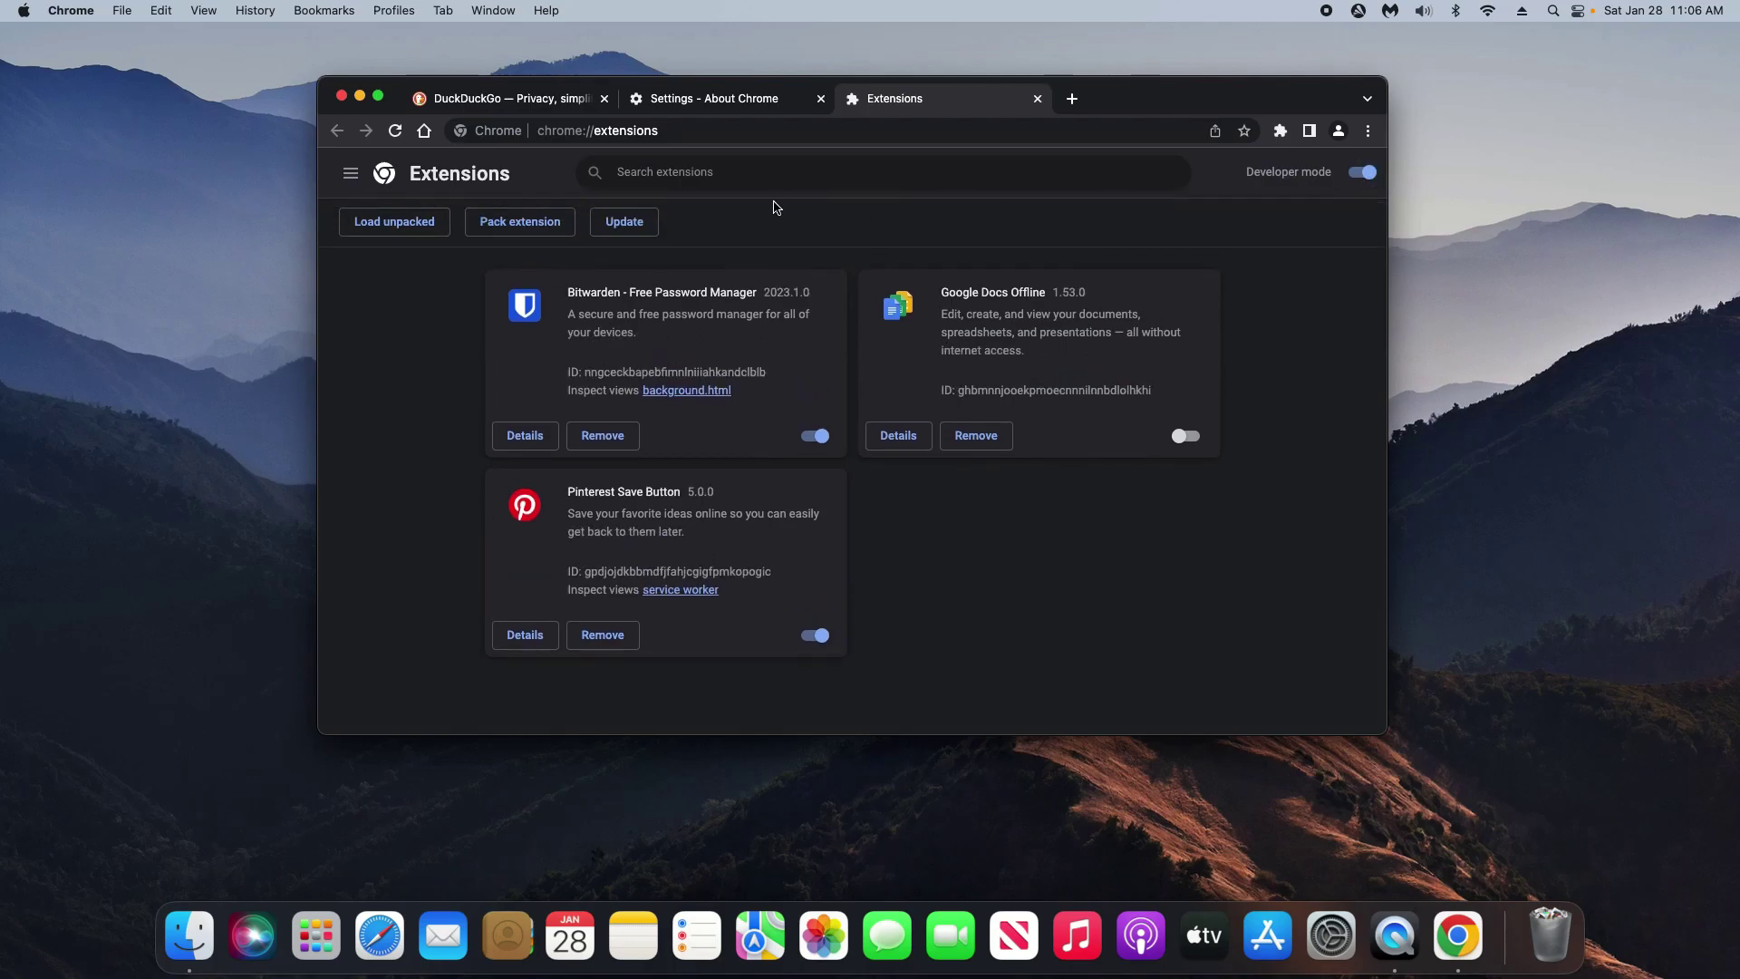
left_click(633, 226)
Remove the Pinterest Save Button extension and disable Bitwarden and Google Docs Offline
left_click(603, 635)
left_click(1215, 263)
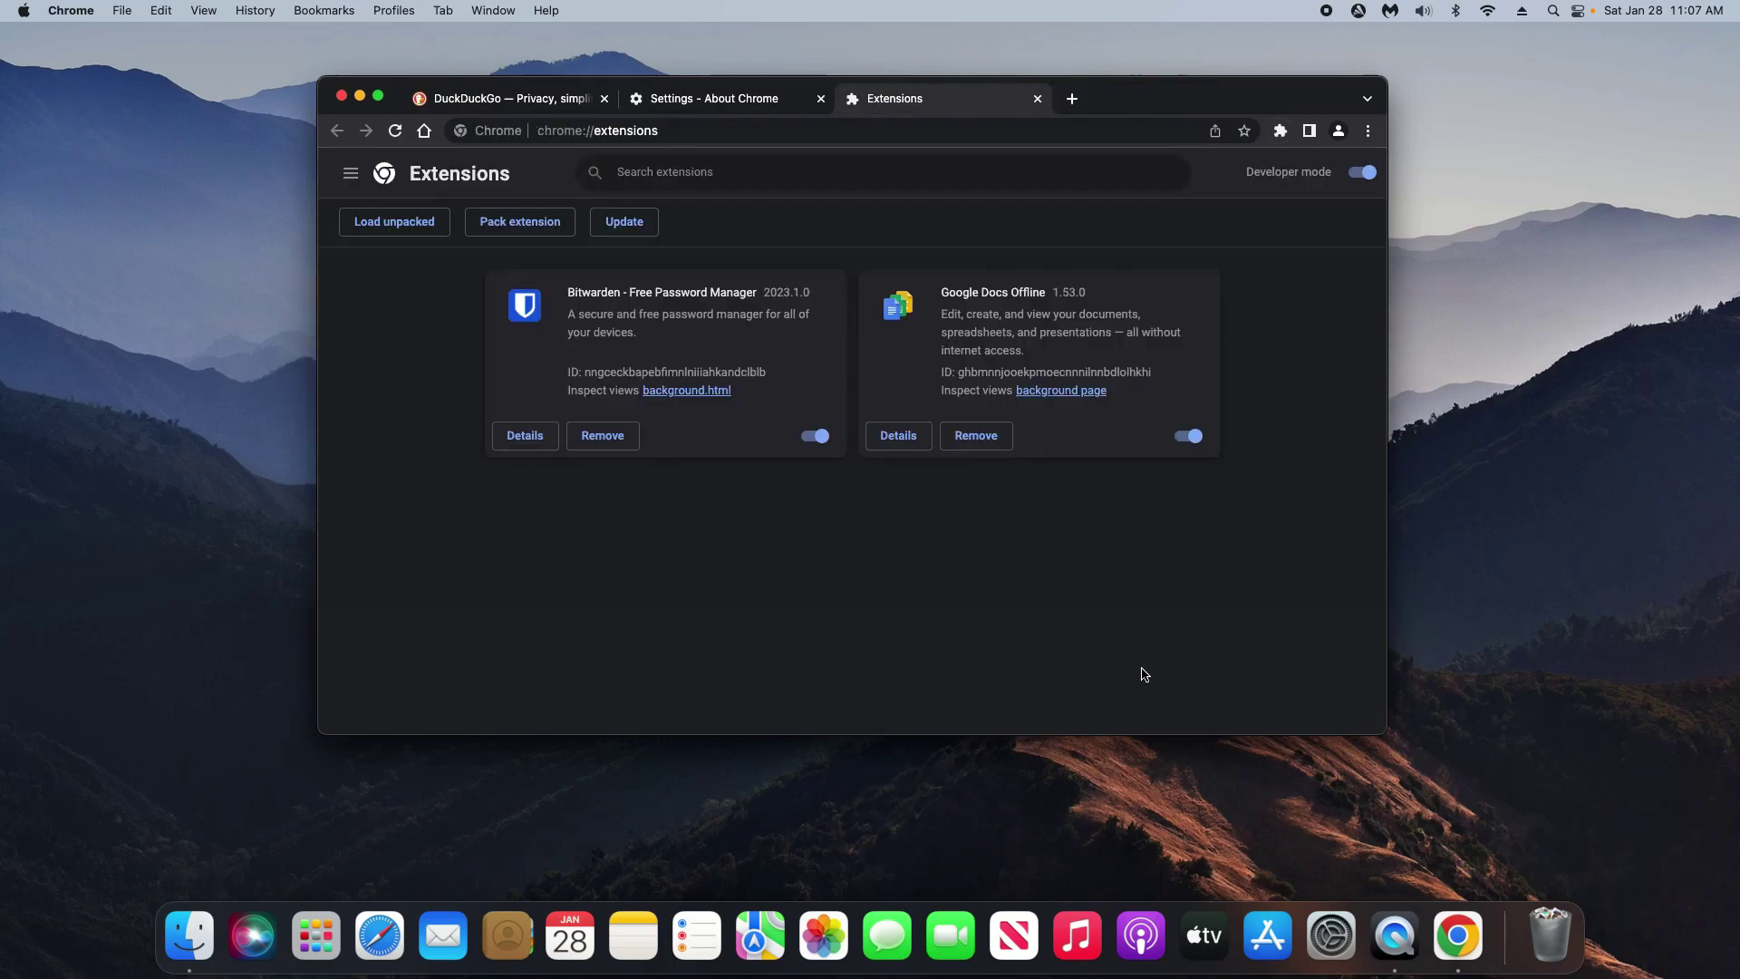
left_click(815, 436)
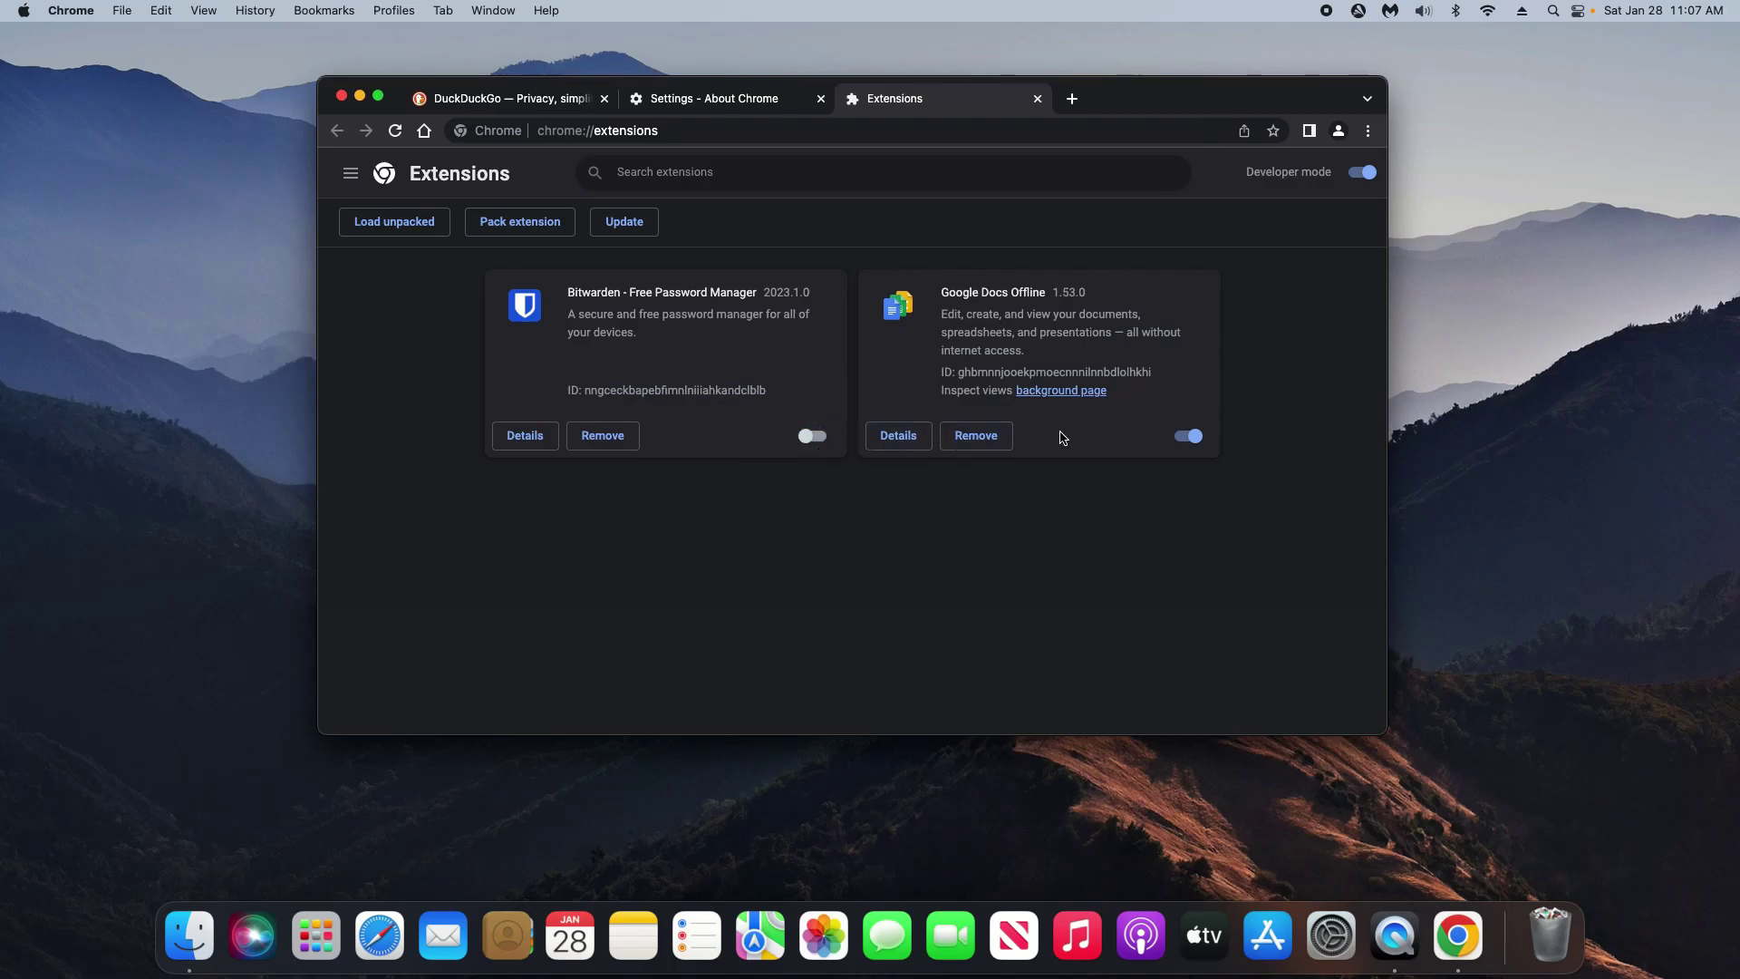
left_click(1188, 439)
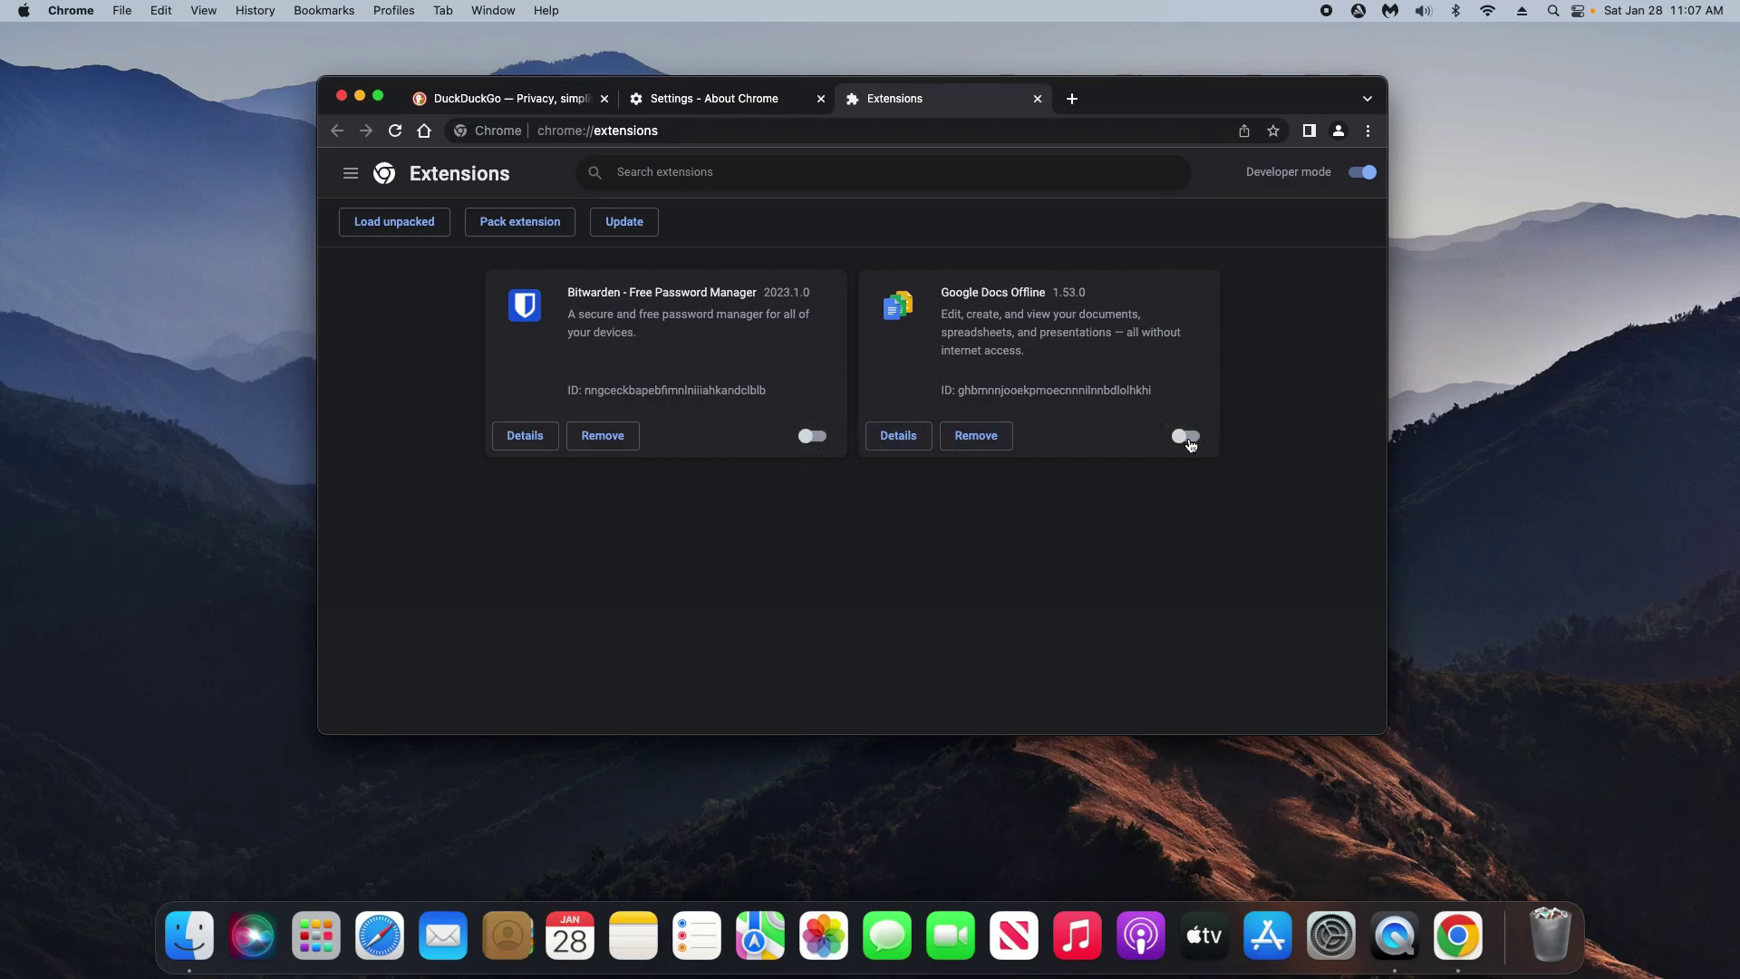
Clear Chrome's browsing history, download history, cookies and other site data, and cached images and files for All time
left_click(1368, 131)
mouse_move(1131, 436)
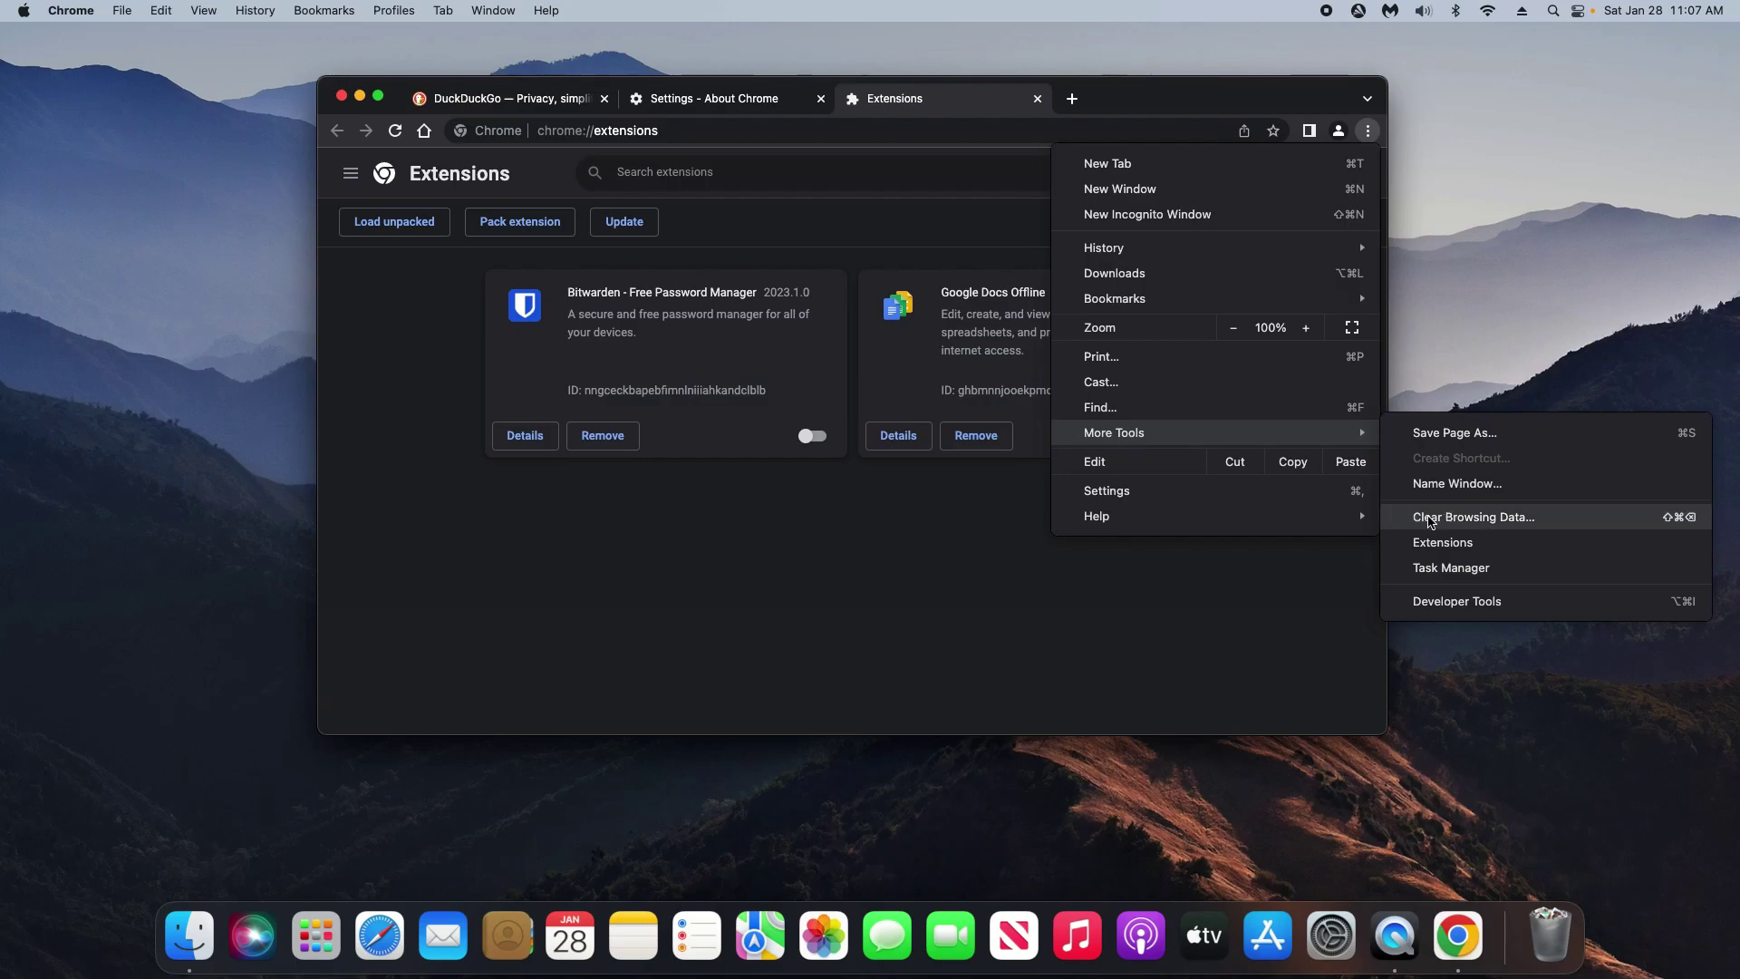
left_click(1430, 523)
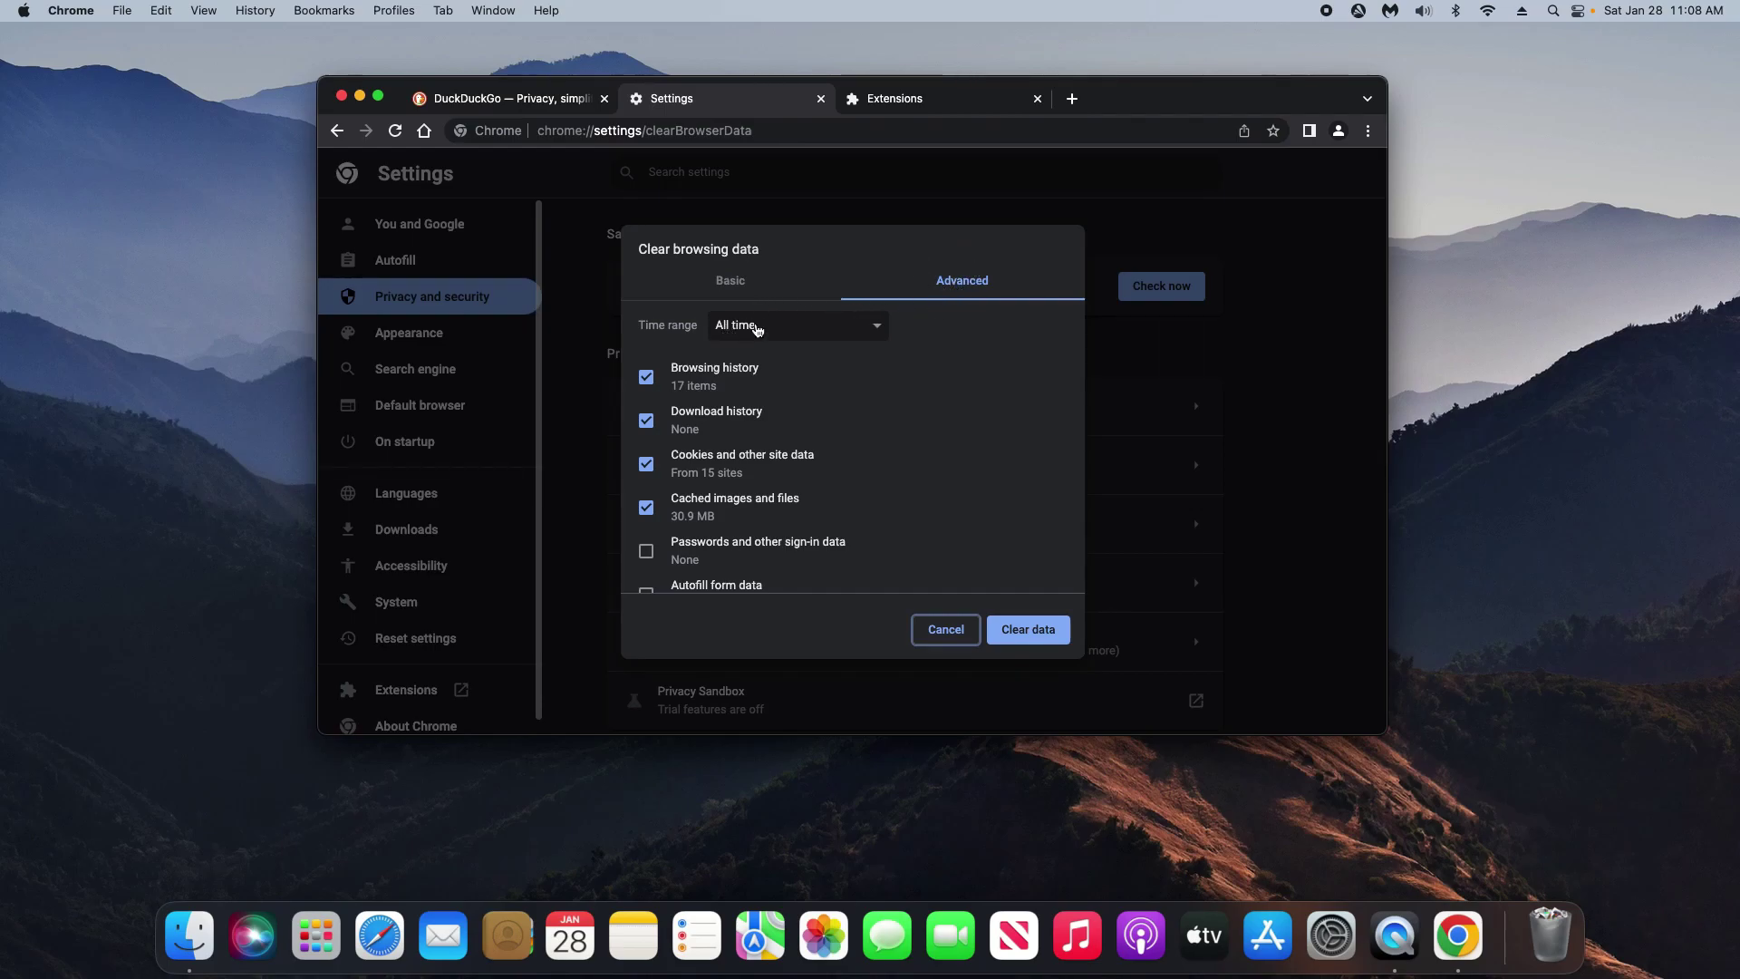
scroll(940, 518, "down", 3)
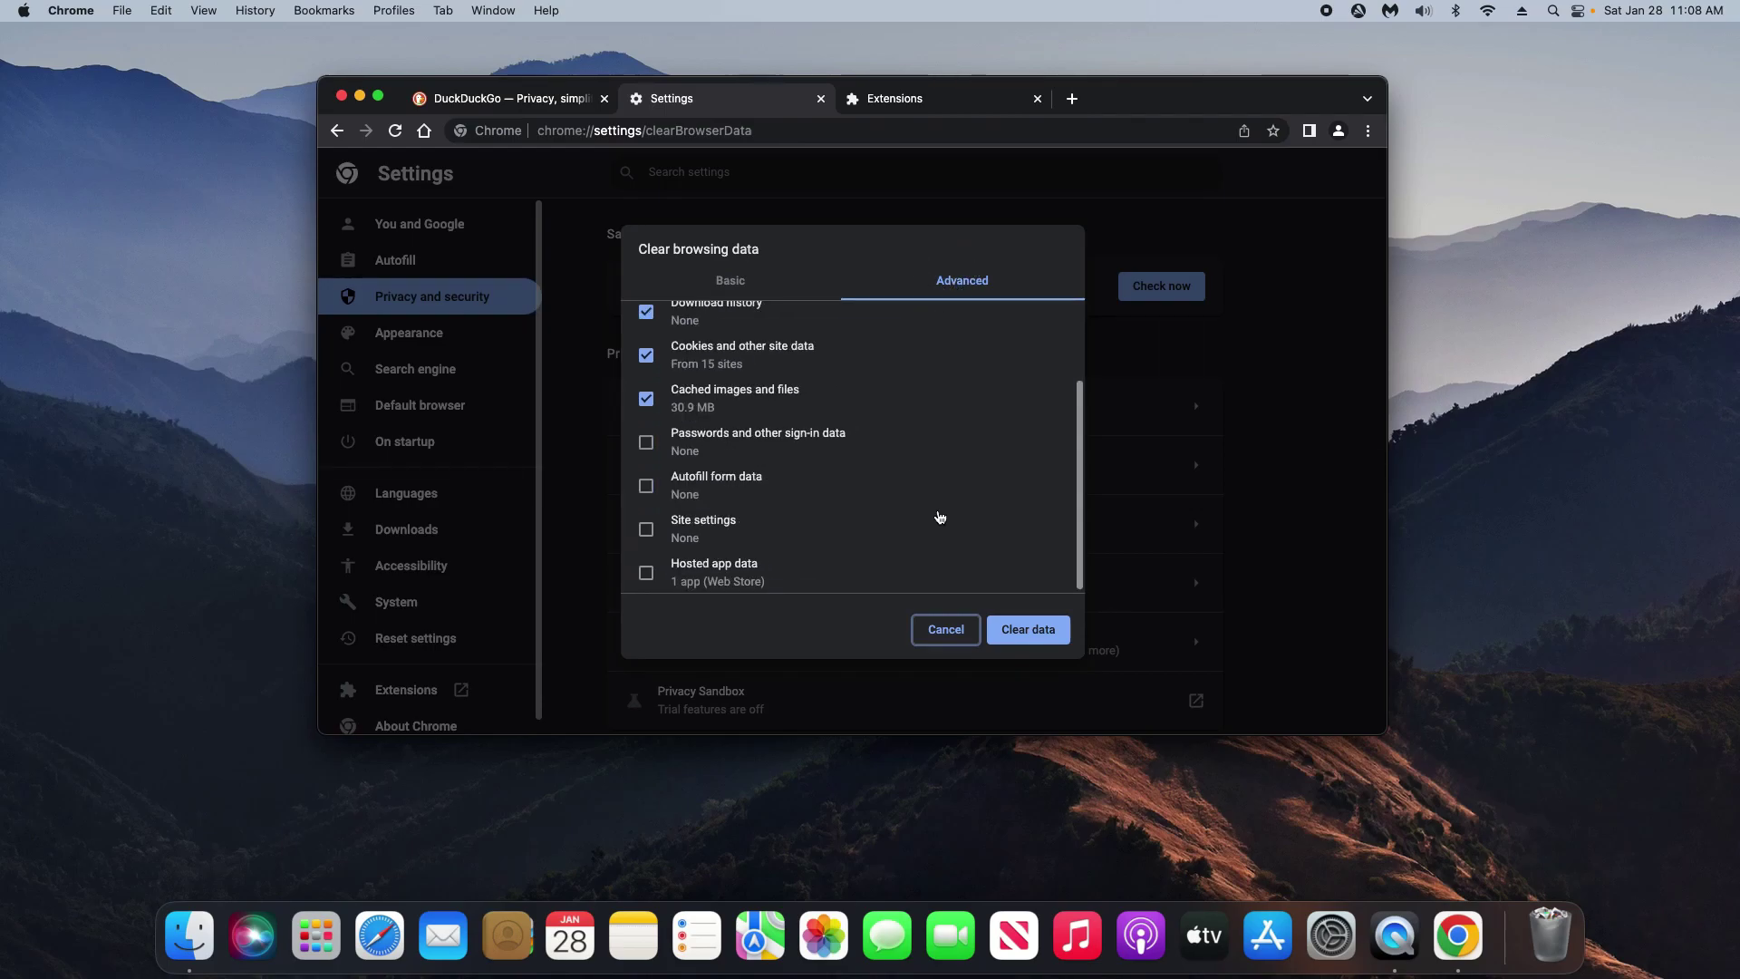
scroll(940, 518, "up", 3)
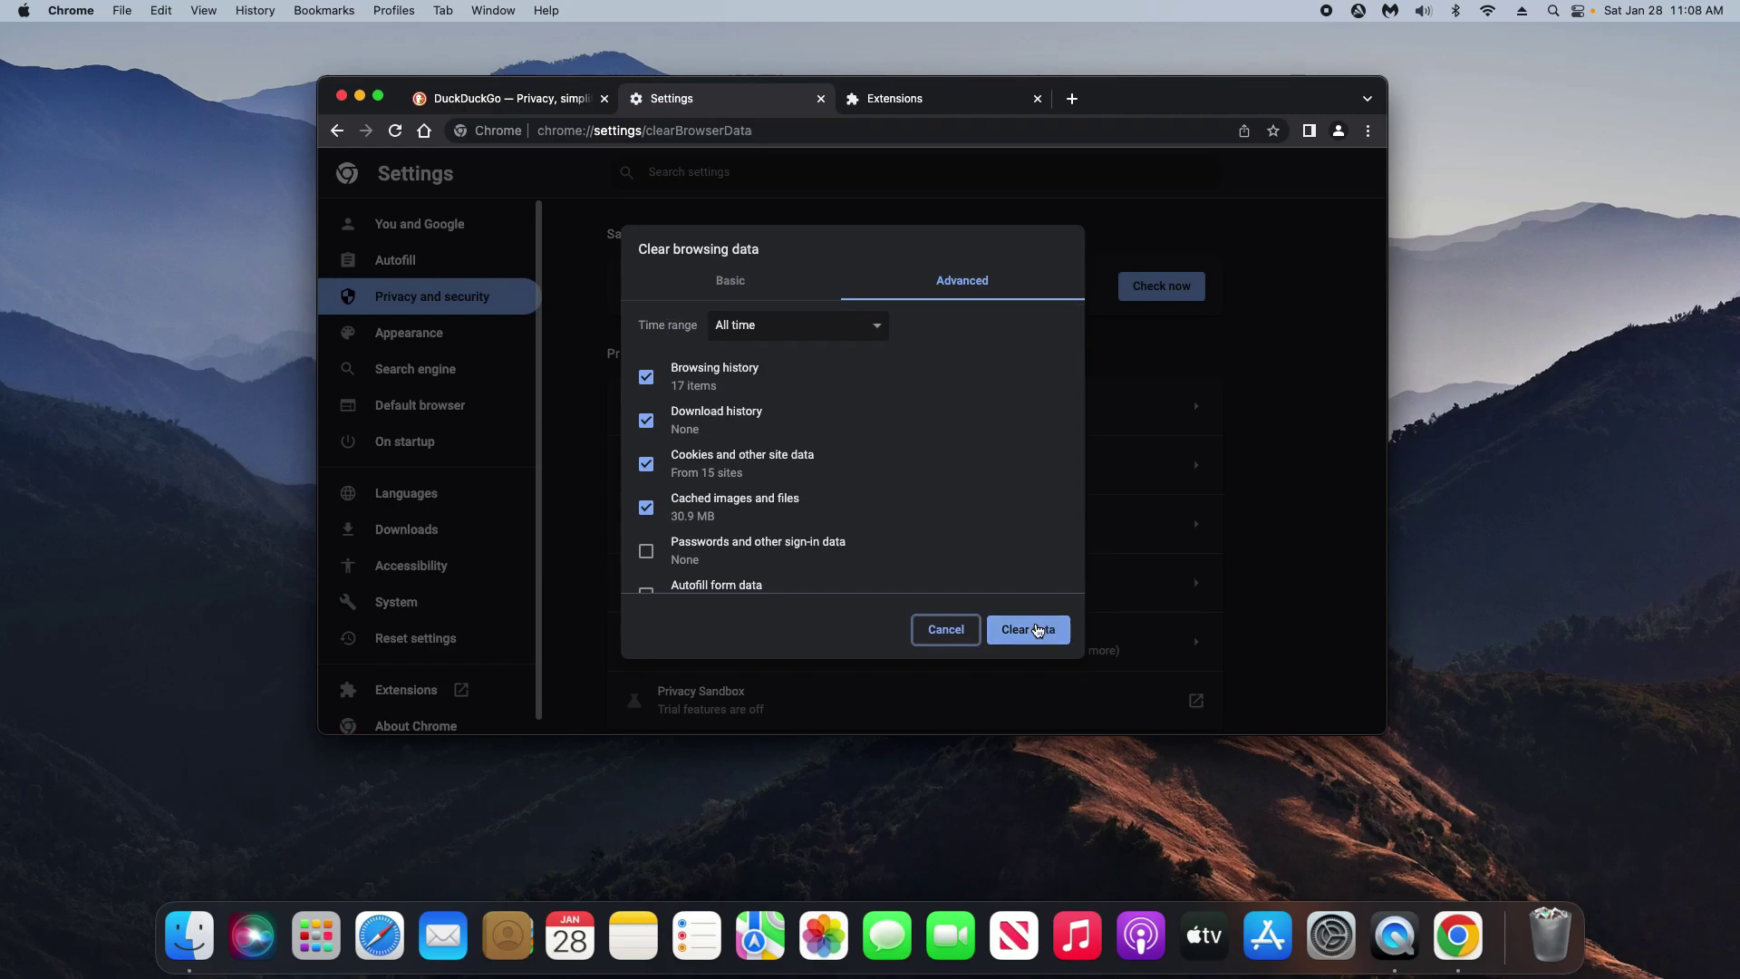
left_click(1038, 631)
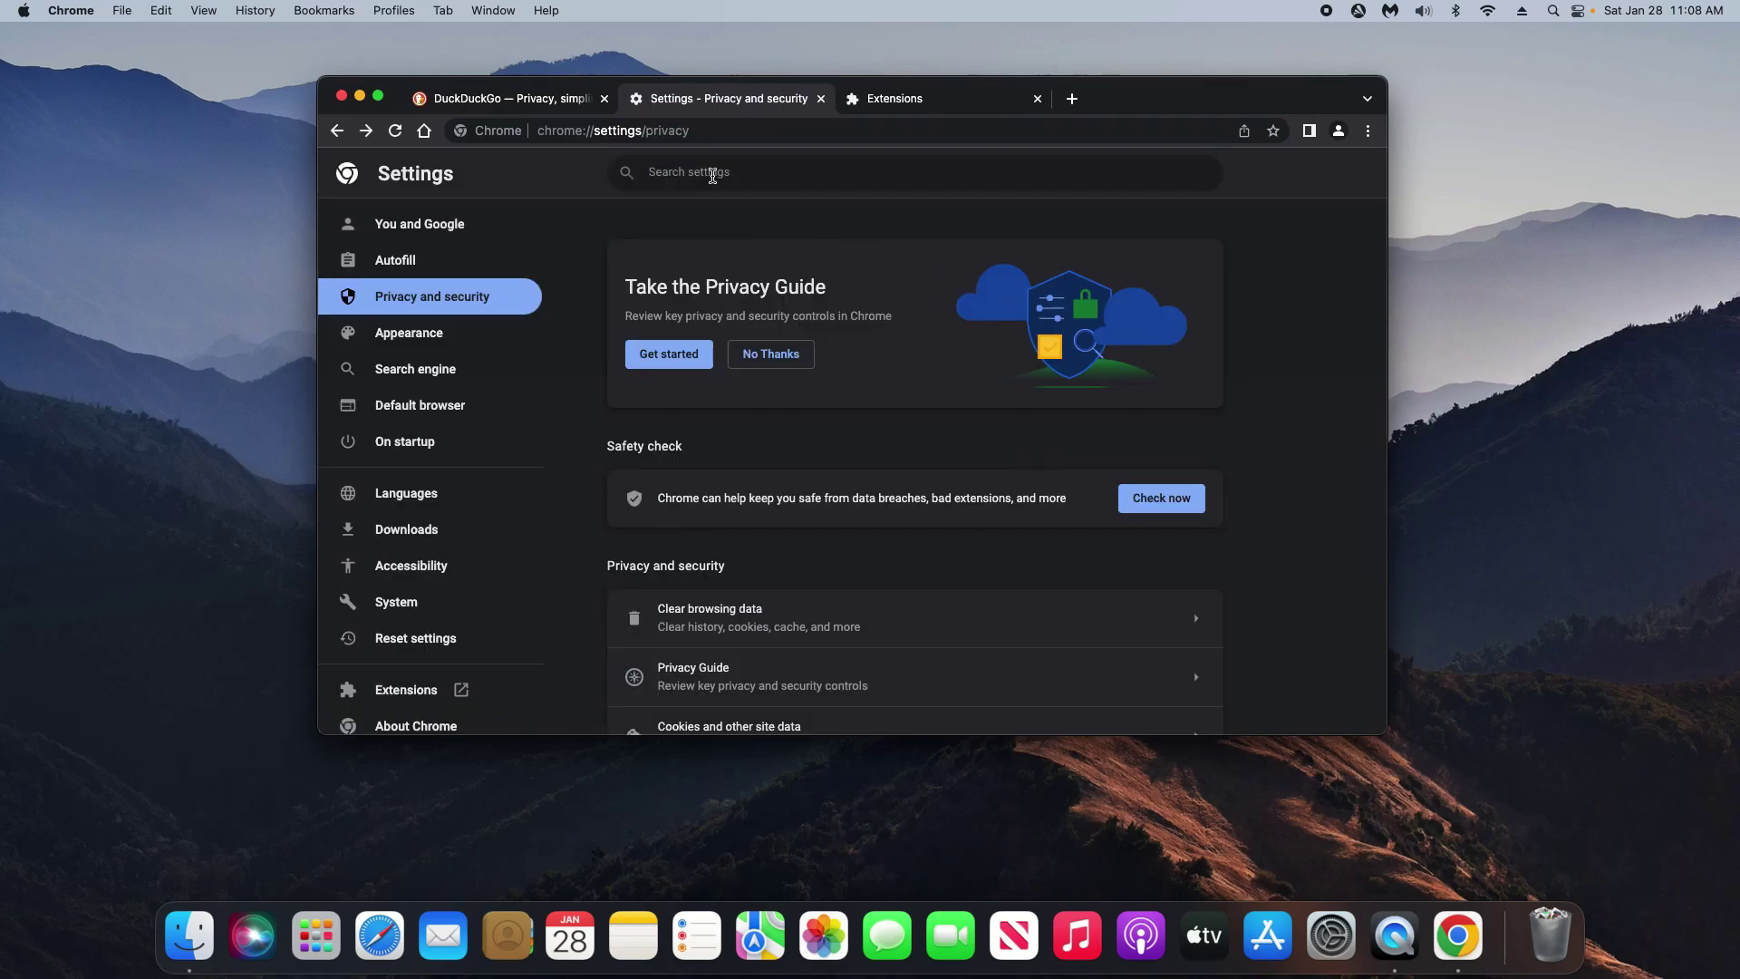
Search Chrome's settings for "home", switch the home button off and on again, and select its custom page address
type("home")
left_click(1190, 347)
left_click(1189, 346)
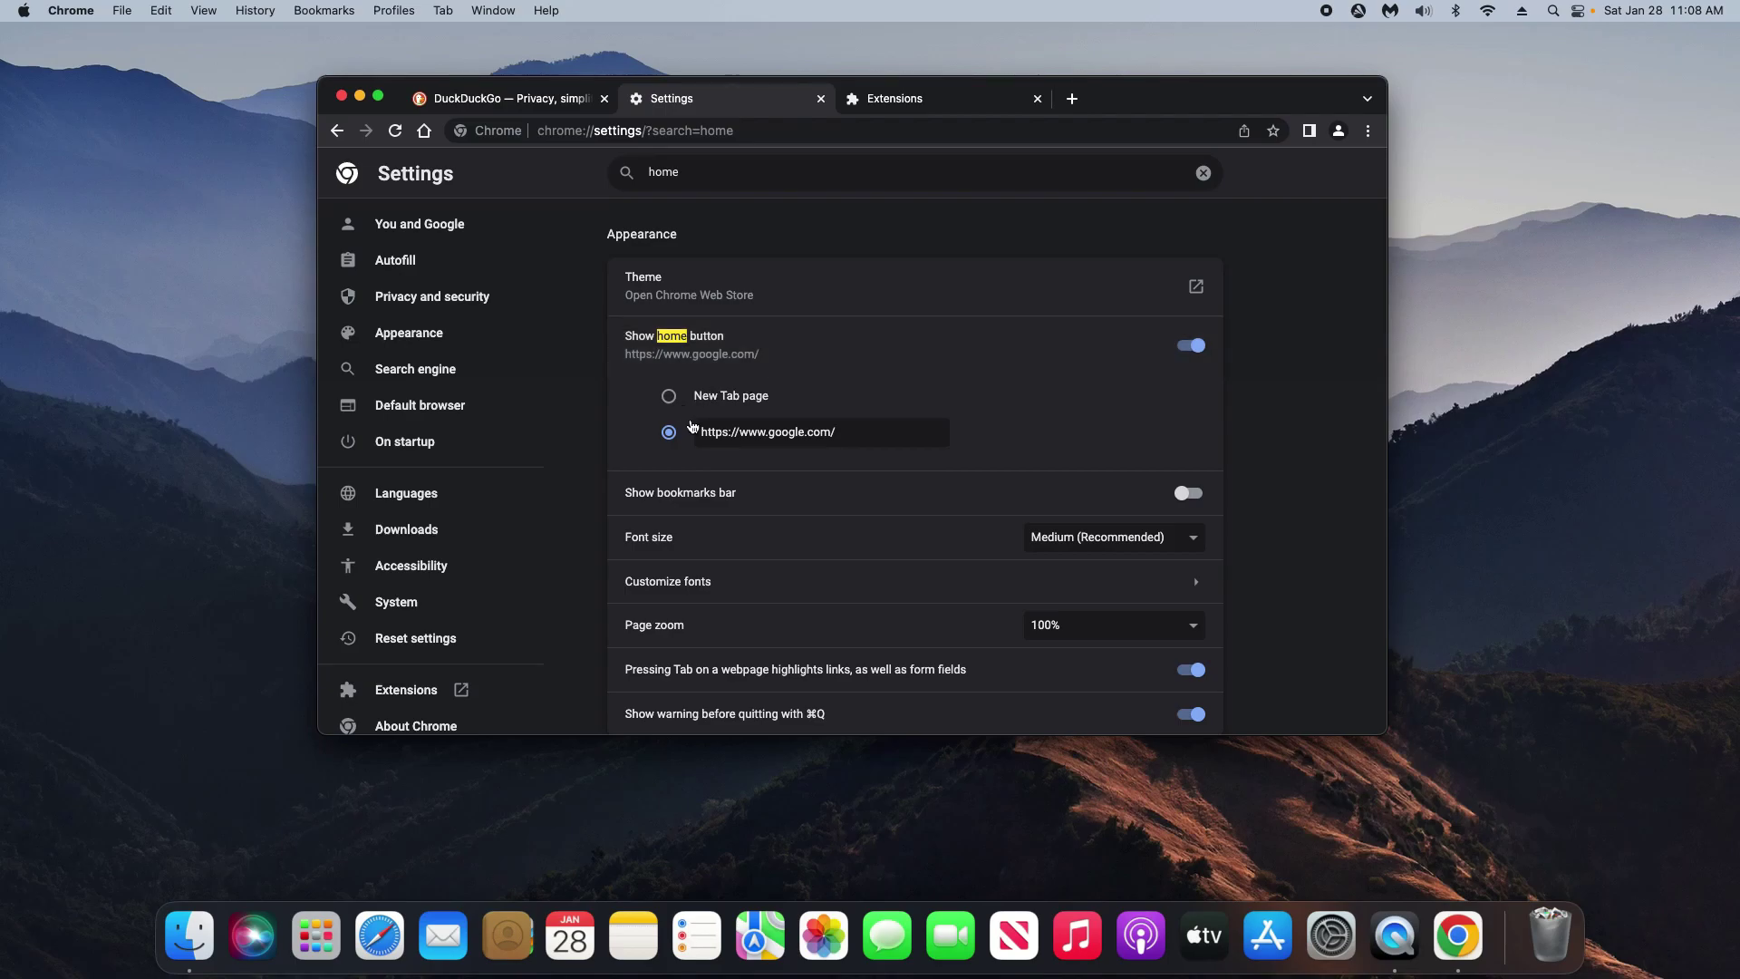
triple_click(841, 435)
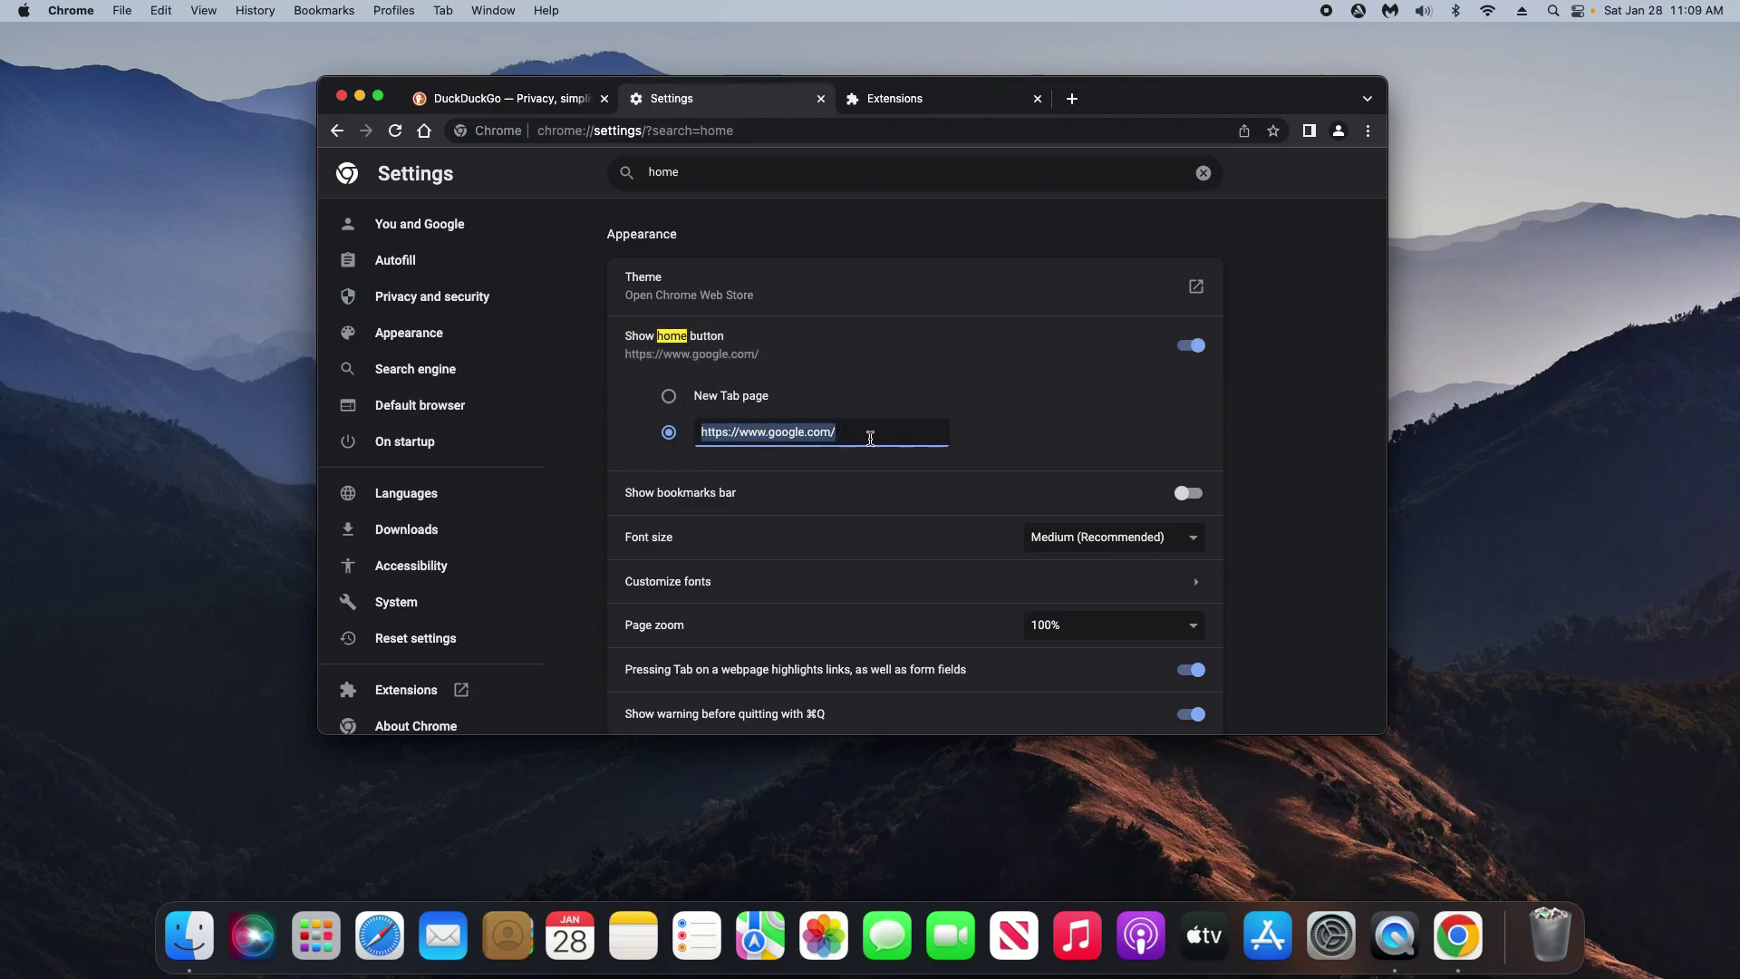
Search Chrome's settings for "search engine" and review the address bar search engine choices, keeping Google
left_click(715, 177)
double_click(715, 176)
type("searc")
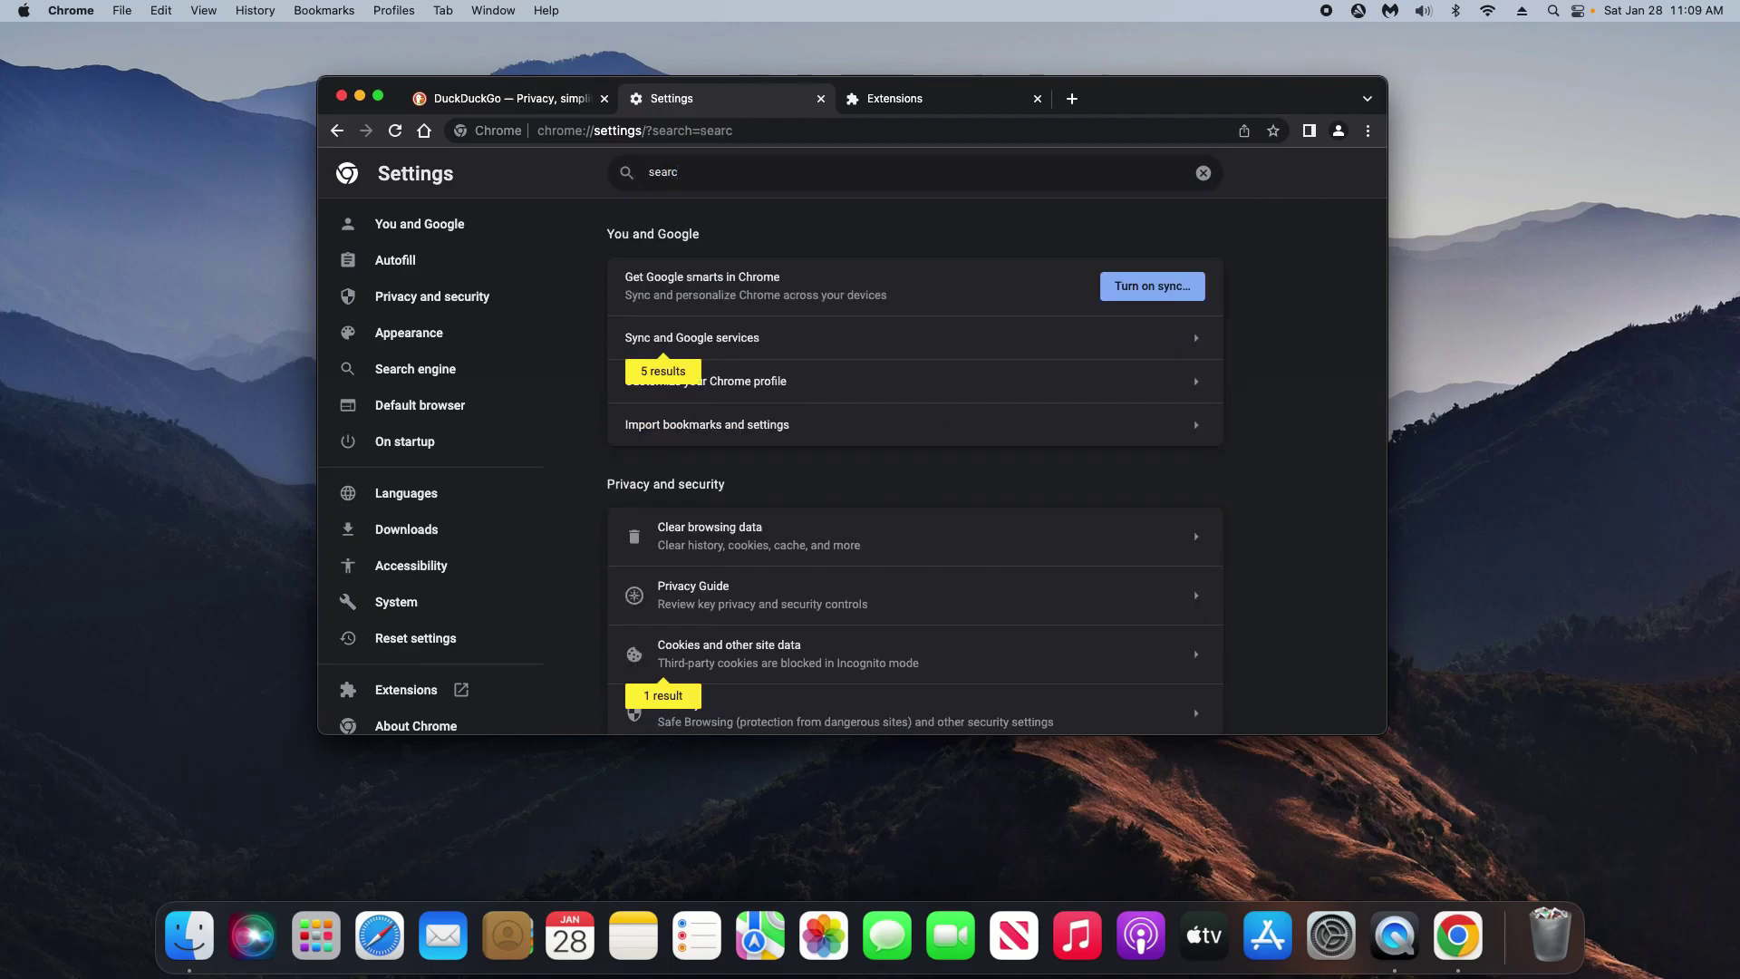
type("h engine")
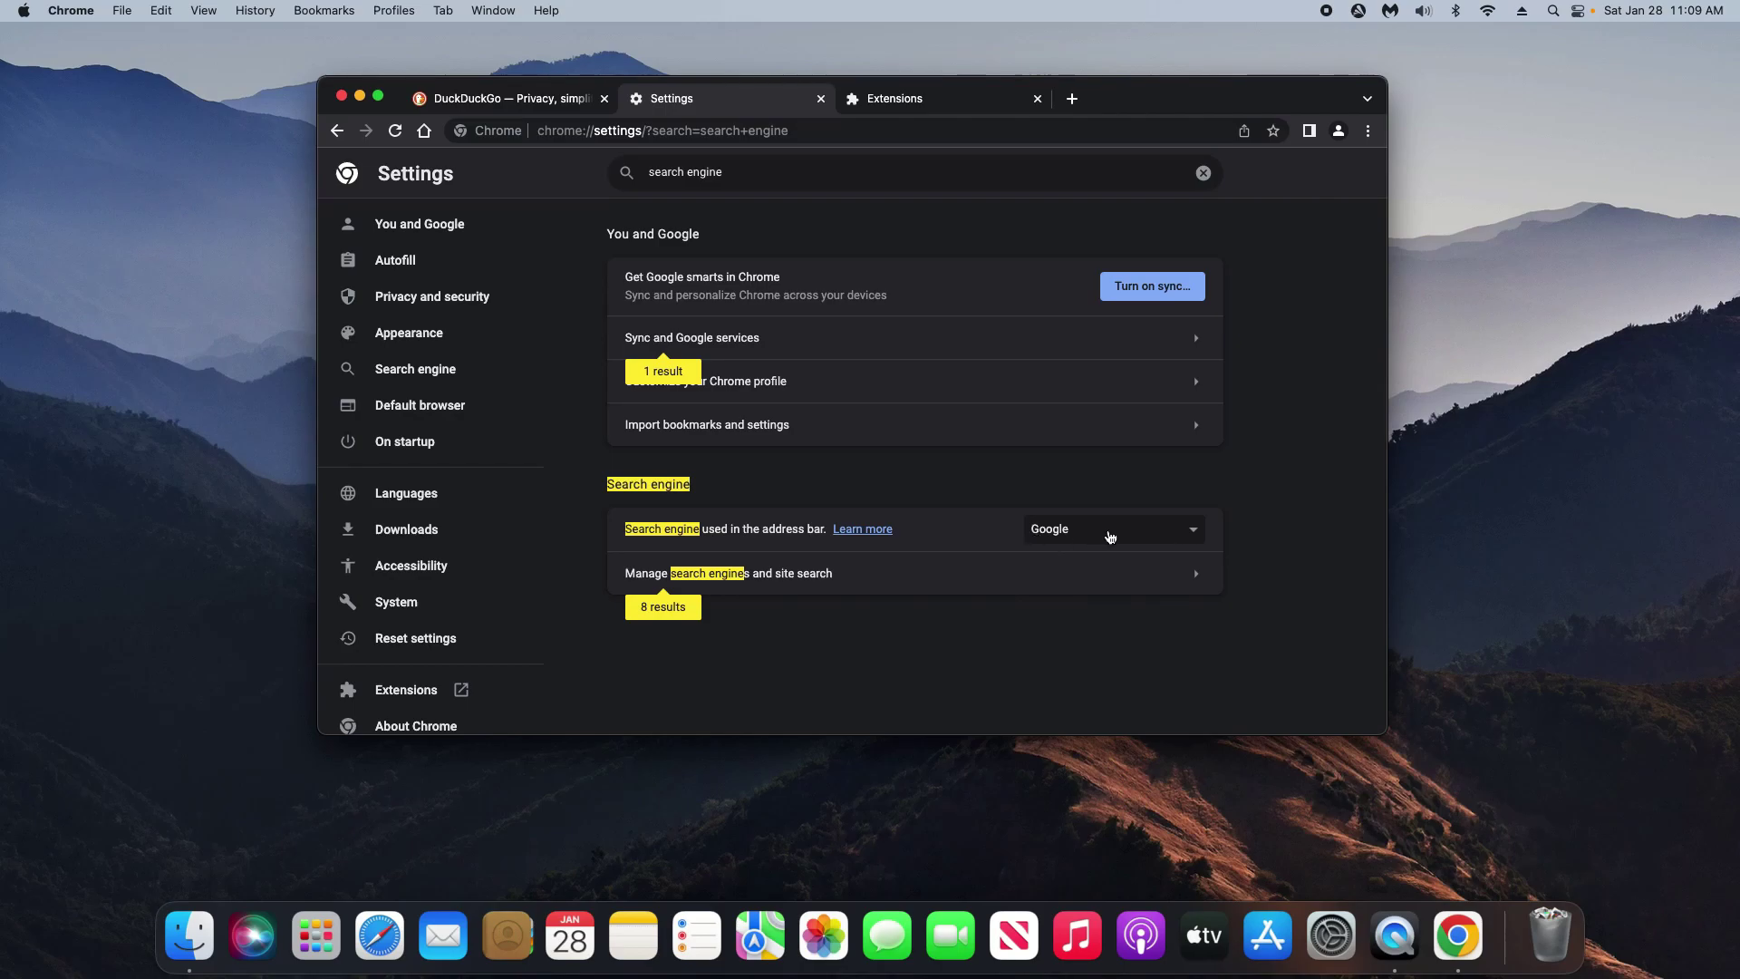
left_click(1110, 537)
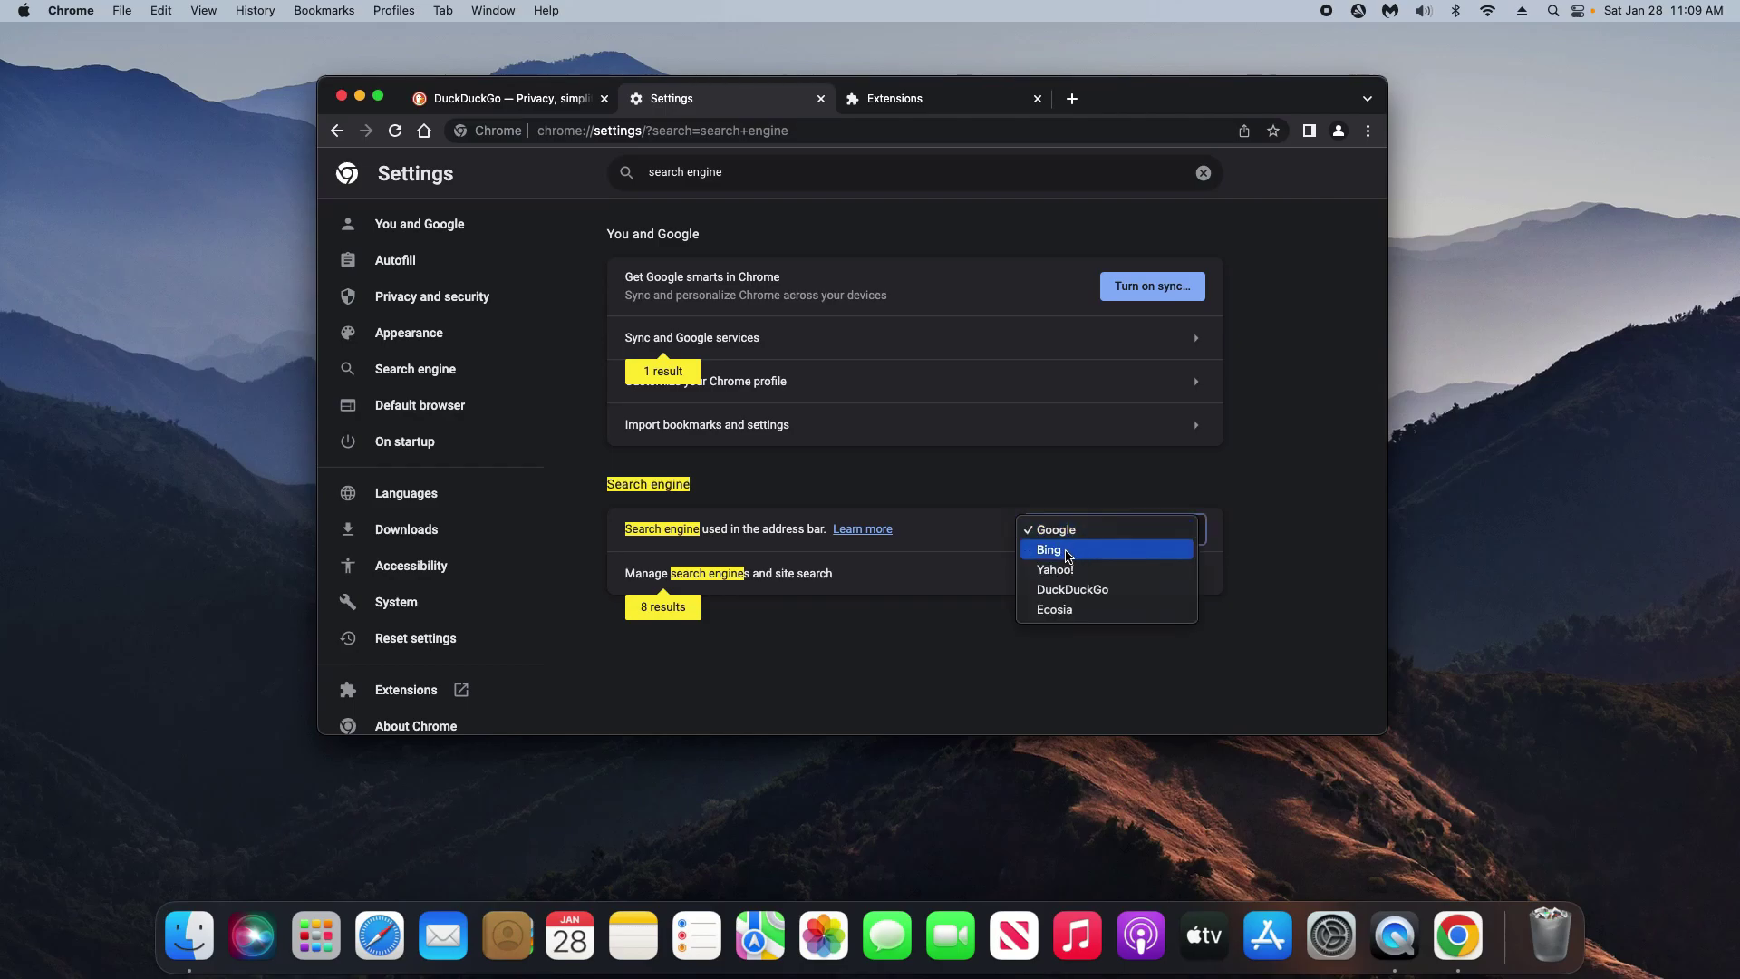
left_click(942, 535)
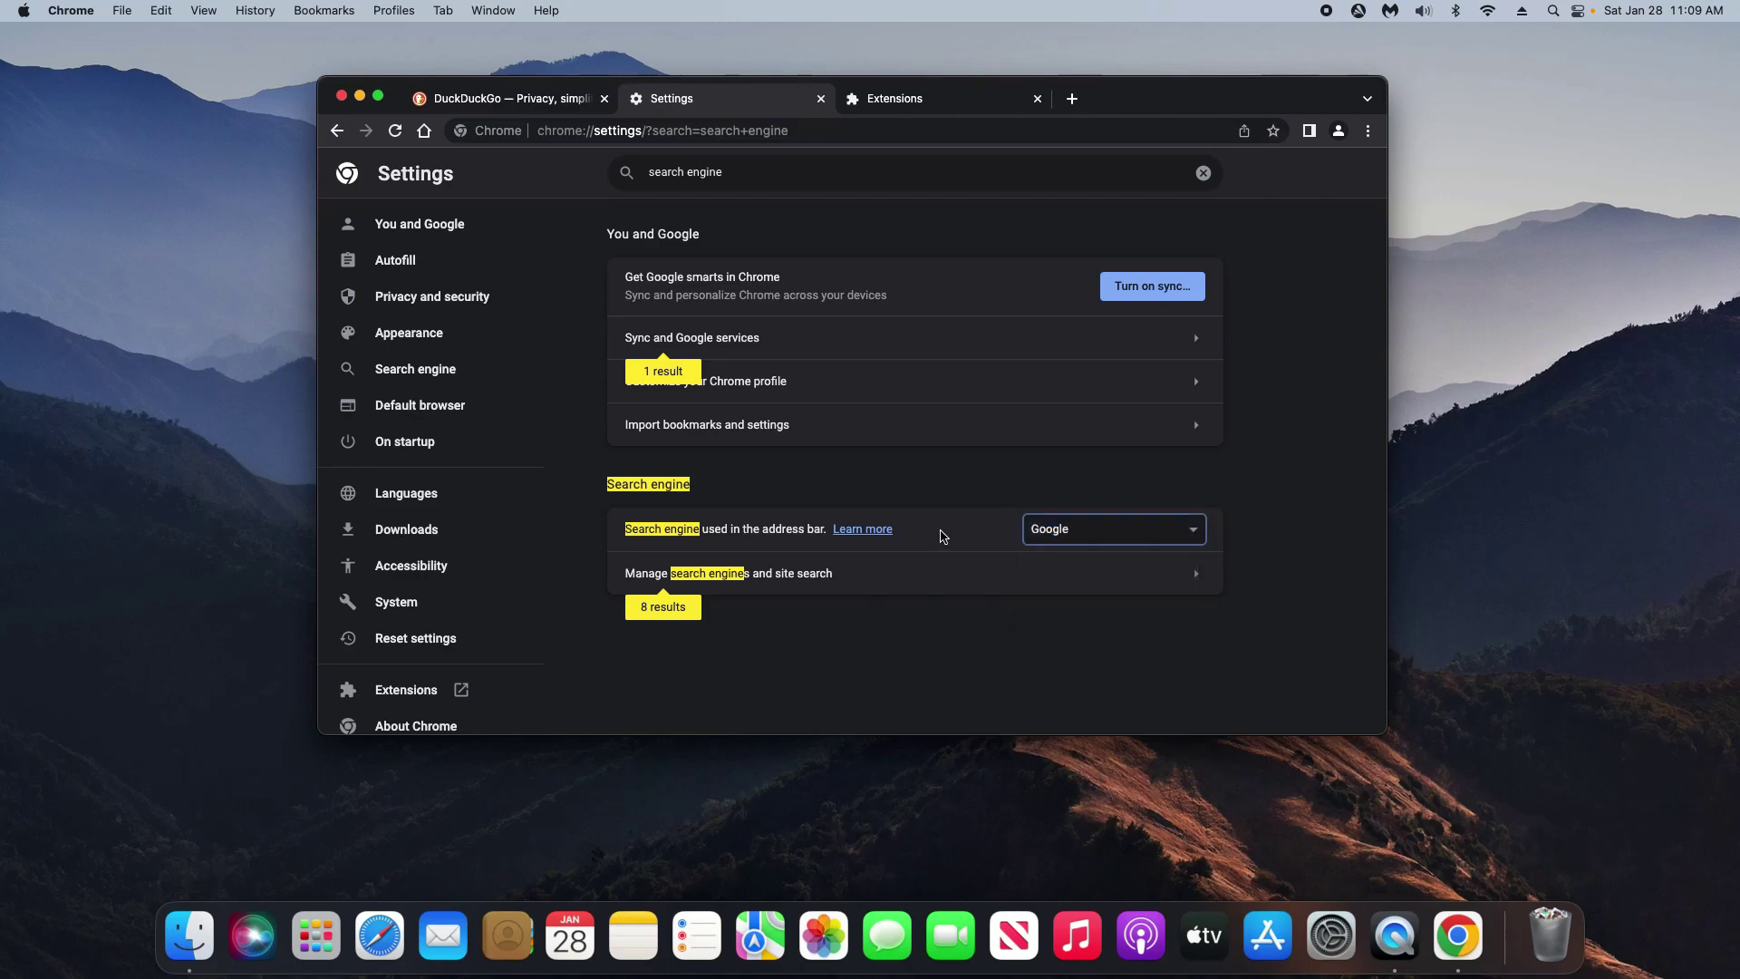
left_click(626, 174)
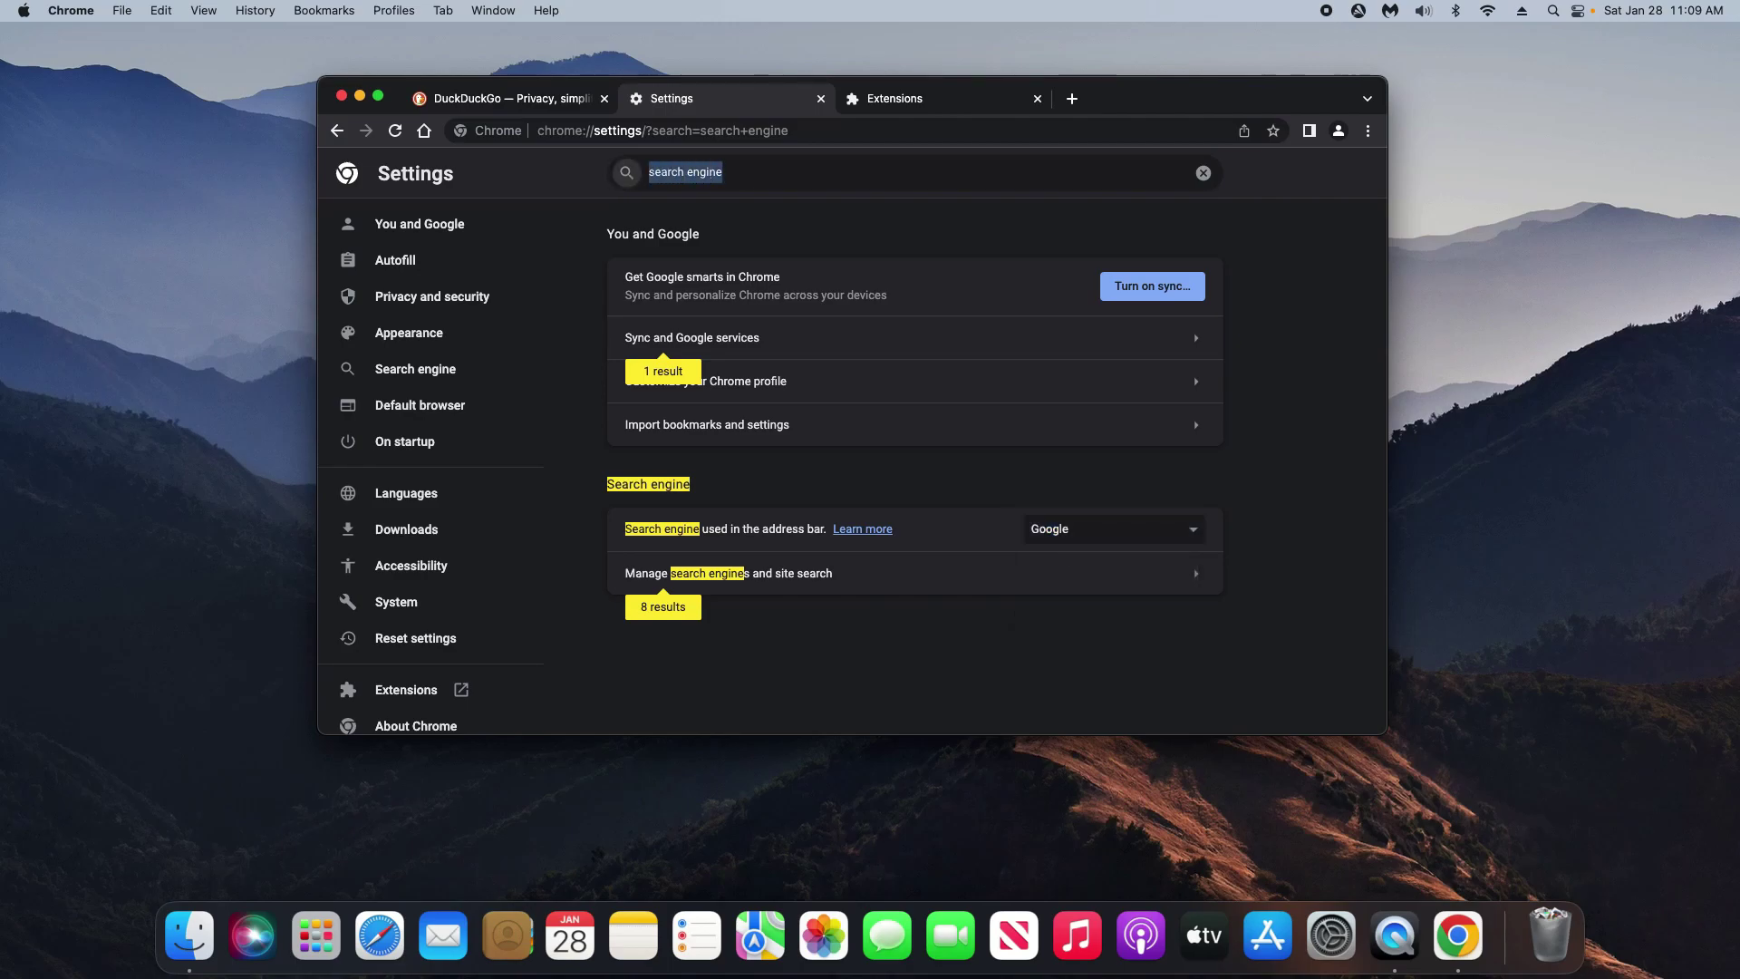
type("startup")
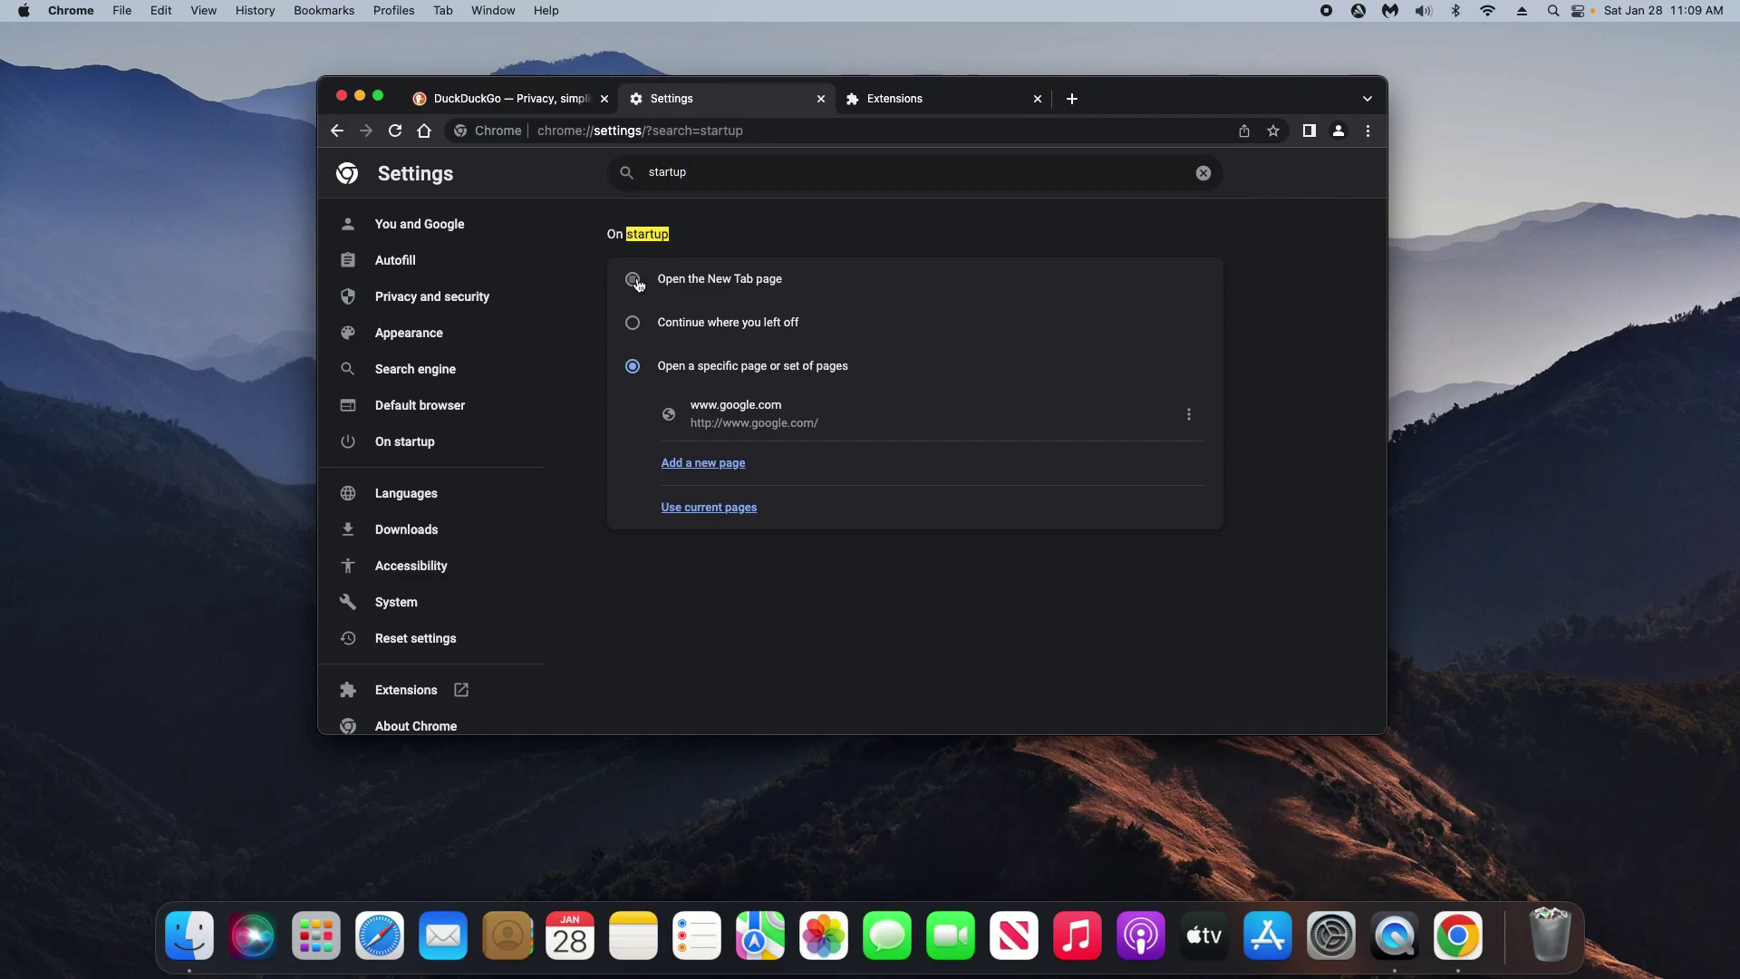
left_click(633, 281)
left_click(635, 321)
left_click(633, 367)
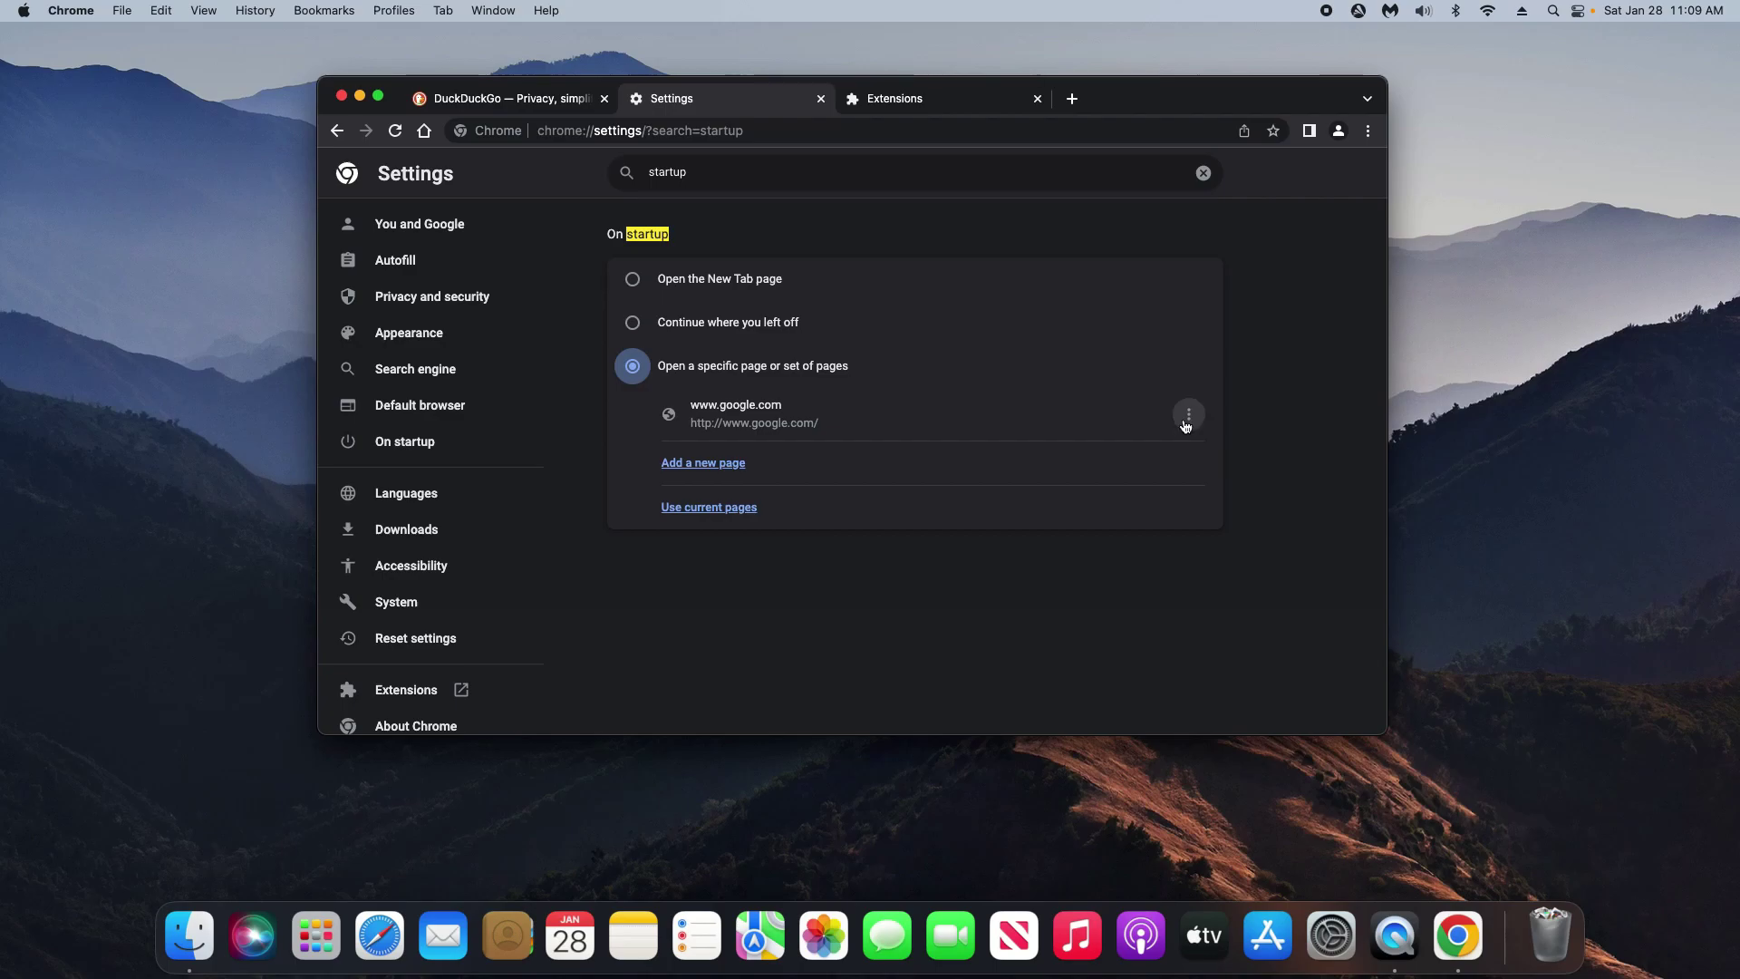
left_click(1188, 414)
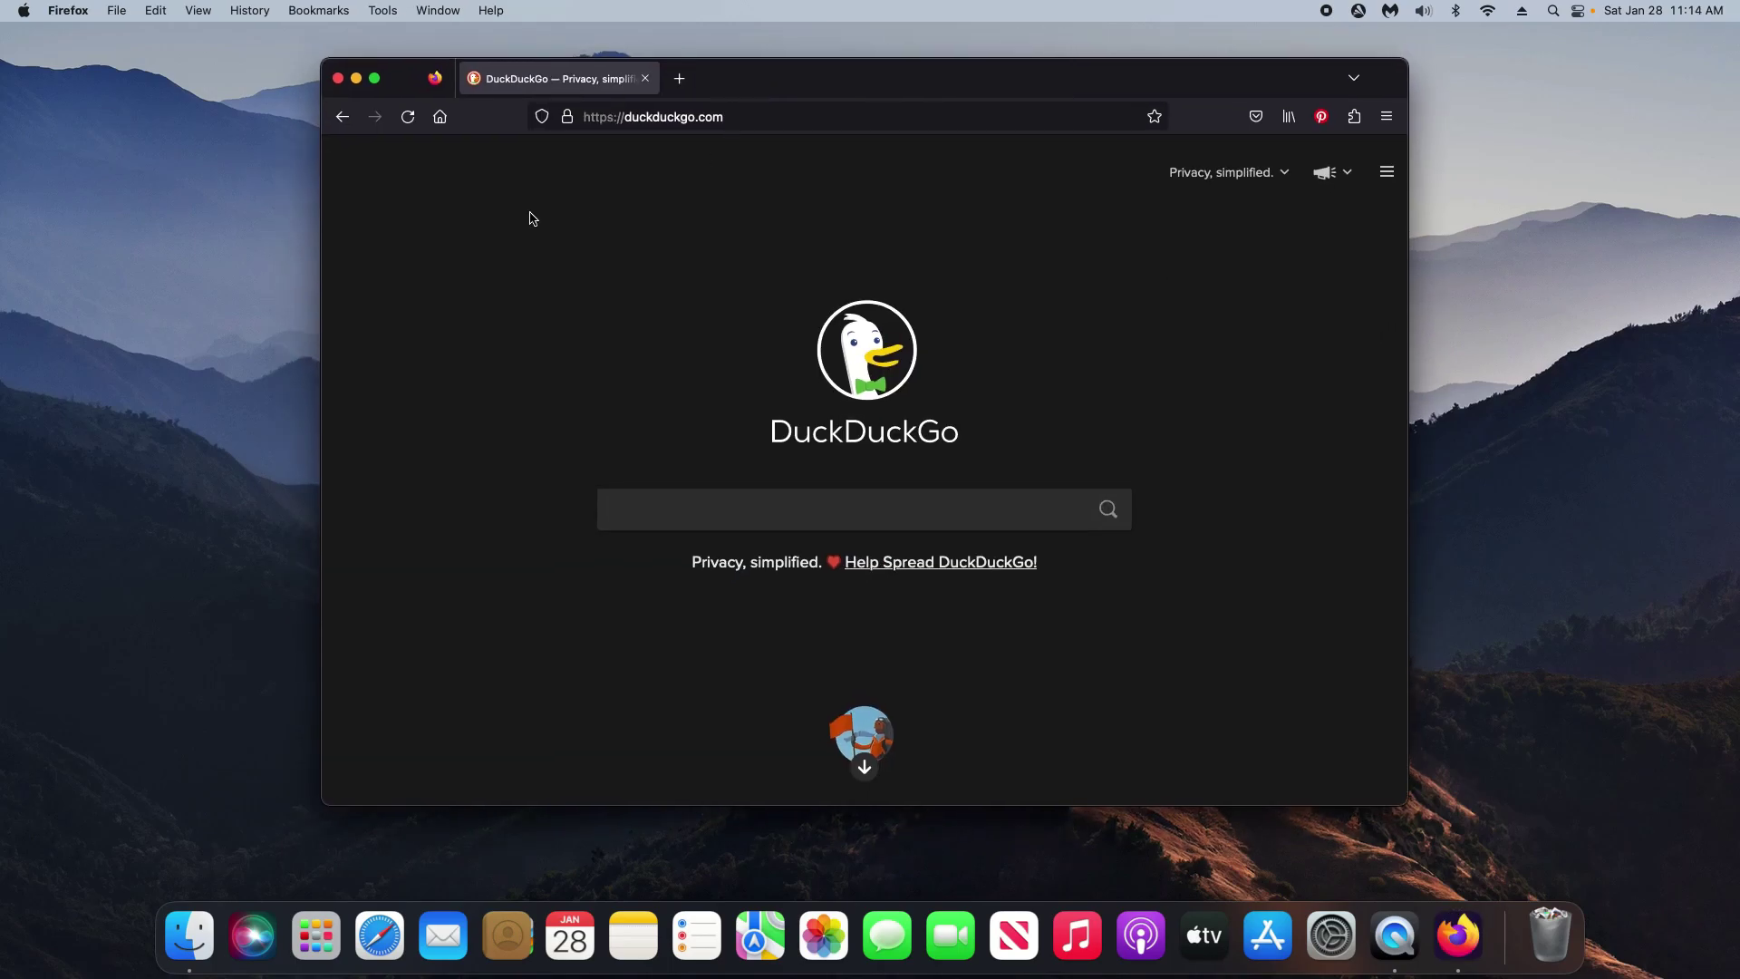
Switch to Firefox, check its version and update status, and close the information window
left_click(63, 13)
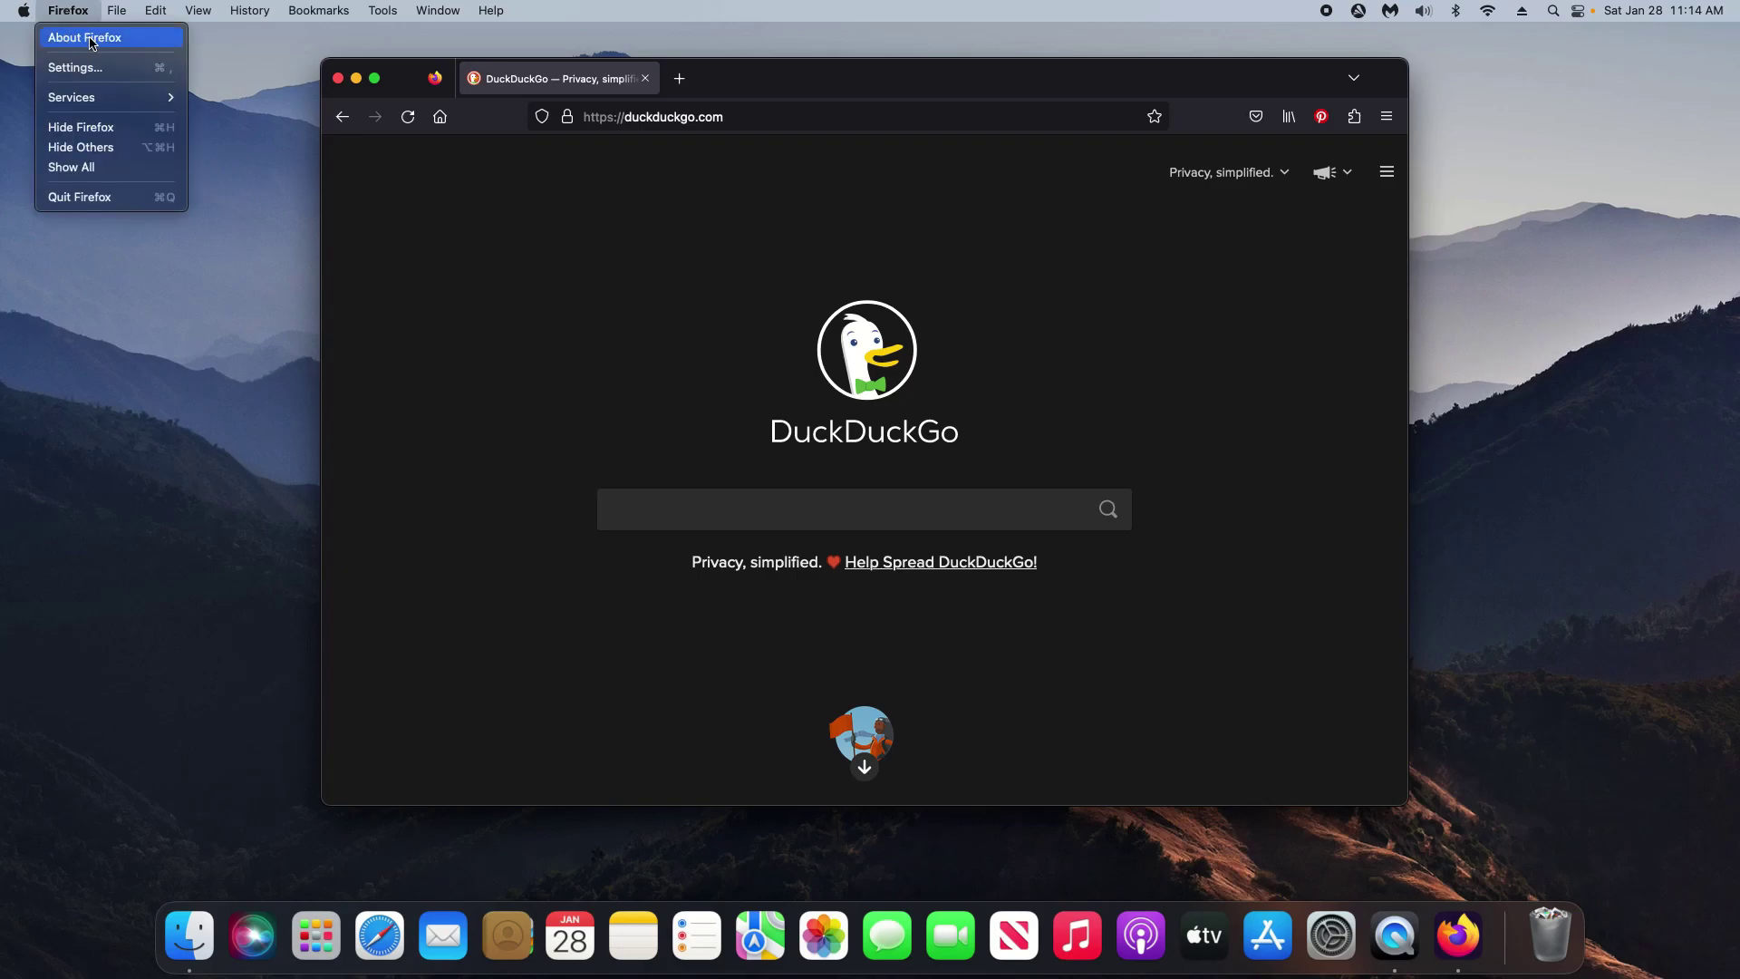
left_click(90, 41)
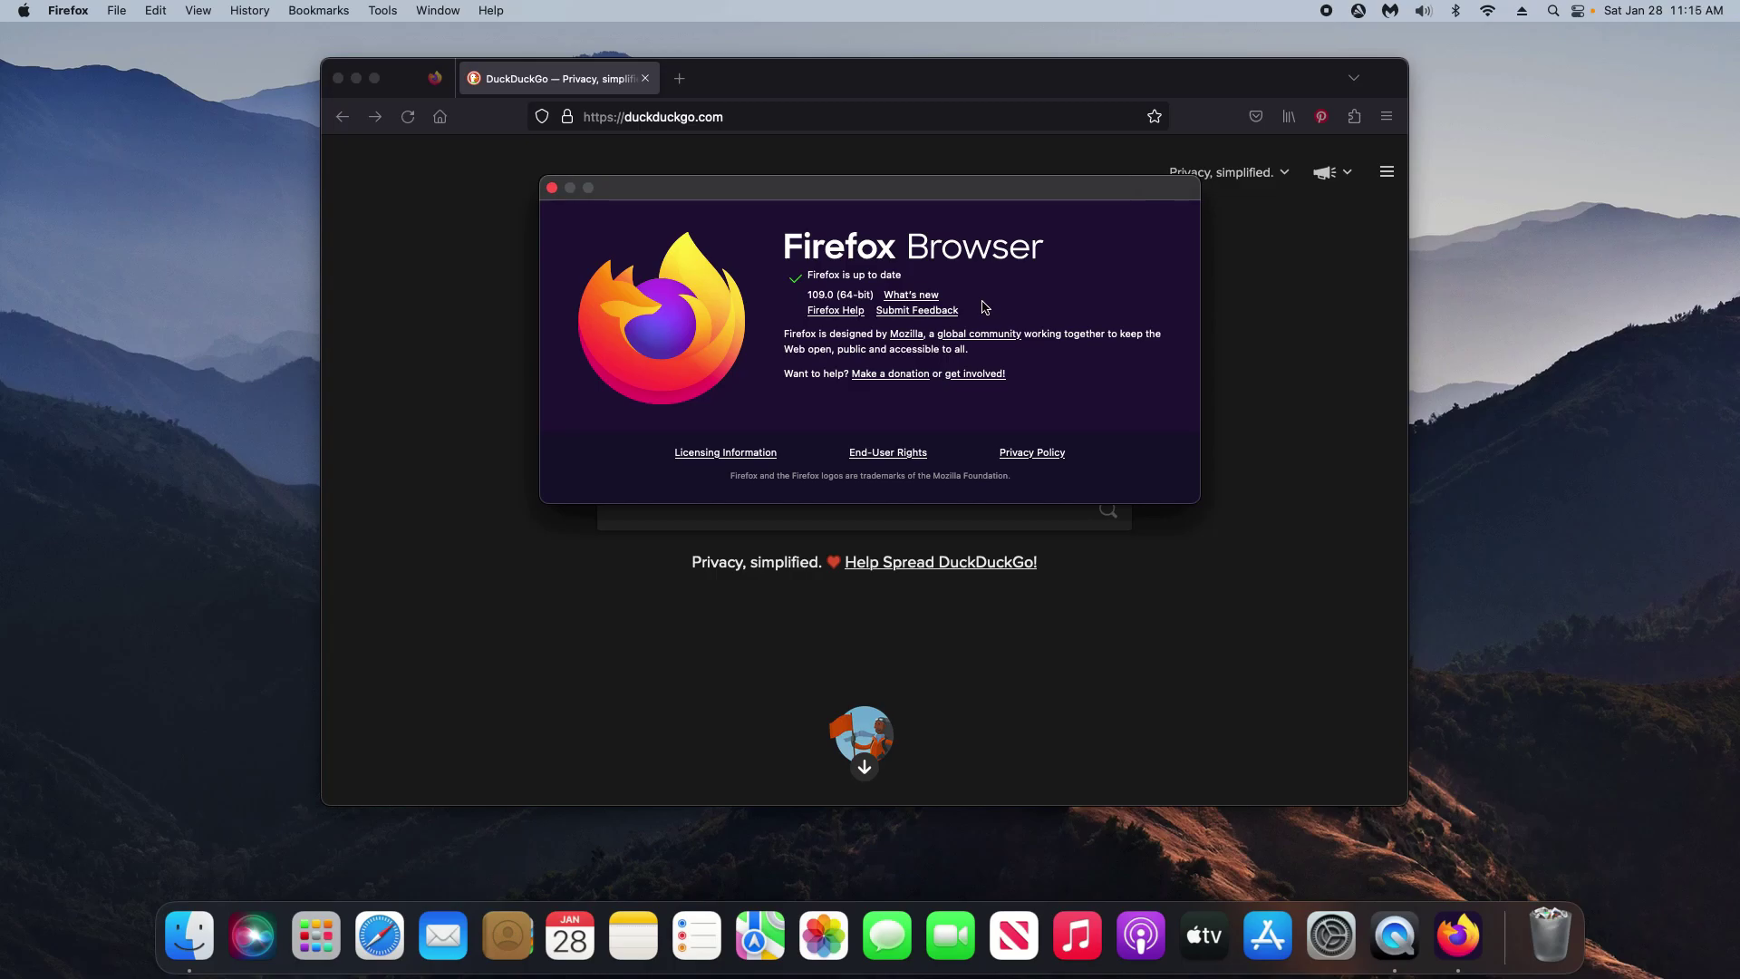
left_click(552, 187)
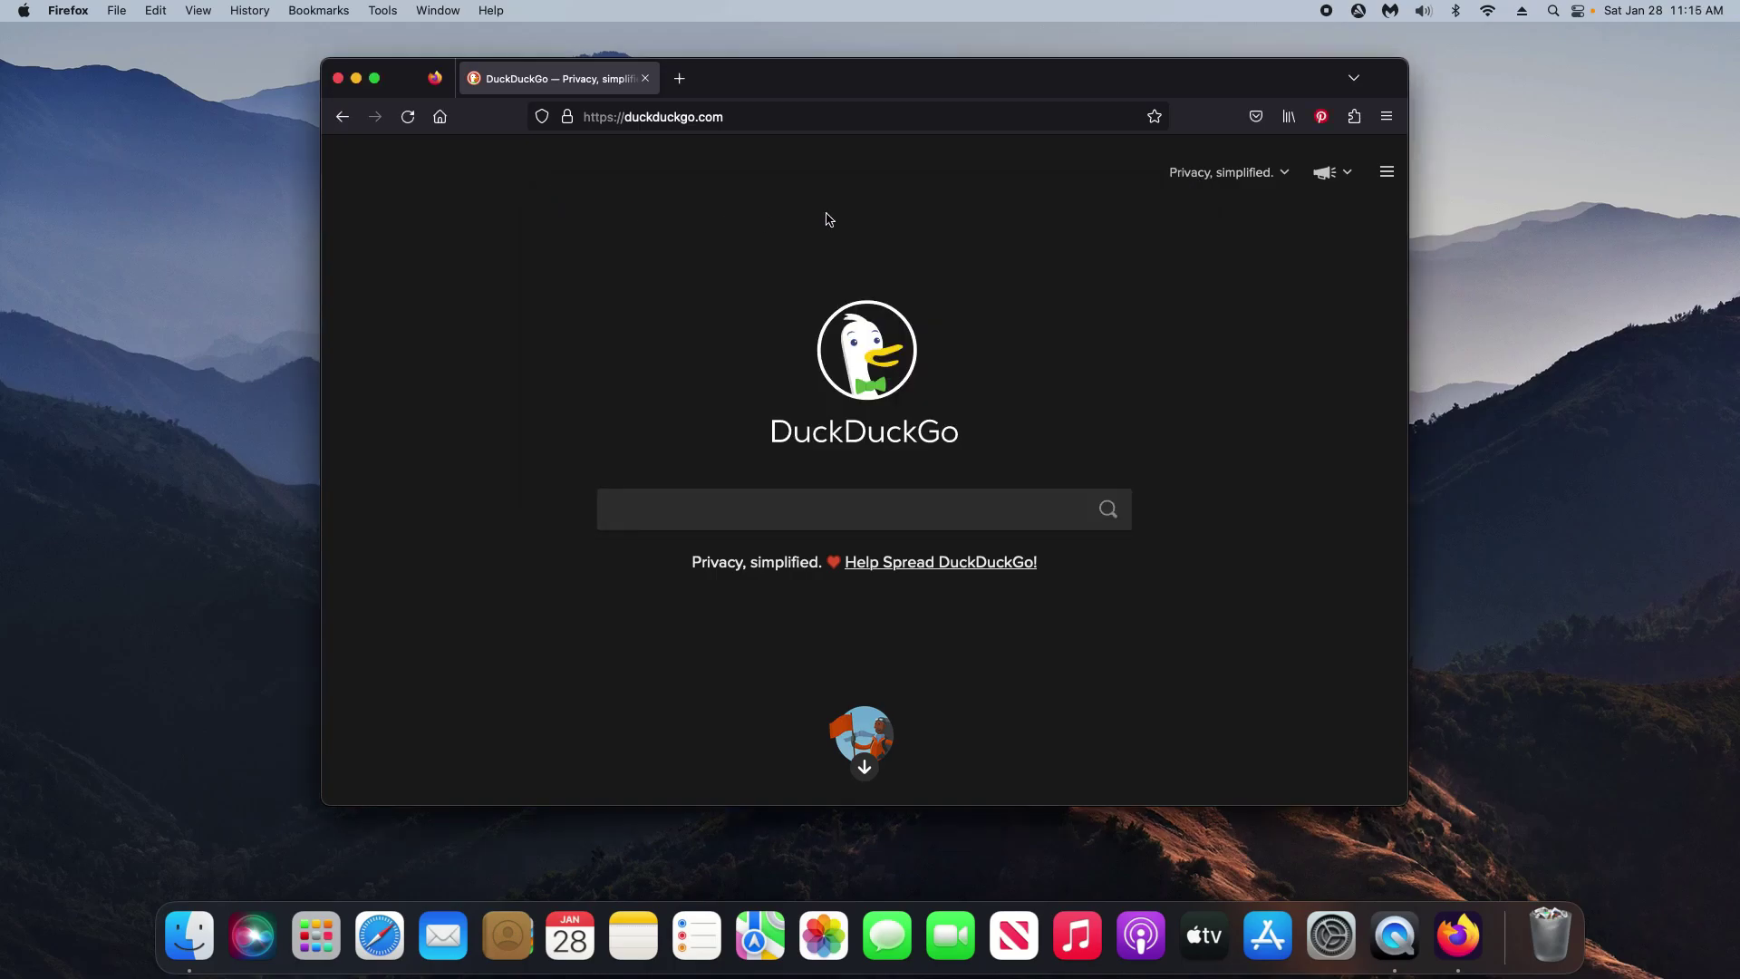
Open Firefox's add-ons manager and check the installed extensions for updates
left_click(1386, 121)
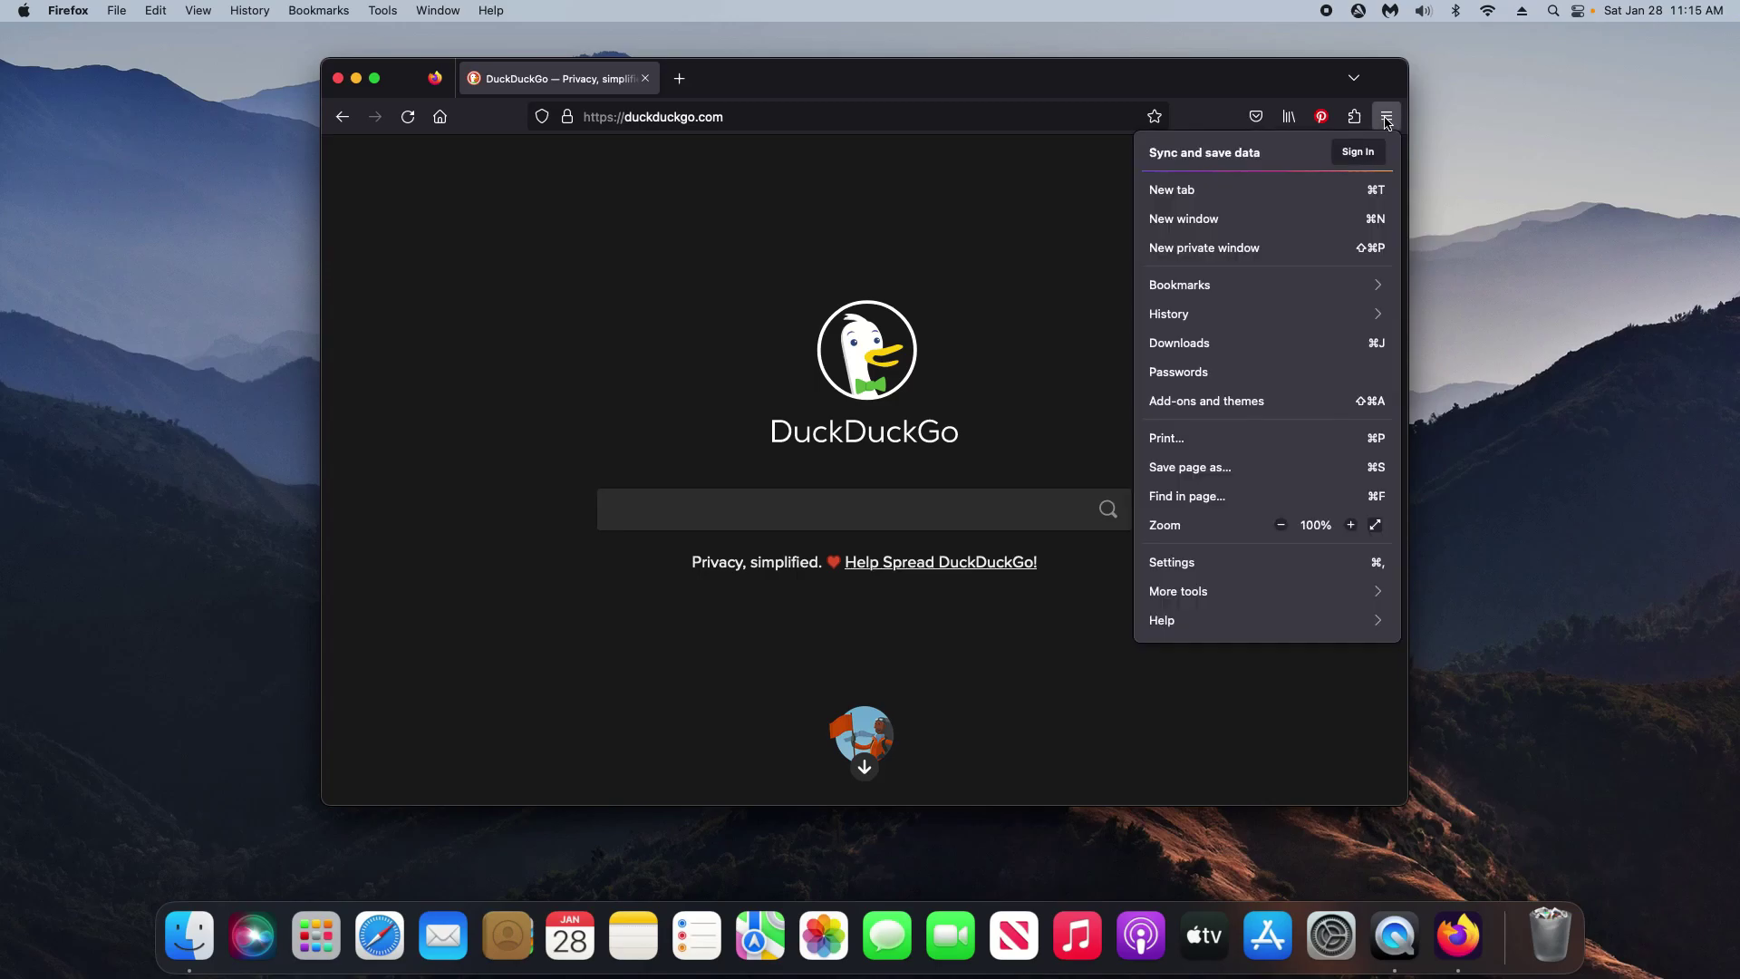
left_click(1190, 406)
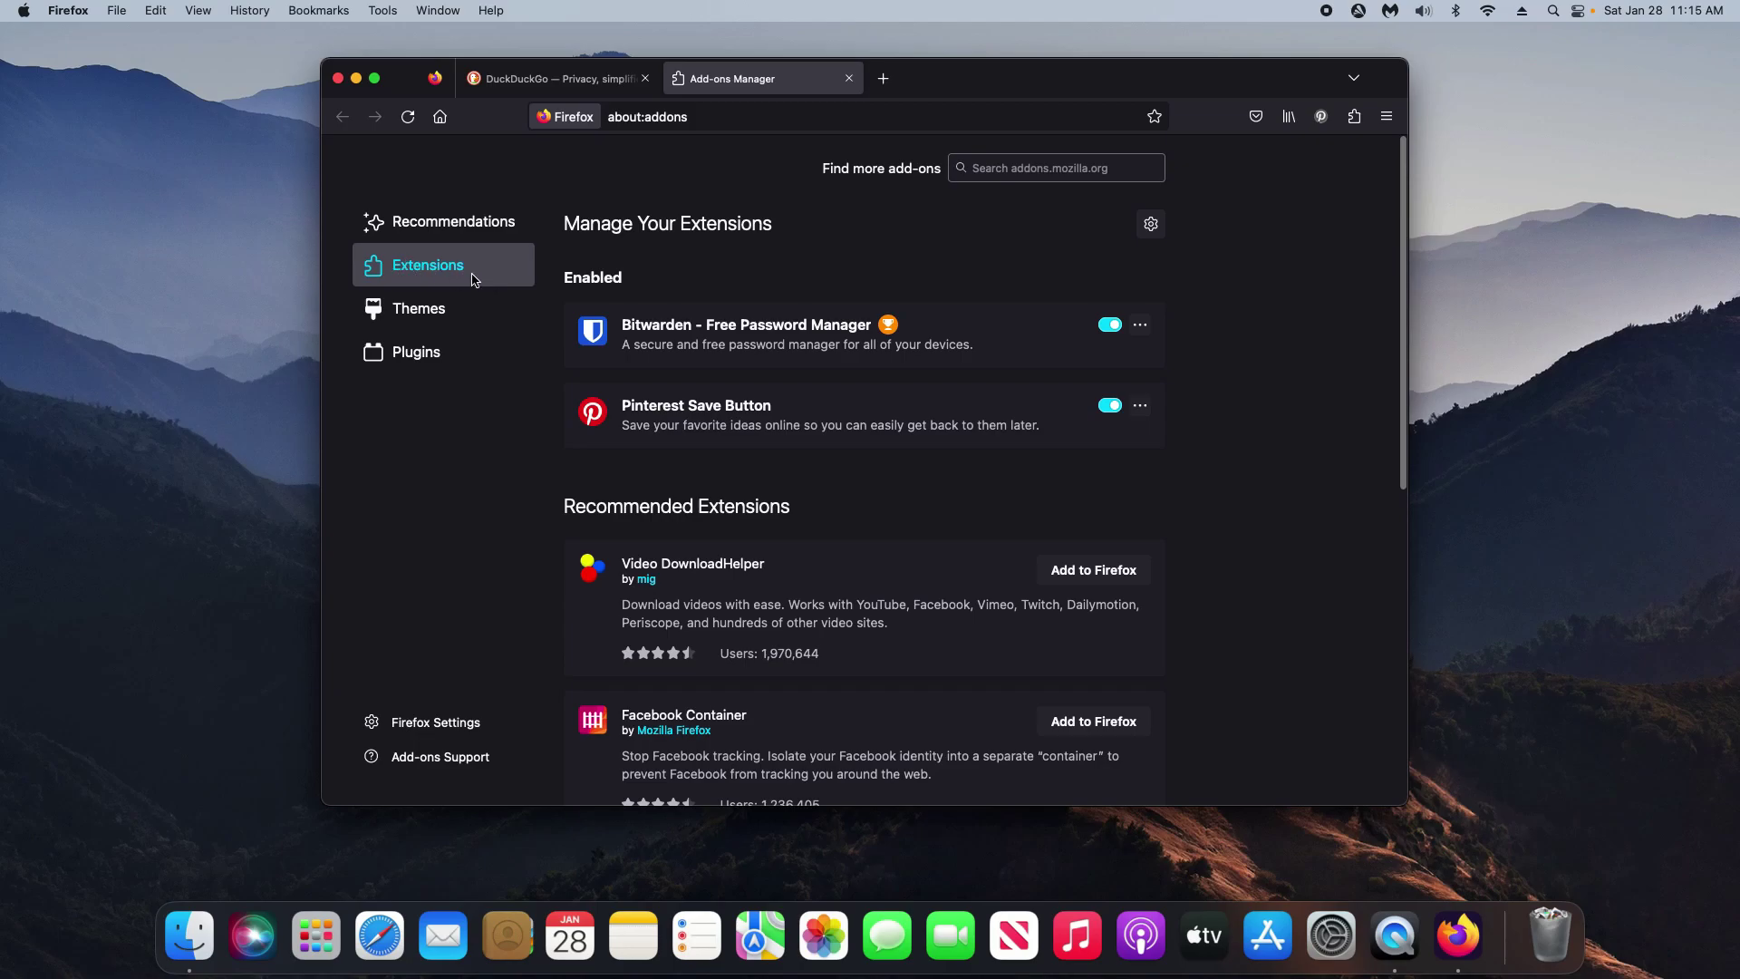
left_click(1155, 231)
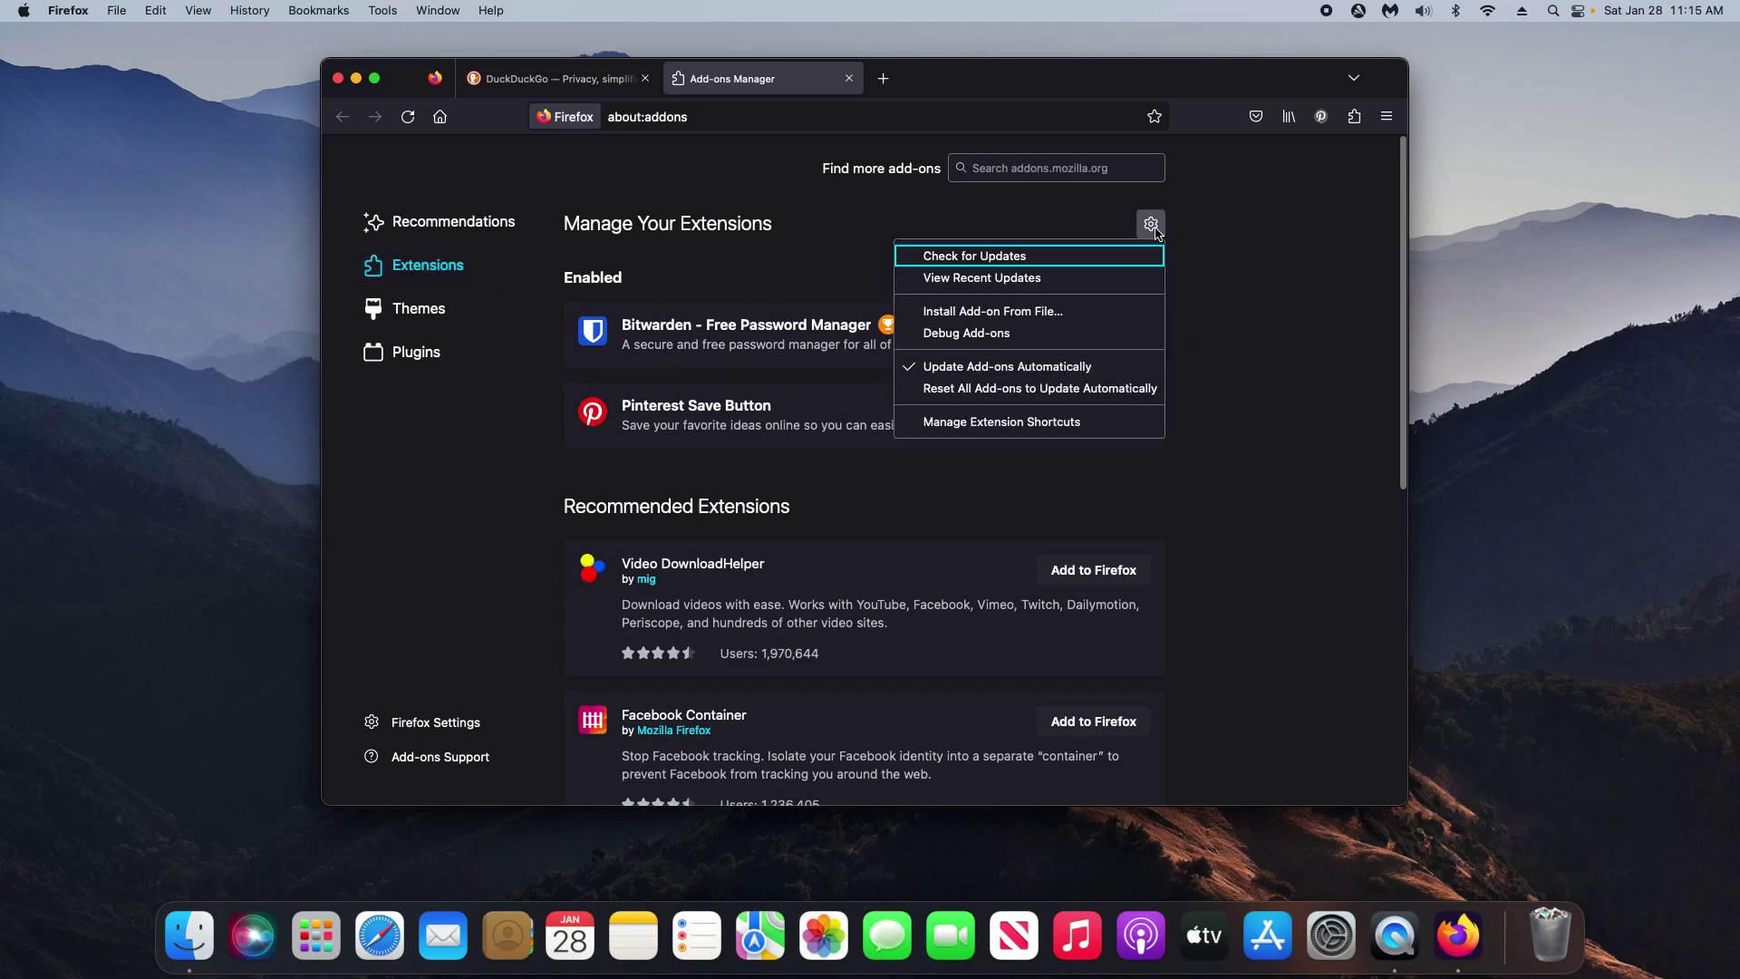
left_click(986, 258)
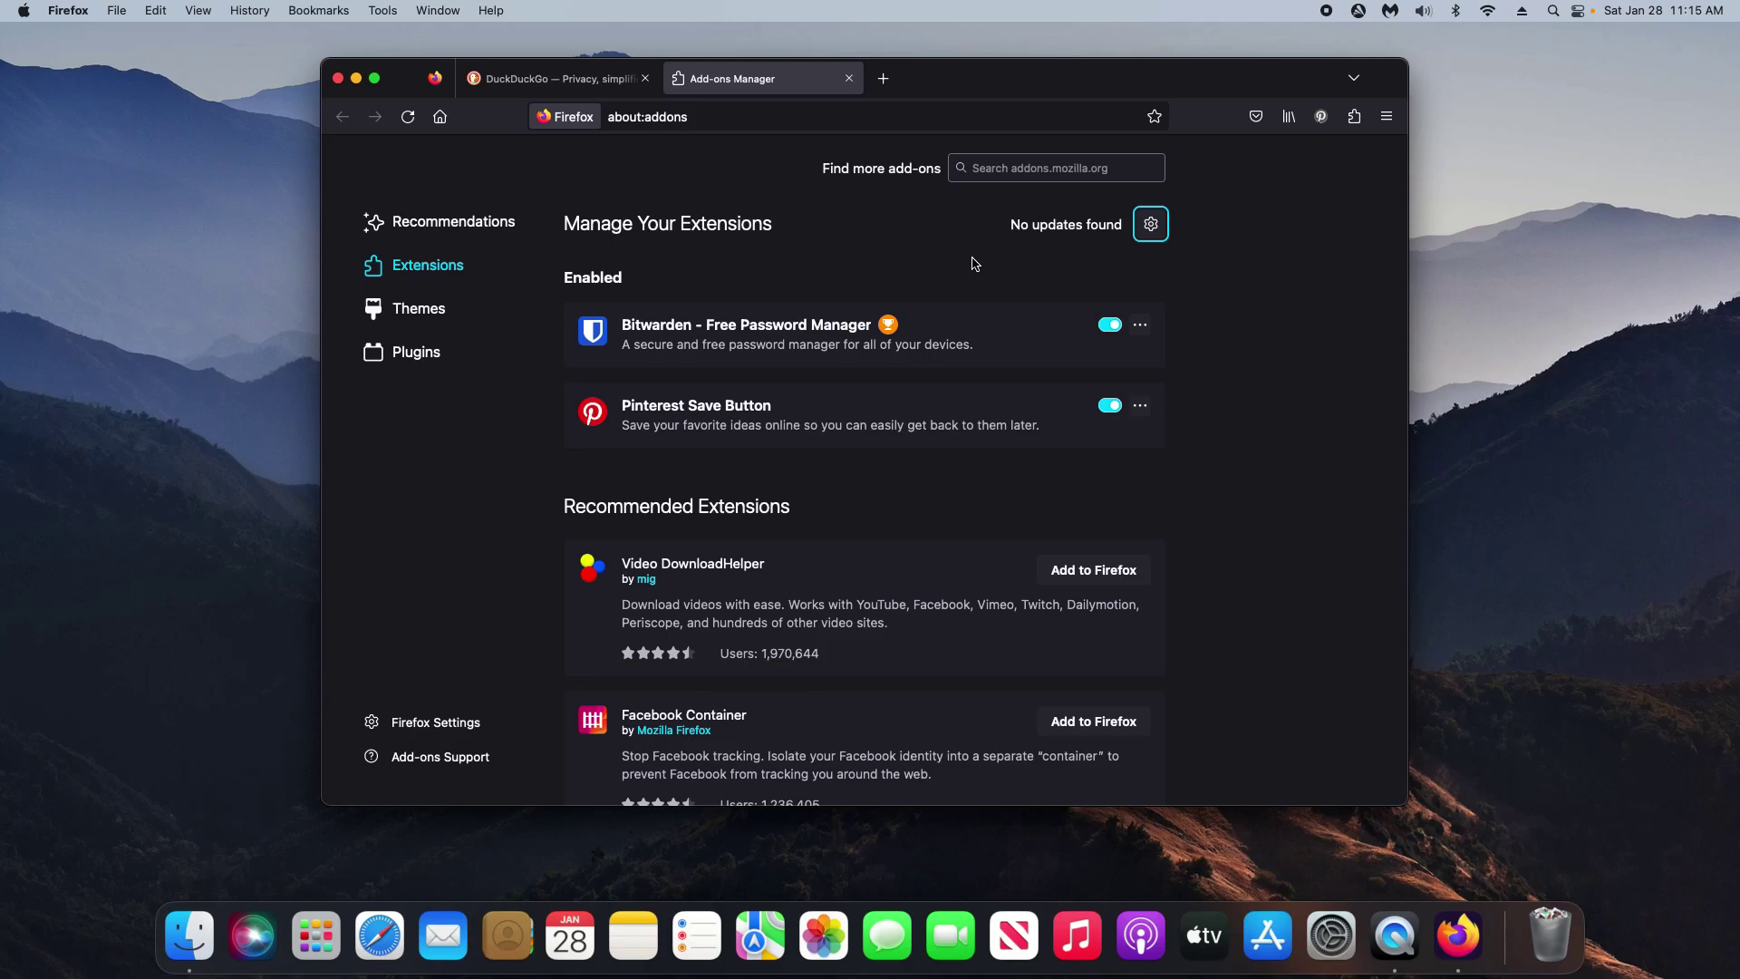
Remove the Pinterest Save Button extension from Firefox and disable Bitwarden
left_click(1141, 406)
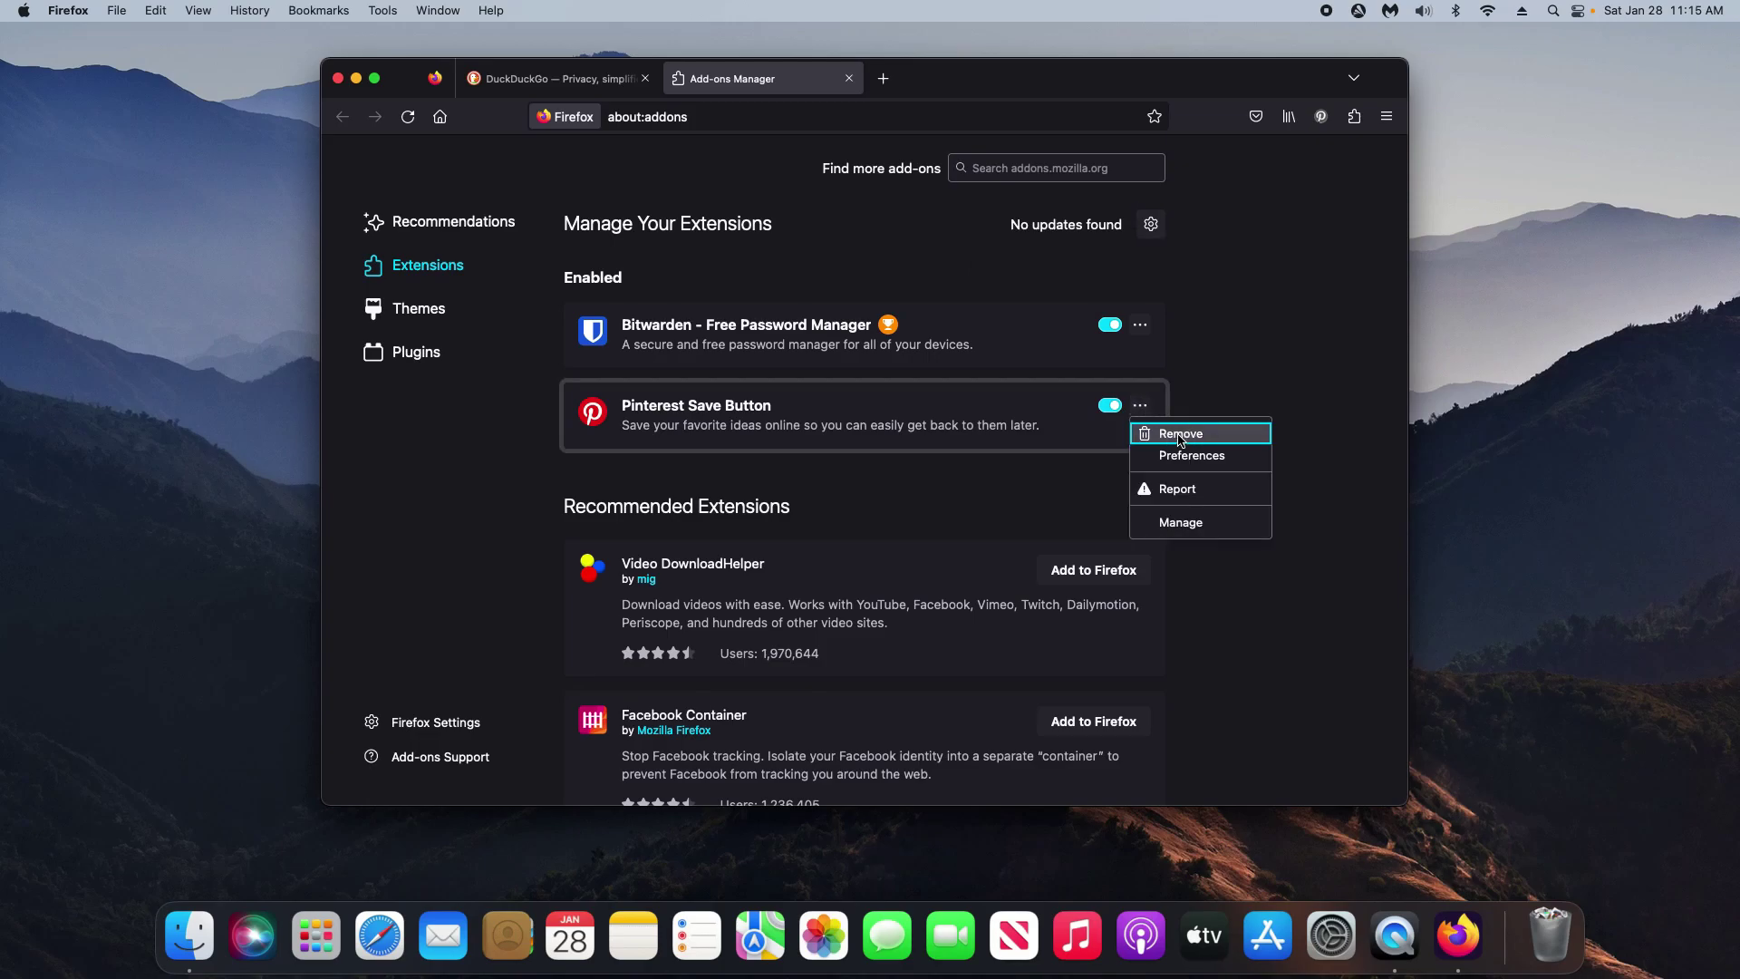
left_click(1180, 435)
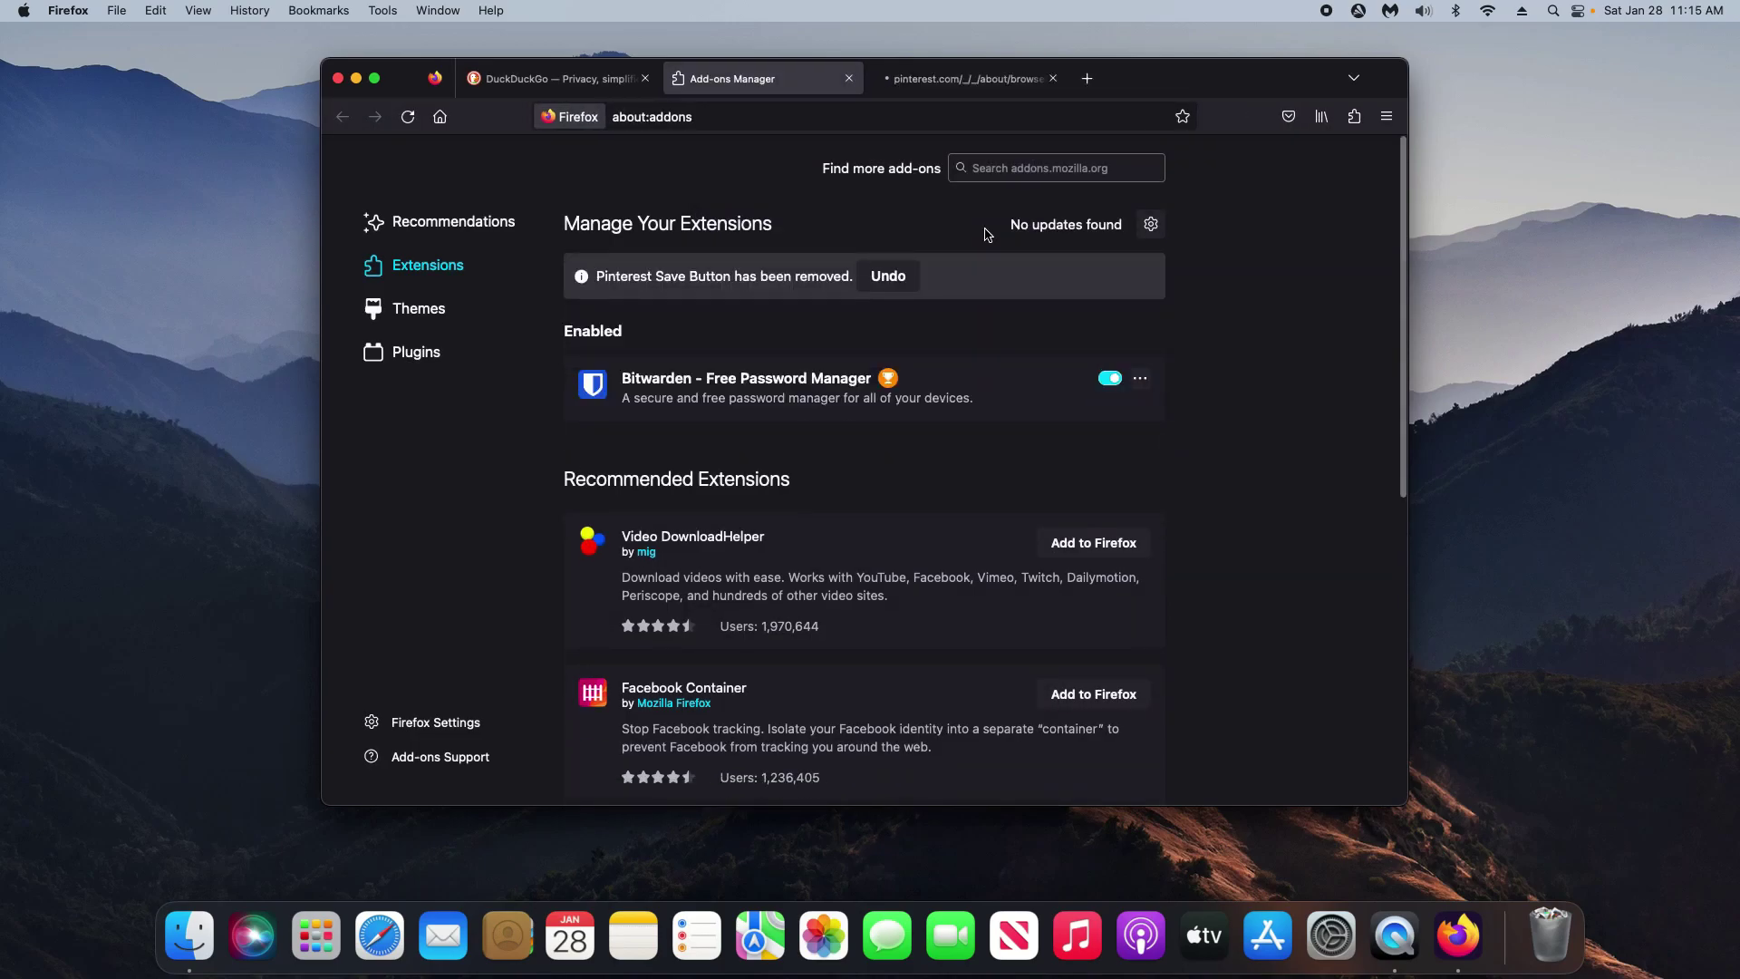
left_click(1108, 381)
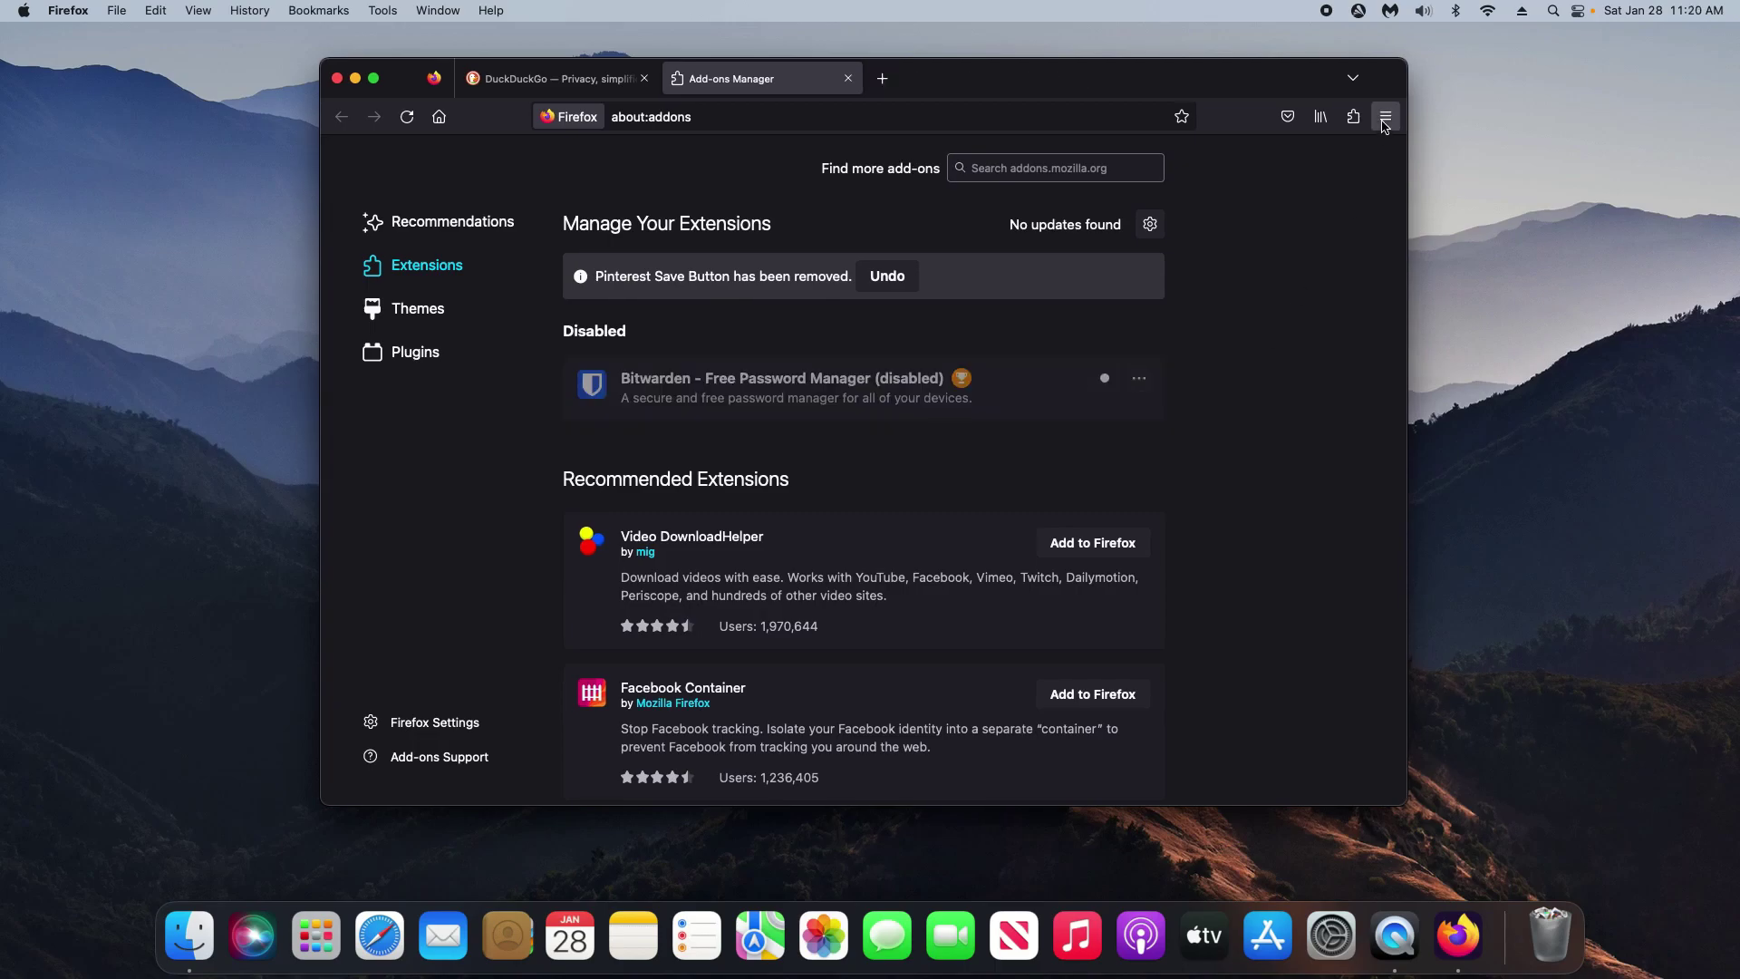
Open Firefox's option for clearing the recent browsing history
left_click(1386, 117)
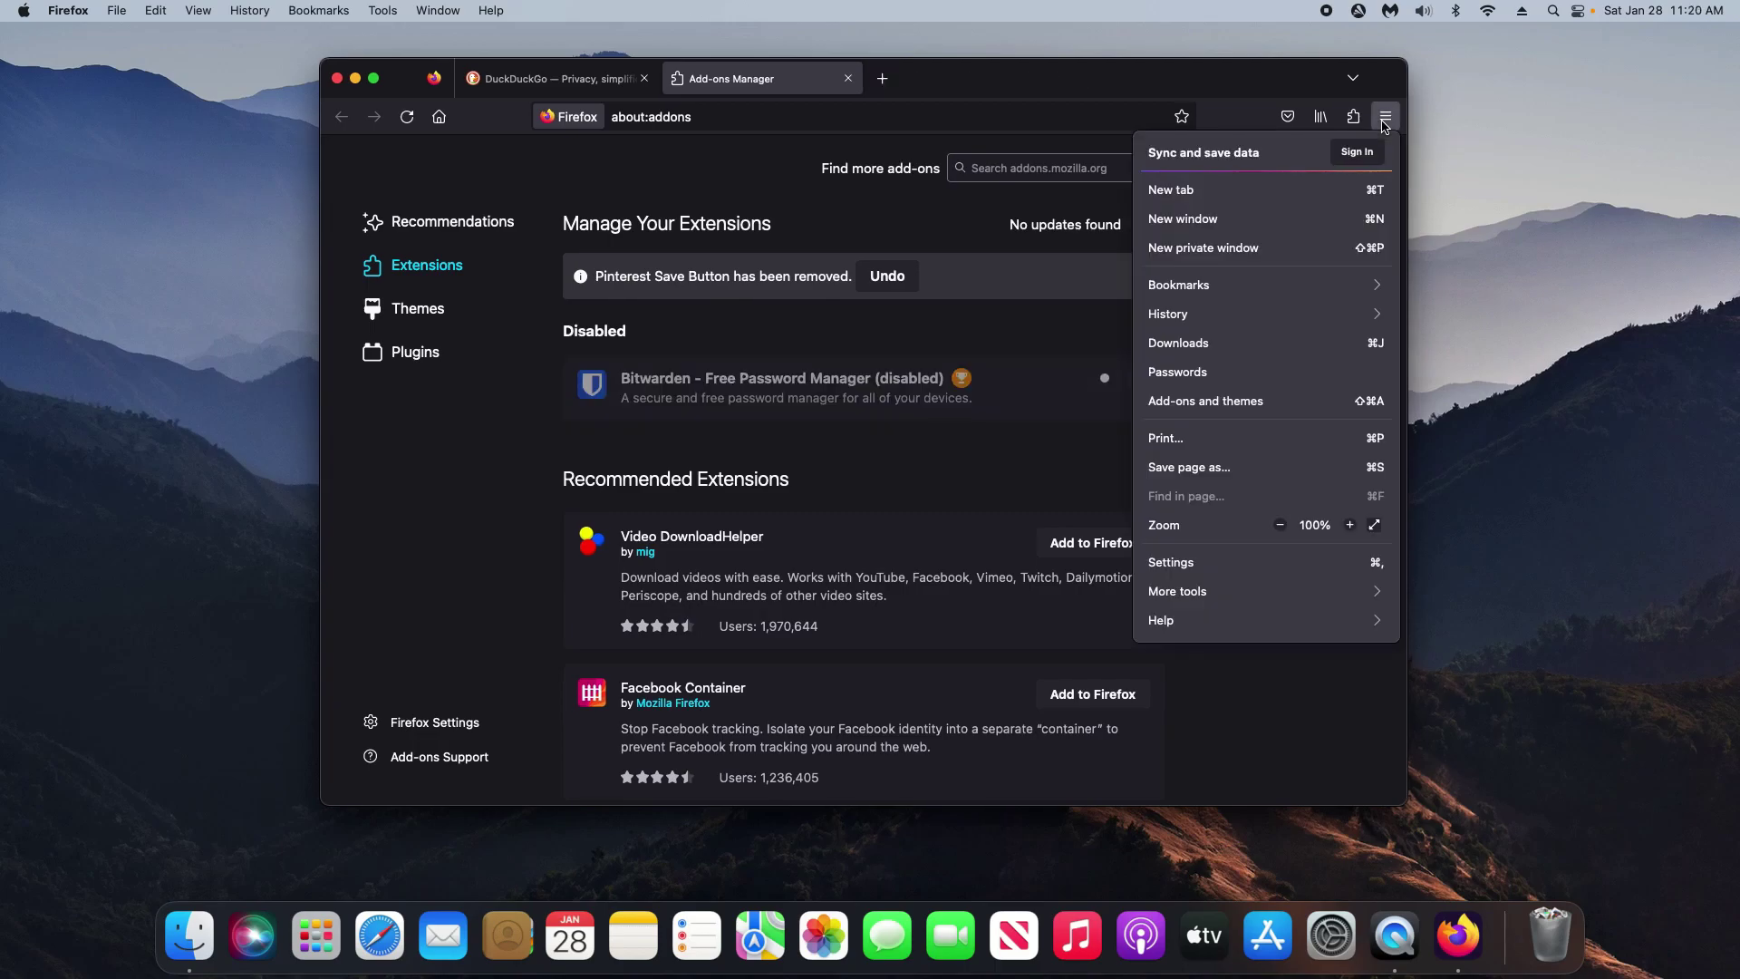
left_click(1194, 318)
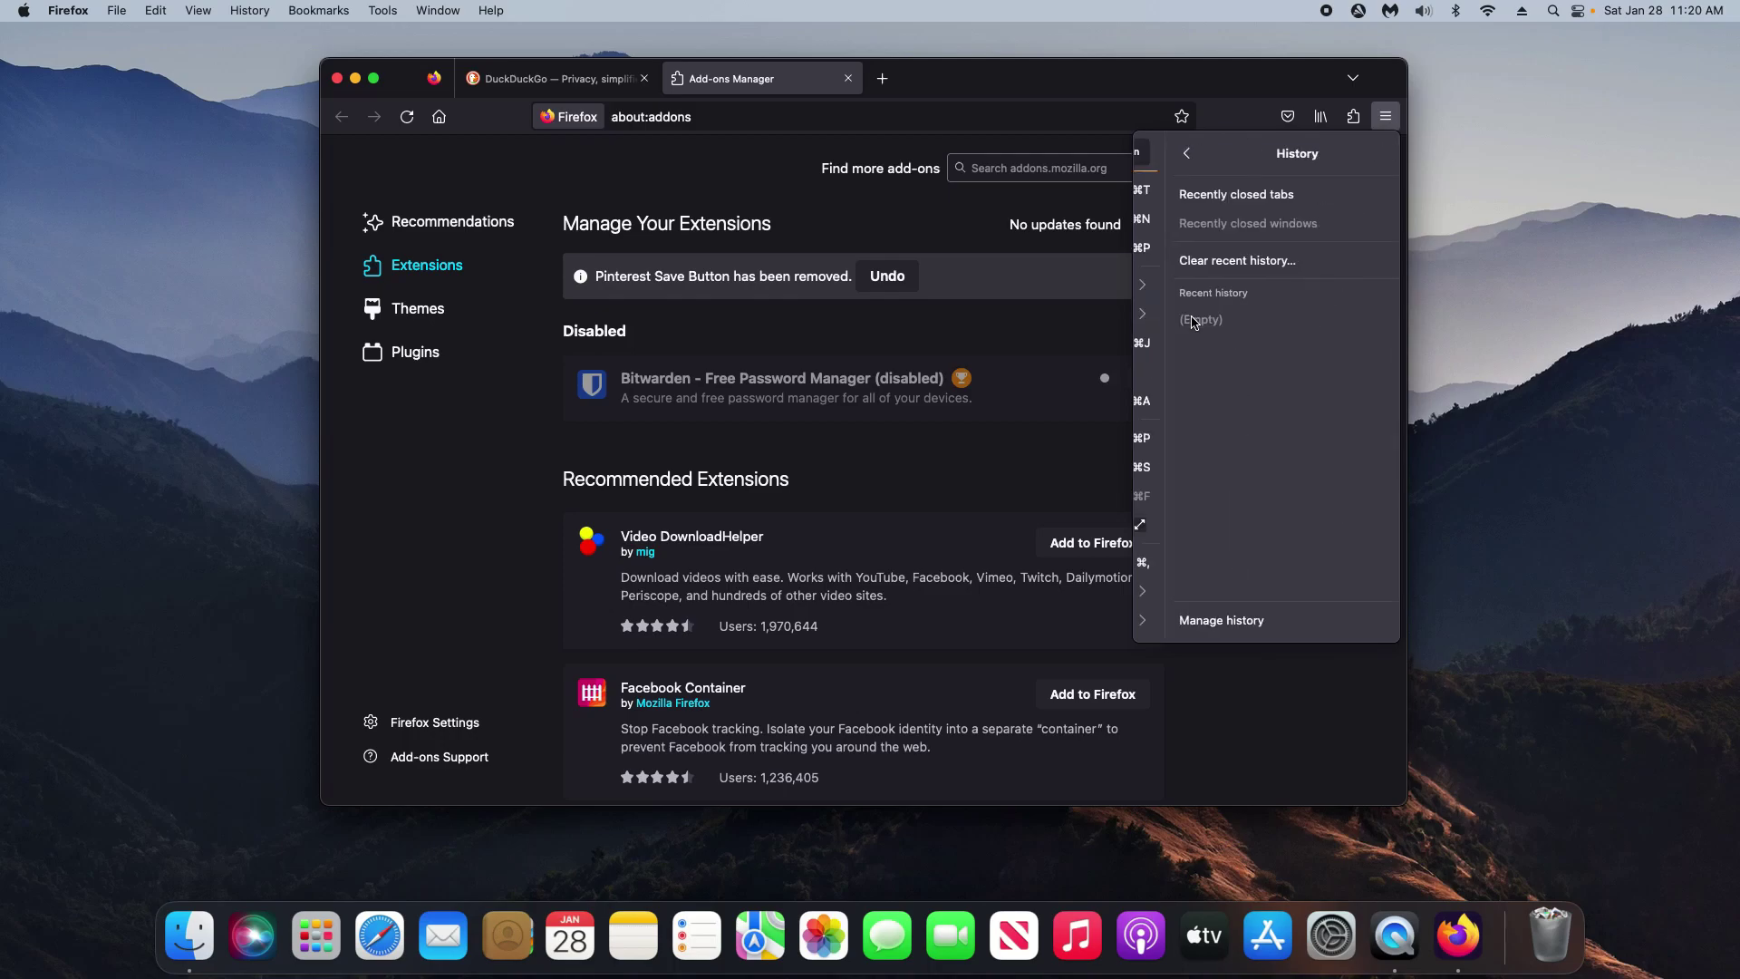
left_click(1208, 265)
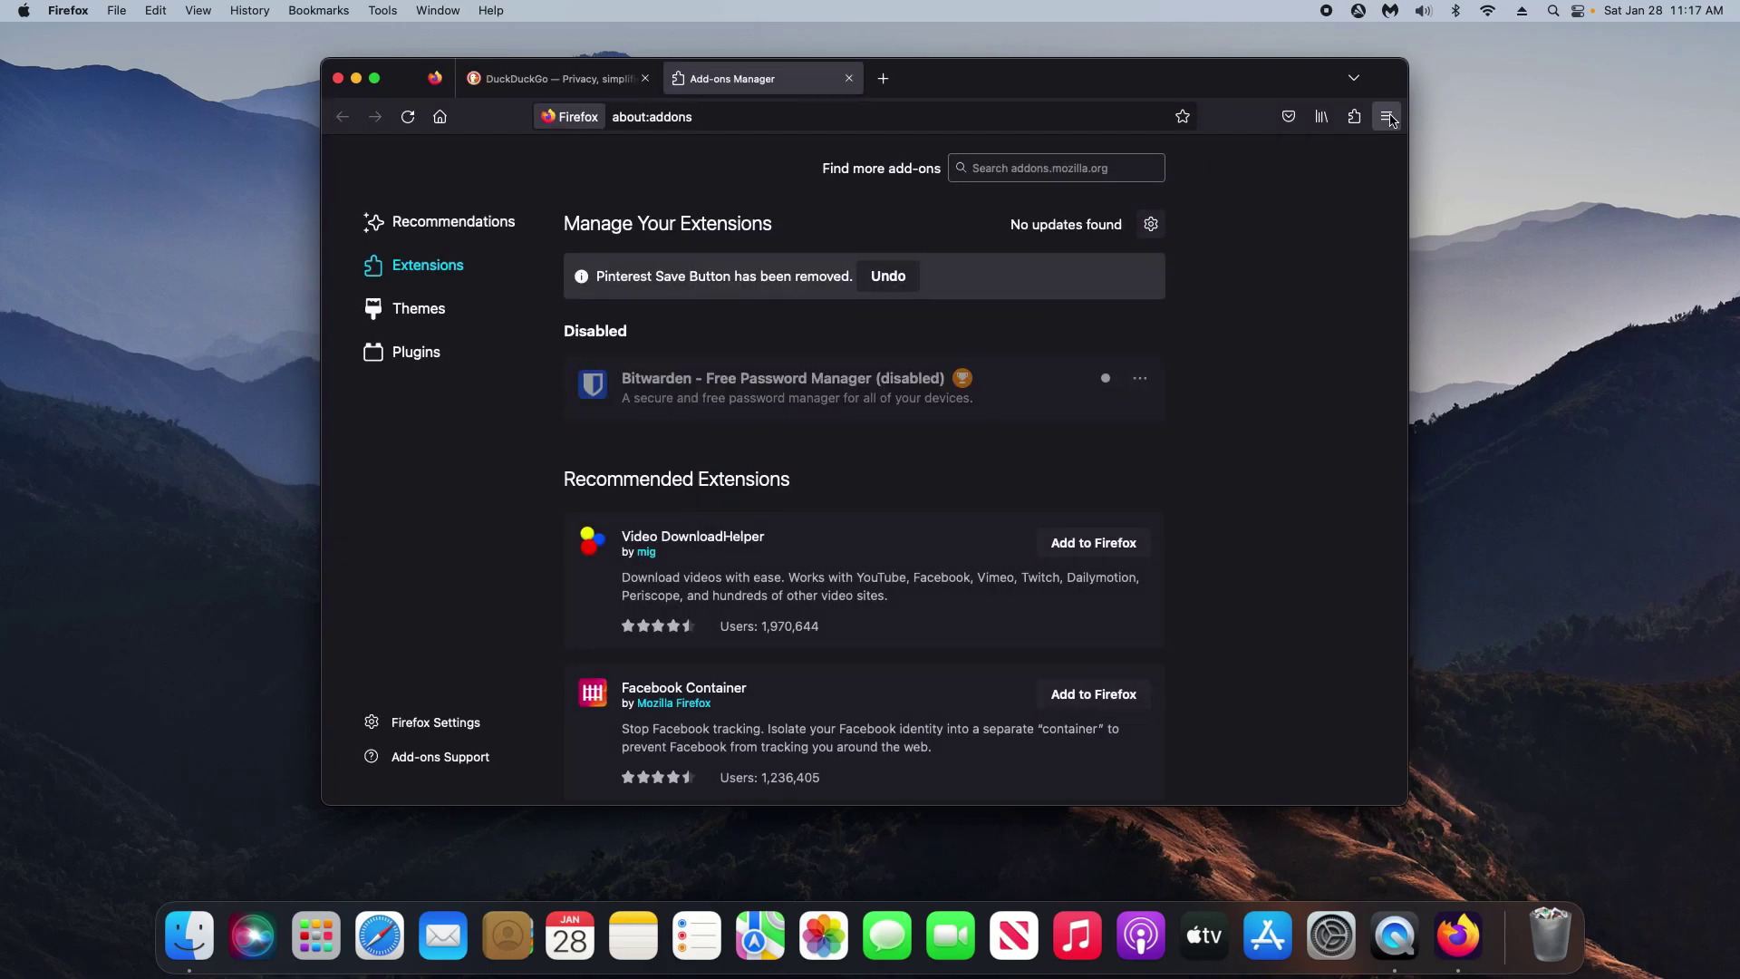
Open Firefox's Home settings and examine the homepage address used for new windows
left_click(1387, 117)
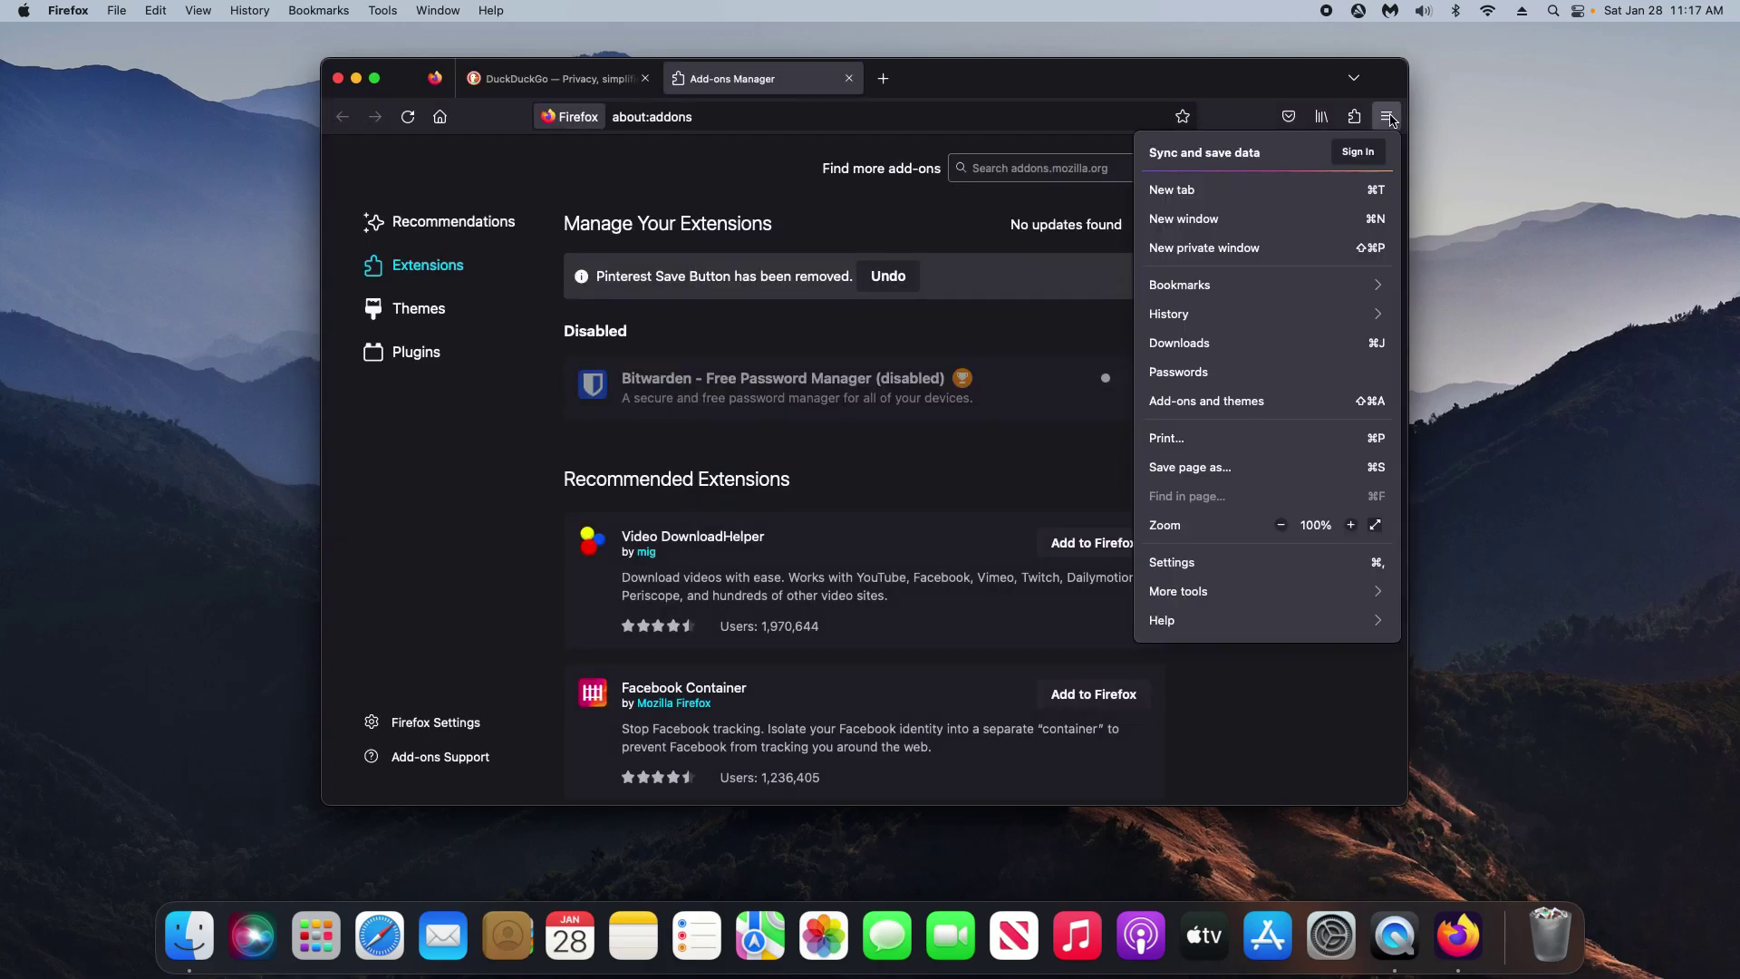
left_click(1213, 575)
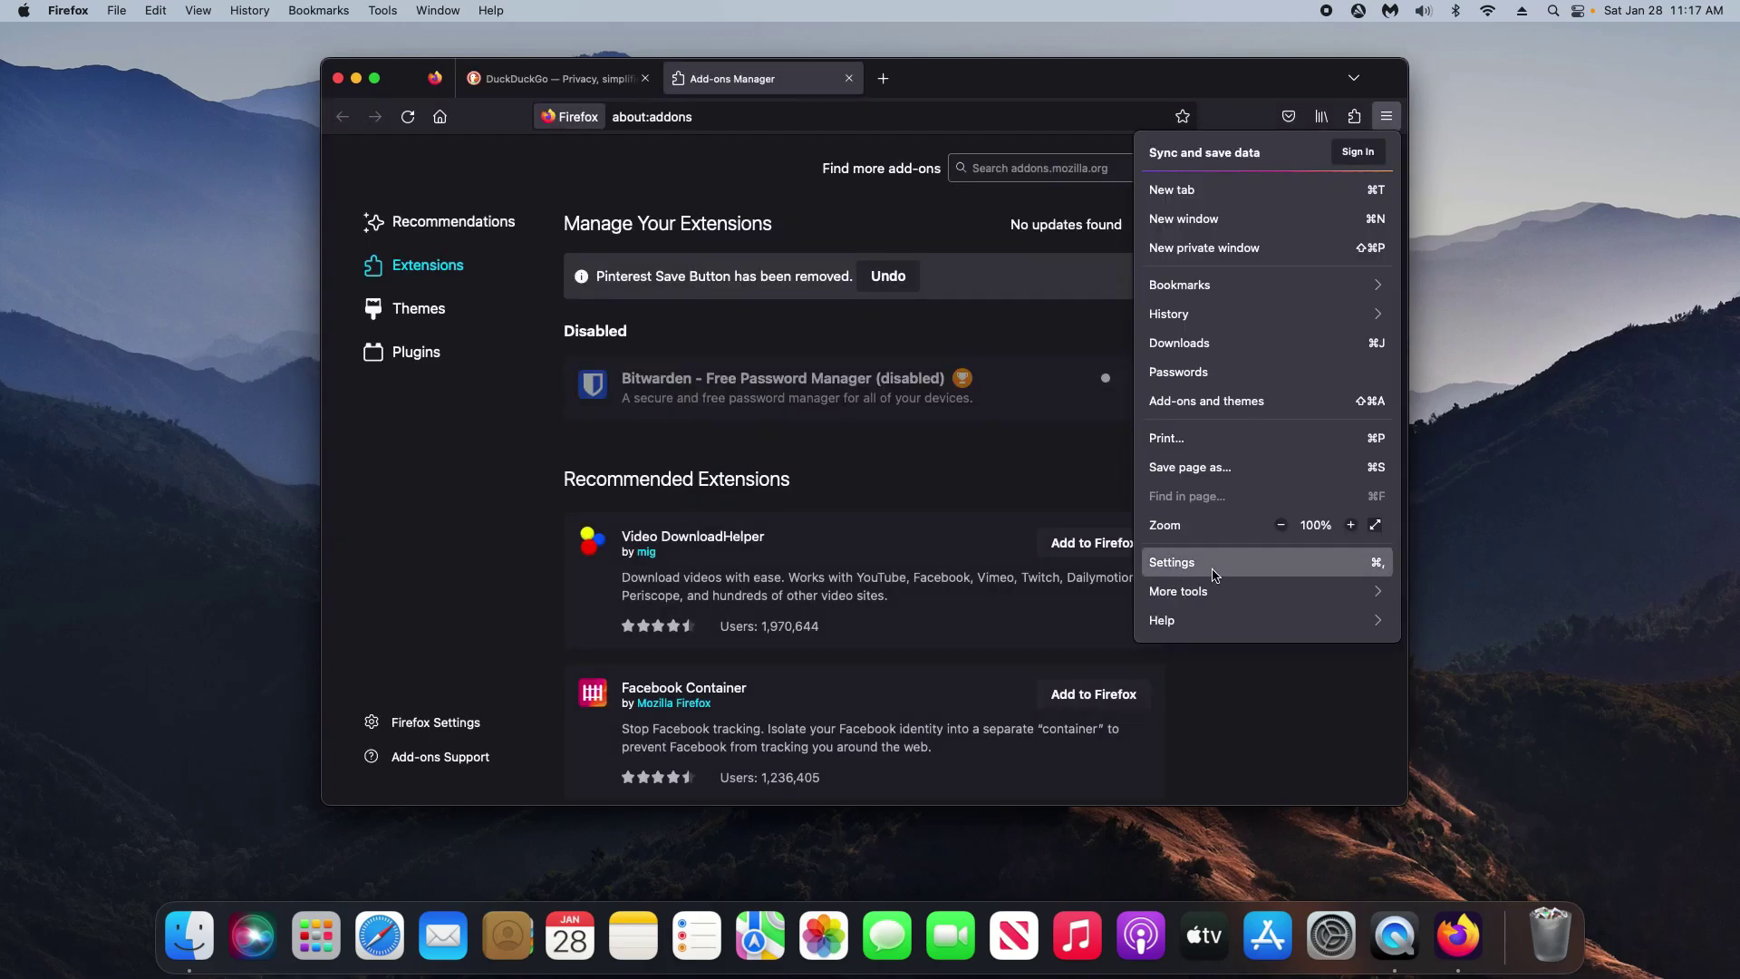
left_click(407, 271)
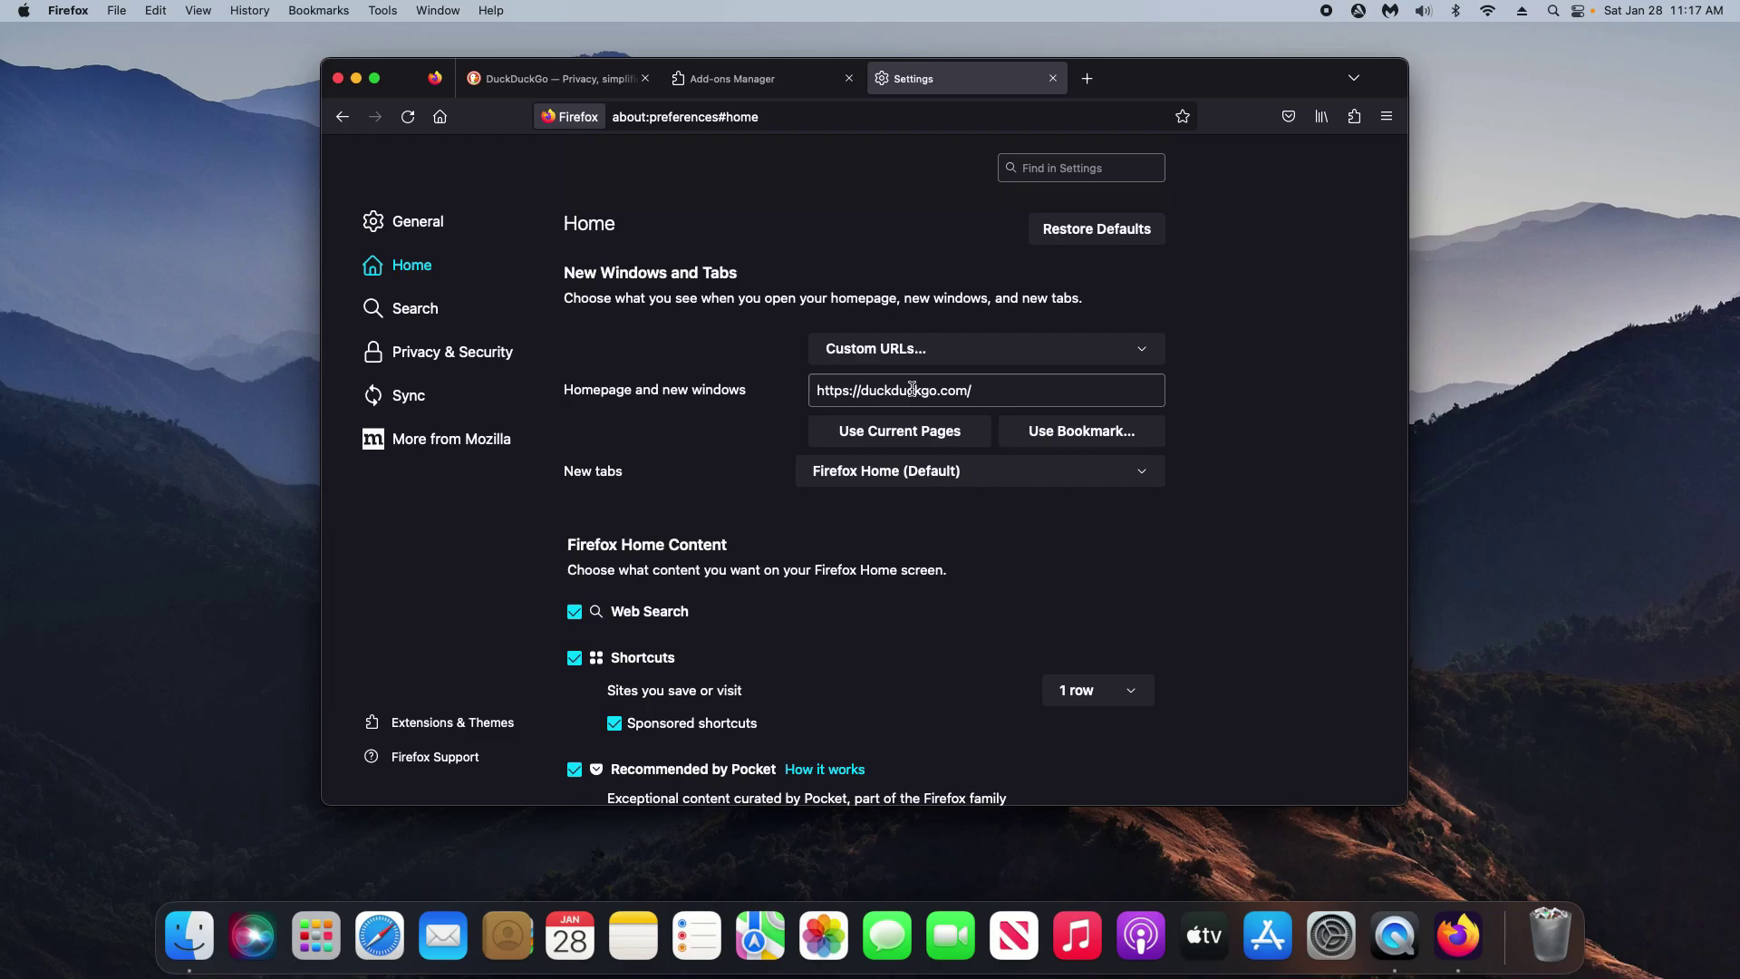
Review Firefox's default search engine choices, keeping DuckDuckGo
left_click(399, 309)
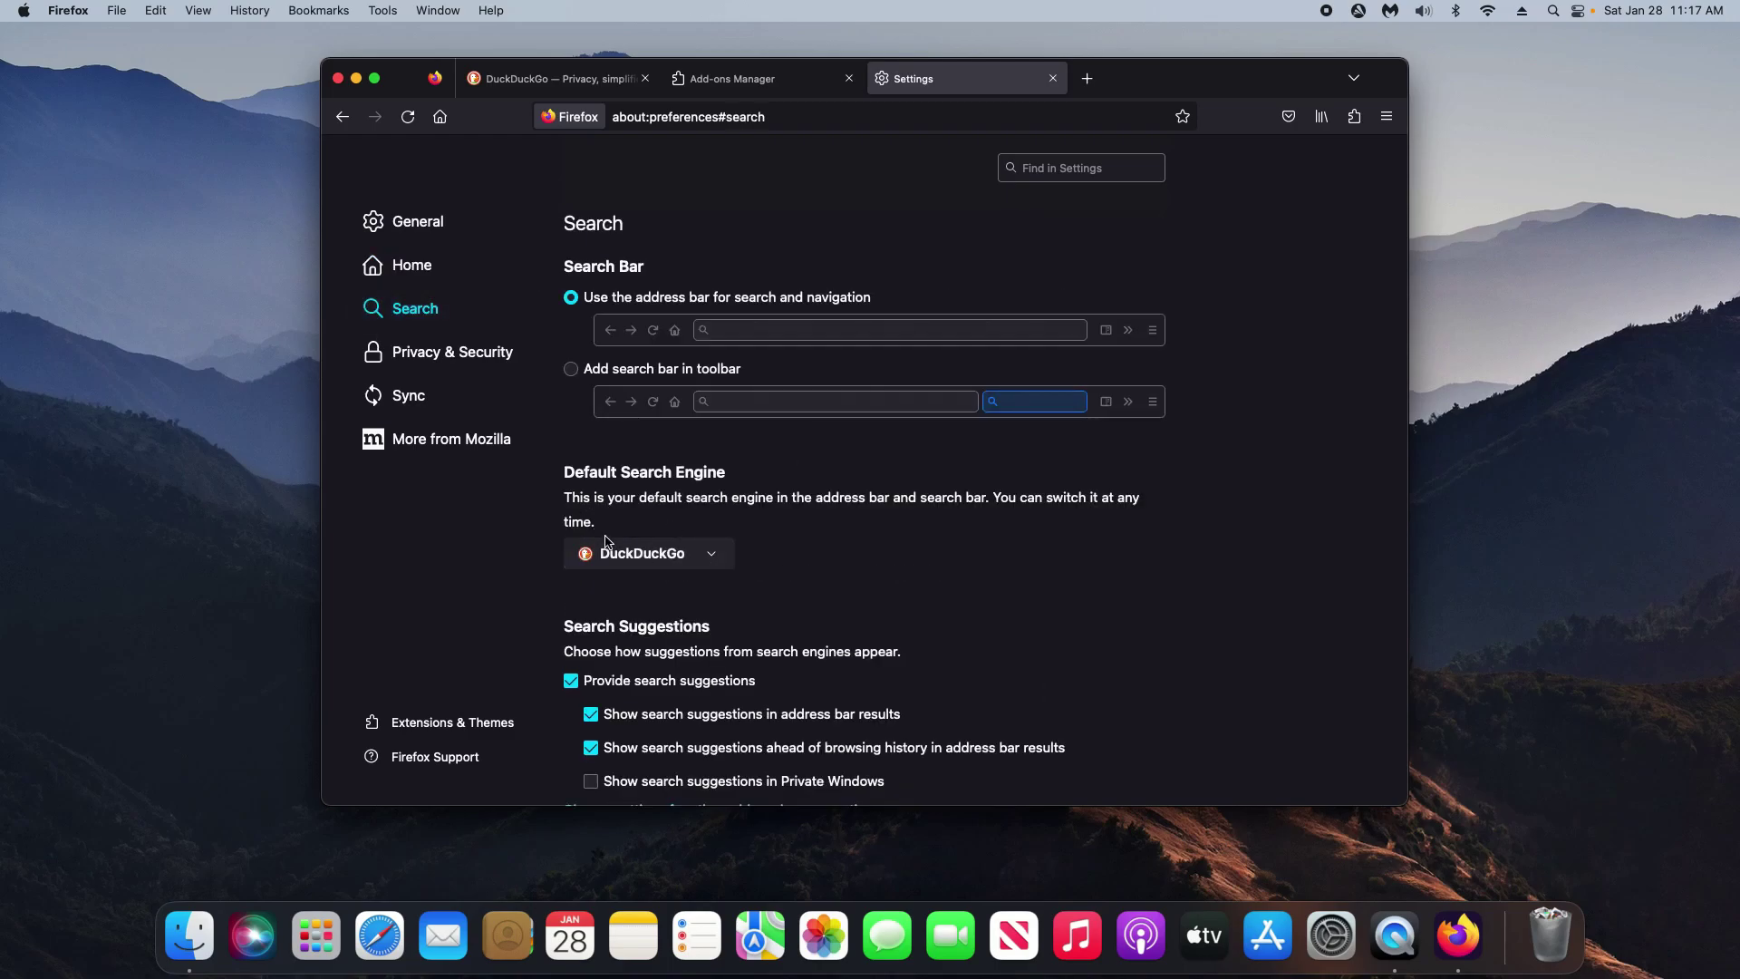
left_click(707, 556)
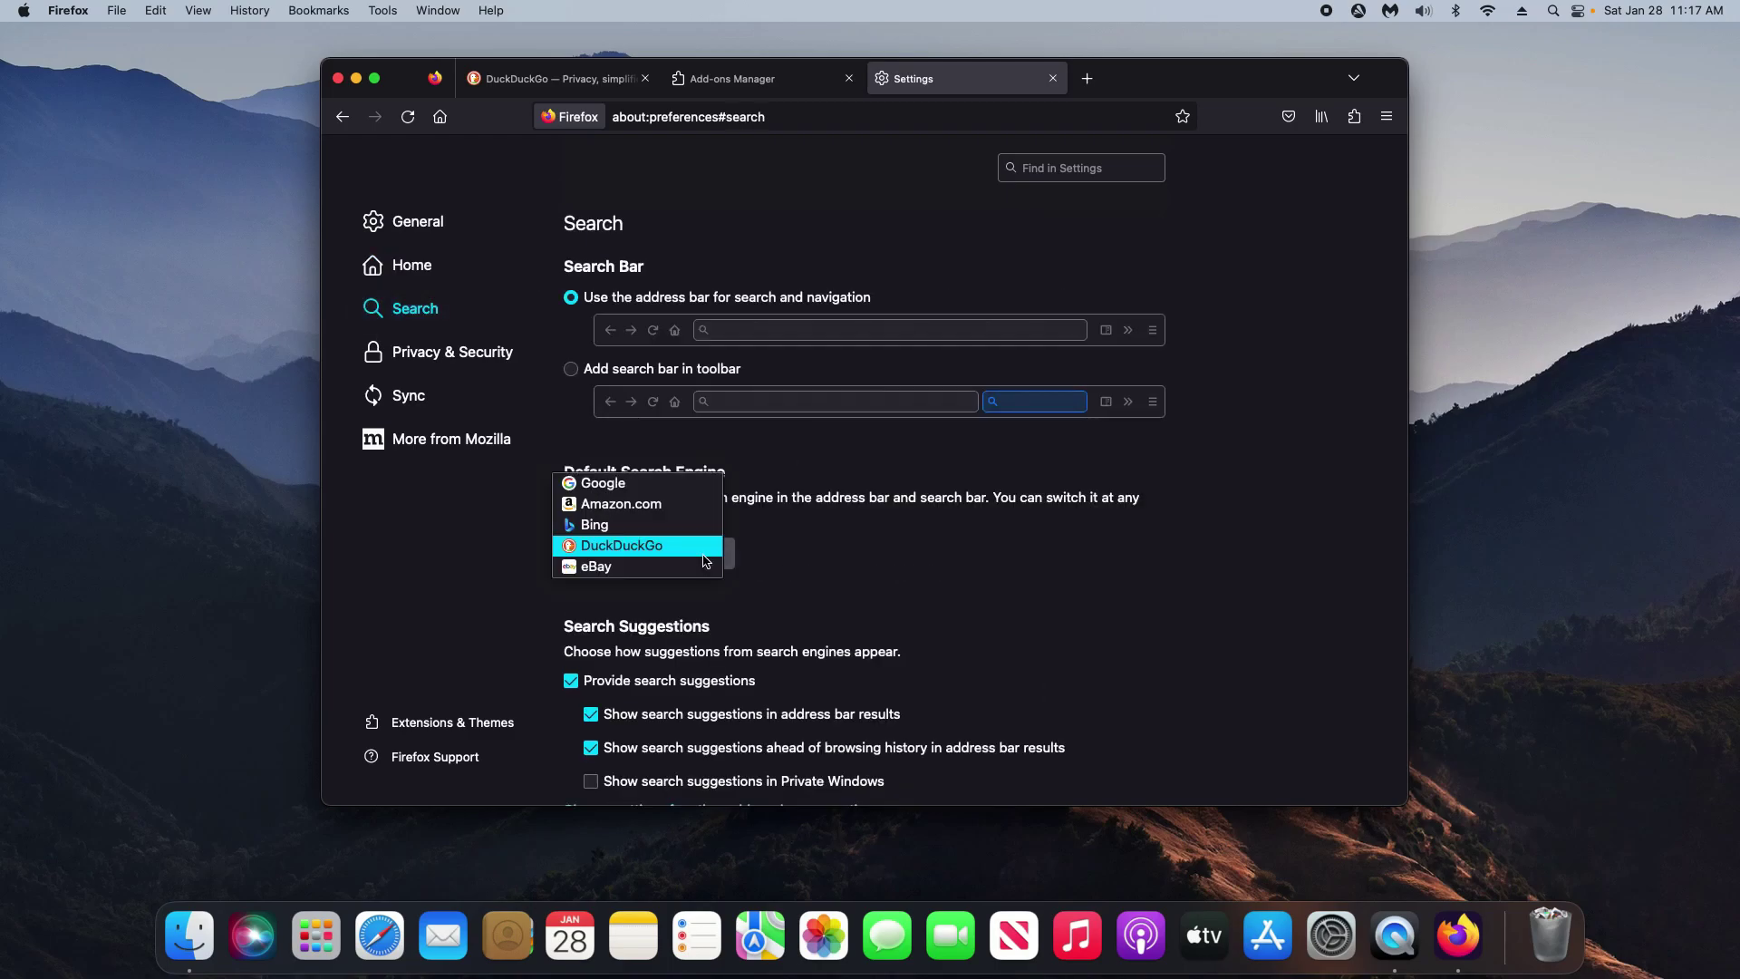
left_click(704, 553)
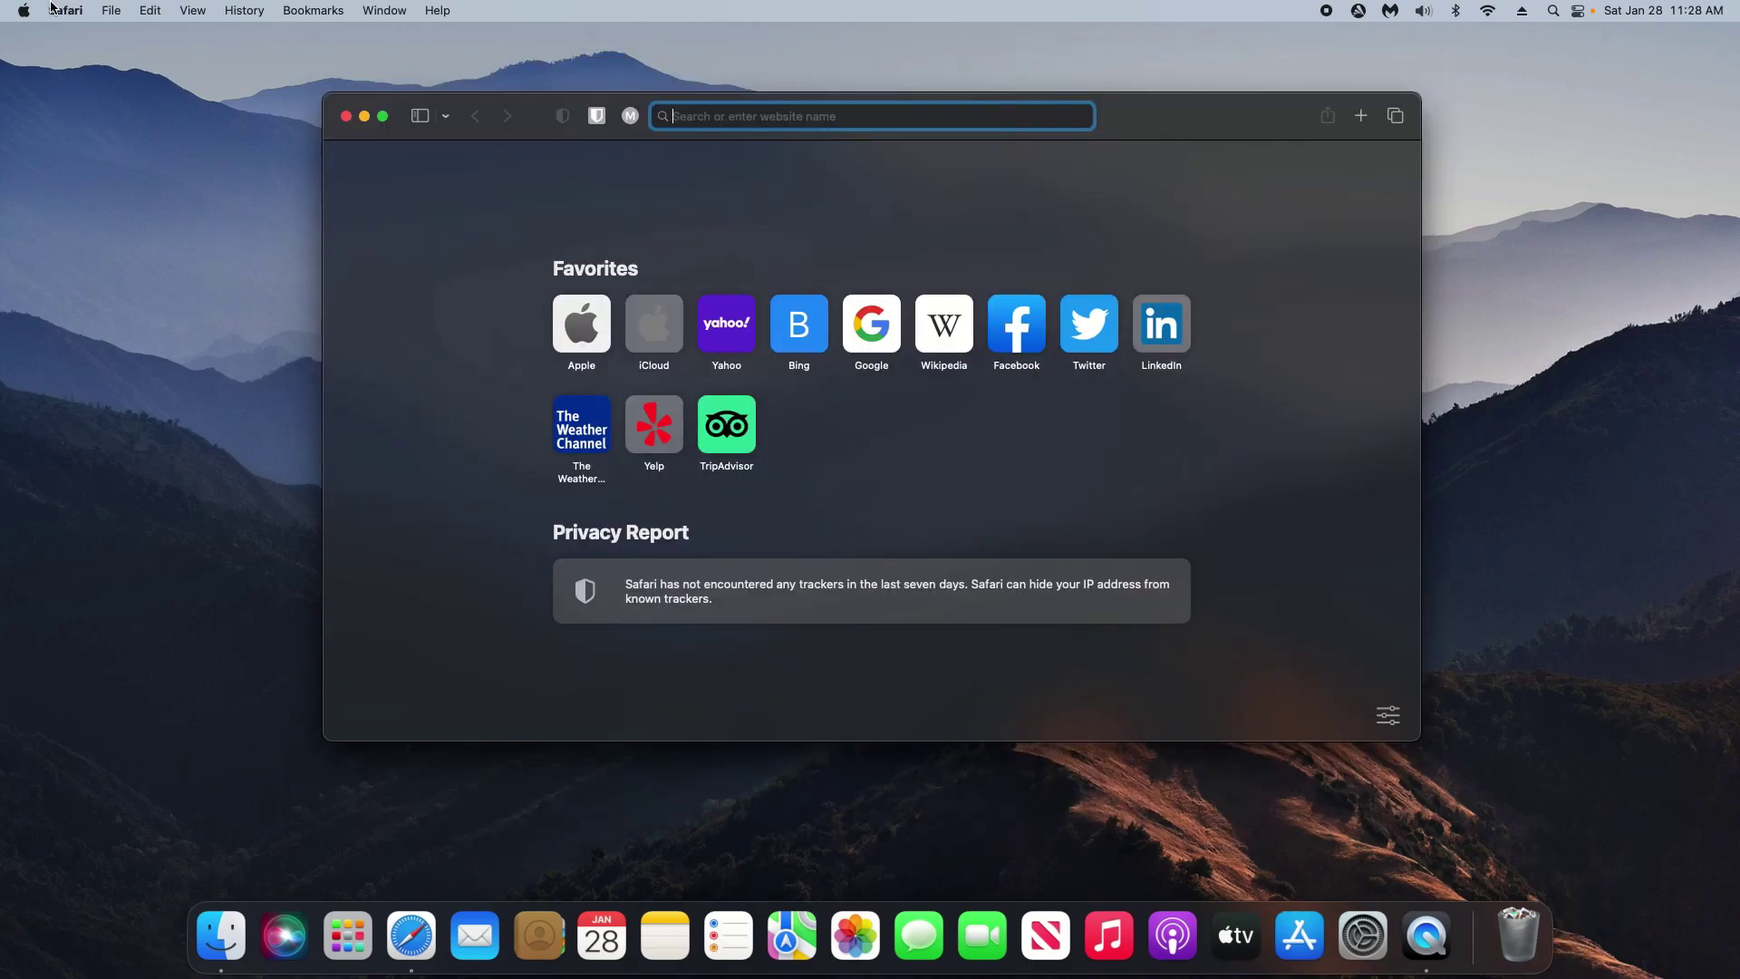
Switch to Safari, open its extension settings, and disable the Youtube Master extension
left_click(68, 11)
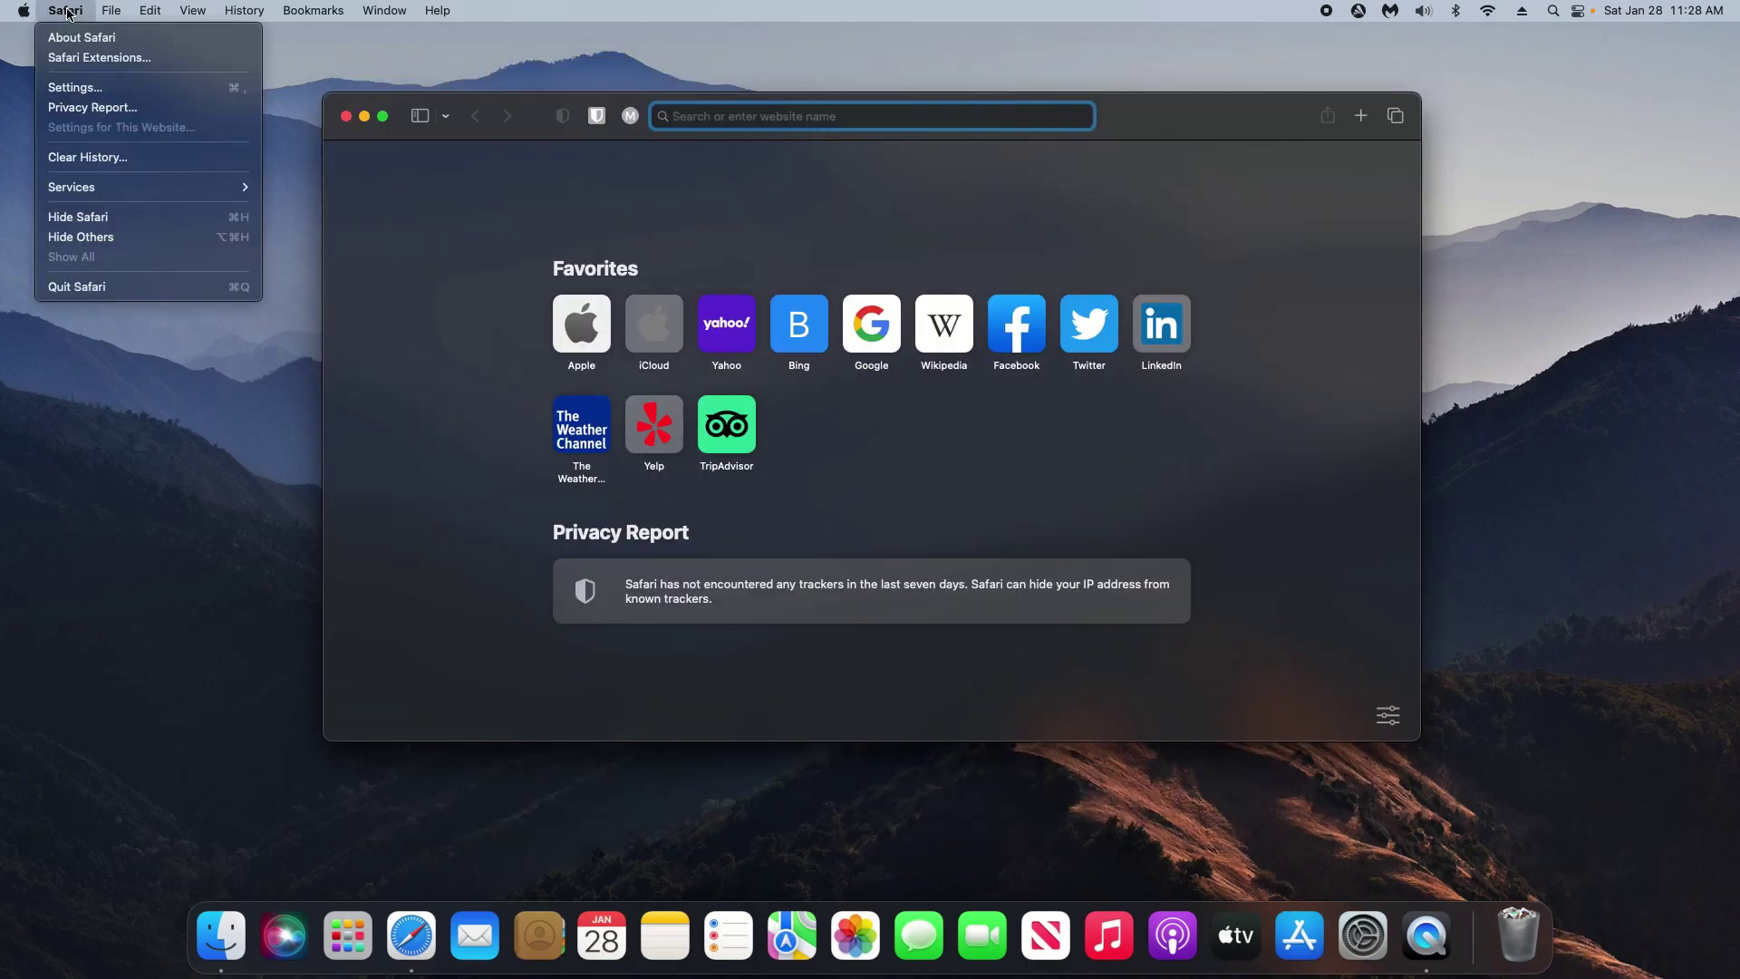
left_click(71, 92)
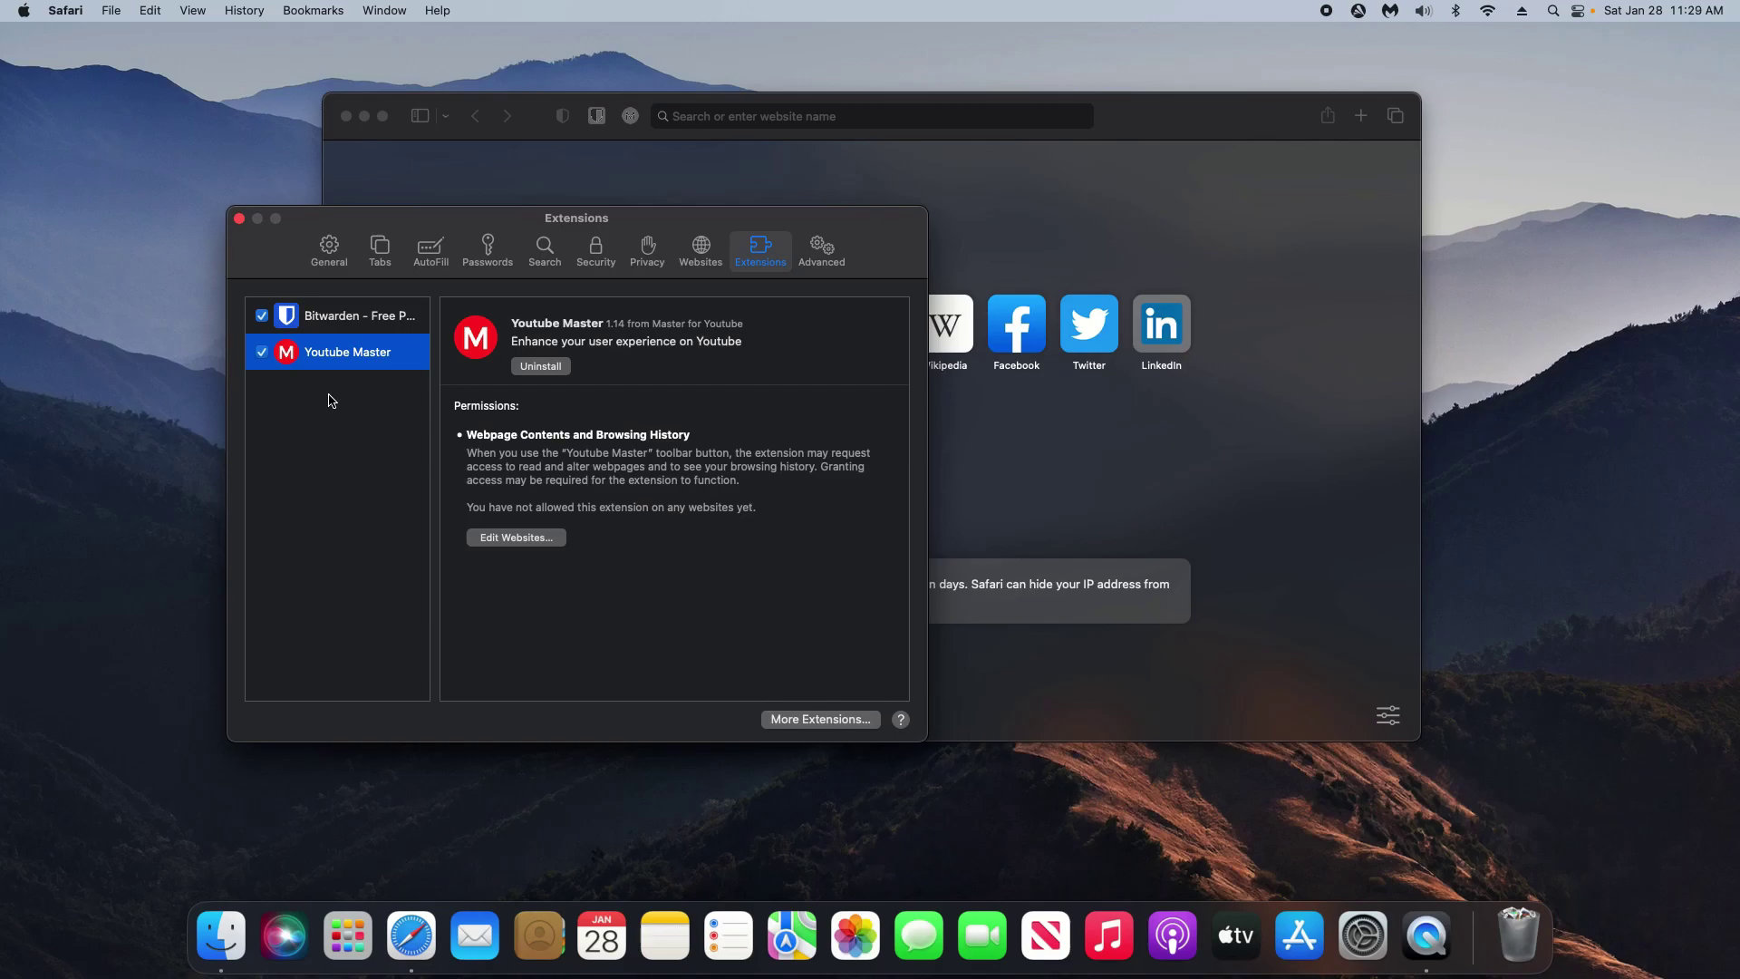
left_click(262, 354)
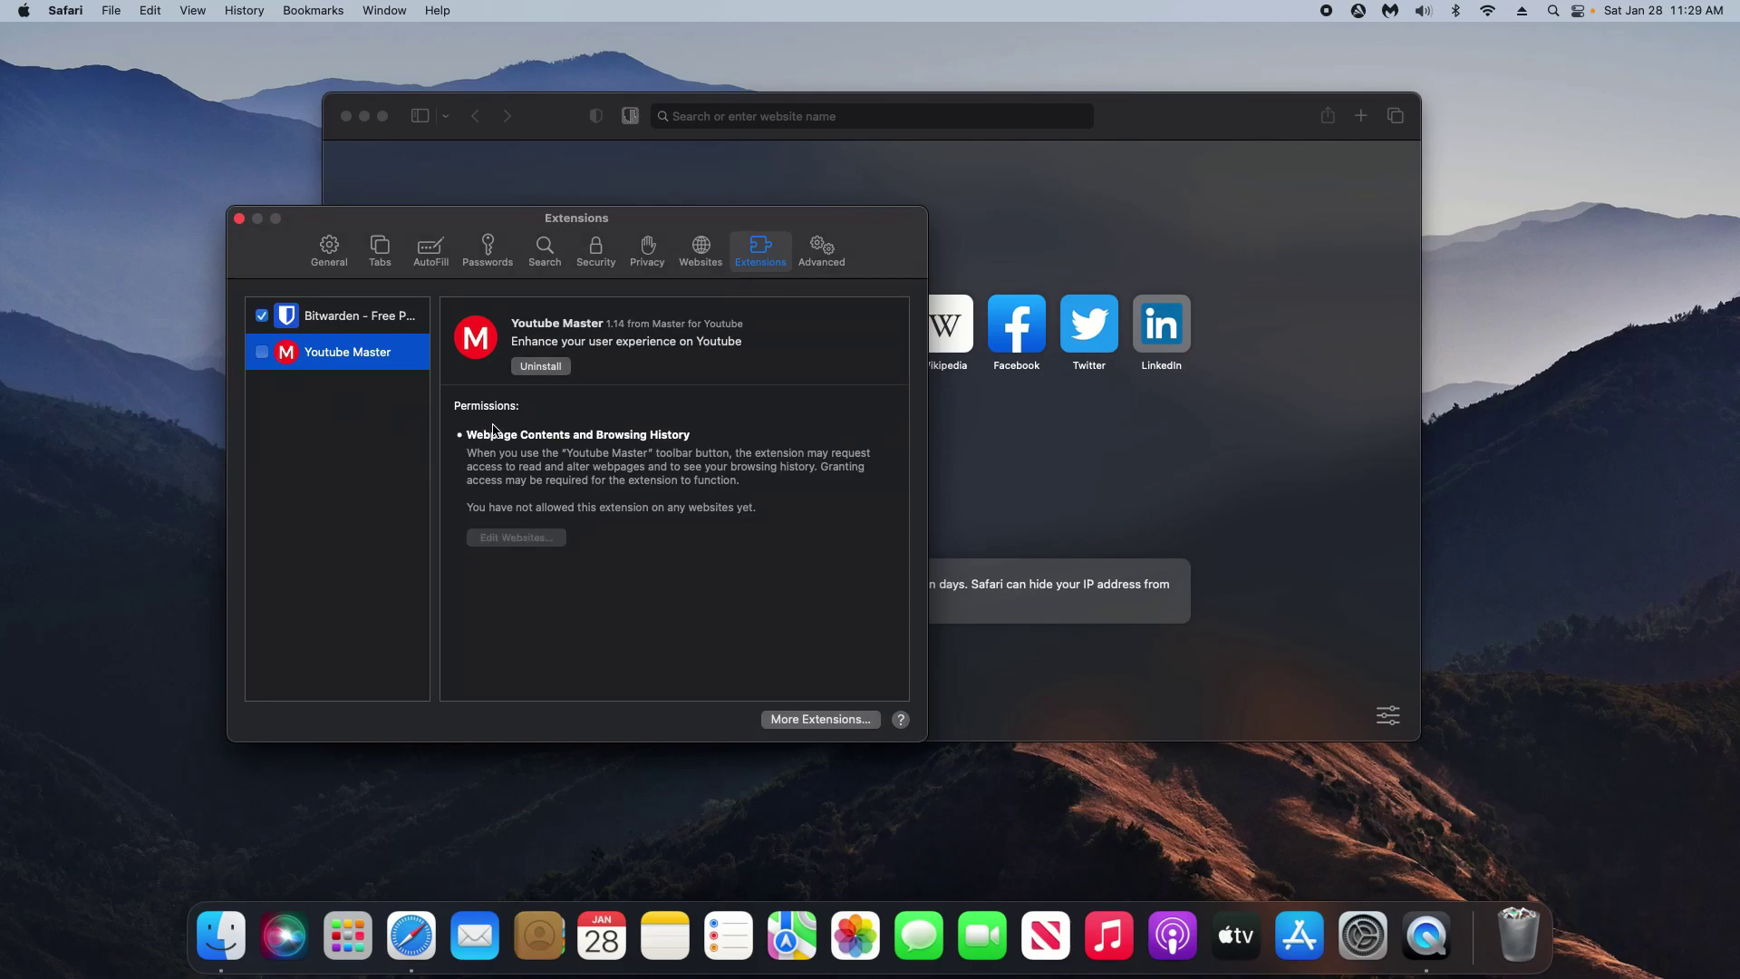
Uninstall Youtube Master by moving Master for Youtube to the Trash, authorizing with the account password, and disable Safari's Bitwarden extension
left_click(544, 367)
left_click(622, 569)
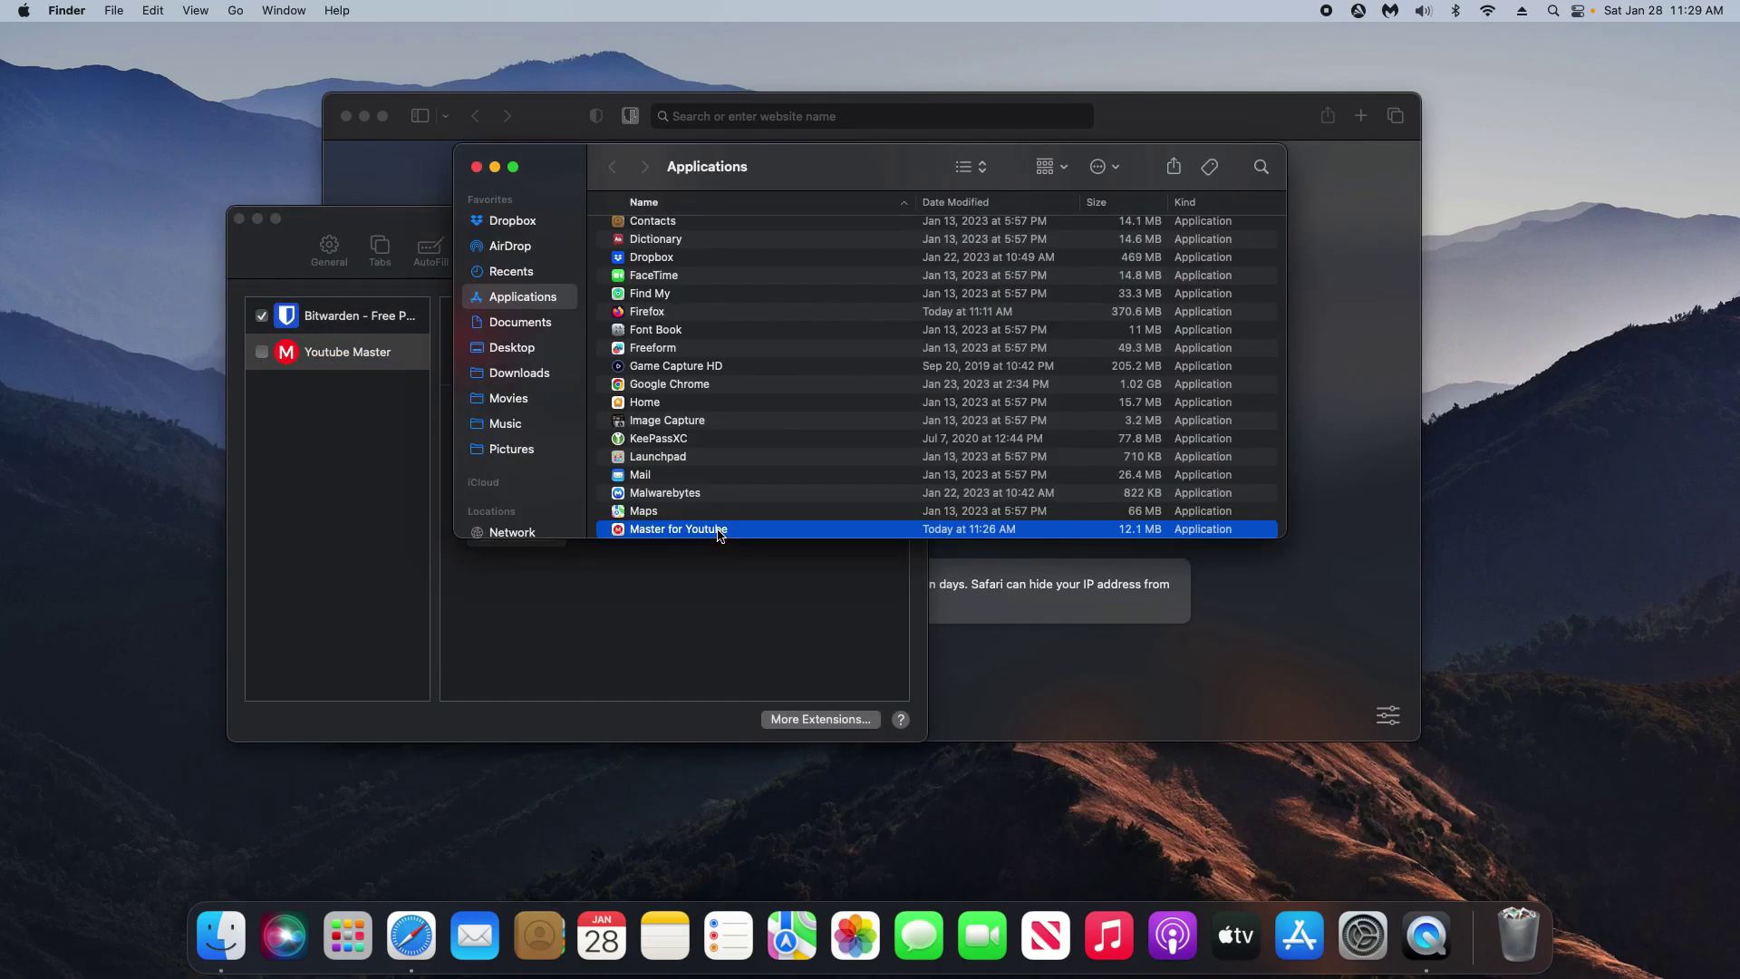
left_click_drag(723, 534, 1539, 931)
key("super+v")
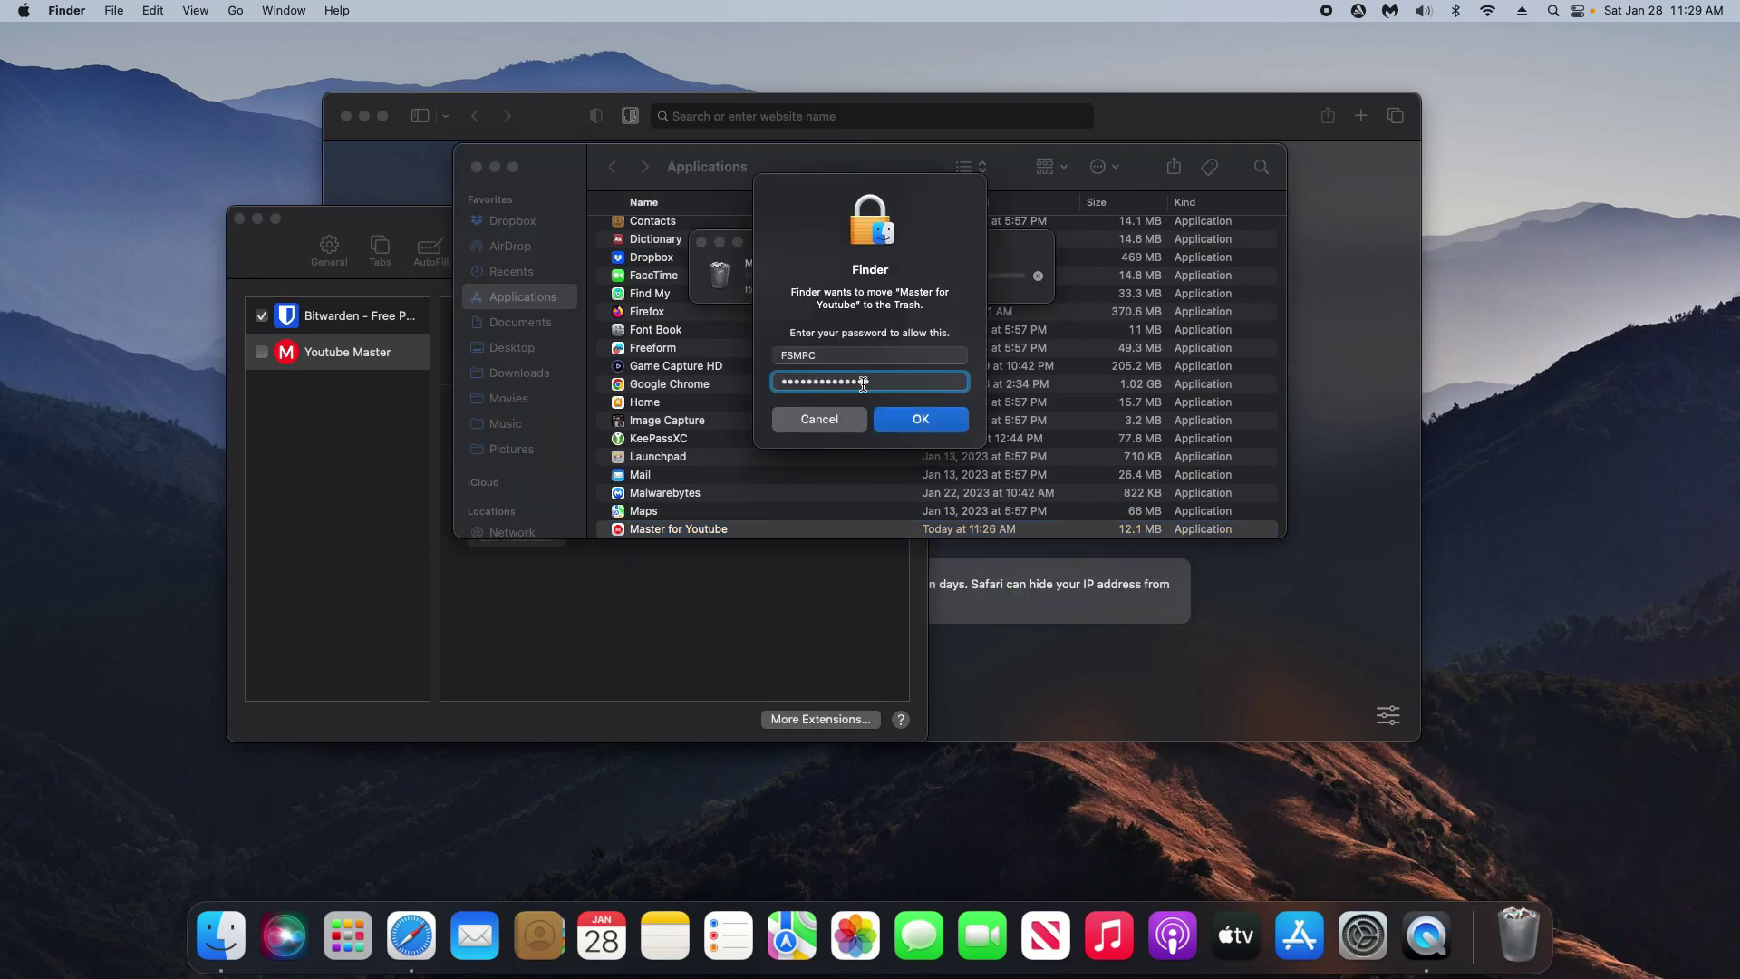
left_click(921, 419)
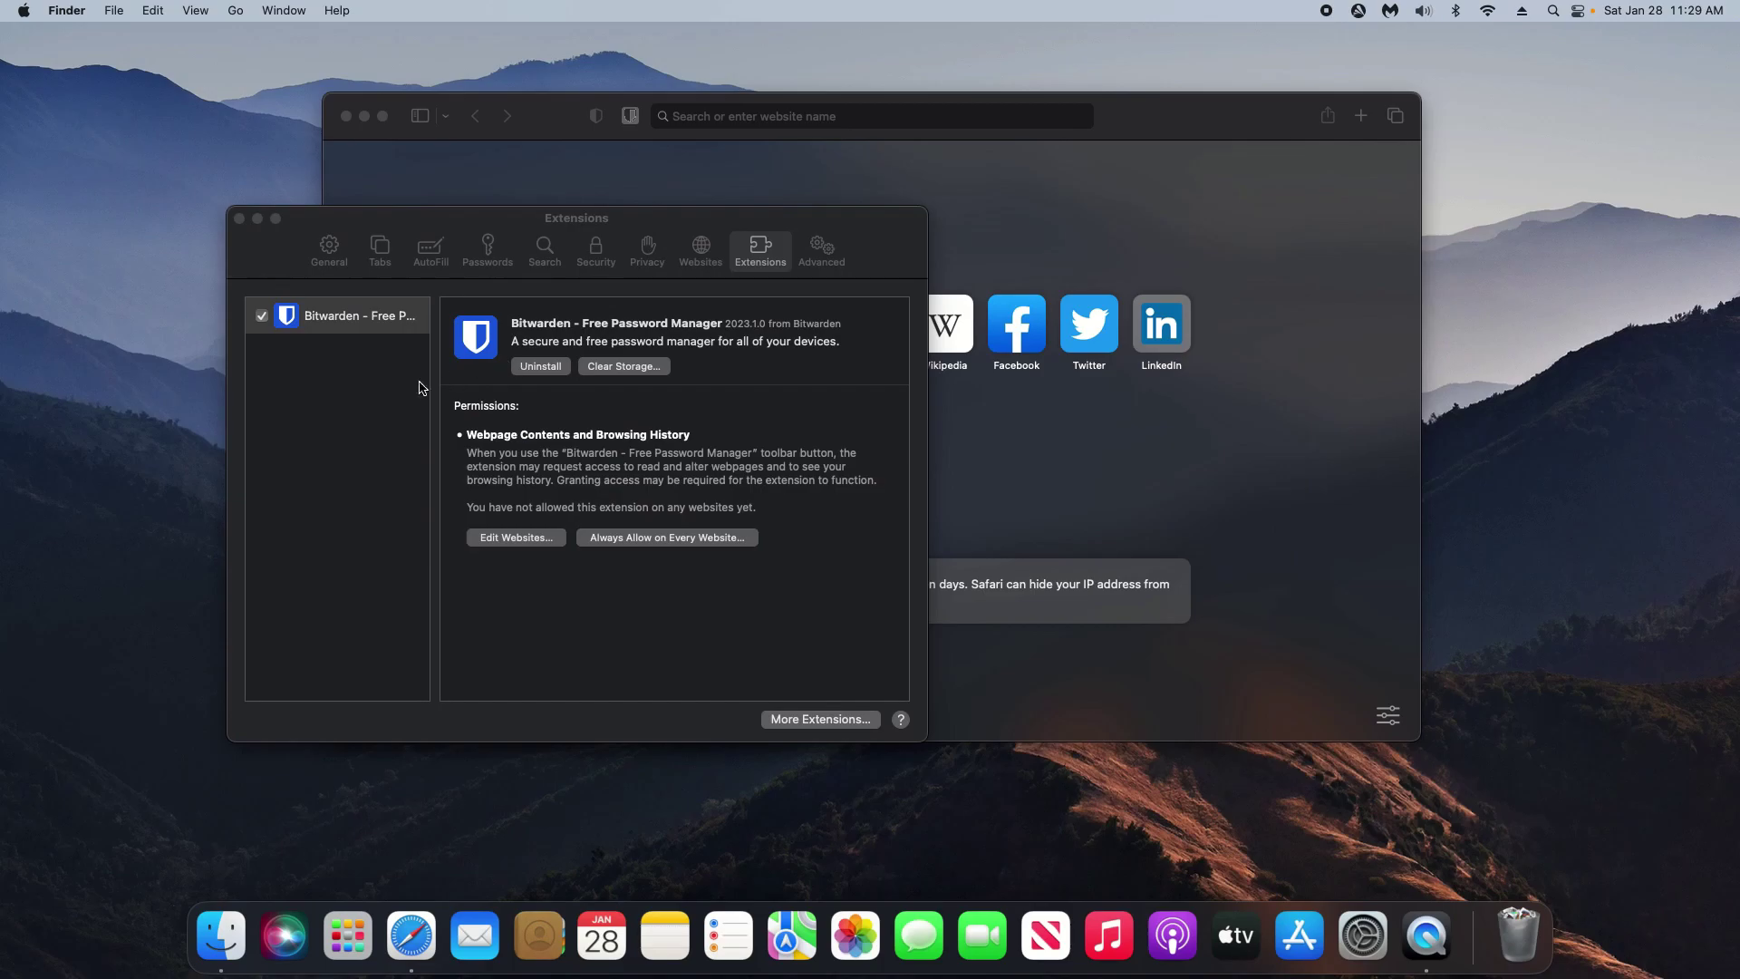
left_click(263, 318)
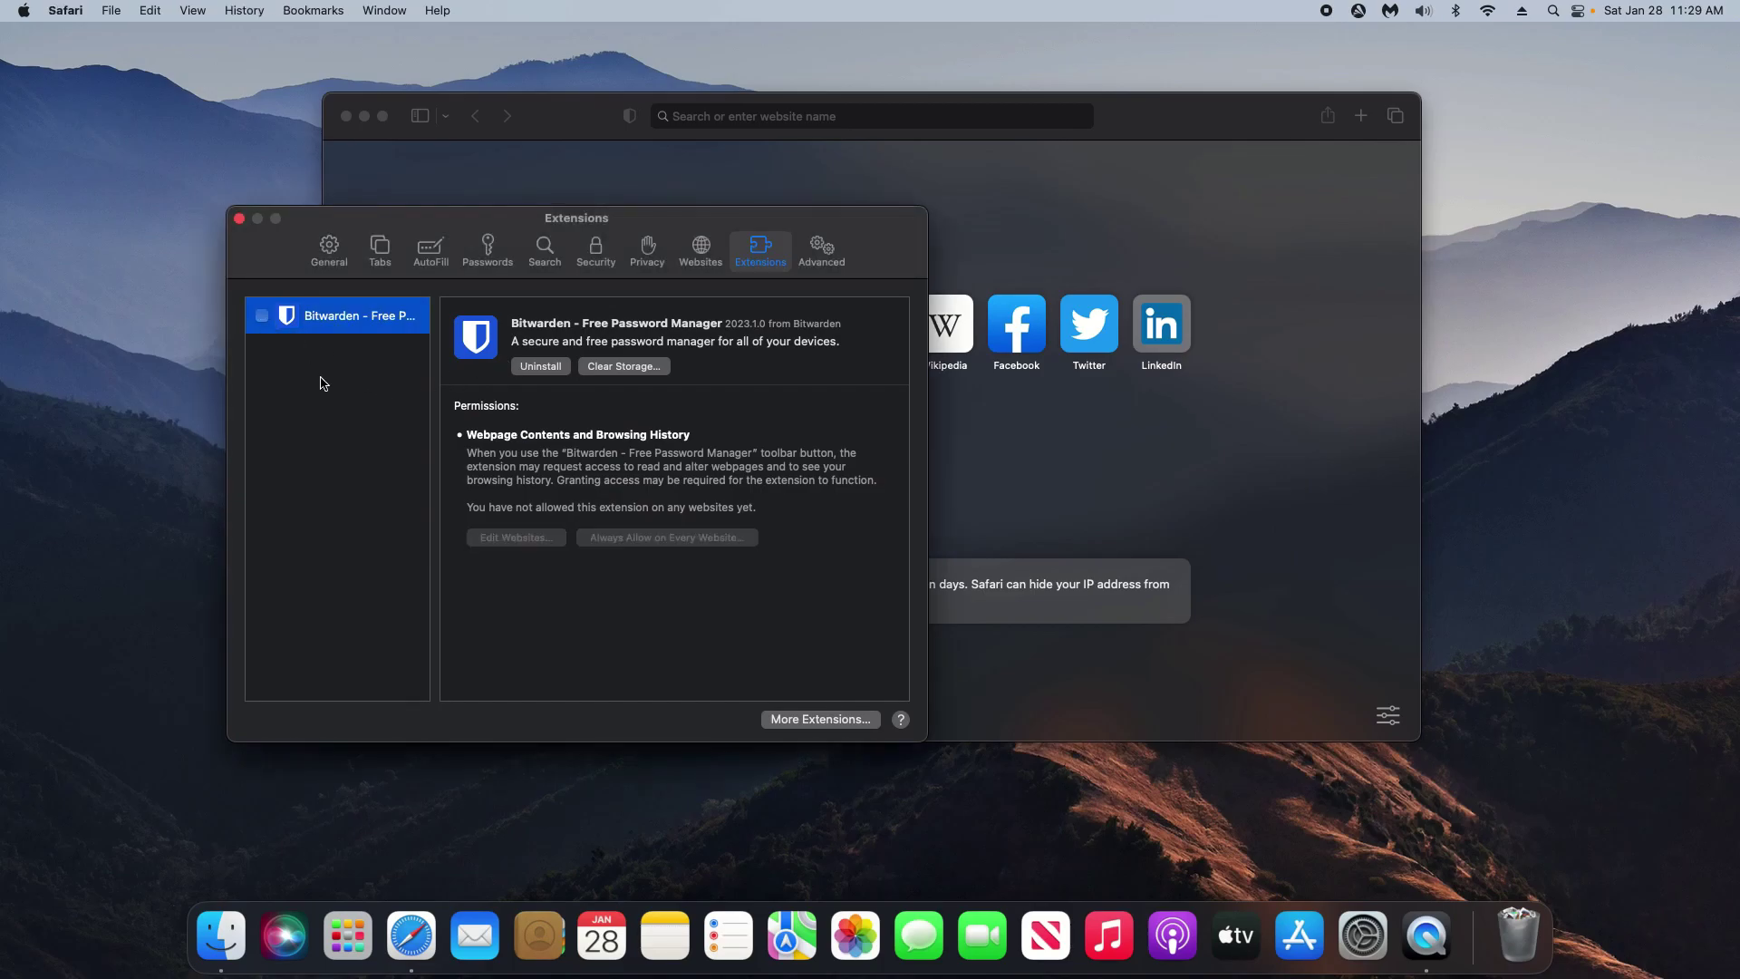
Review Safari's search engine choices, keeping DuckDuckGo, and examine the homepage address in the General settings
left_click(544, 250)
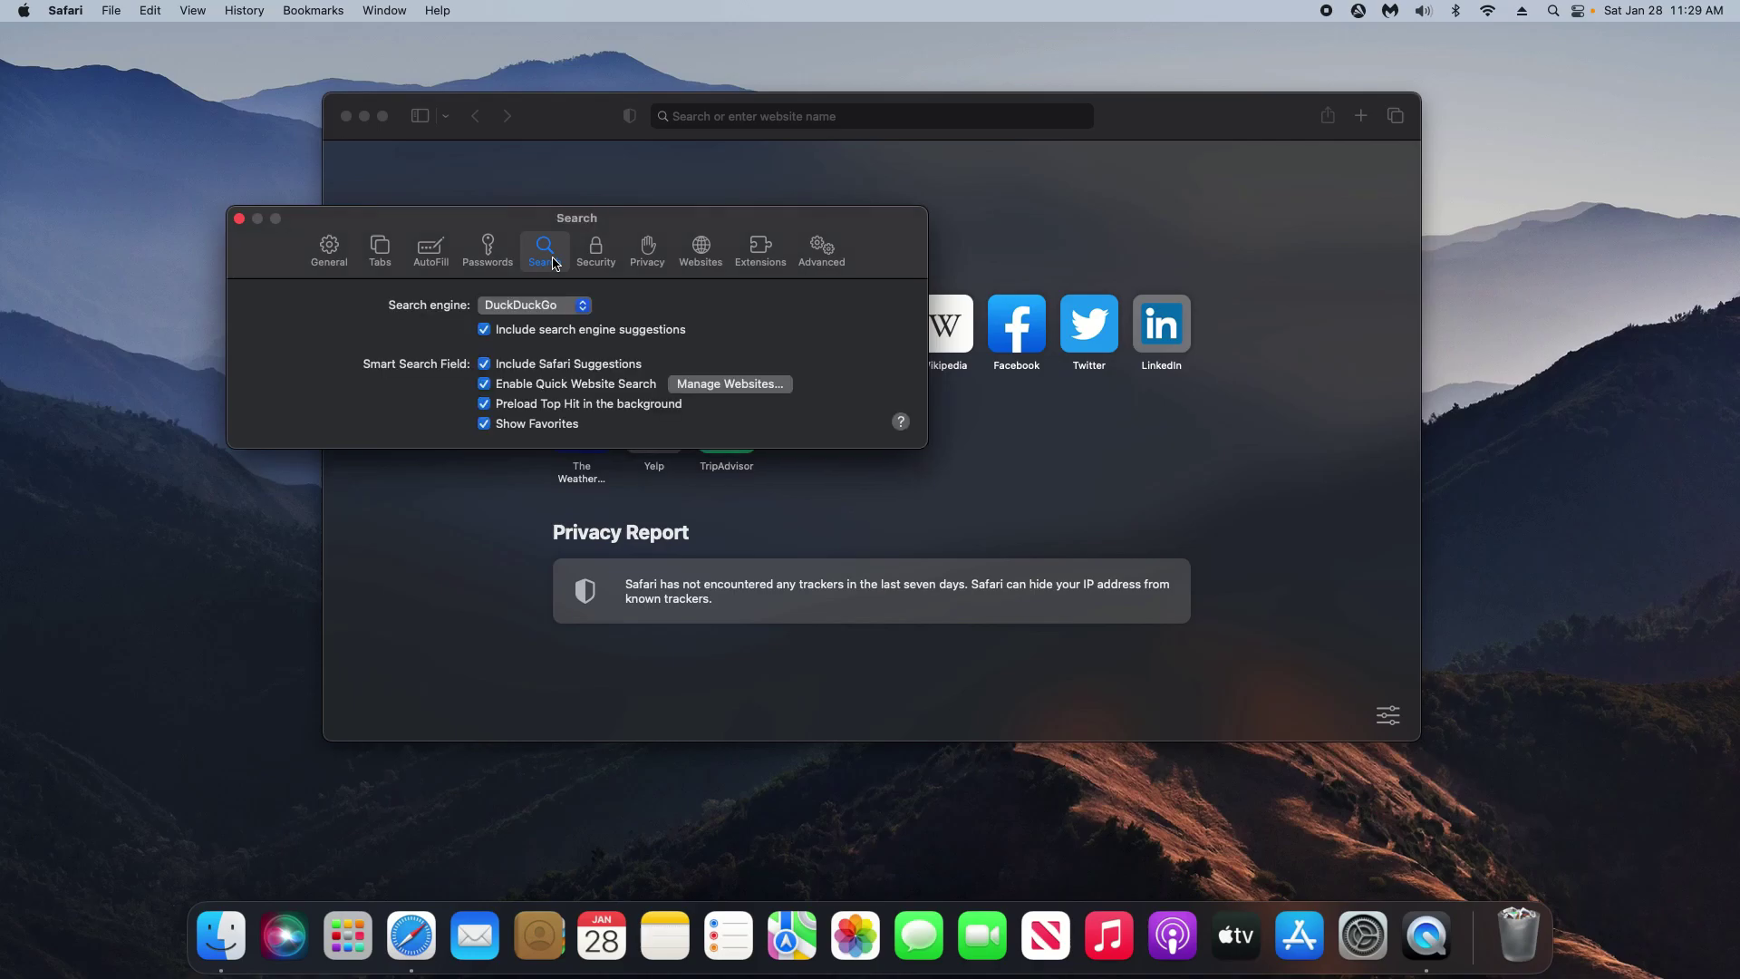
left_click(583, 307)
left_click(613, 309)
left_click(329, 251)
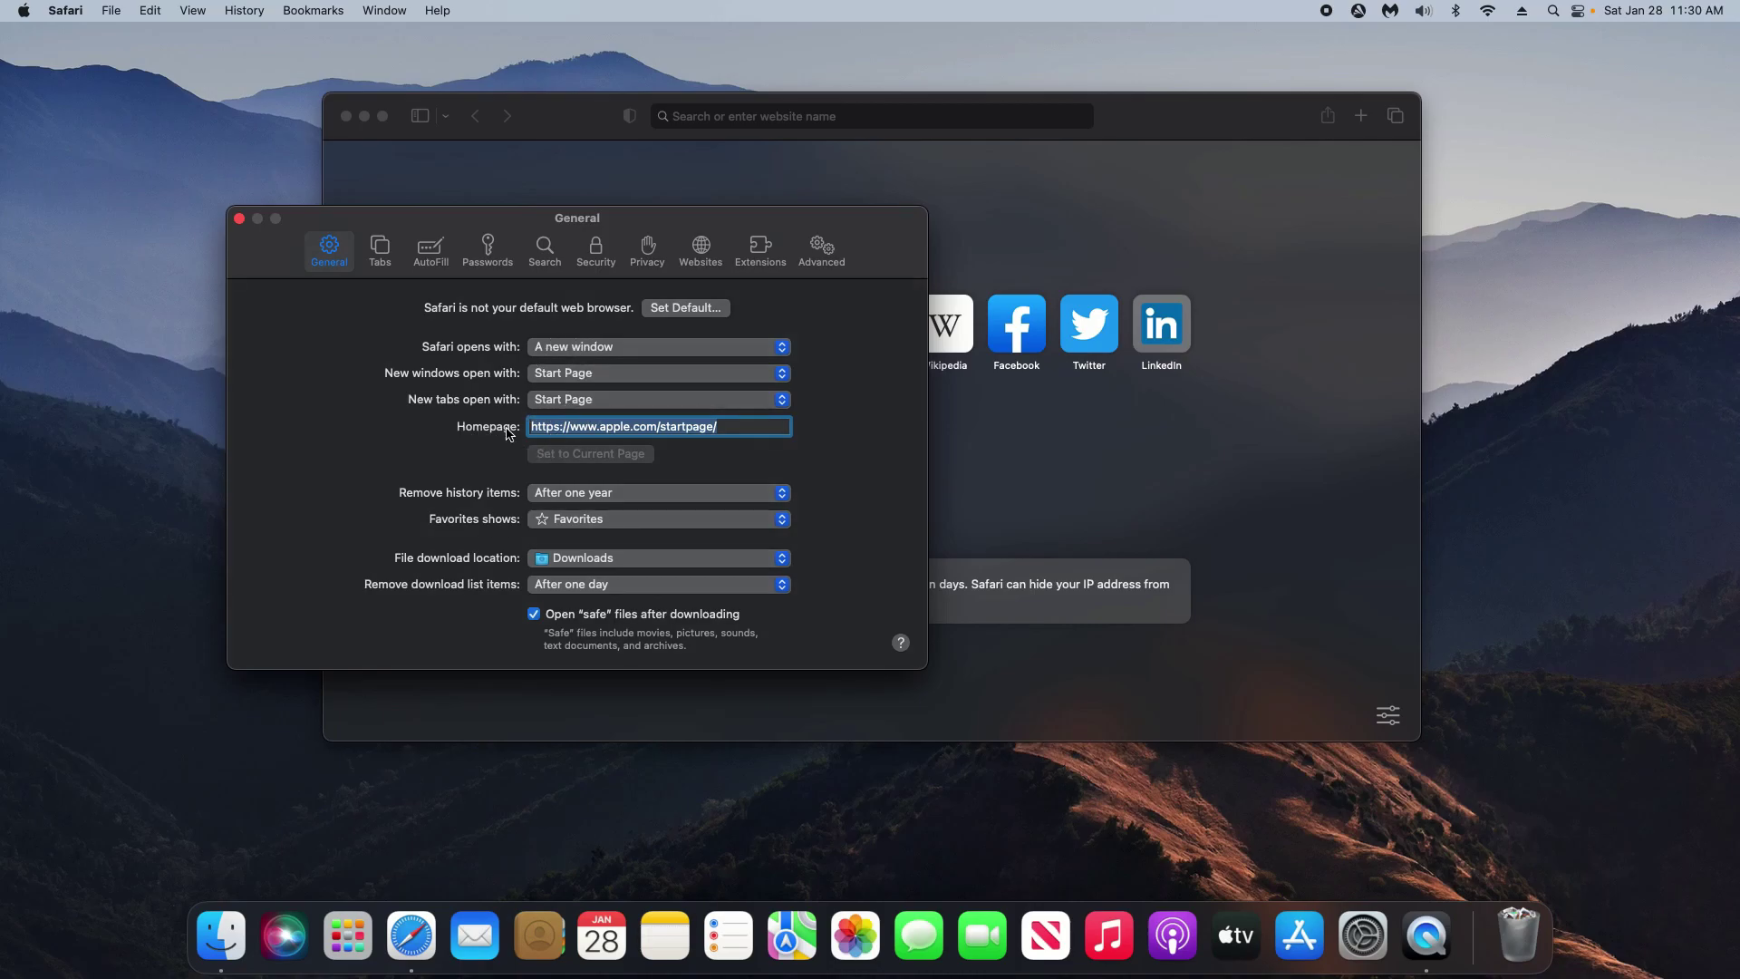
Open Safari's option for clearing the browsing history
left_click(251, 11)
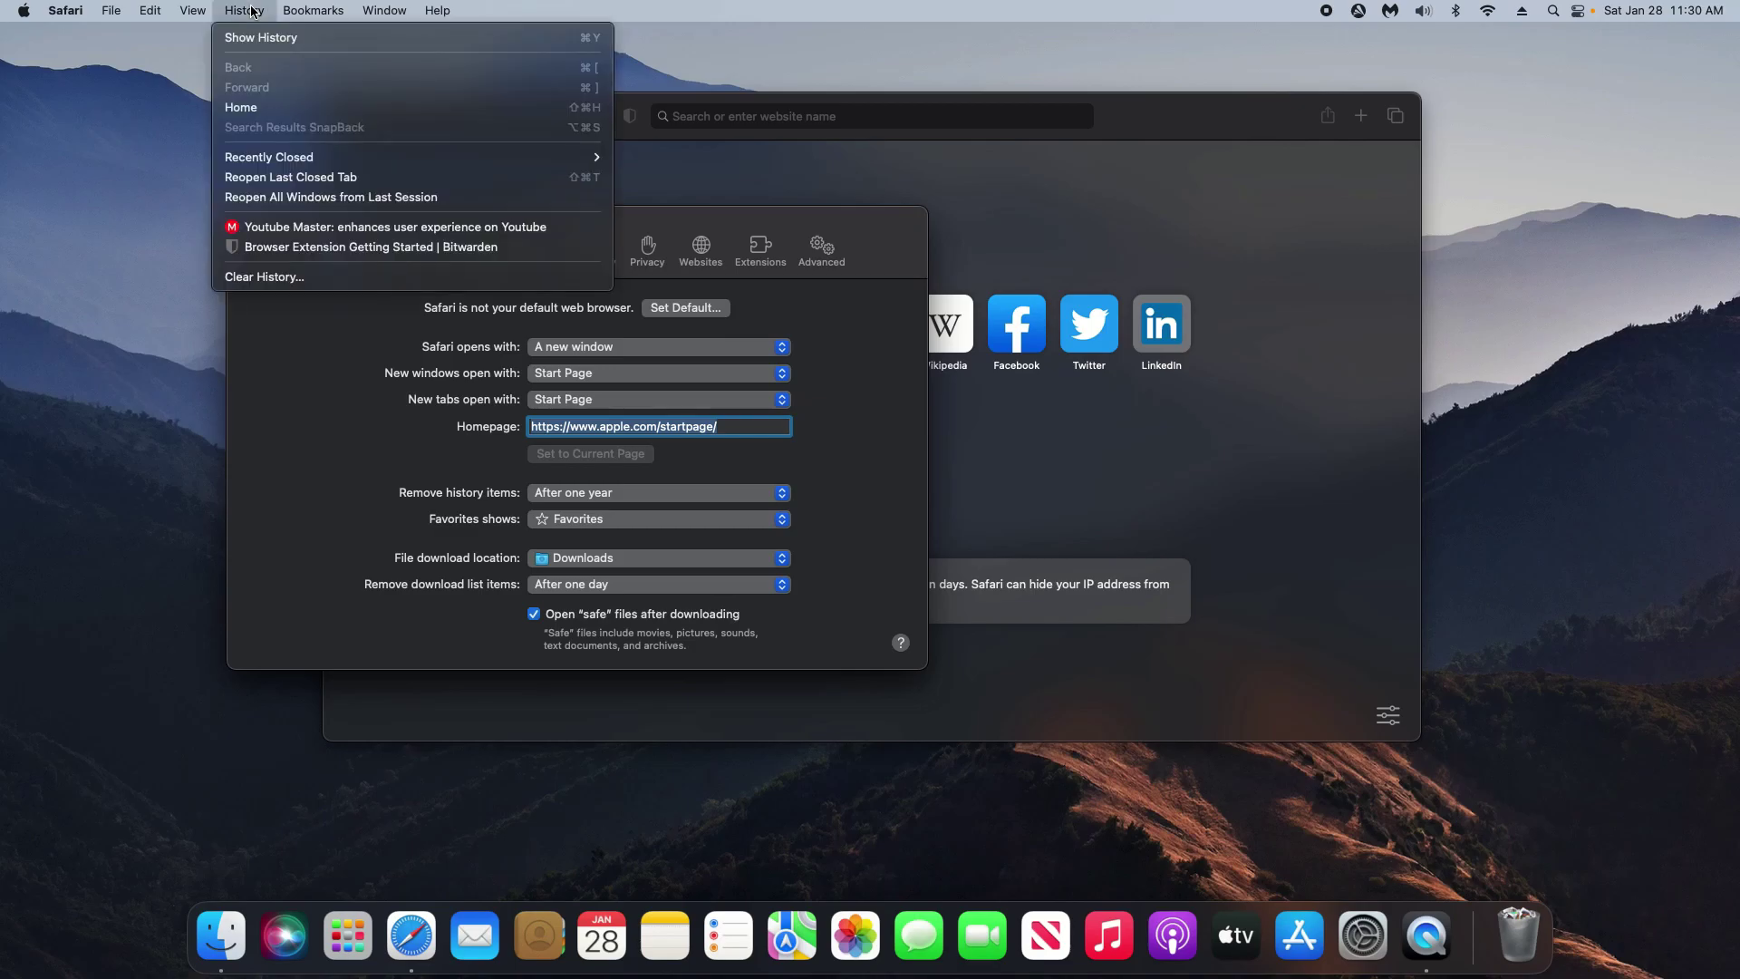
left_click(296, 284)
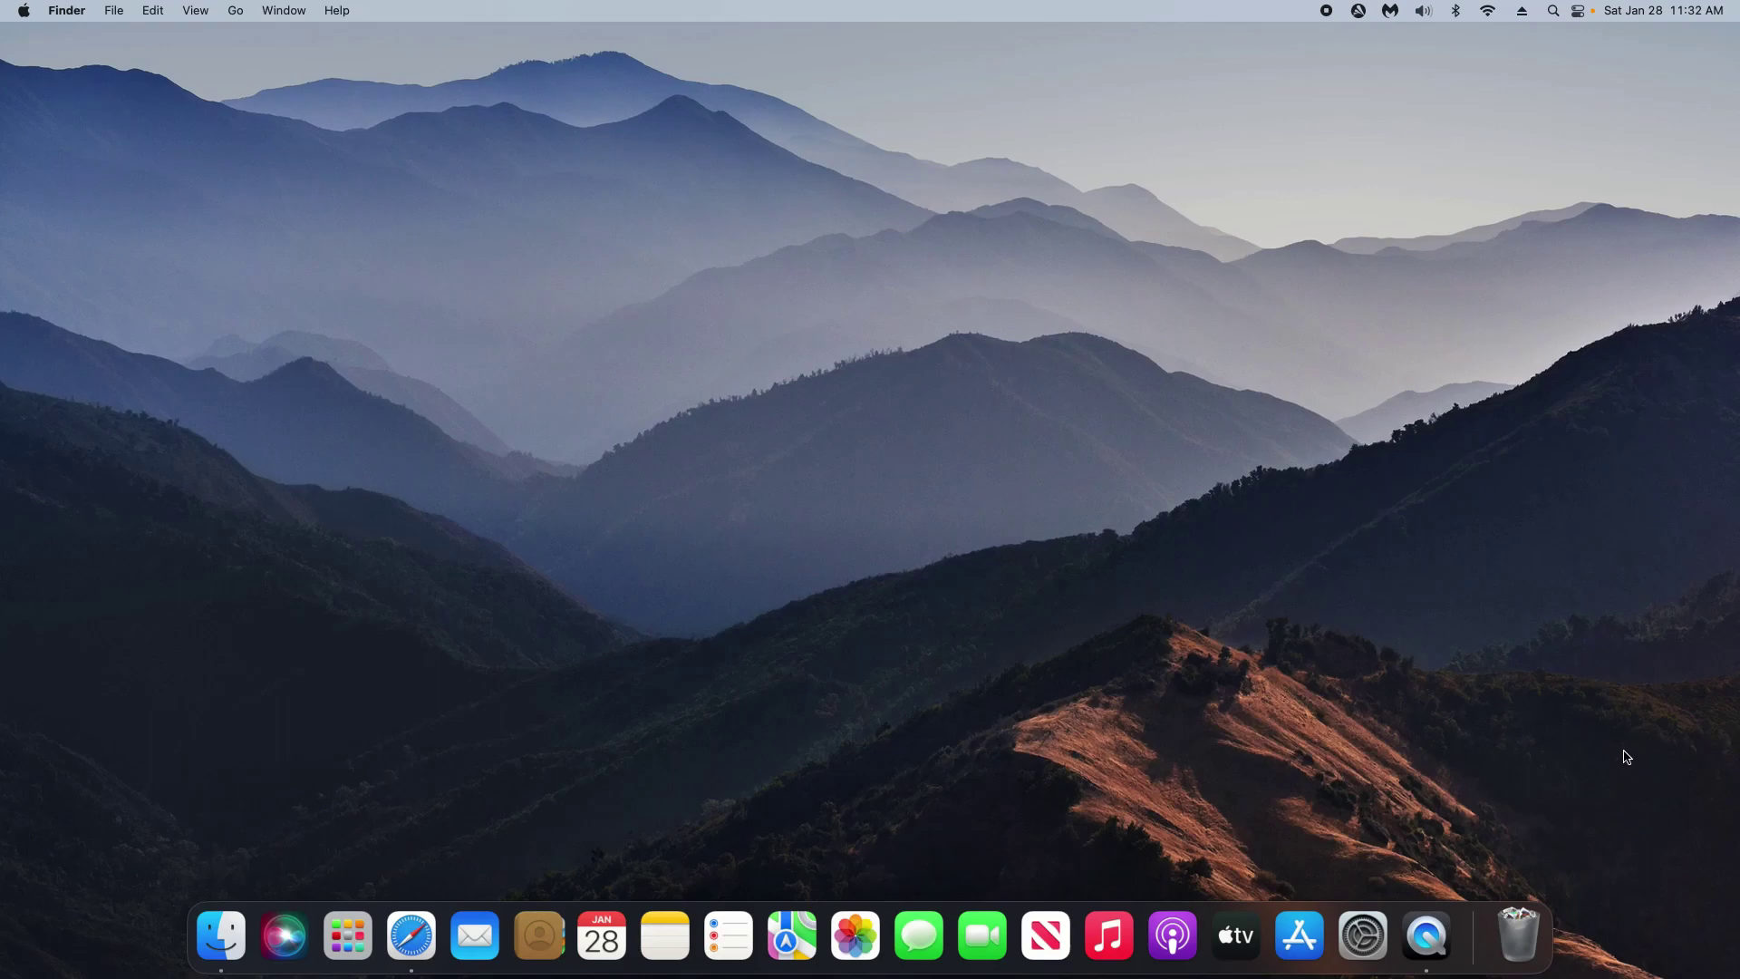
Find Software Update in System Settings and check for macOS updates, then open the App Store
left_click(26, 13)
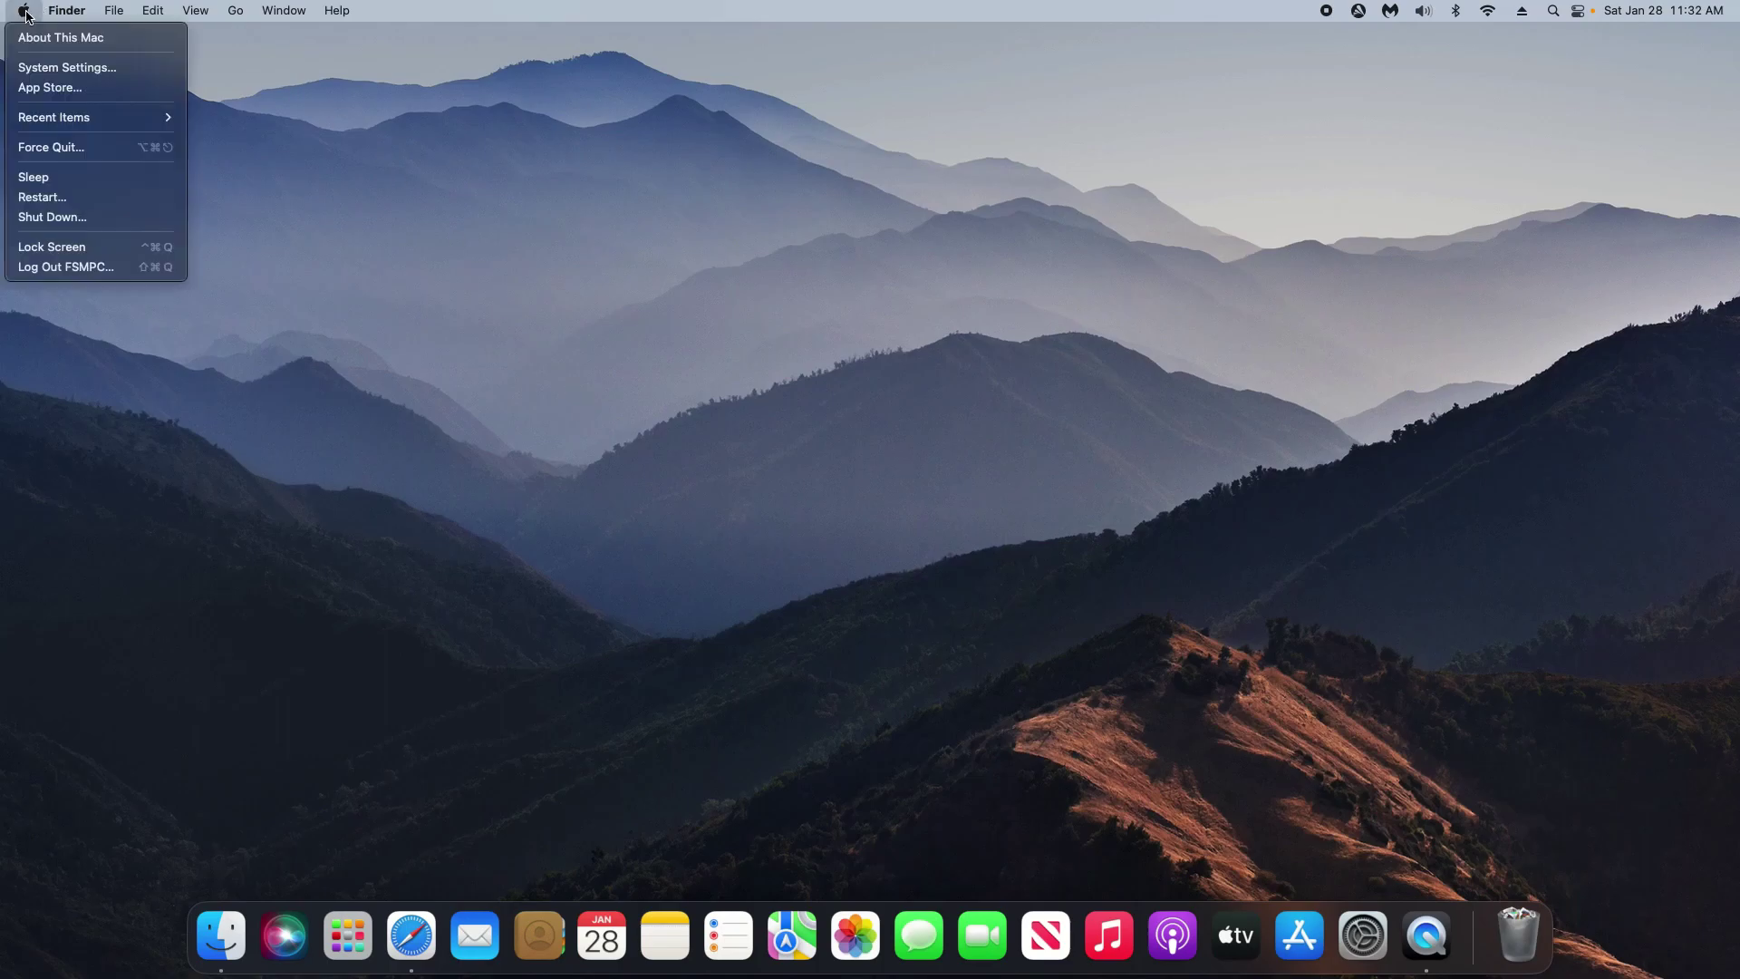
left_click(73, 71)
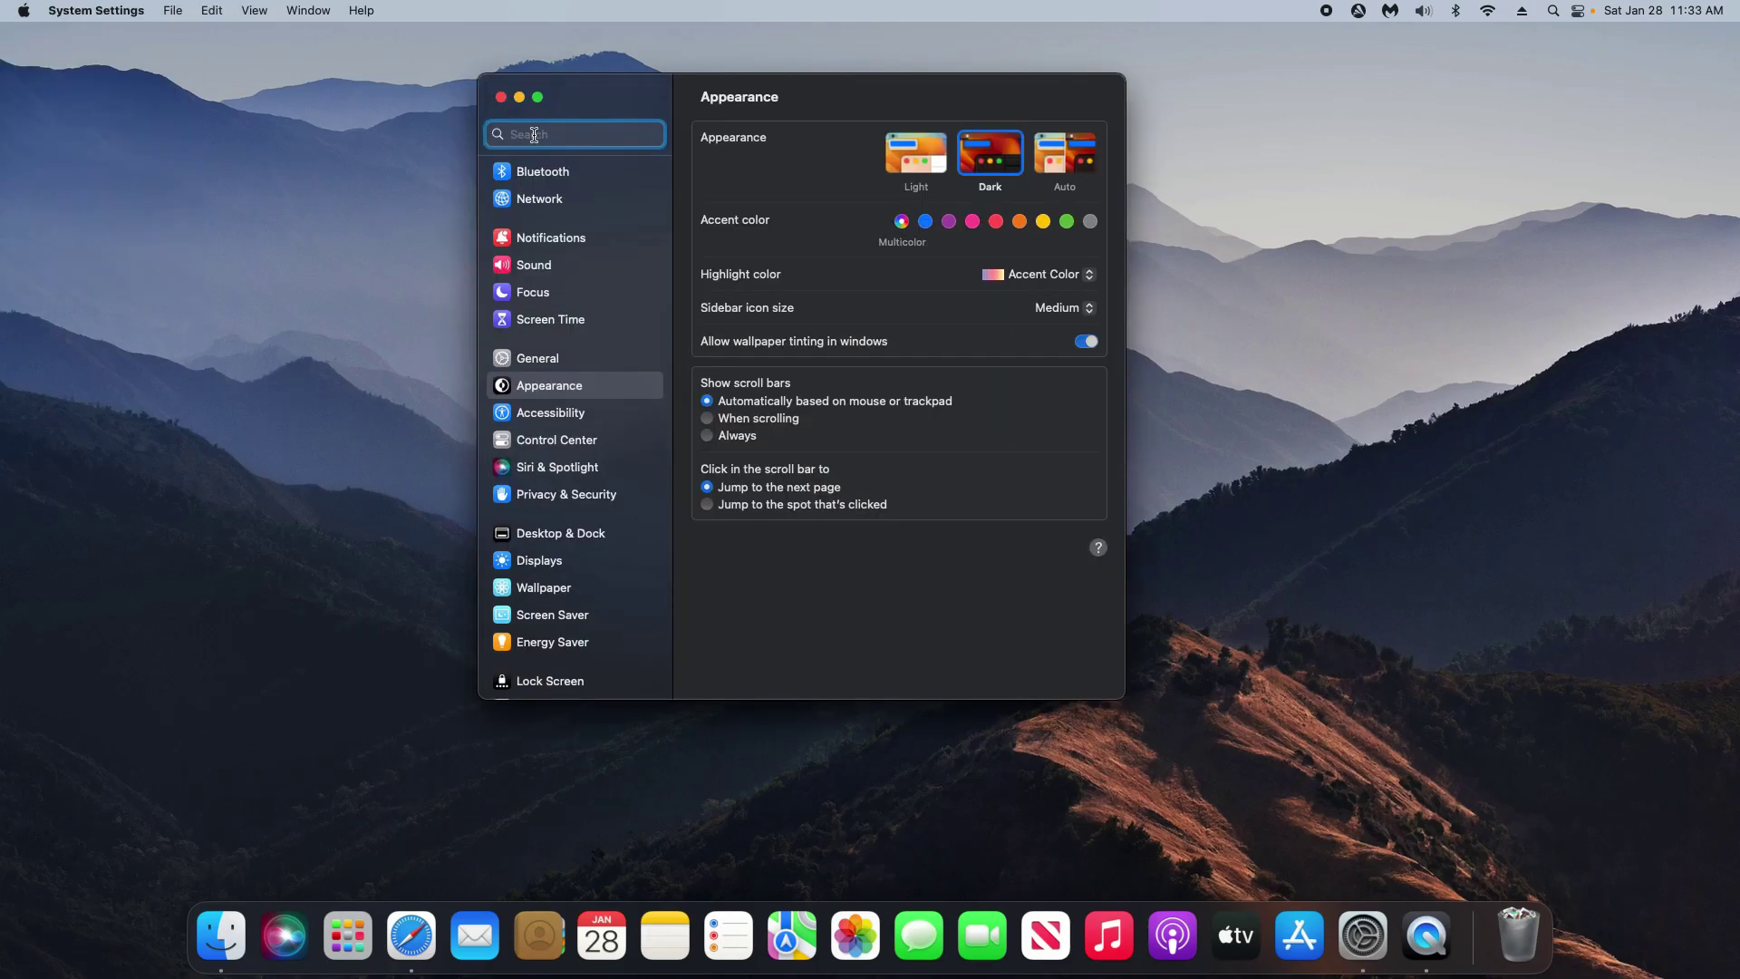
type("software update")
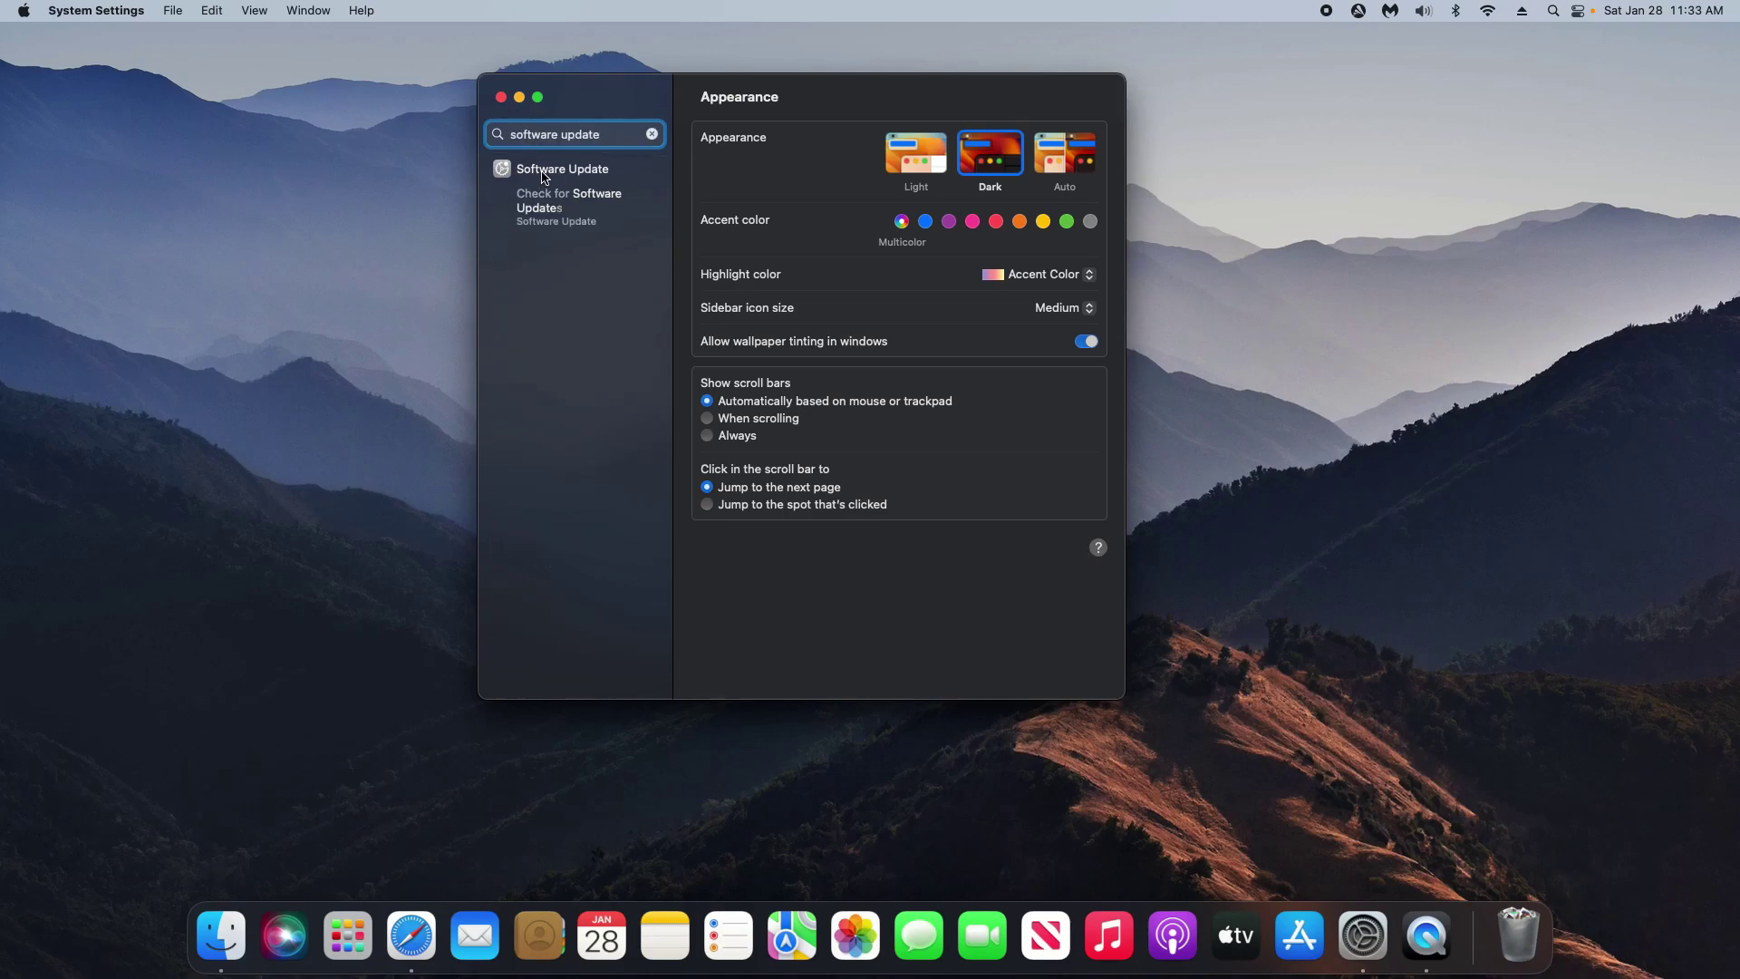
left_click(545, 178)
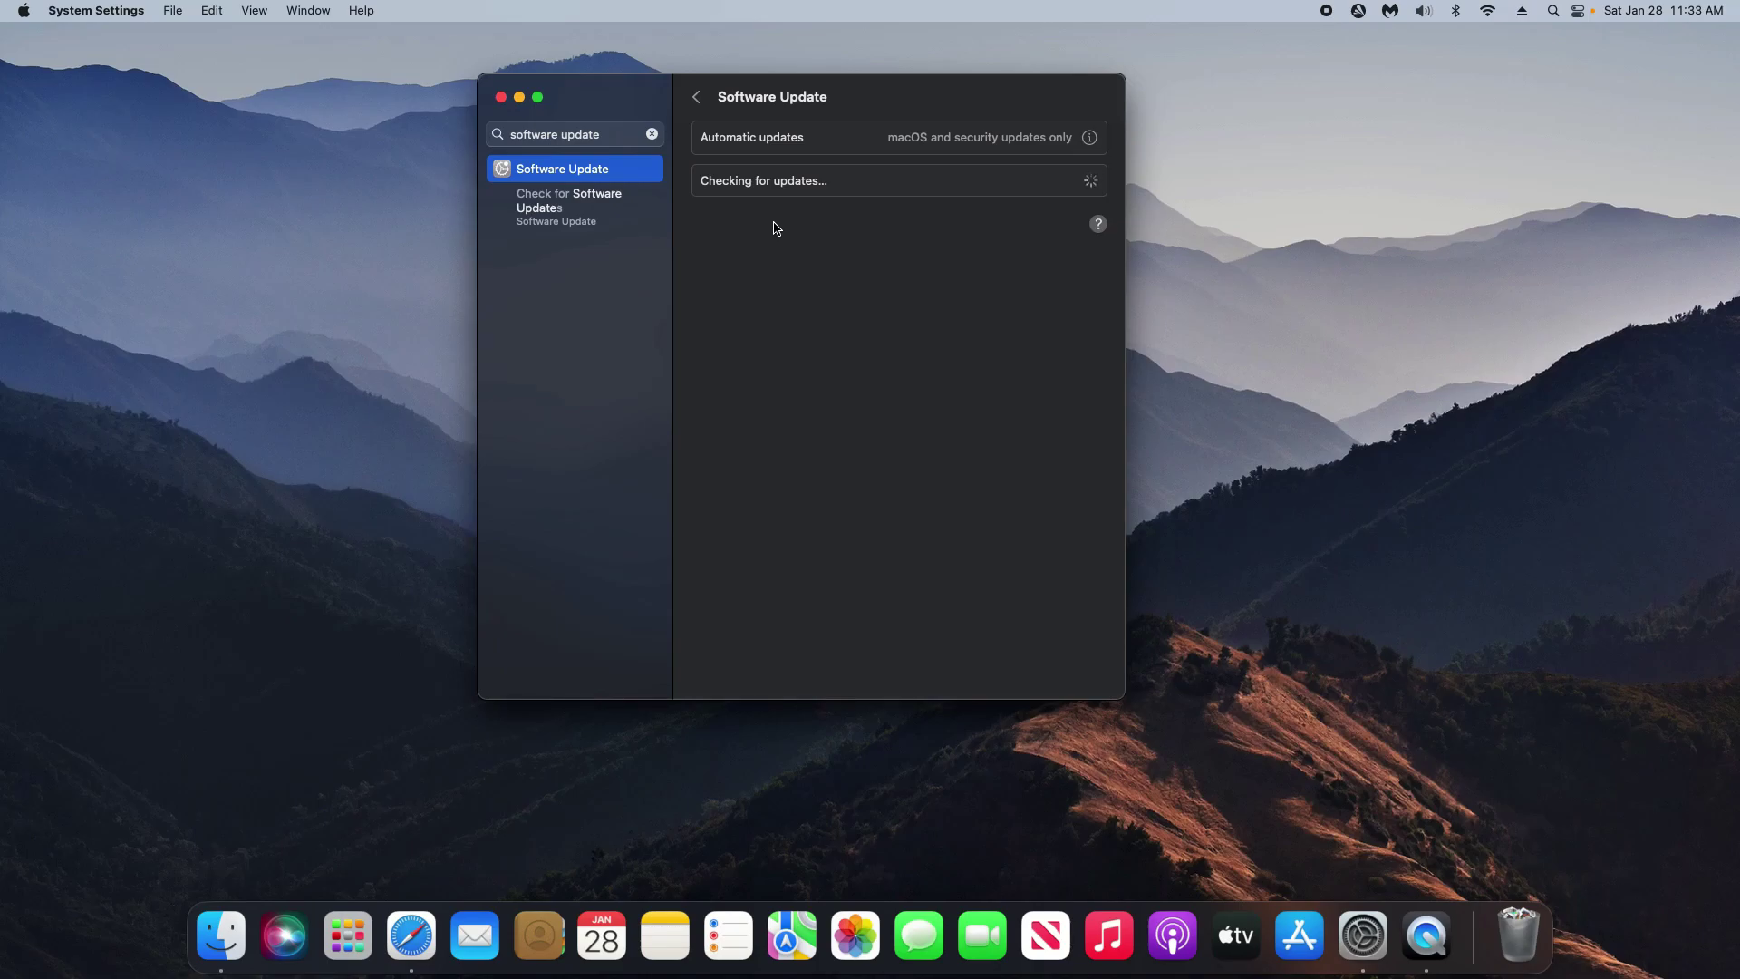
key("super+q")
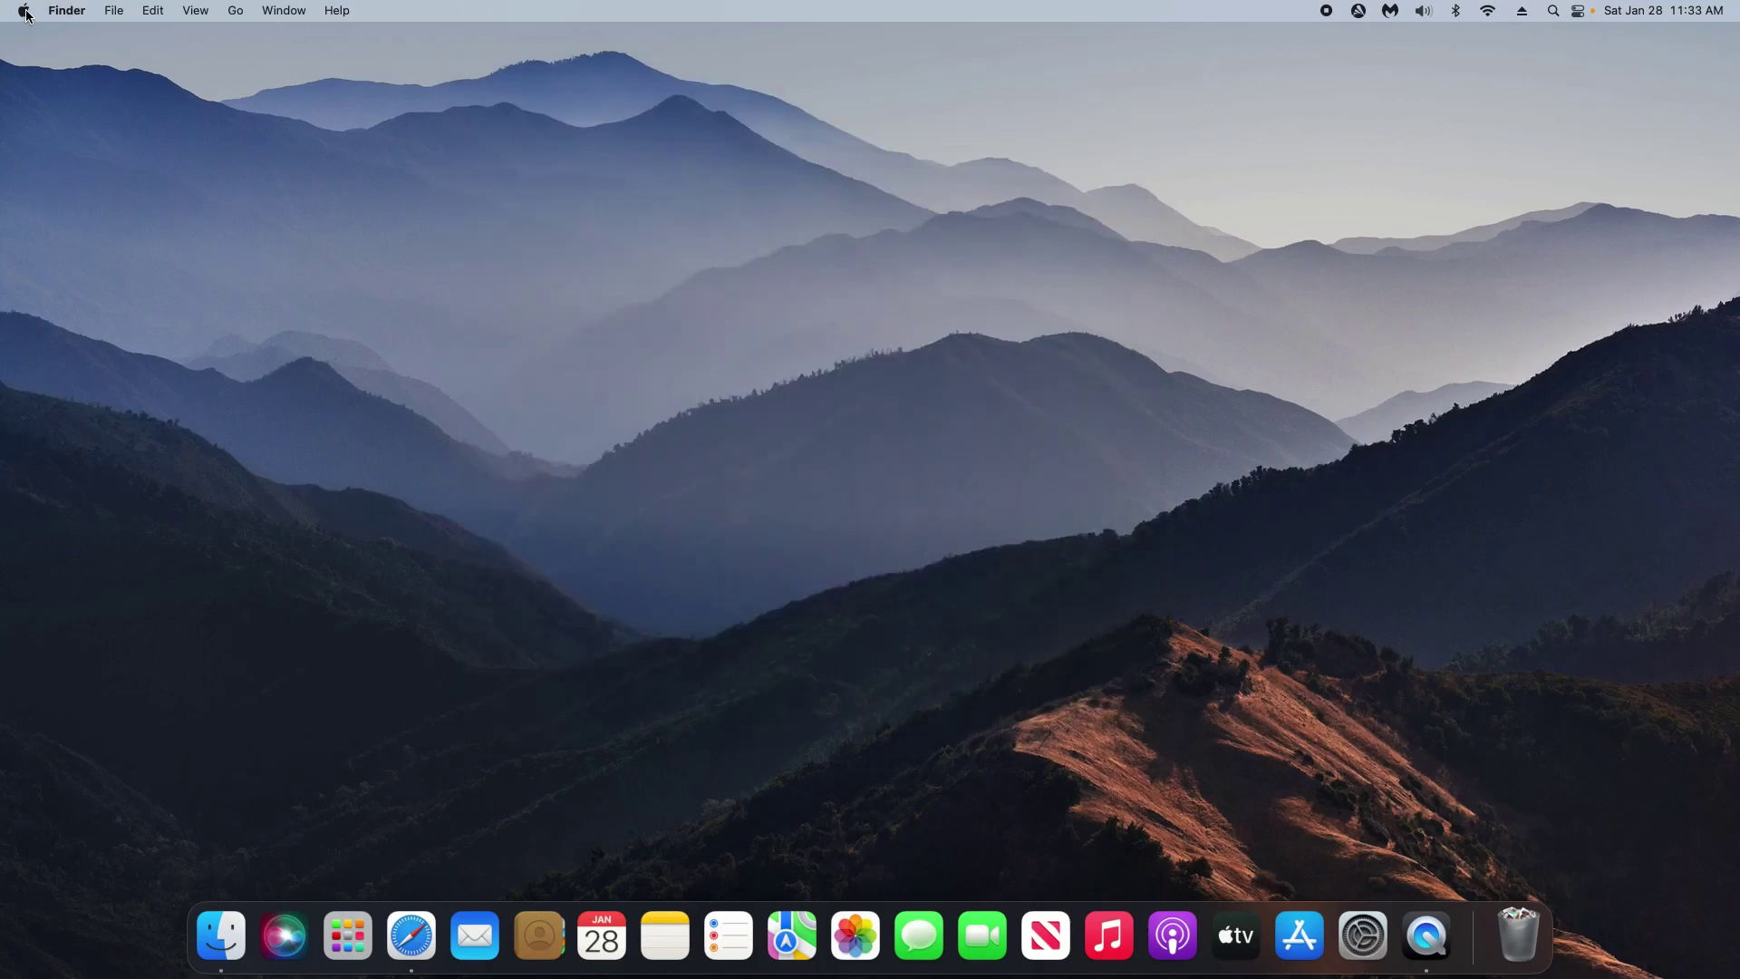
left_click(25, 11)
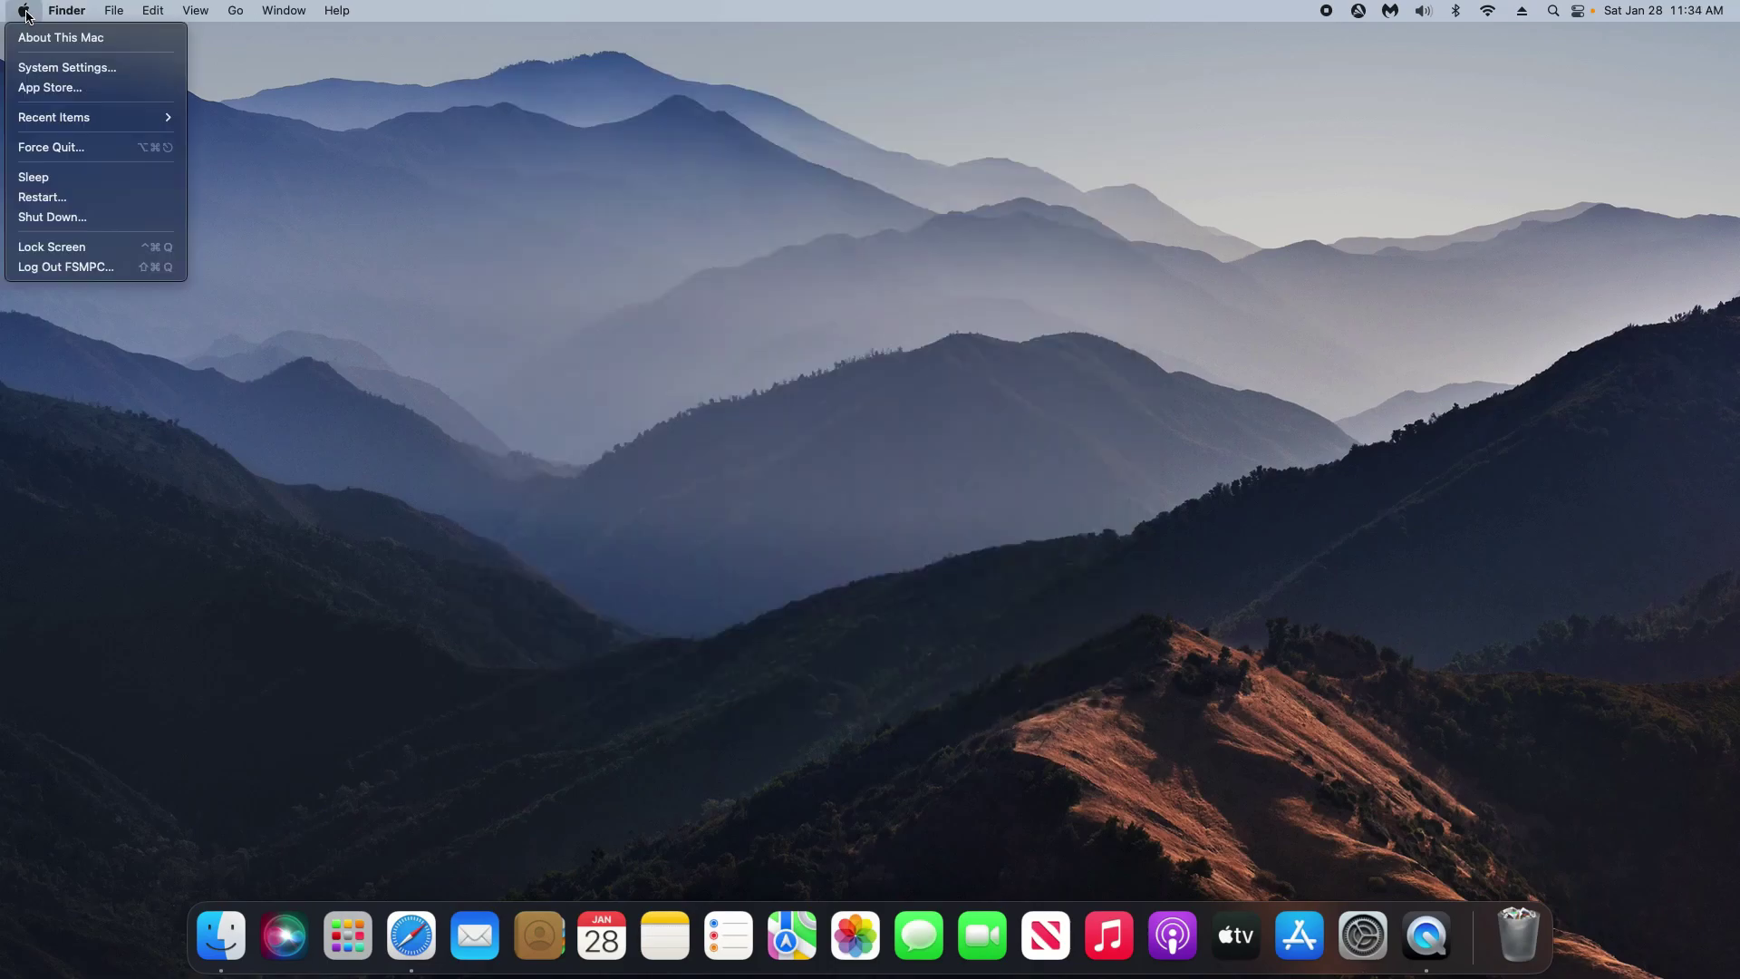
left_click(49, 88)
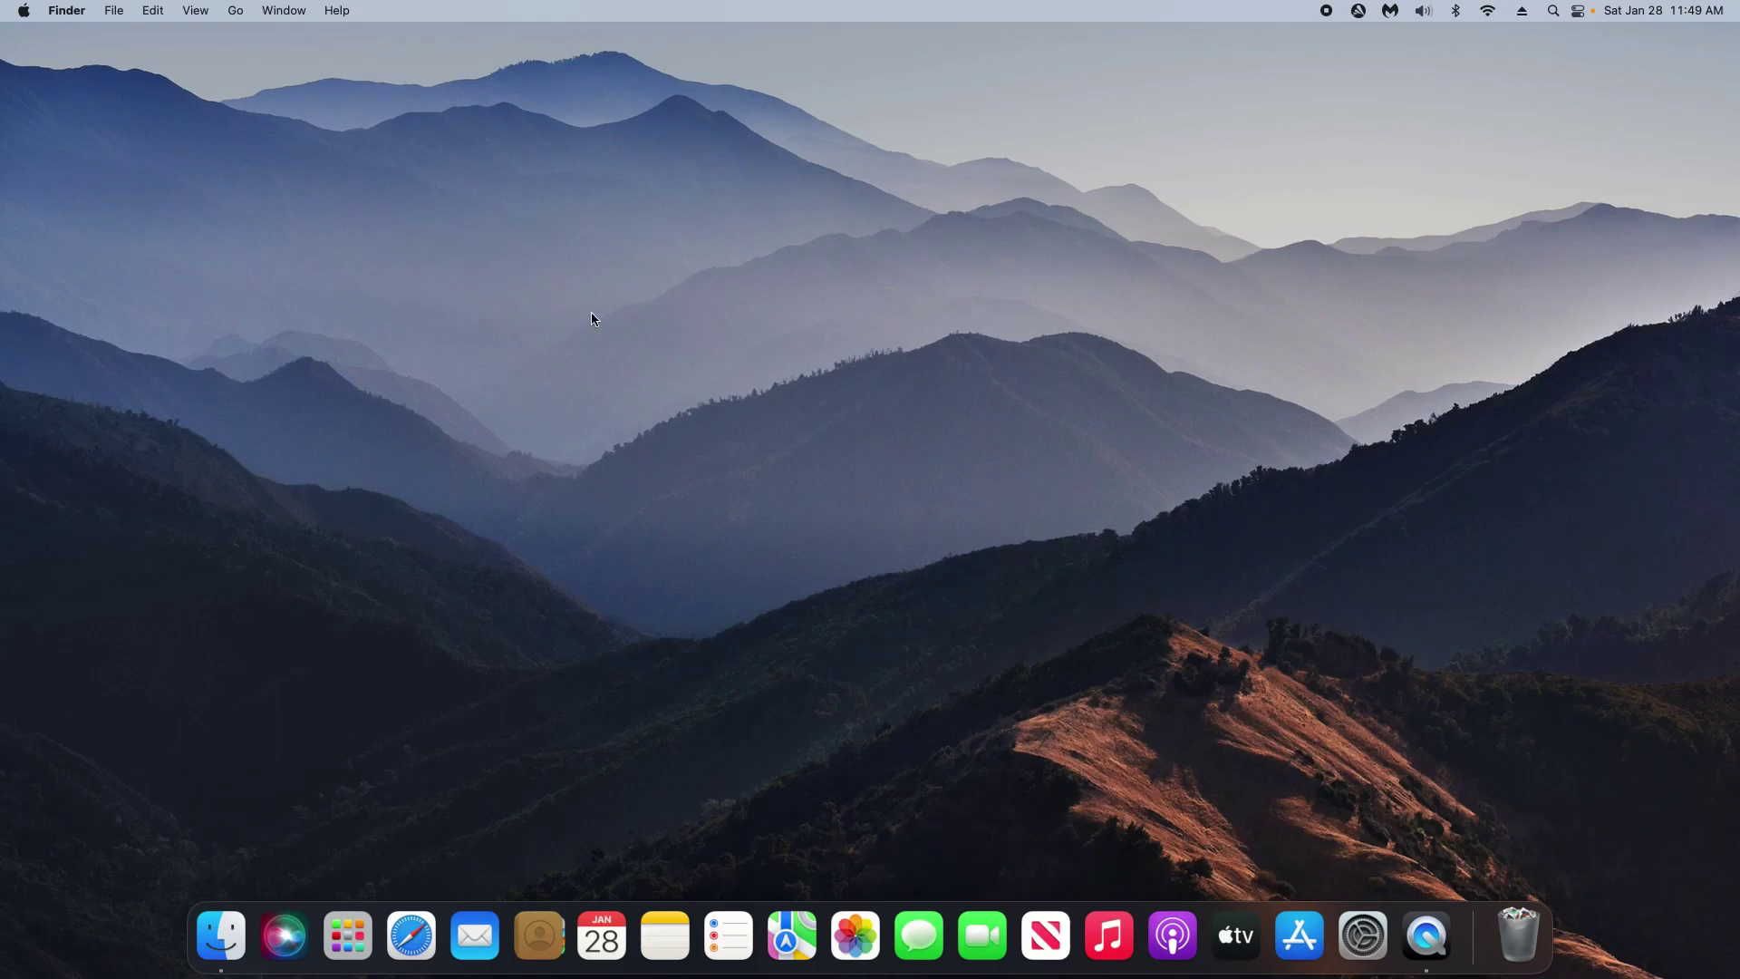
Search System Settings for login items and remove Skype from the applications that open at login
left_click(24, 17)
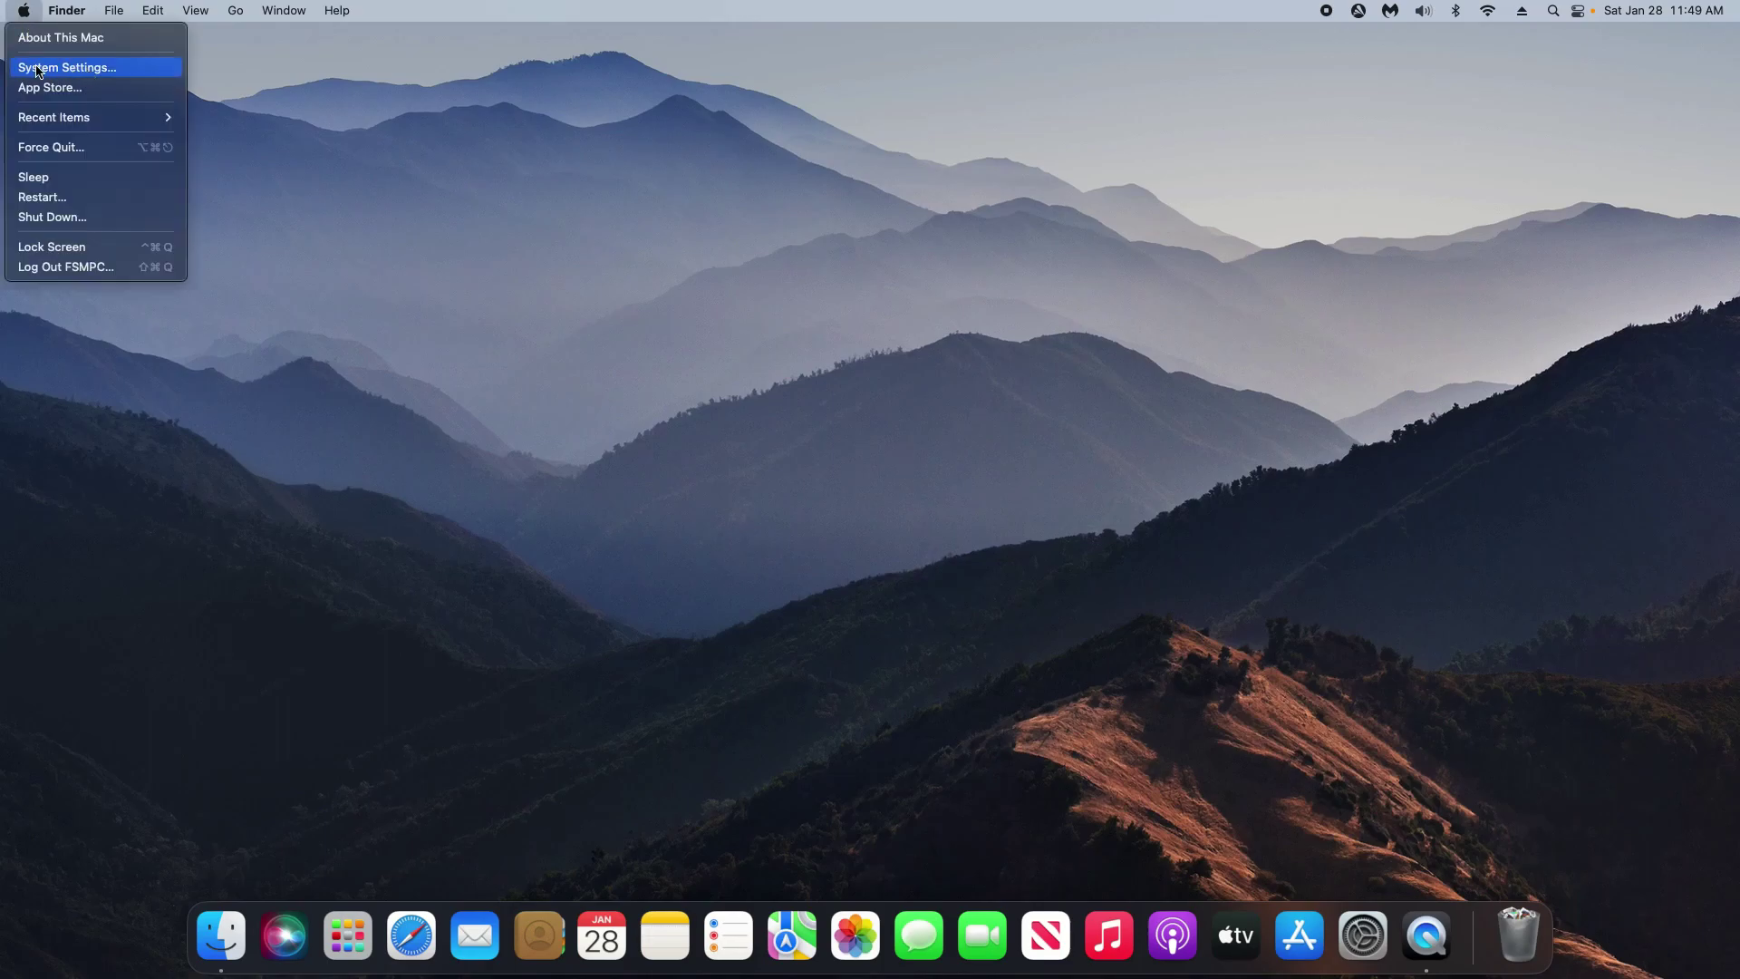
left_click(63, 71)
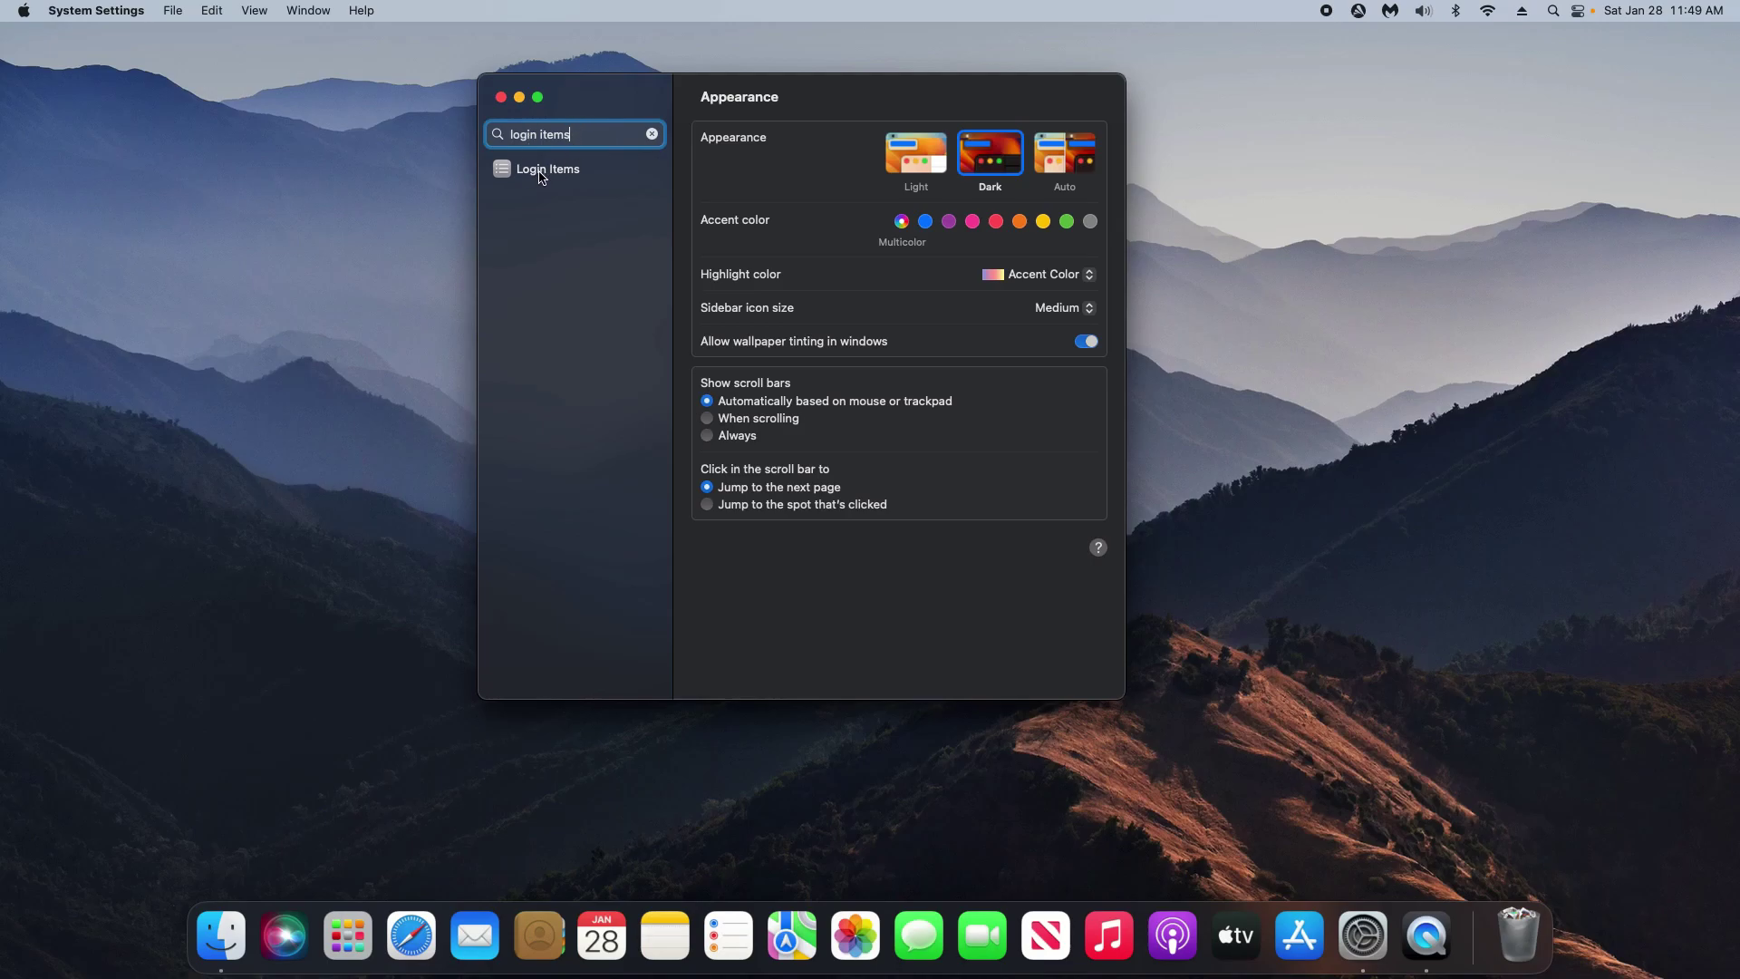
left_click(541, 172)
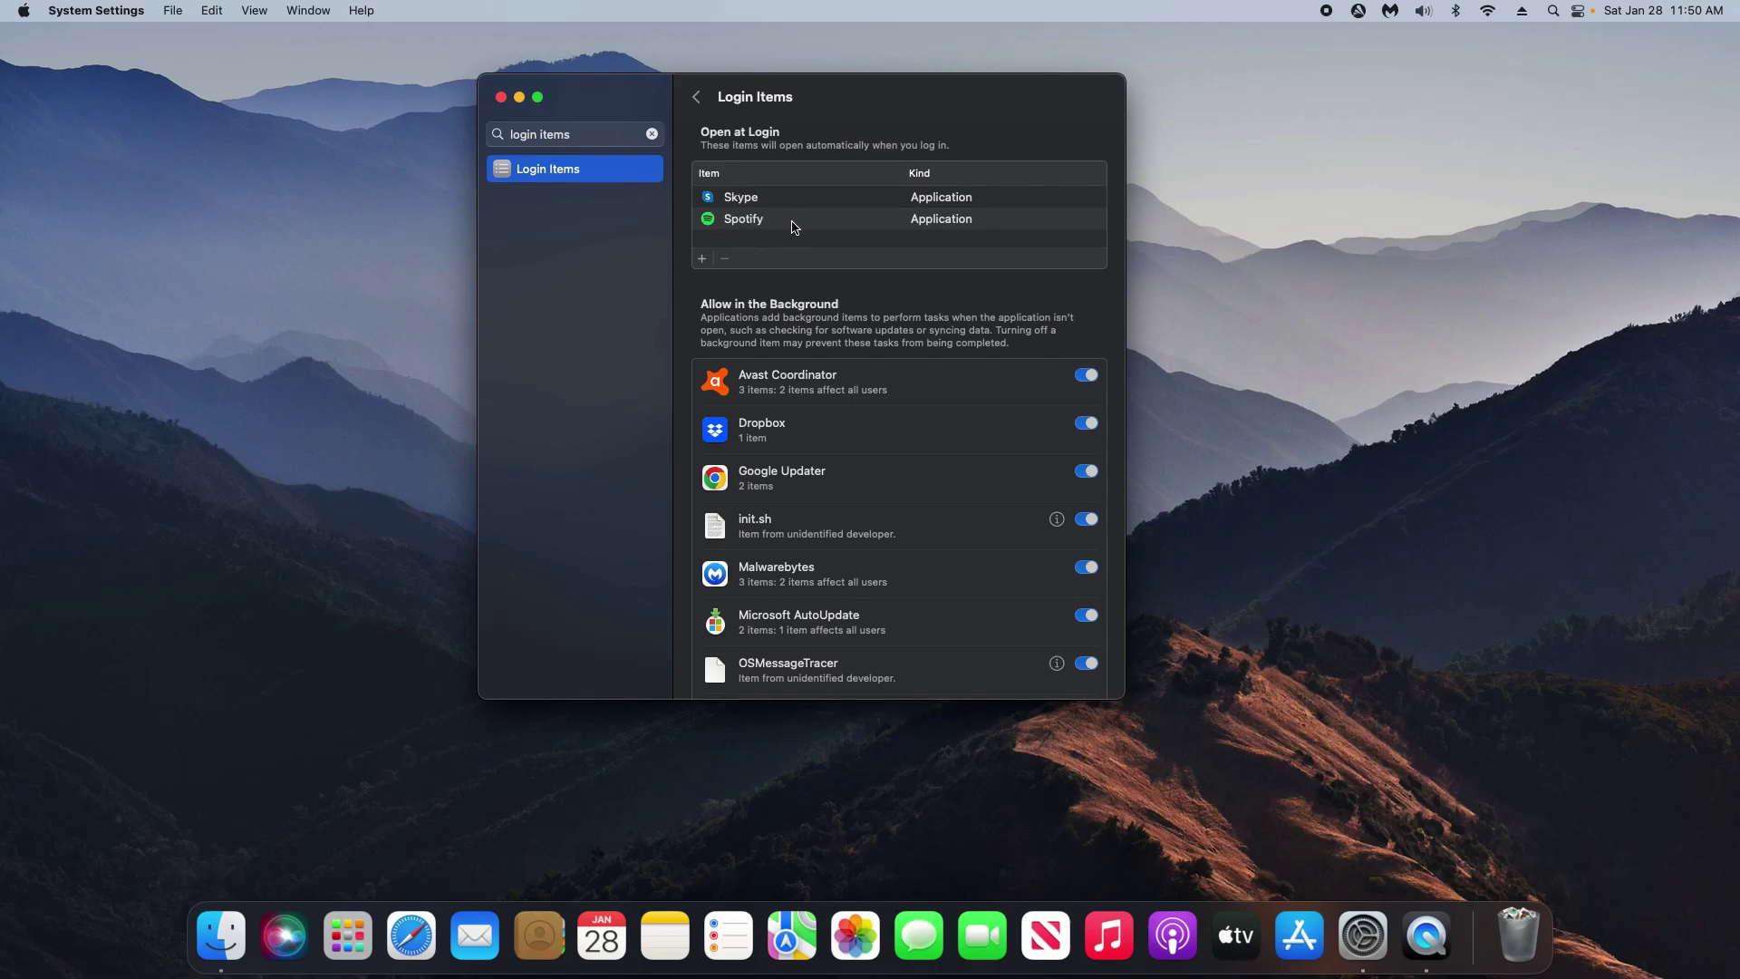
left_click(758, 207)
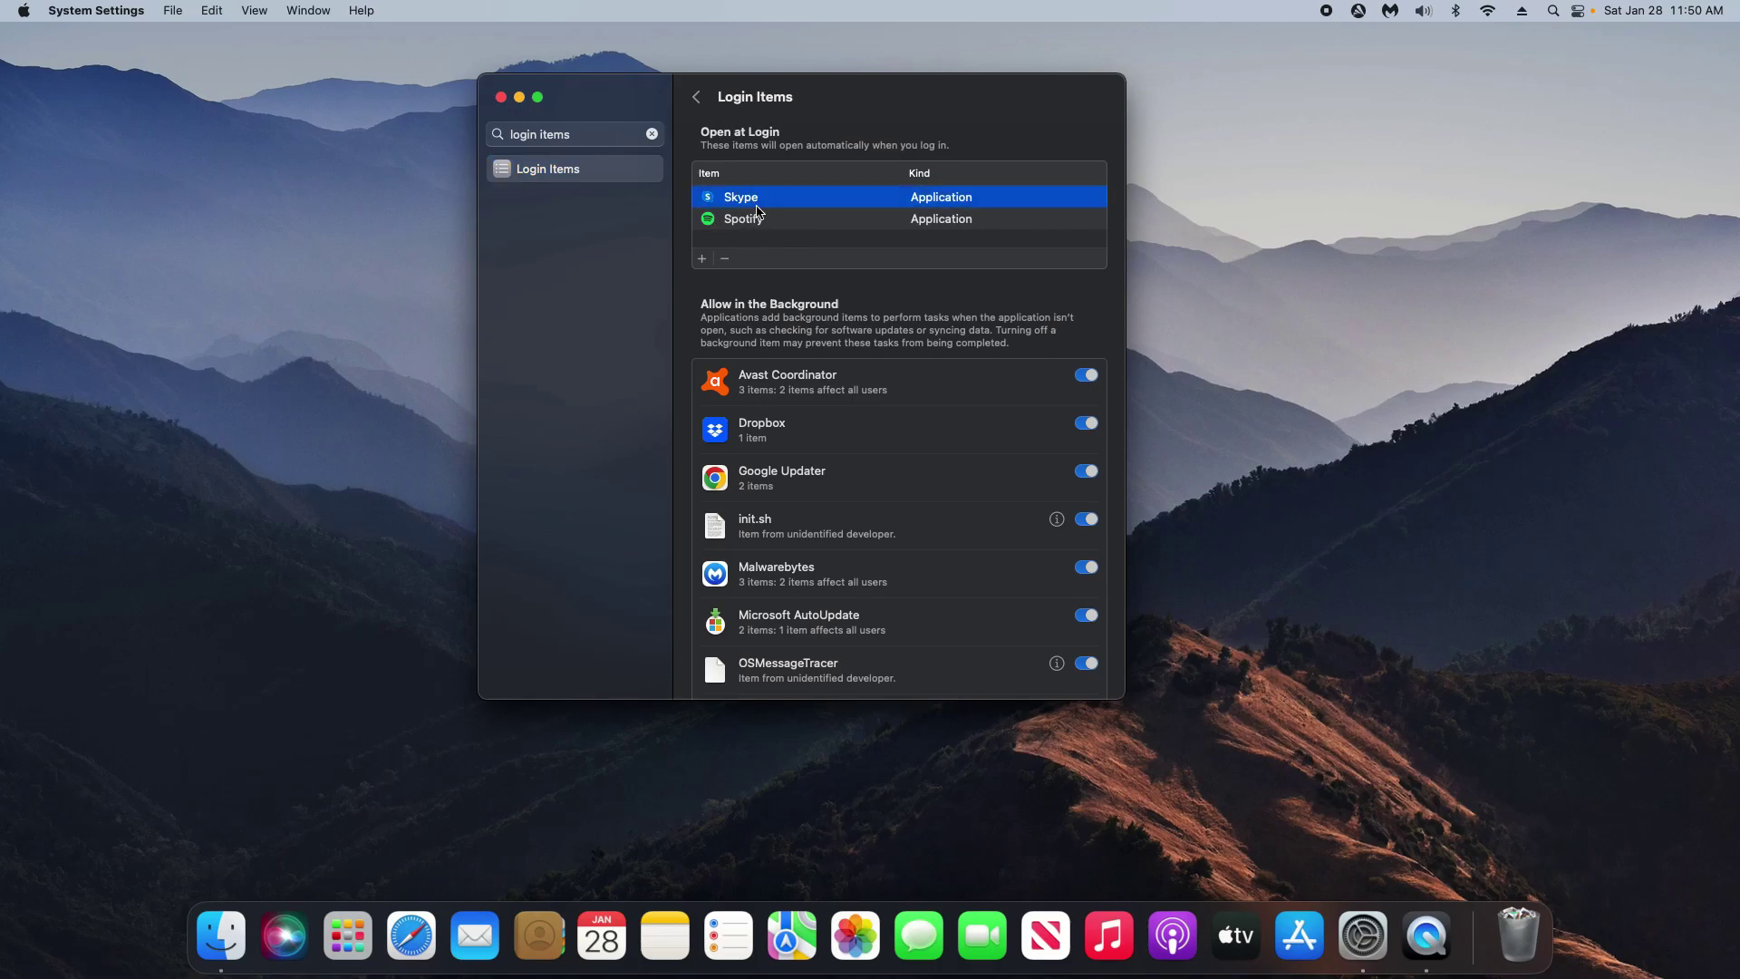
left_click(725, 260)
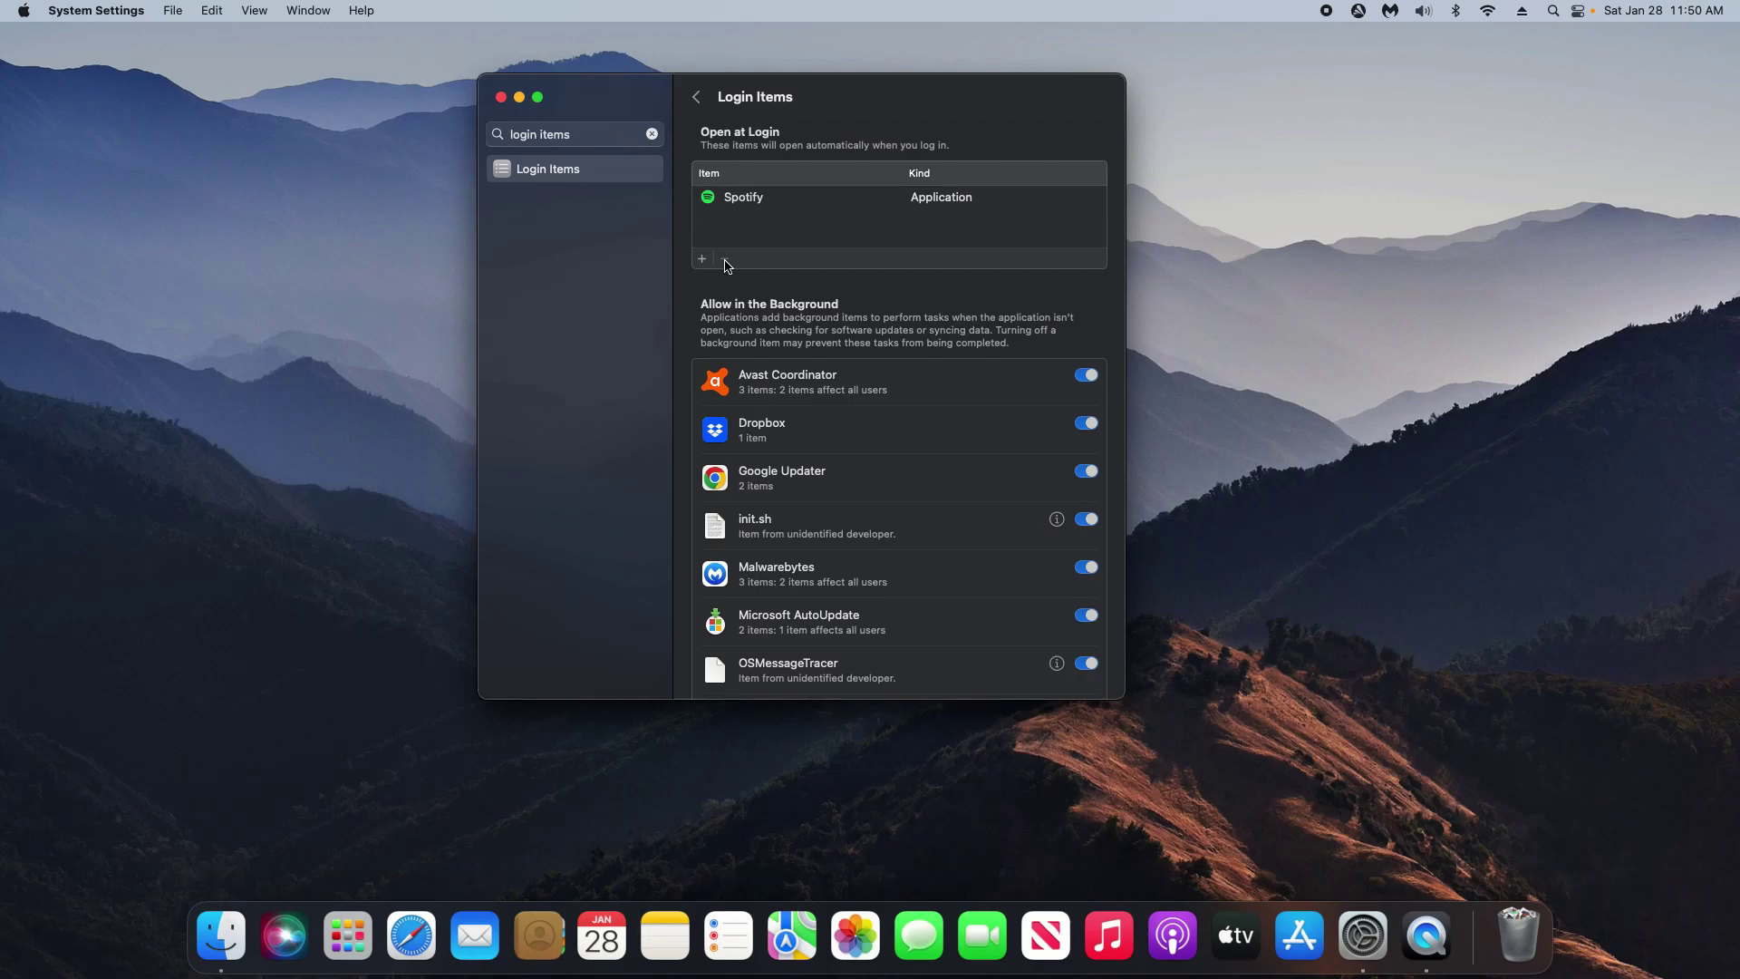
left_click(726, 260)
Turn off Spotify's permission to run in the background in the Login Items settings
scroll(736, 466, "down", 5)
scroll(736, 467, "down", 2)
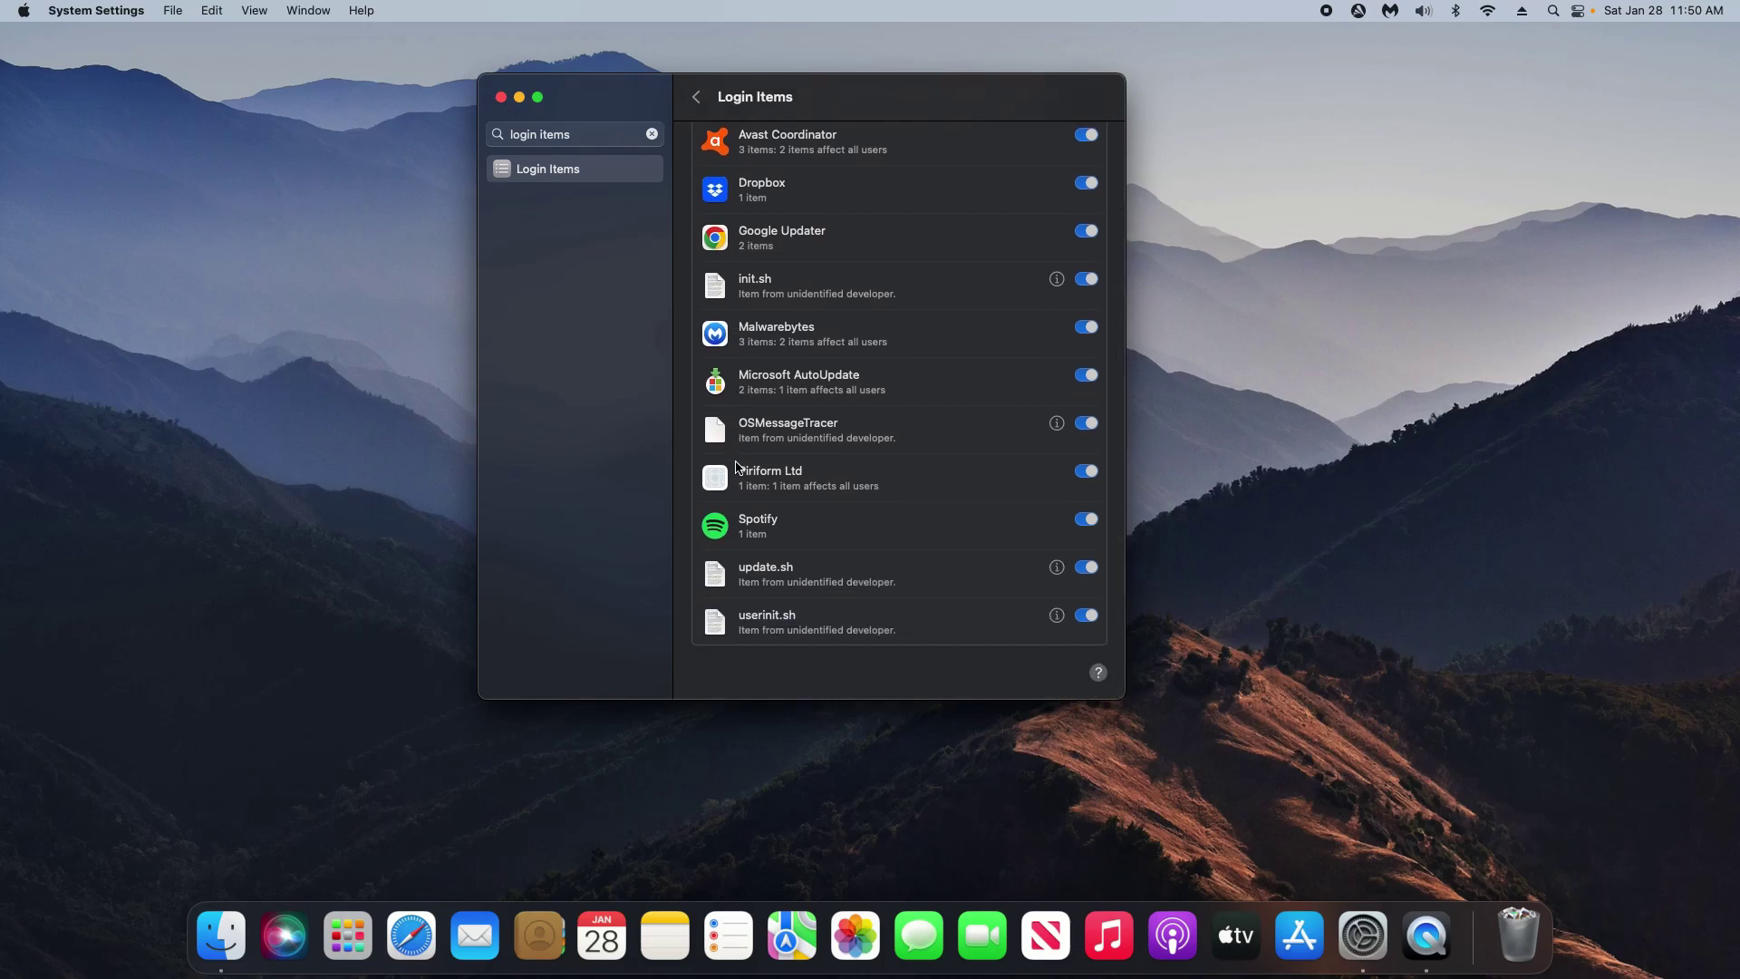
left_click(1085, 521)
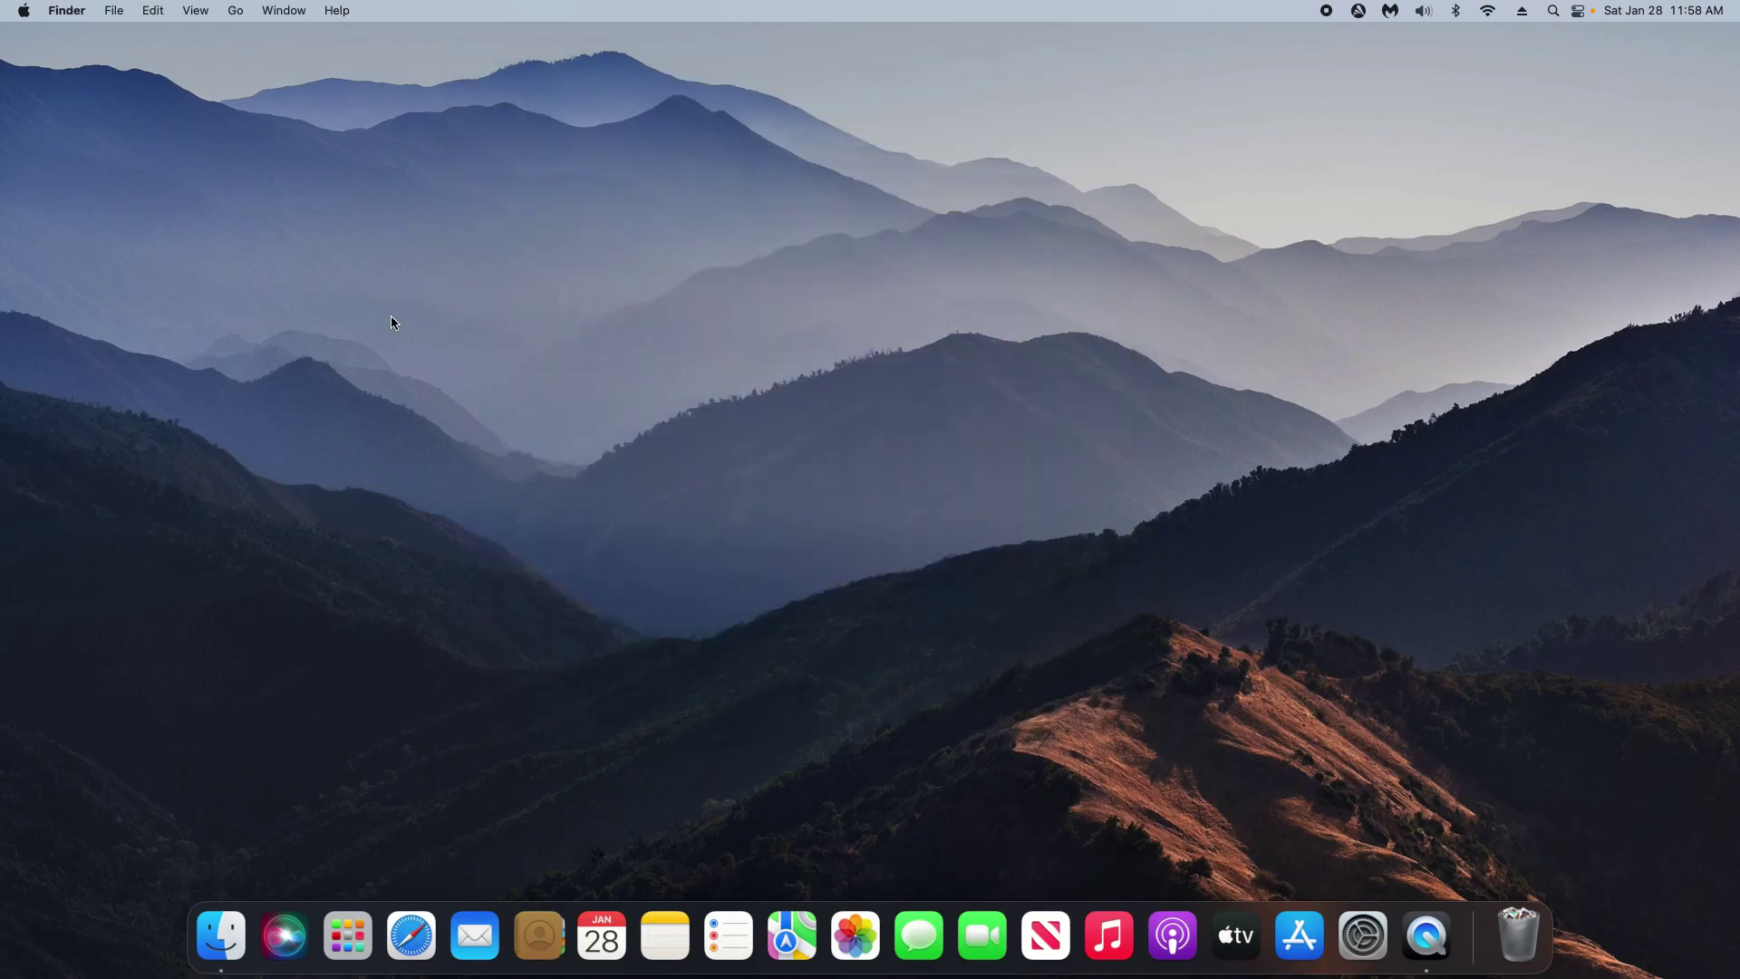
Search System Settings for optimize storage and review the Storage usage, recommendations and per-category list
left_click(24, 13)
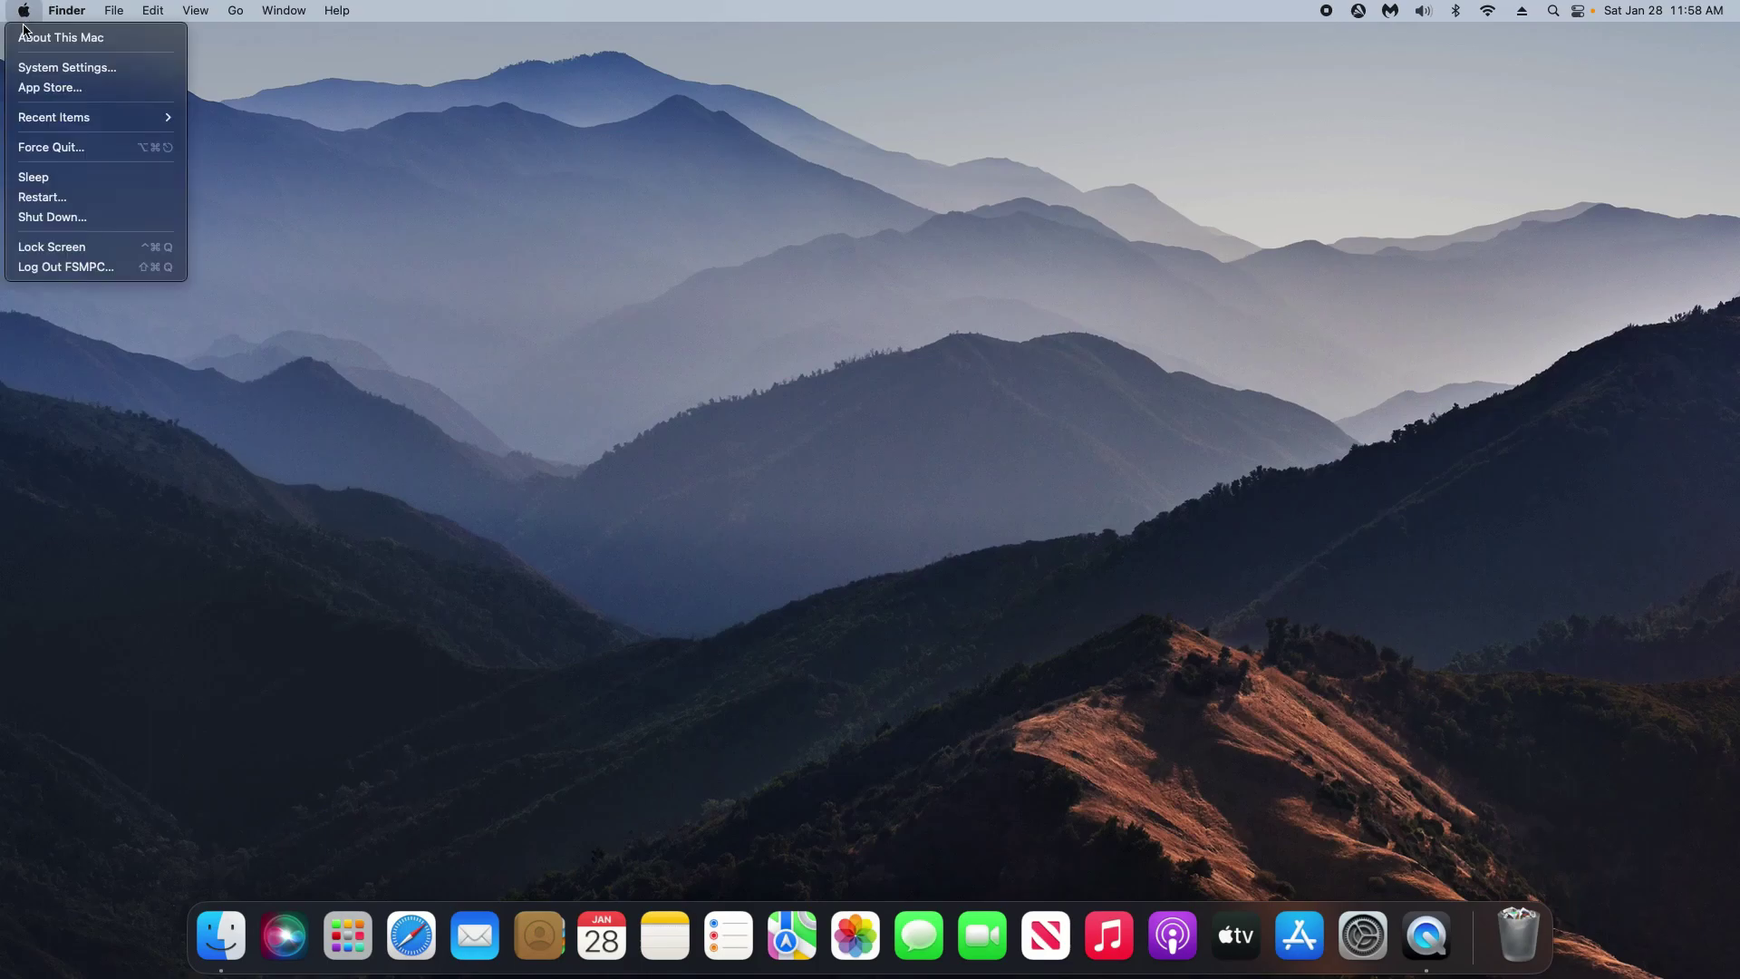
left_click(43, 72)
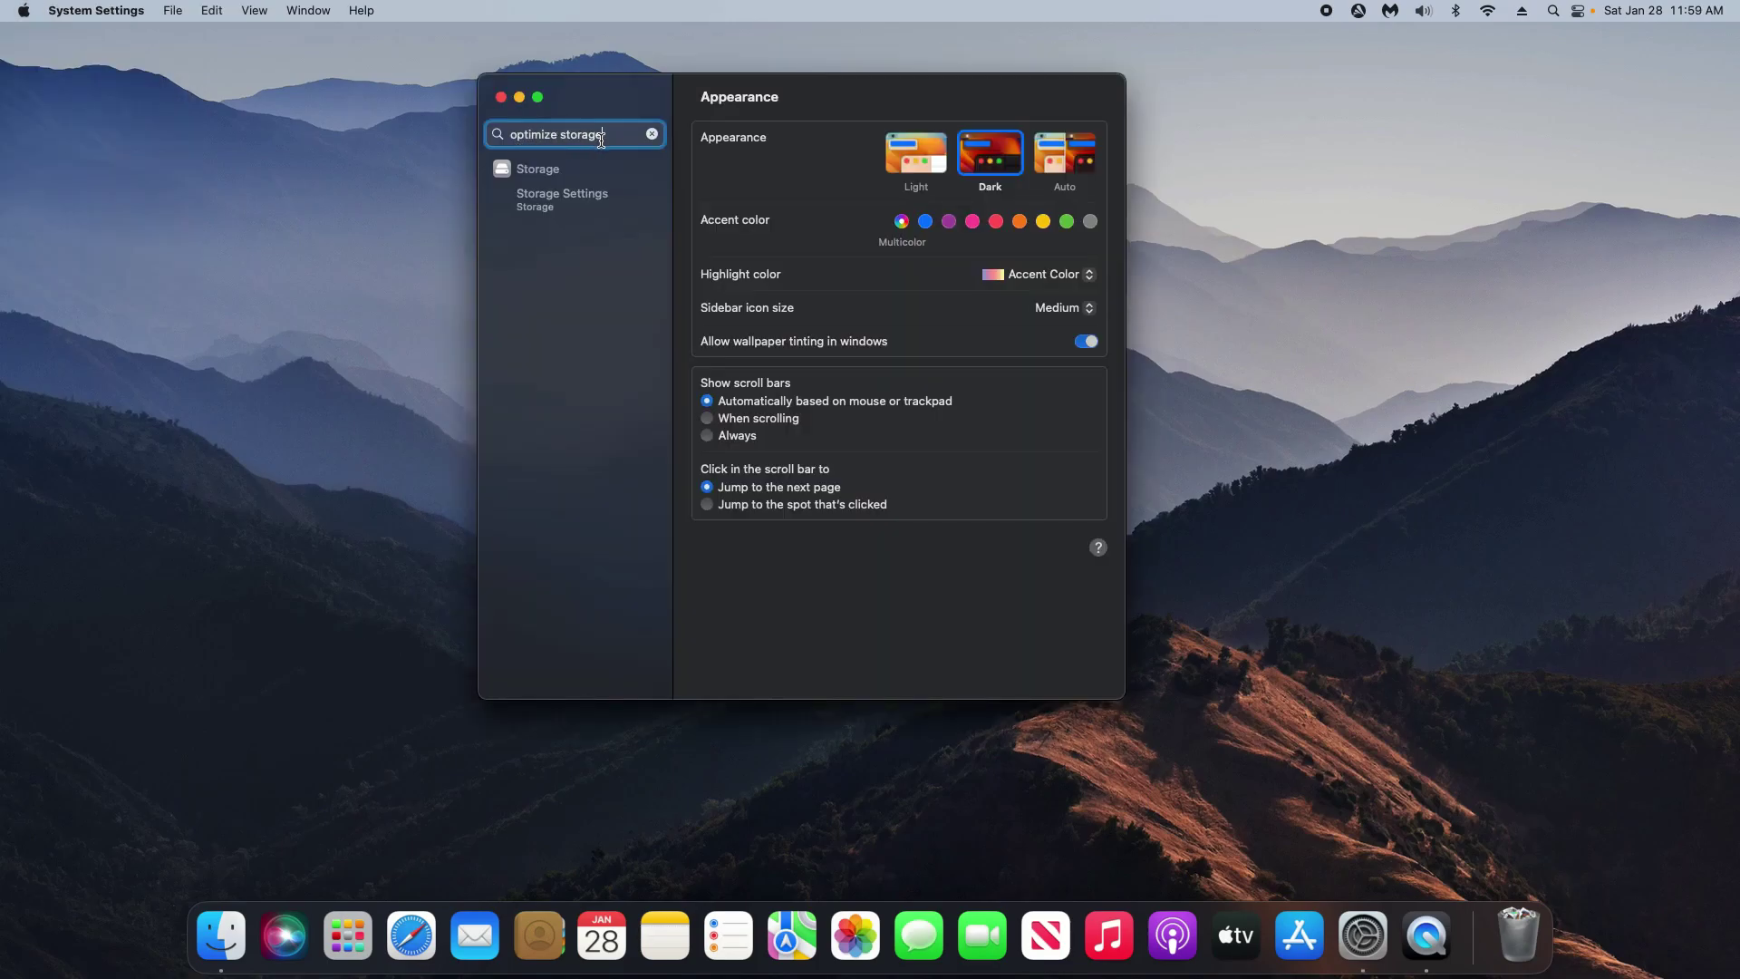
left_click(539, 175)
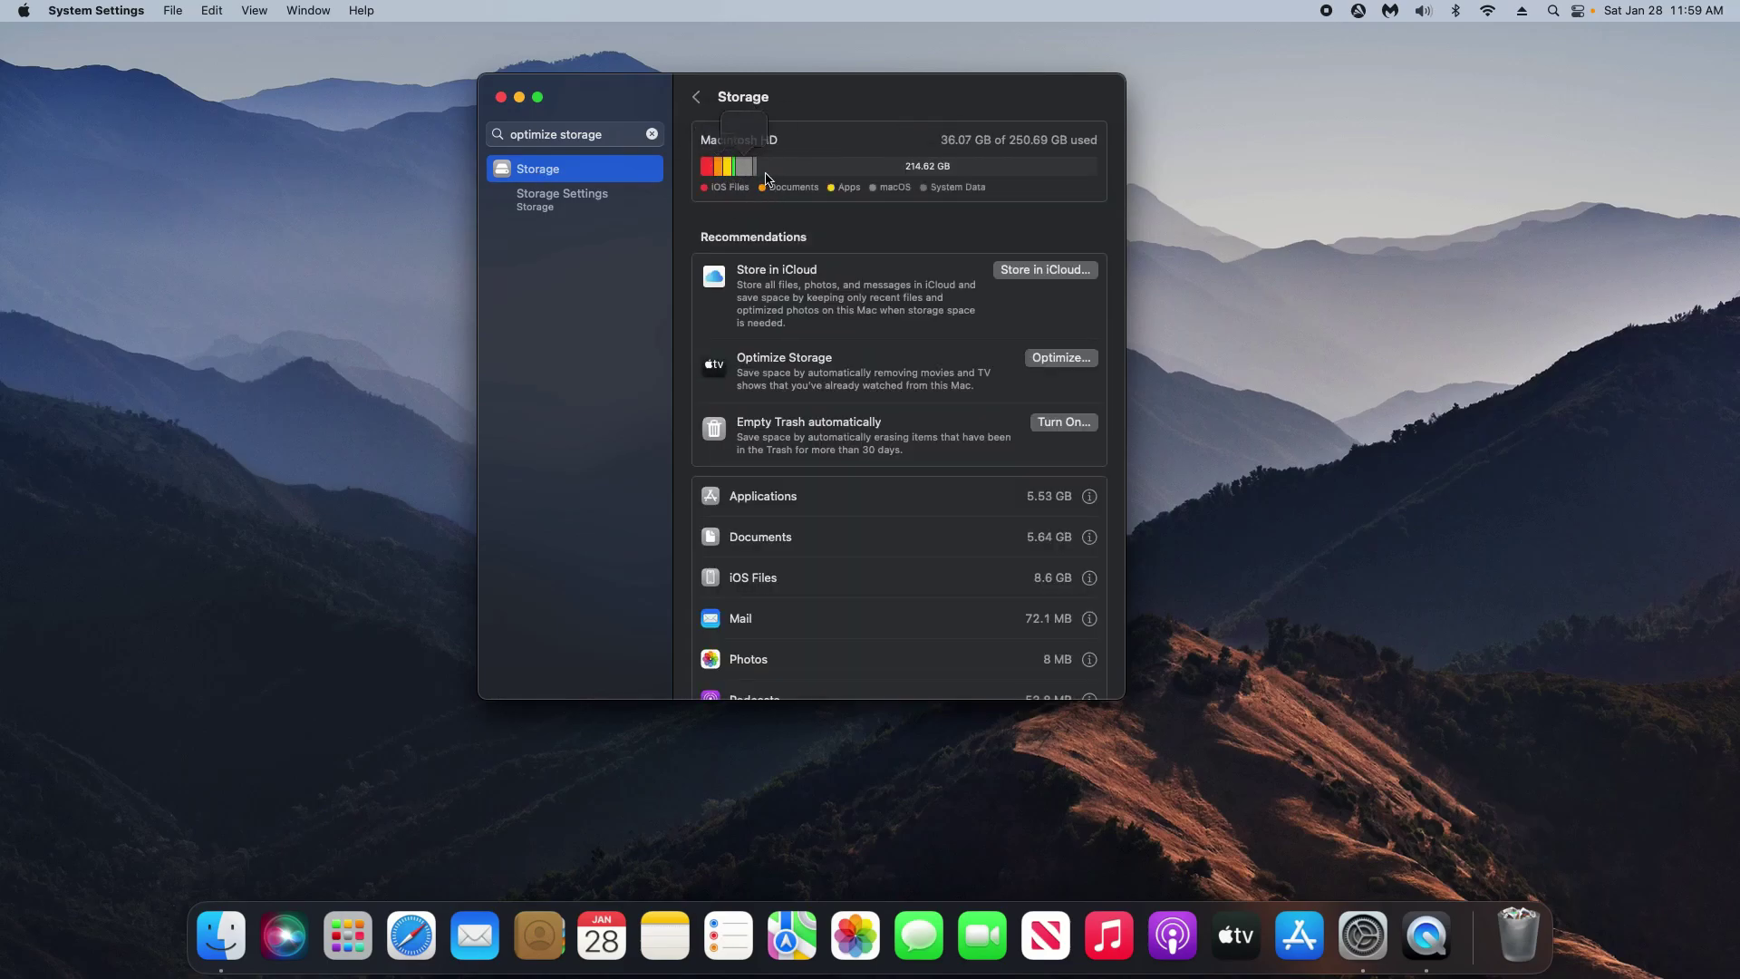
mouse_move(785, 180)
scroll(842, 290, "down", 1)
scroll(841, 290, "down", 5)
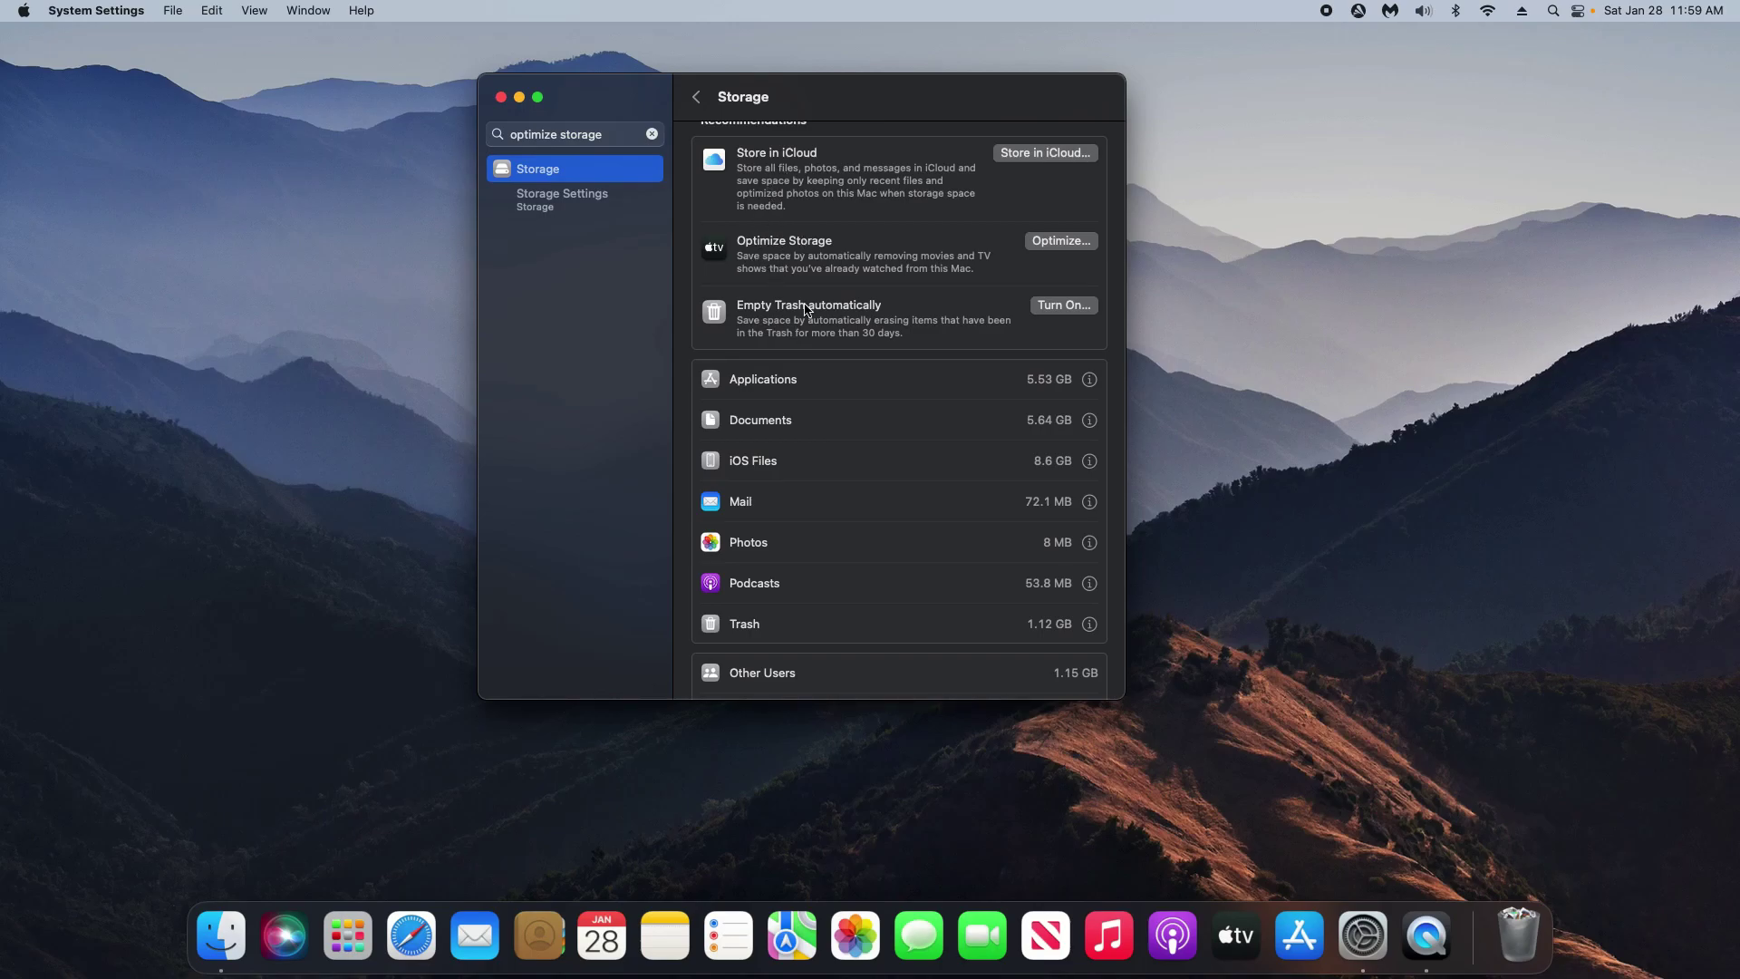
scroll(807, 363, "up", 1)
scroll(764, 430, "down", 1)
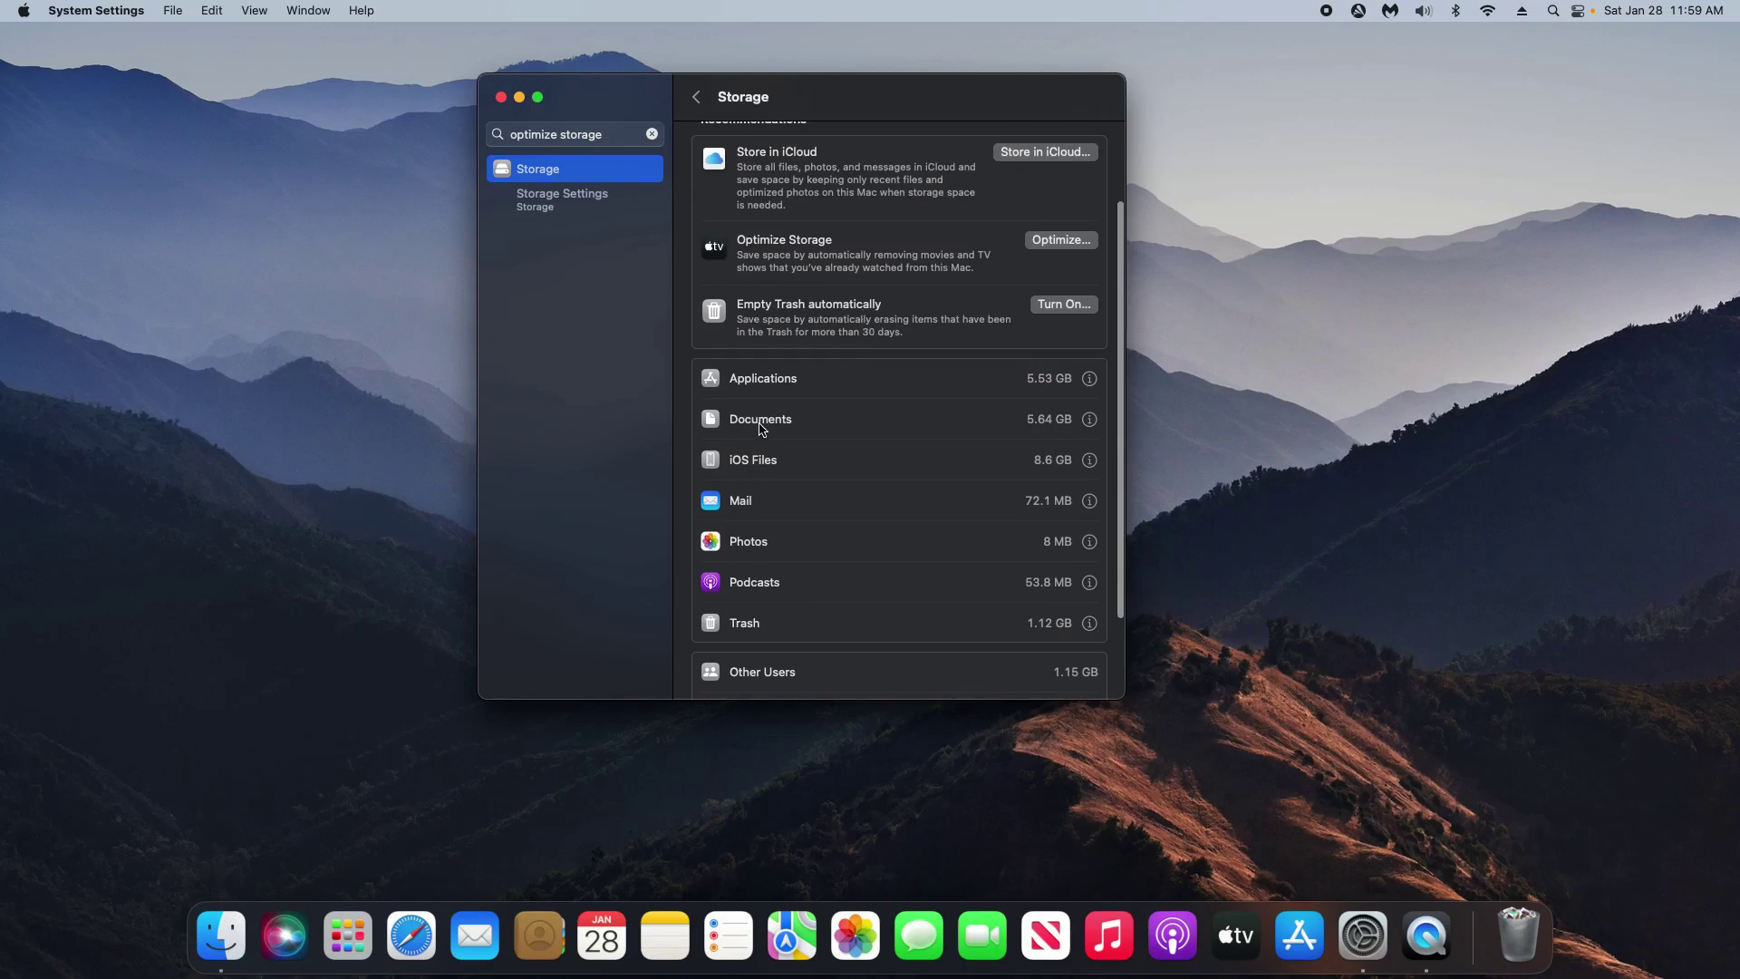
Examine the Documents storage details, selecting the largest movie among the large files and viewing folder sizes in the File Browser
left_click(1089, 421)
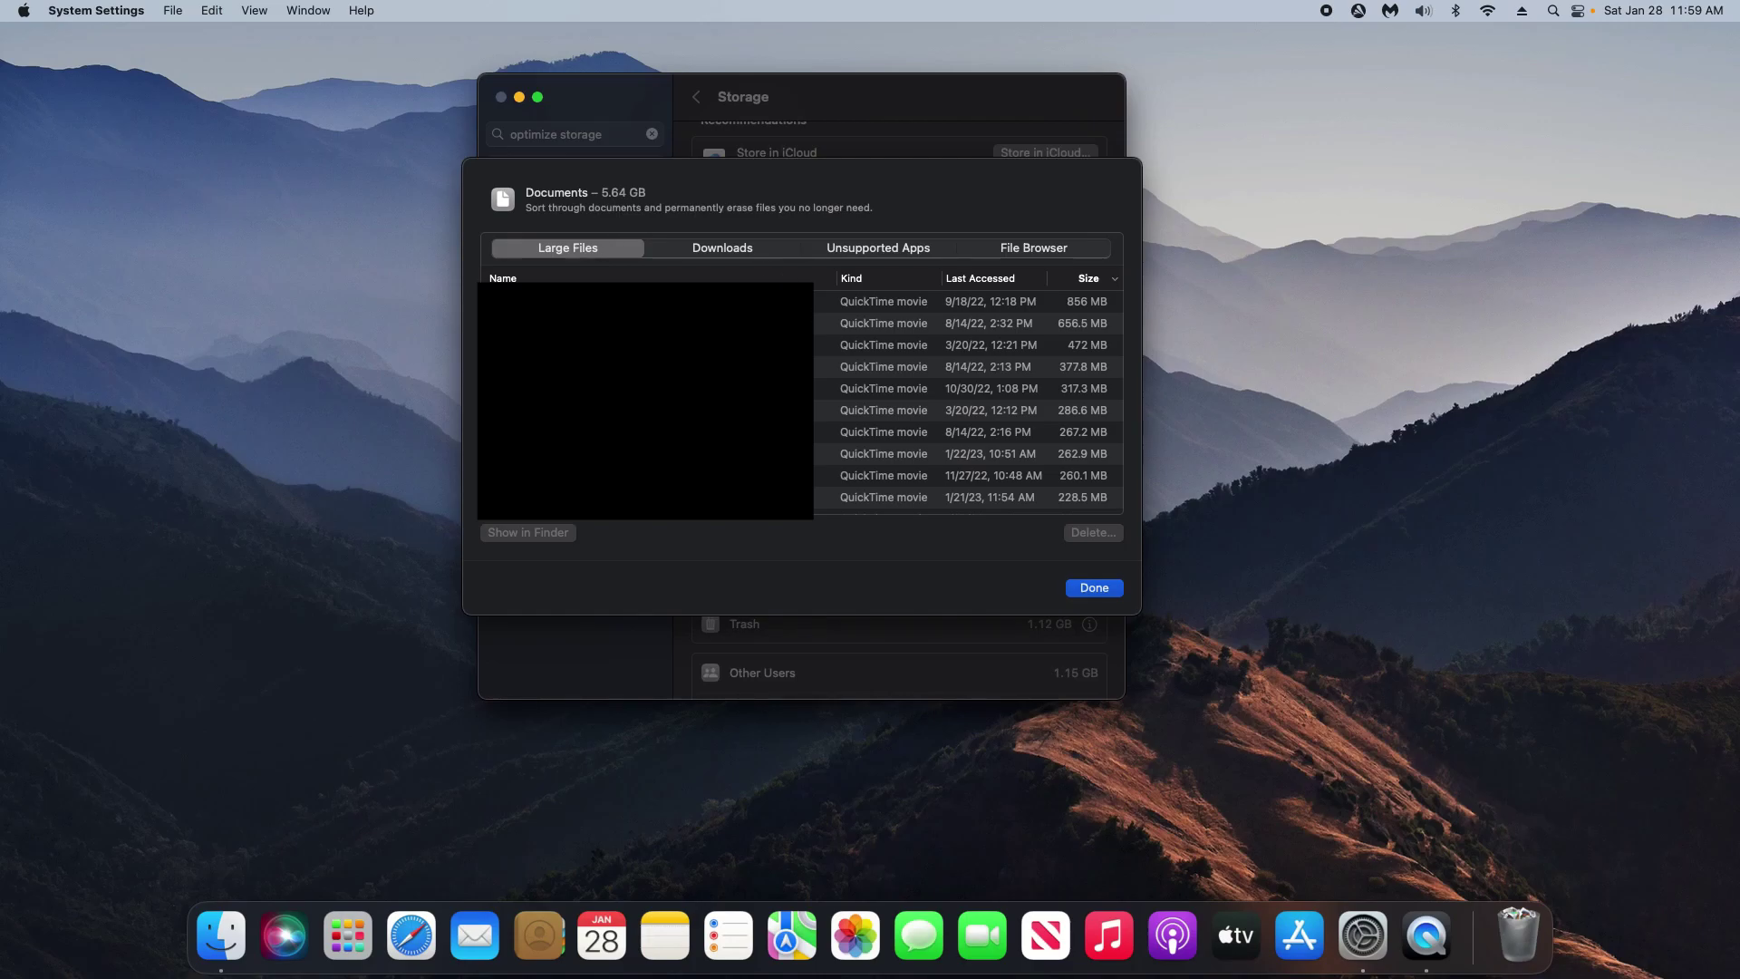
left_click(870, 301)
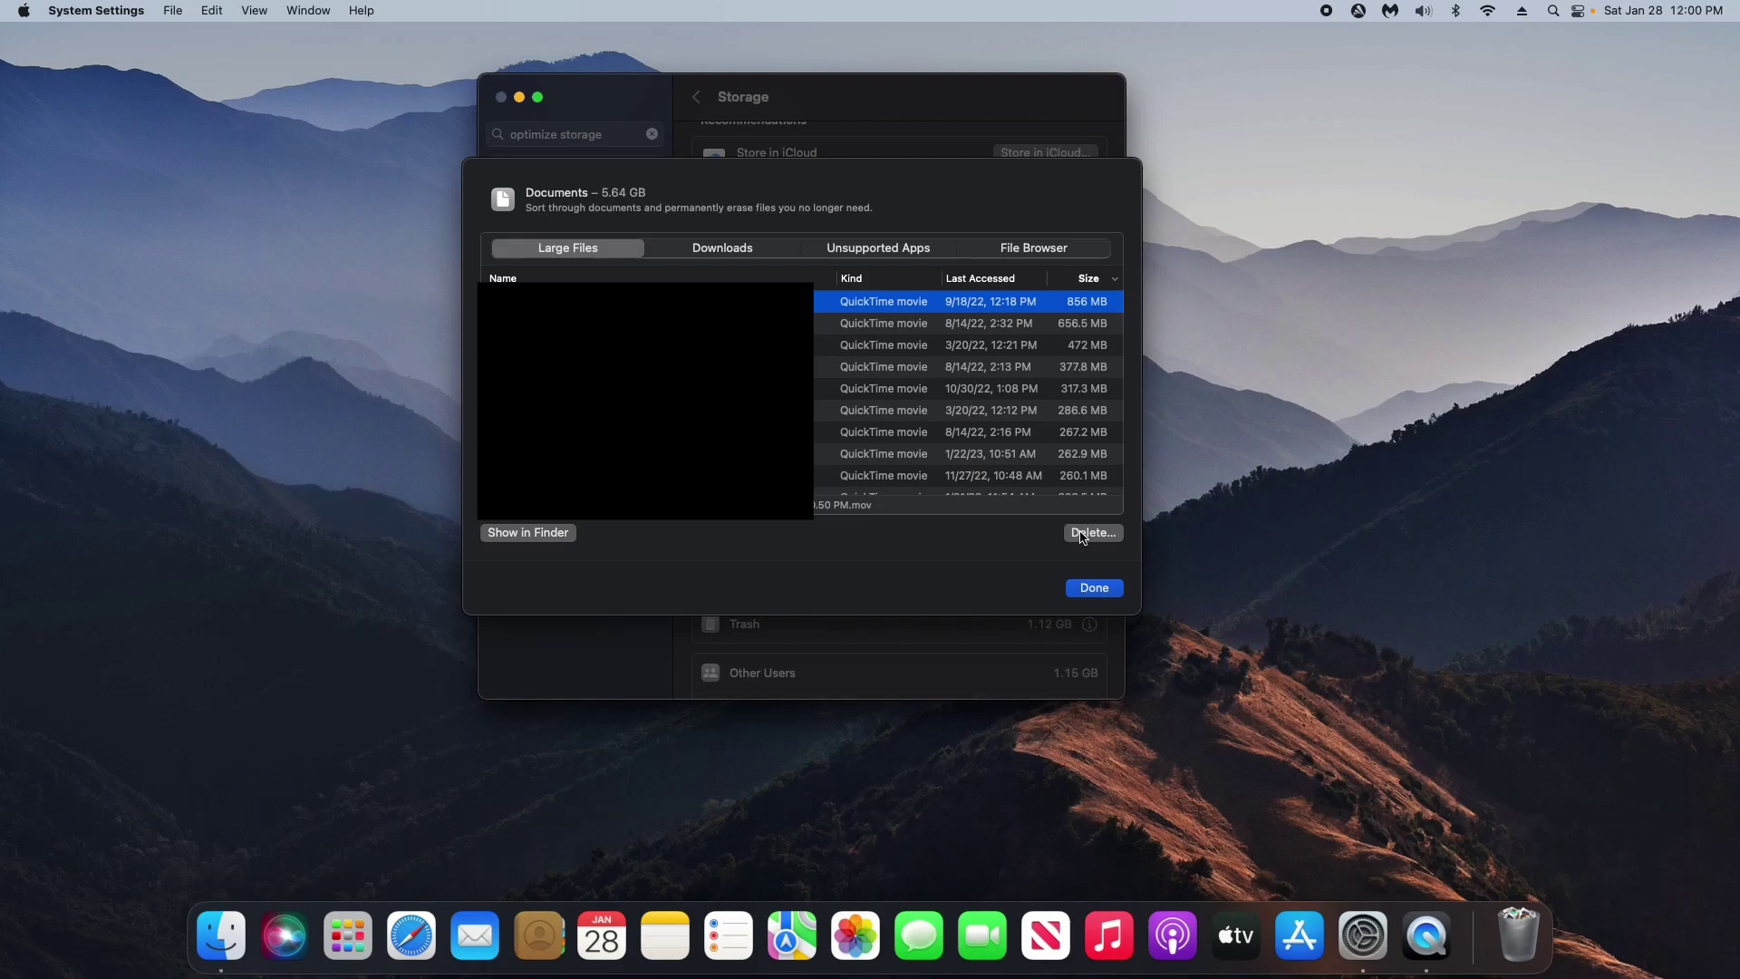
left_click(1034, 250)
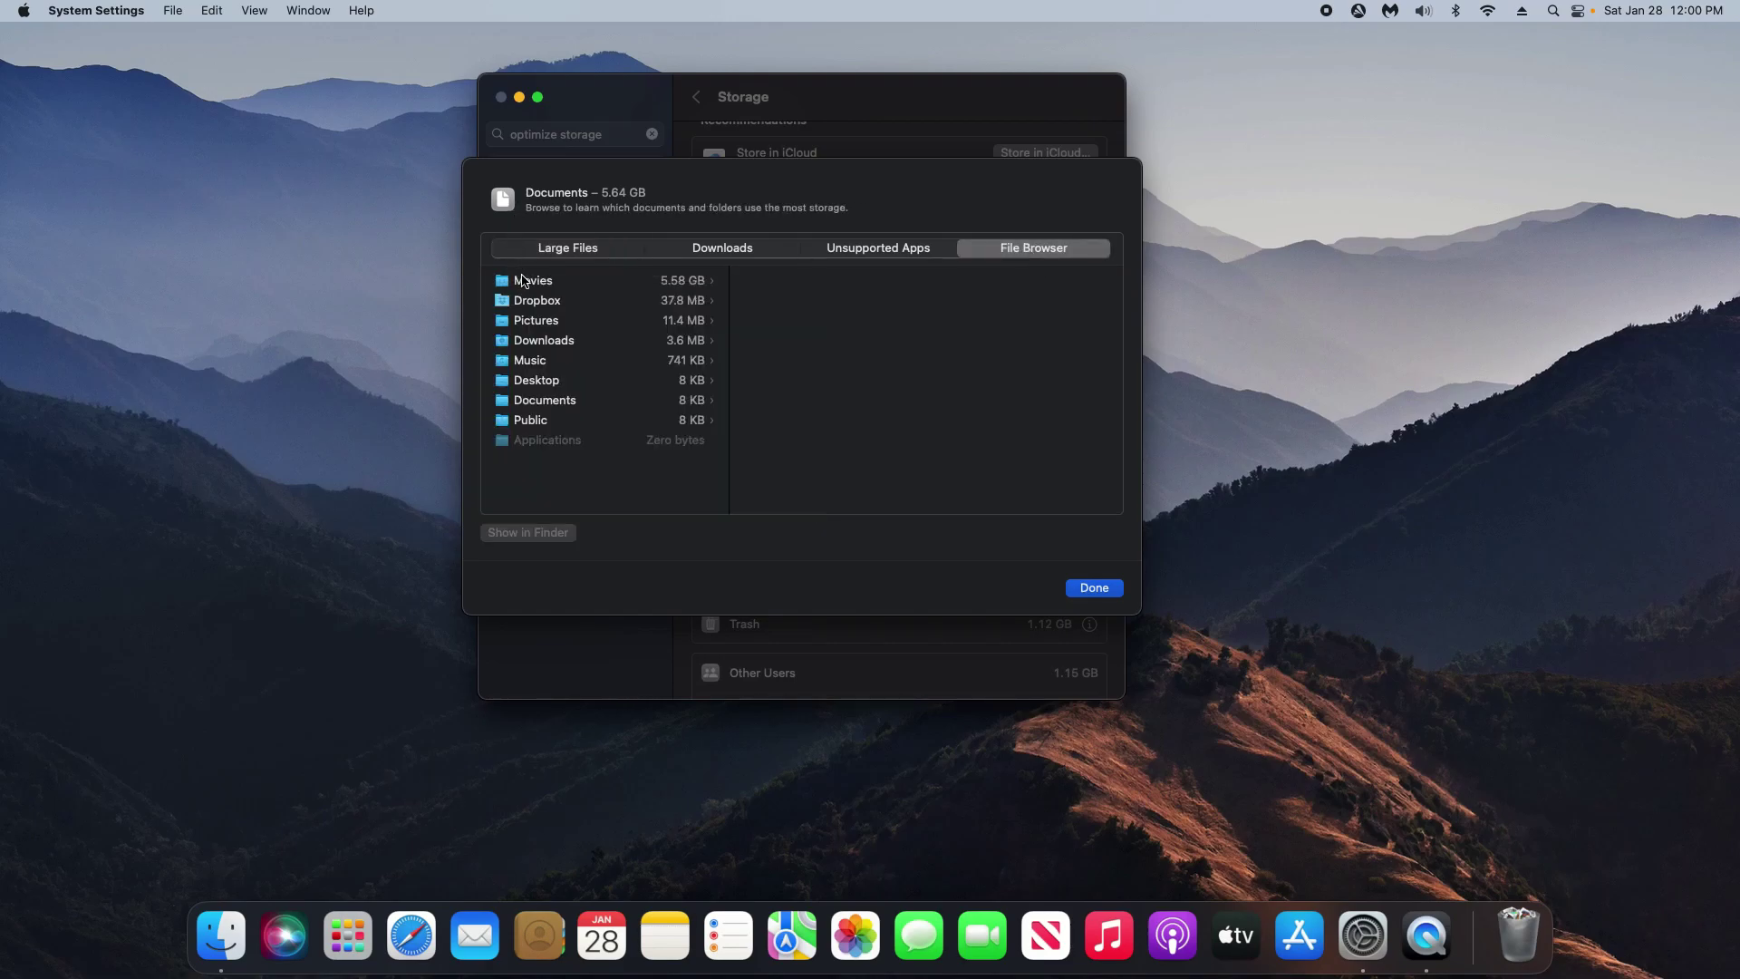
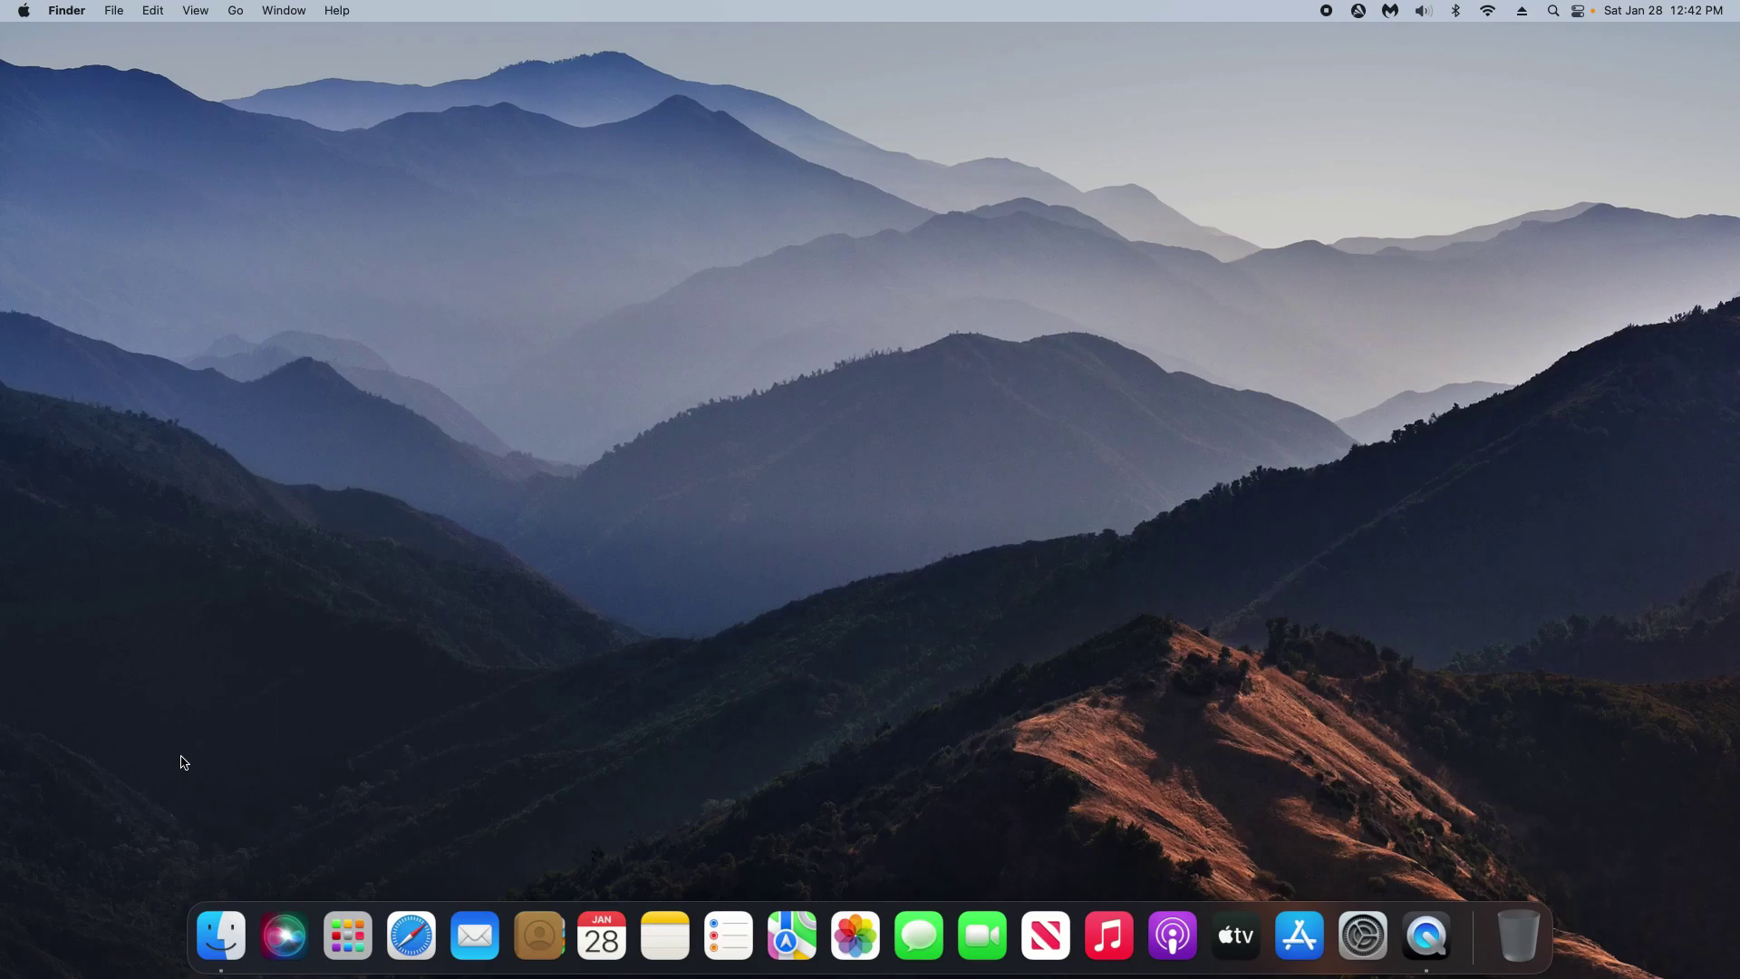
Search This Mac in Finder for malwarebytes and add a criterion requiring the Name to match malwarebytes
left_click(214, 934)
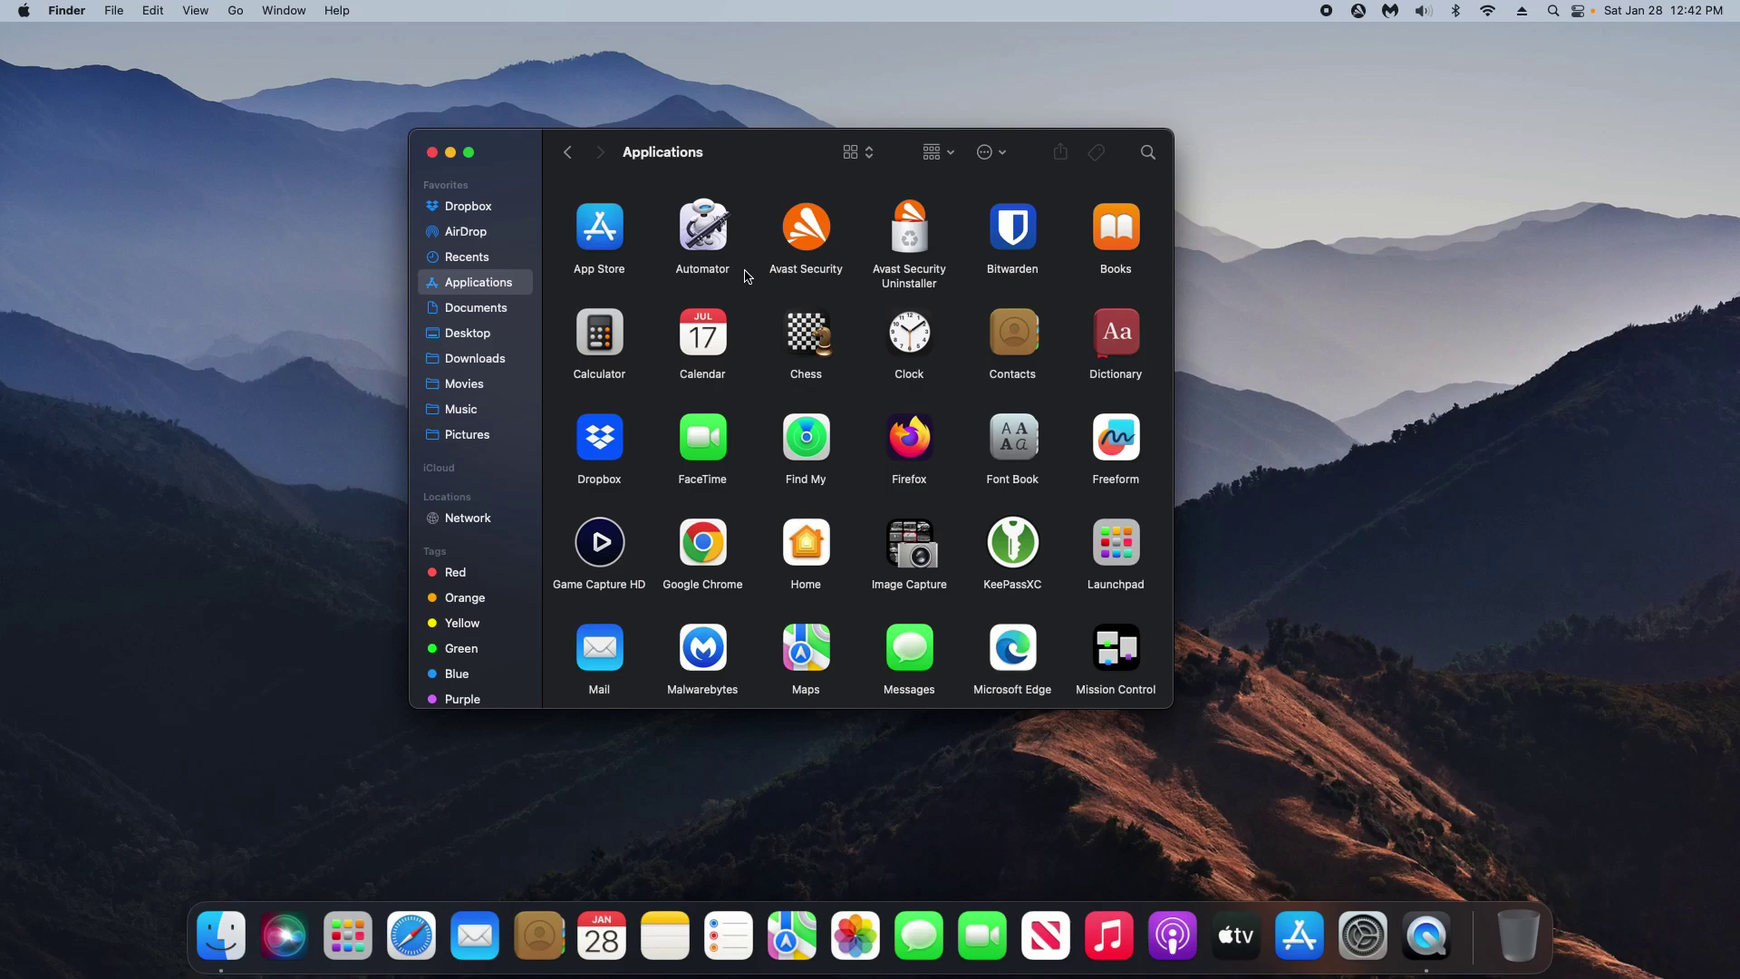
left_click(1147, 154)
key("super+c")
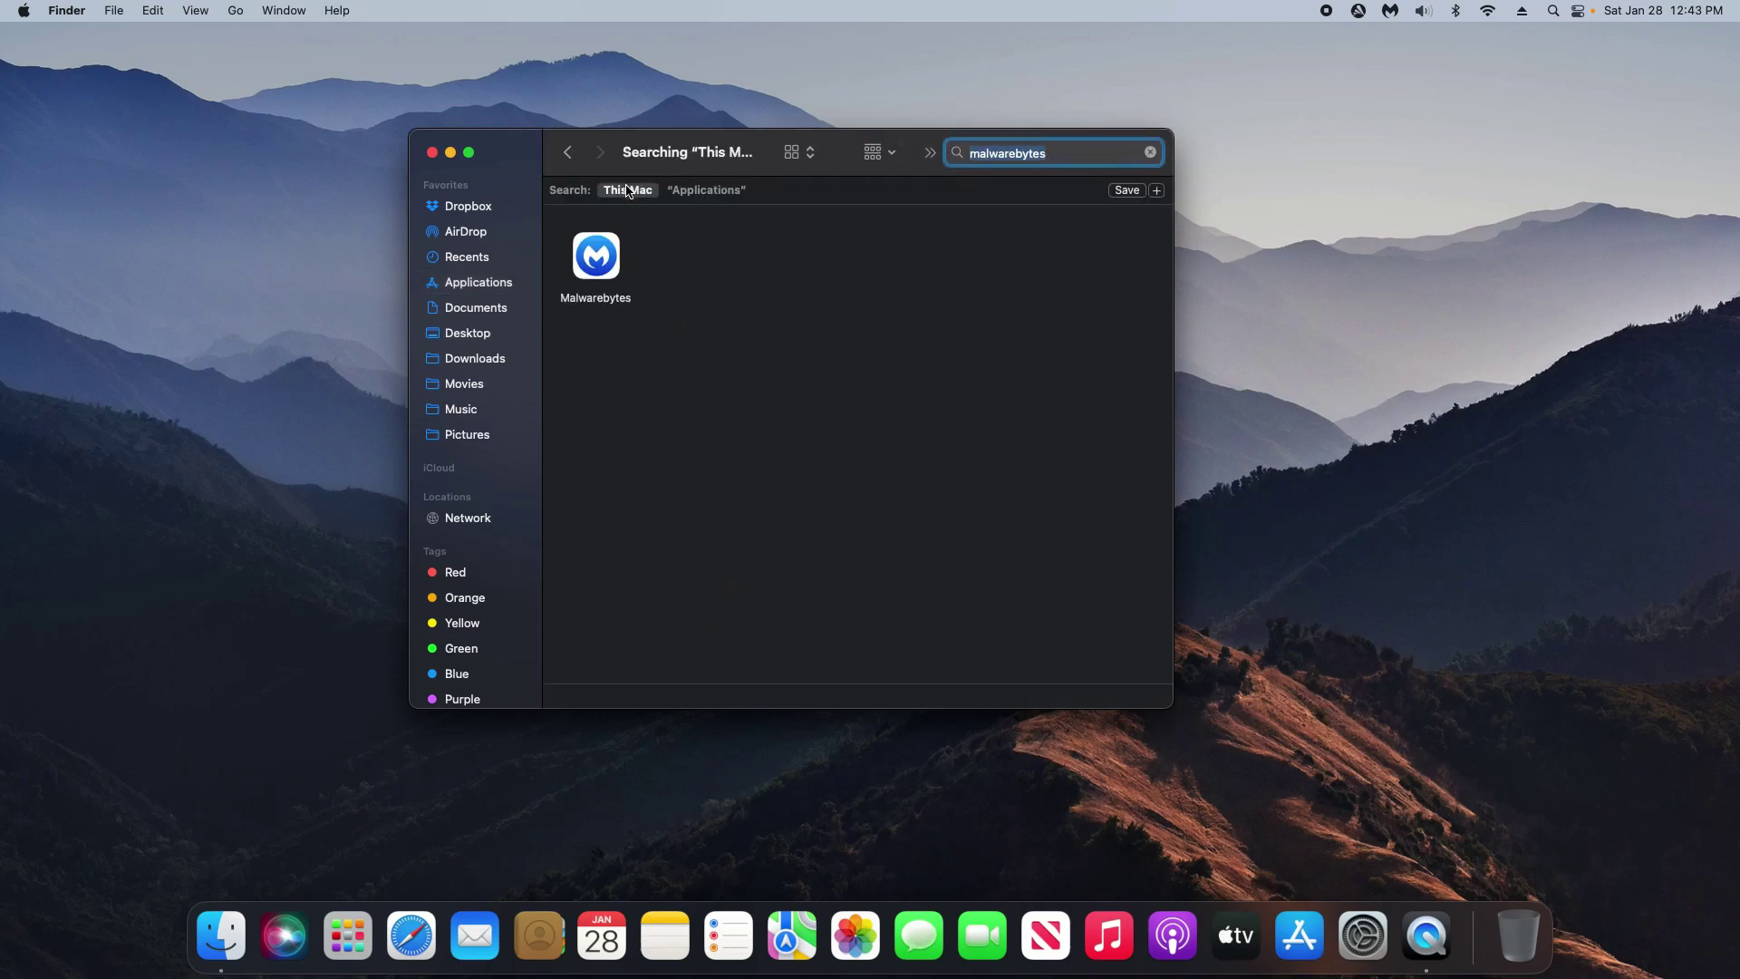
left_click(1159, 190)
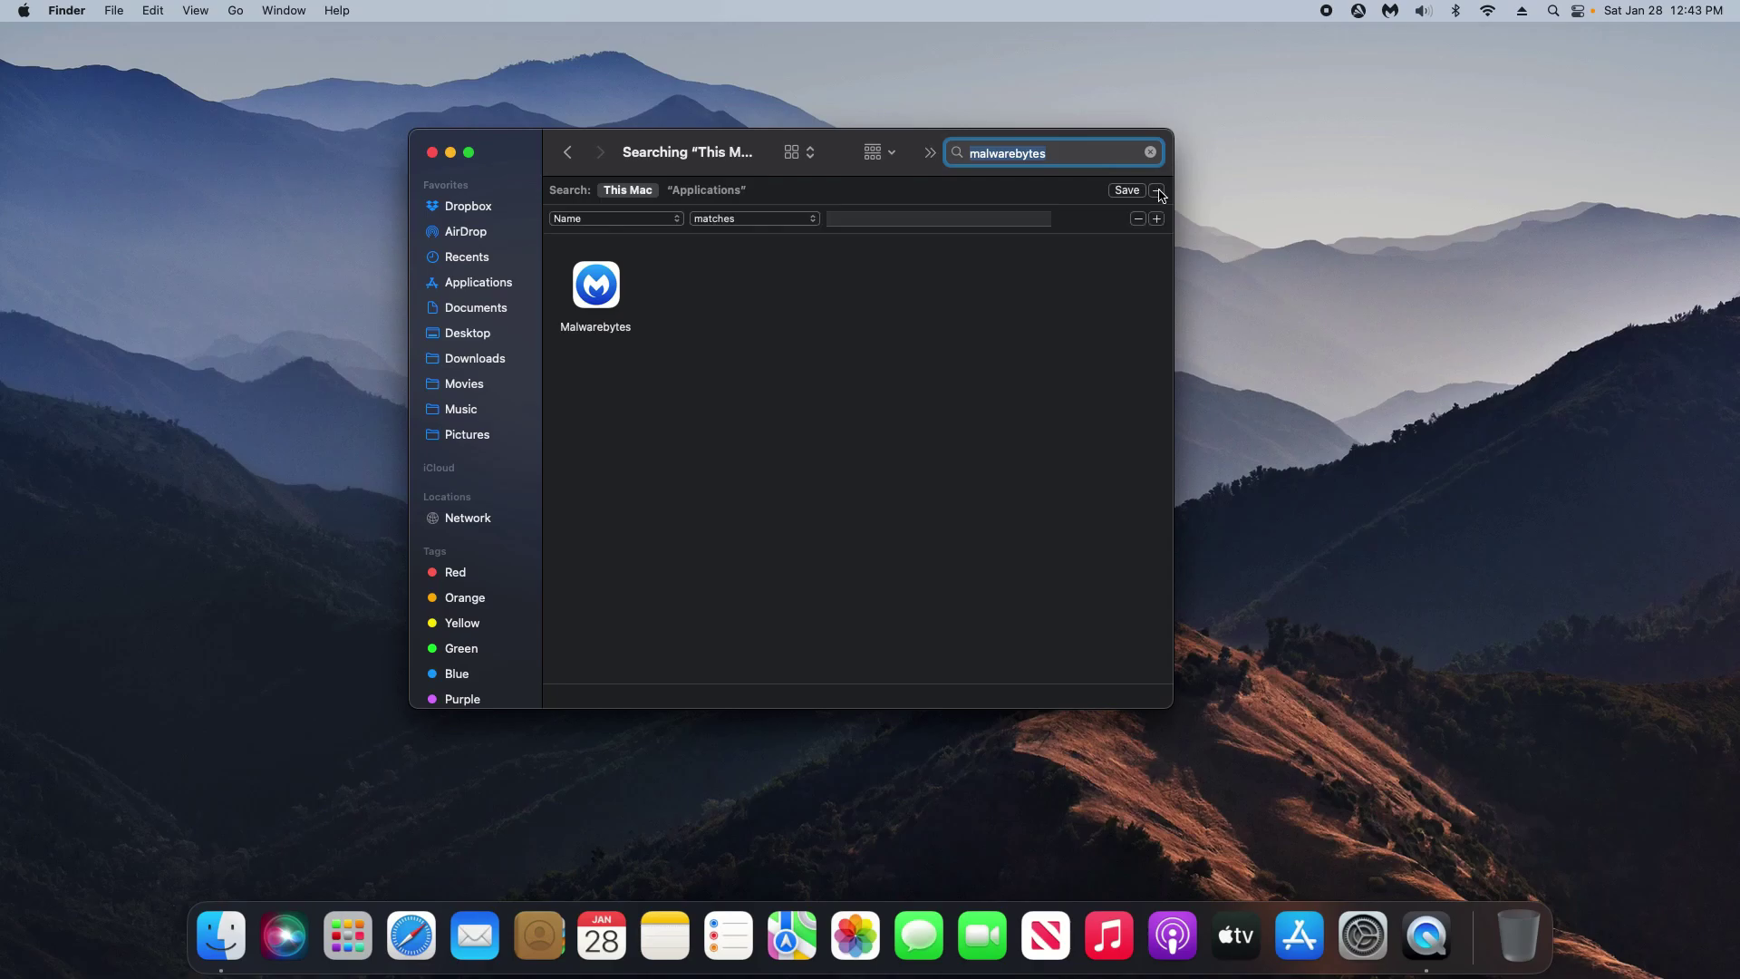
left_click(885, 220)
key("super+v")
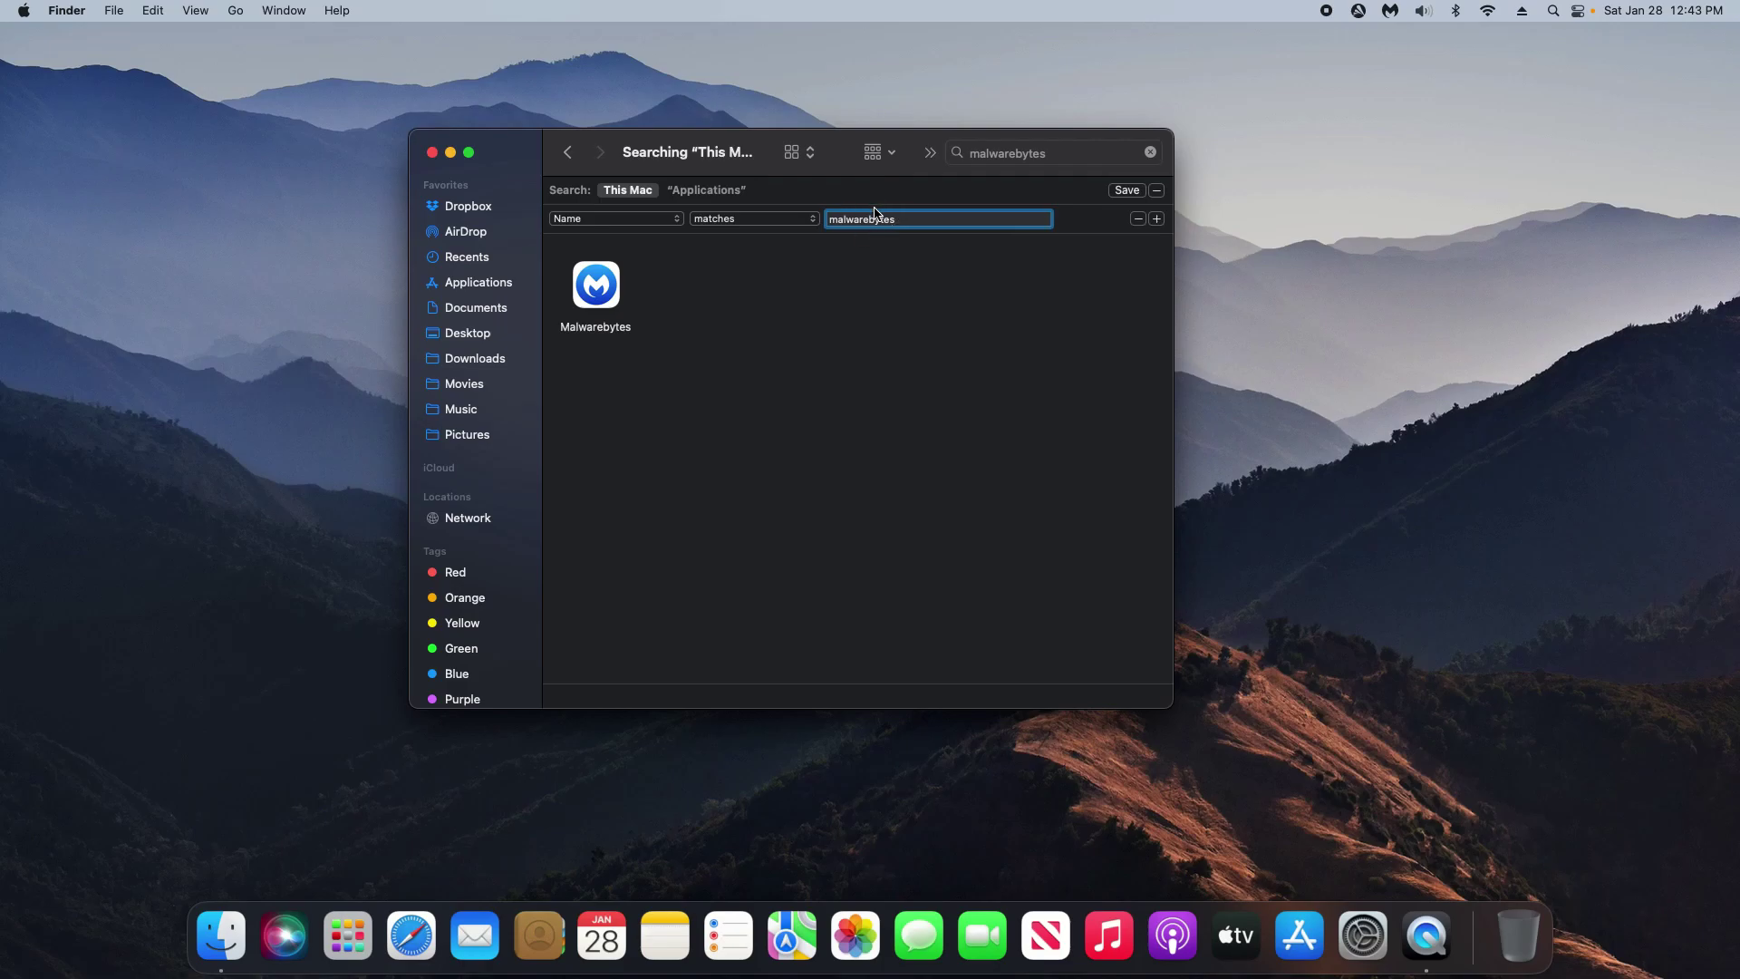
Add a second search criterion specifying that System files are included
left_click(1158, 220)
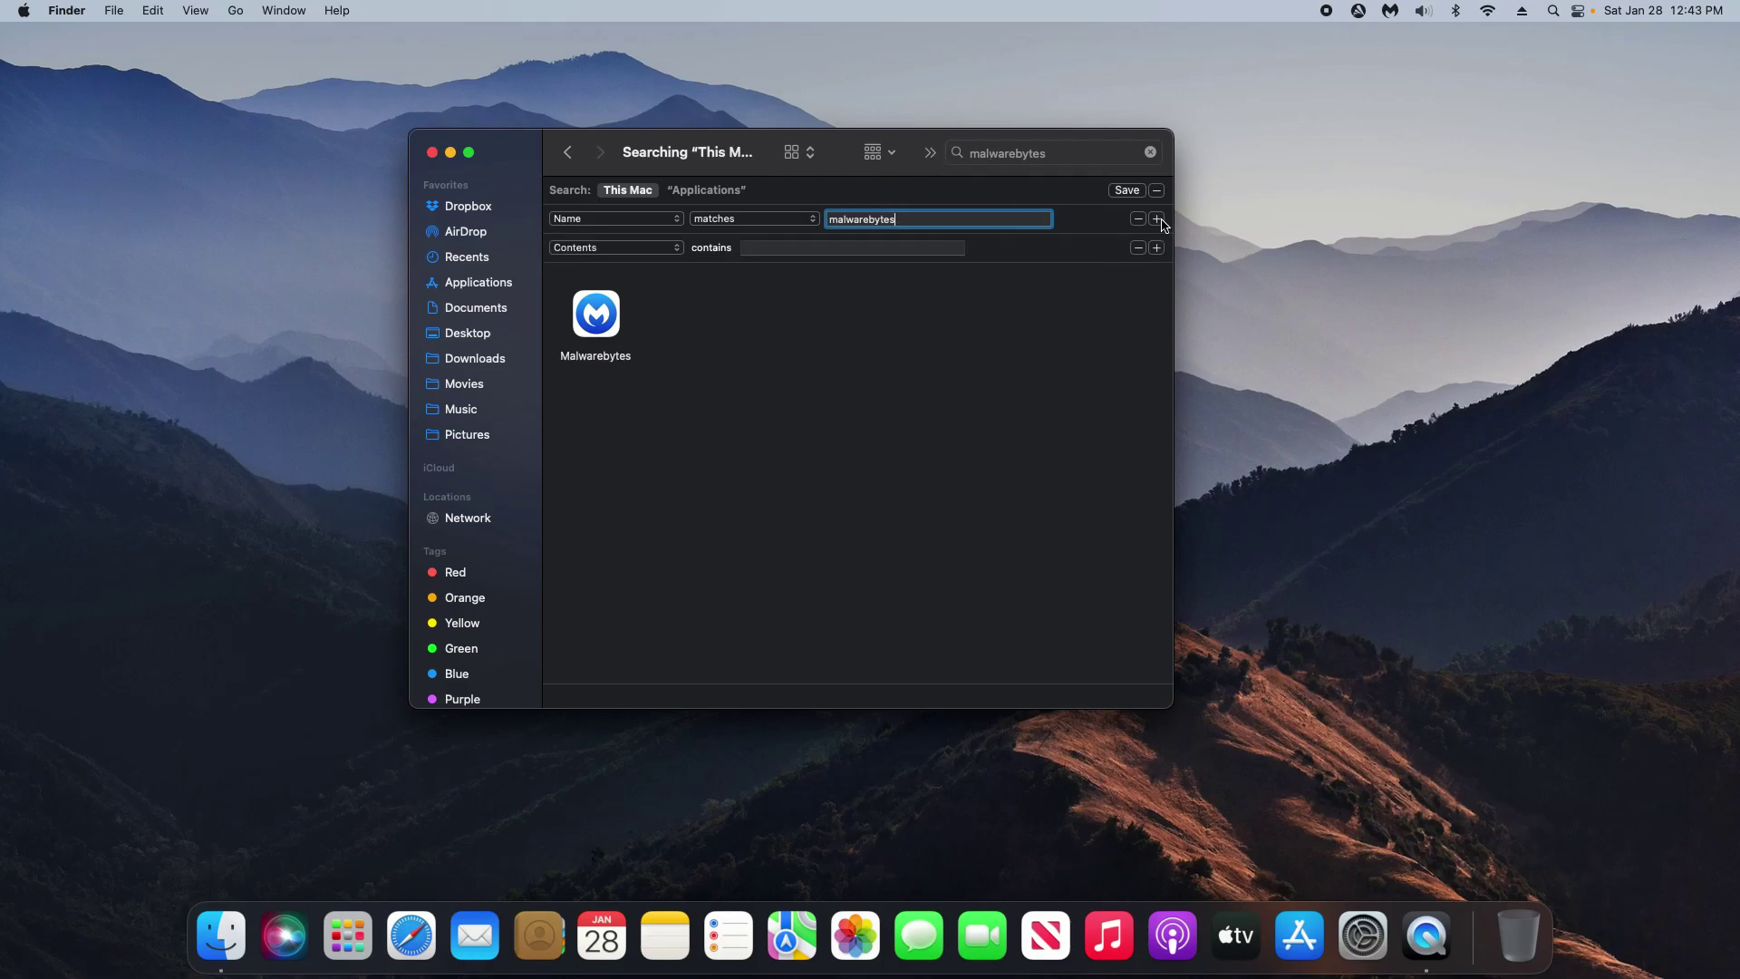
left_click(616, 247)
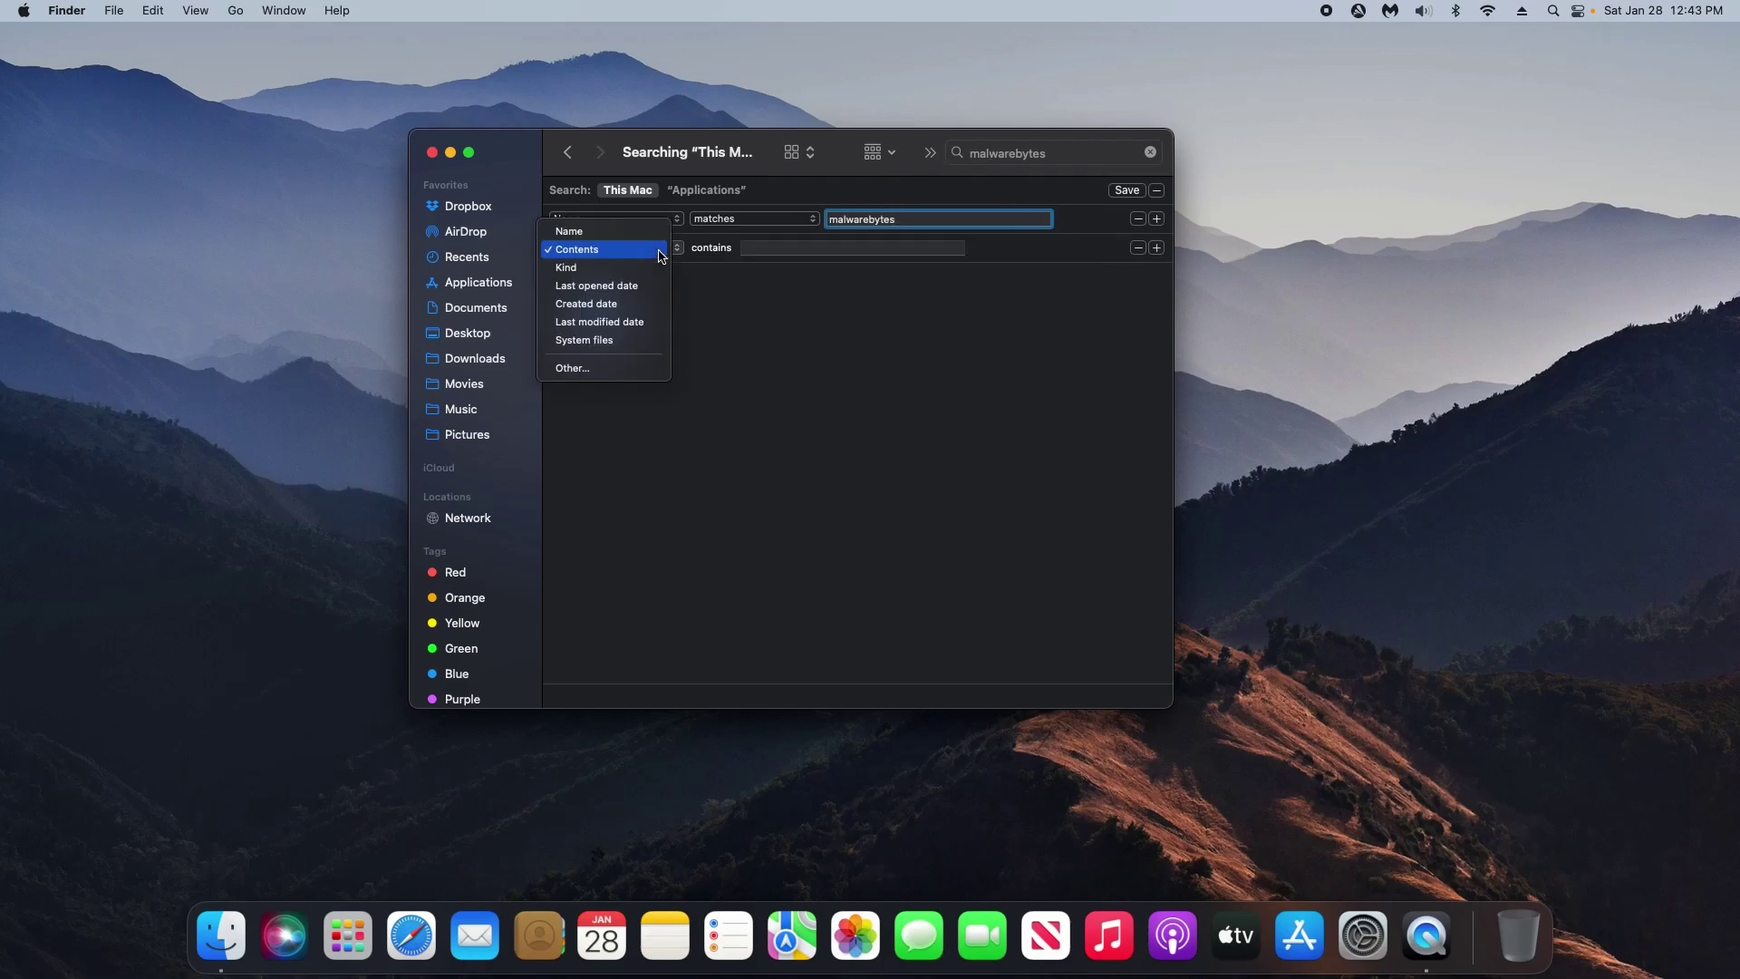
left_click(601, 341)
left_click(723, 250)
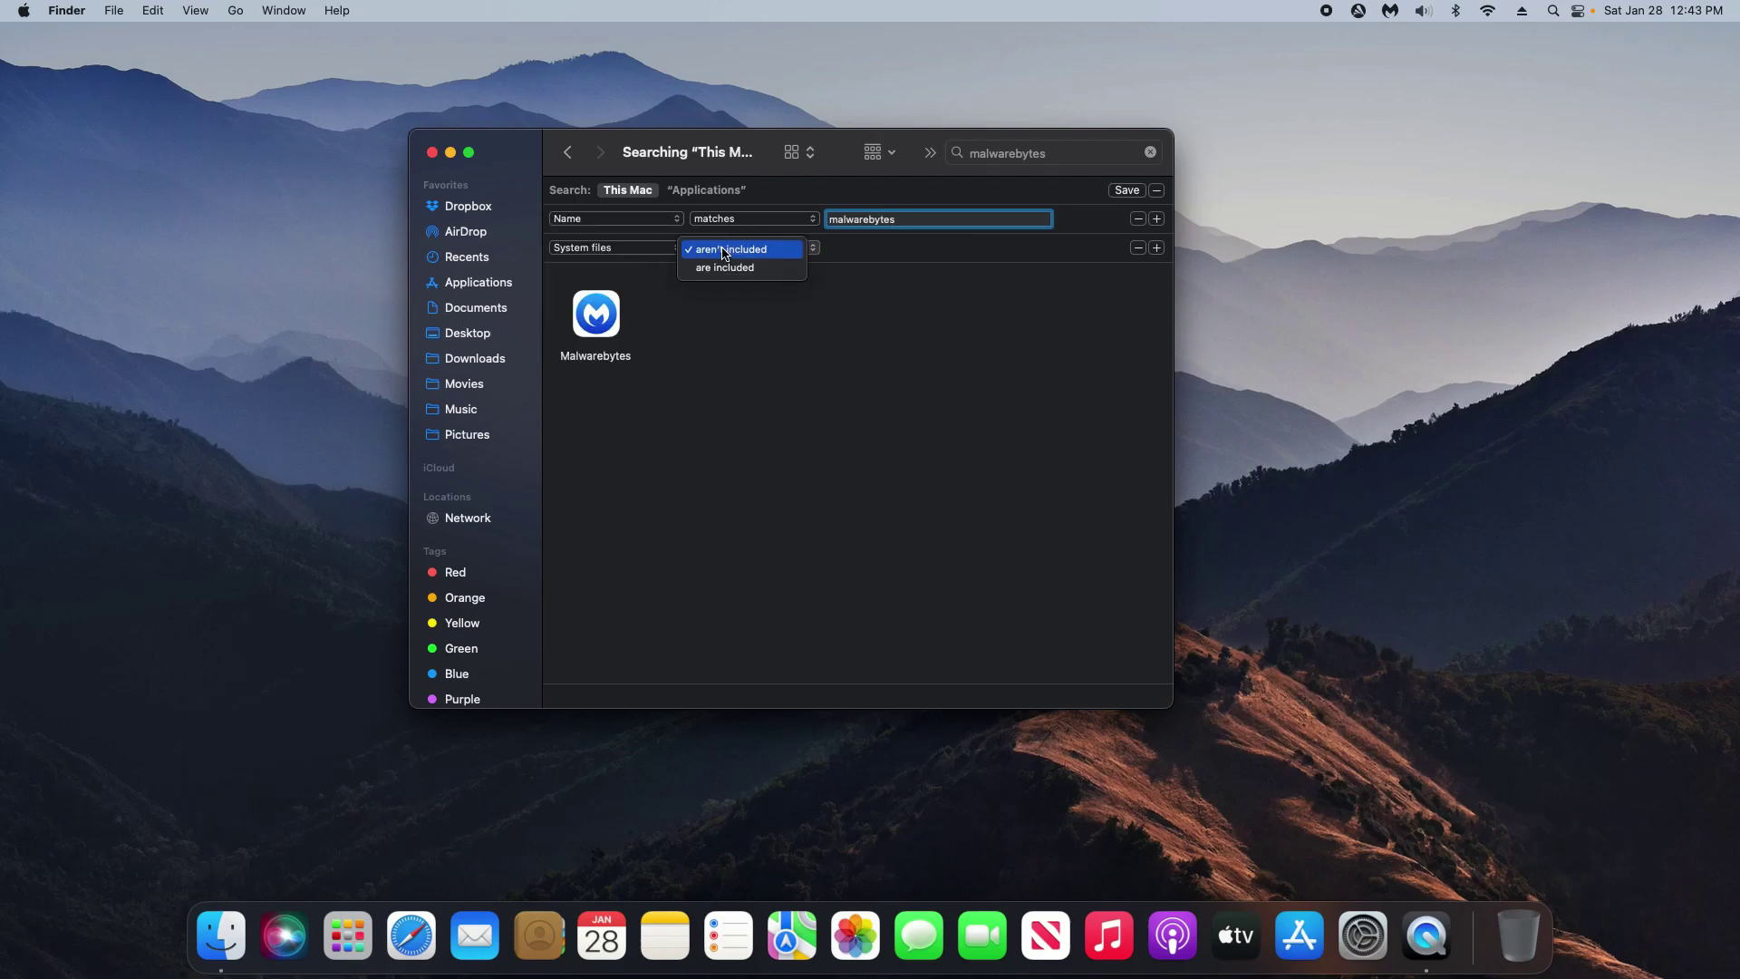
left_click(722, 273)
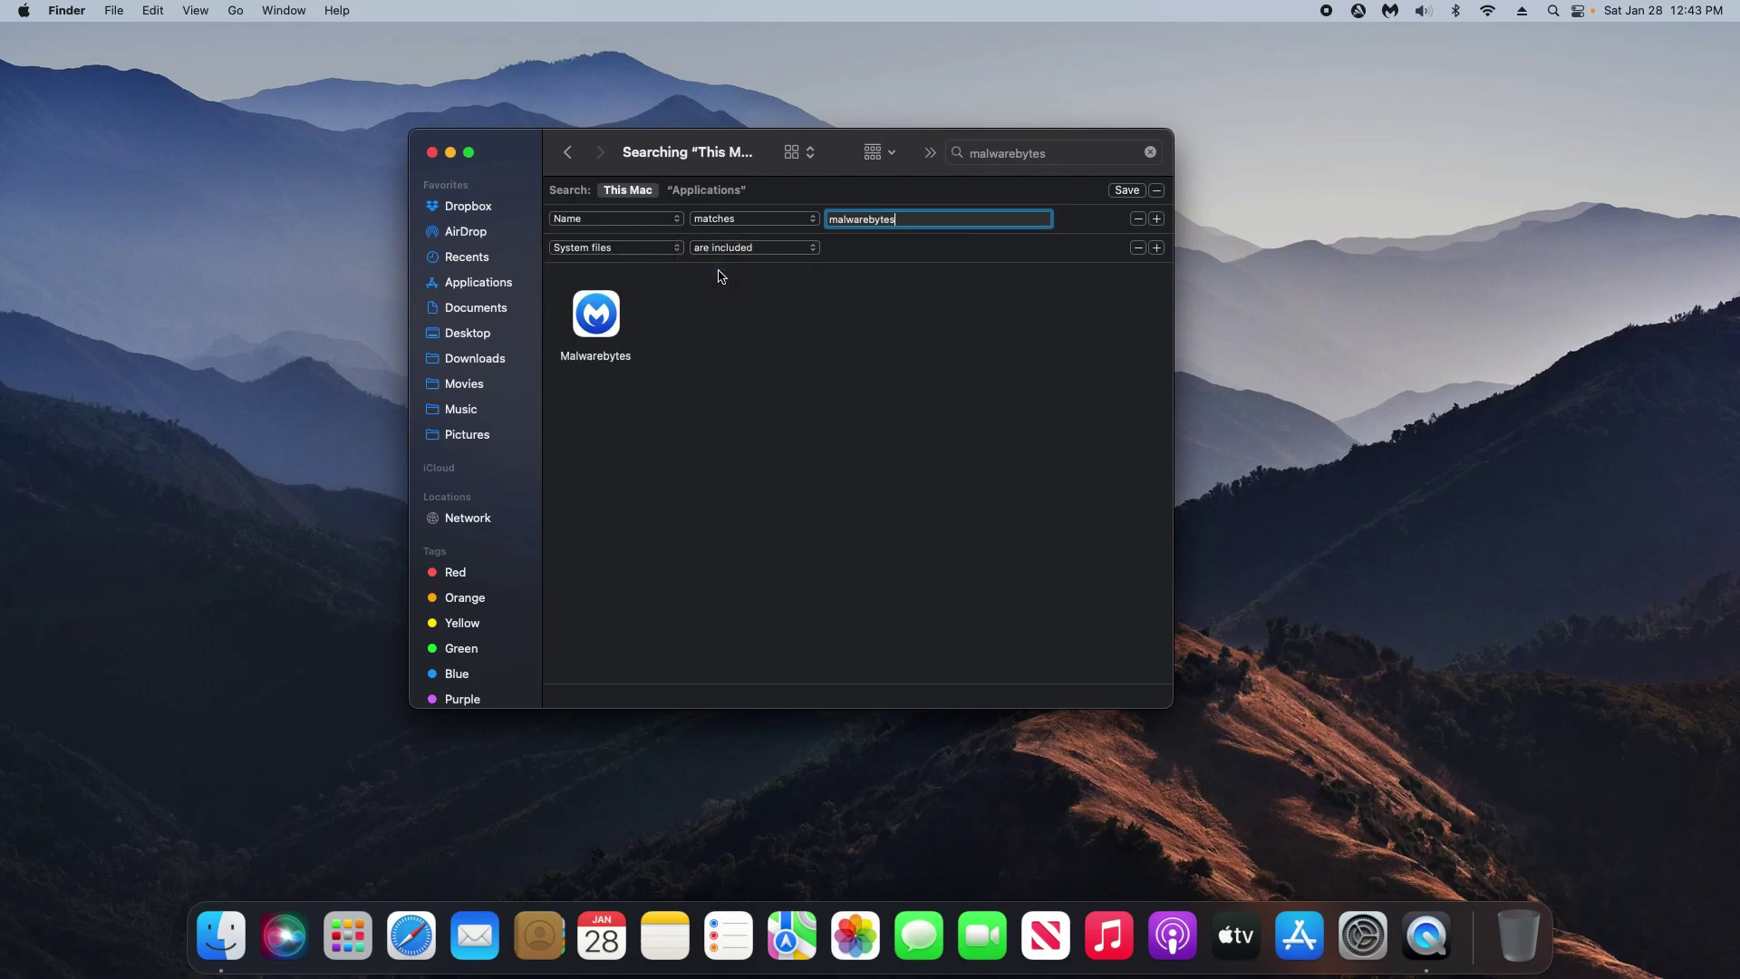
Move all the found Malwarebytes items to the Trash, authorizing with the account password
left_click_drag(557, 274, 1154, 469)
left_click_drag(719, 432, 1518, 952)
left_click_drag(1519, 952, 1518, 952)
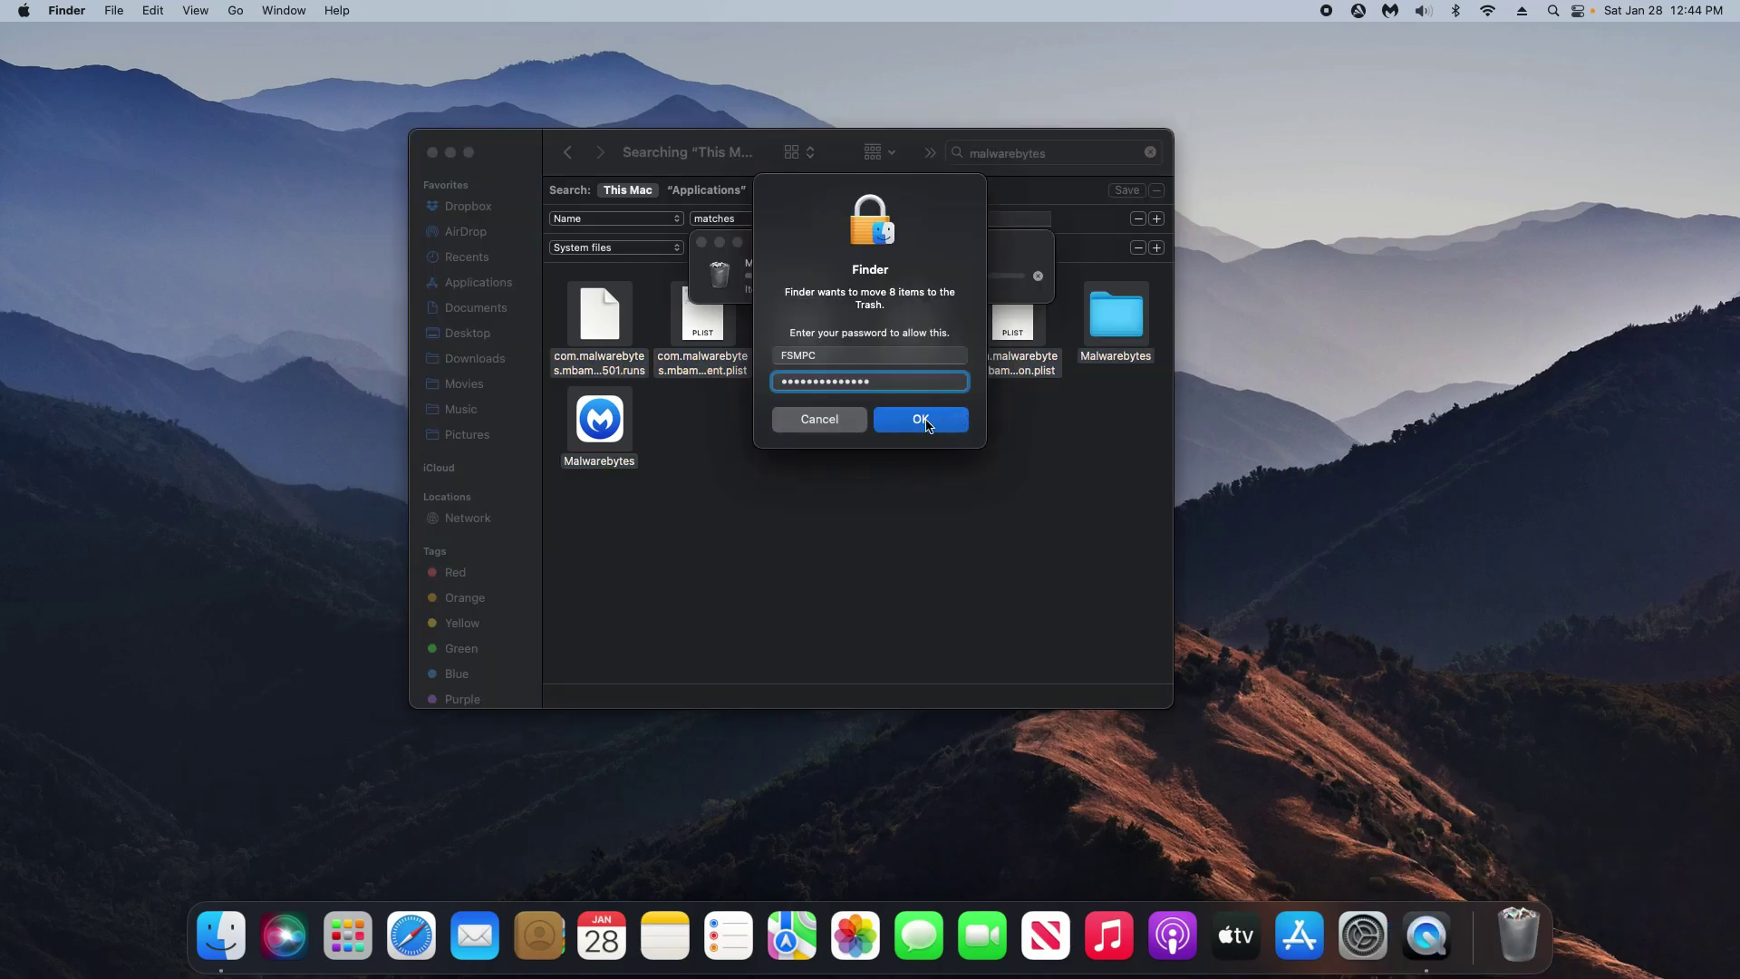
left_click(919, 420)
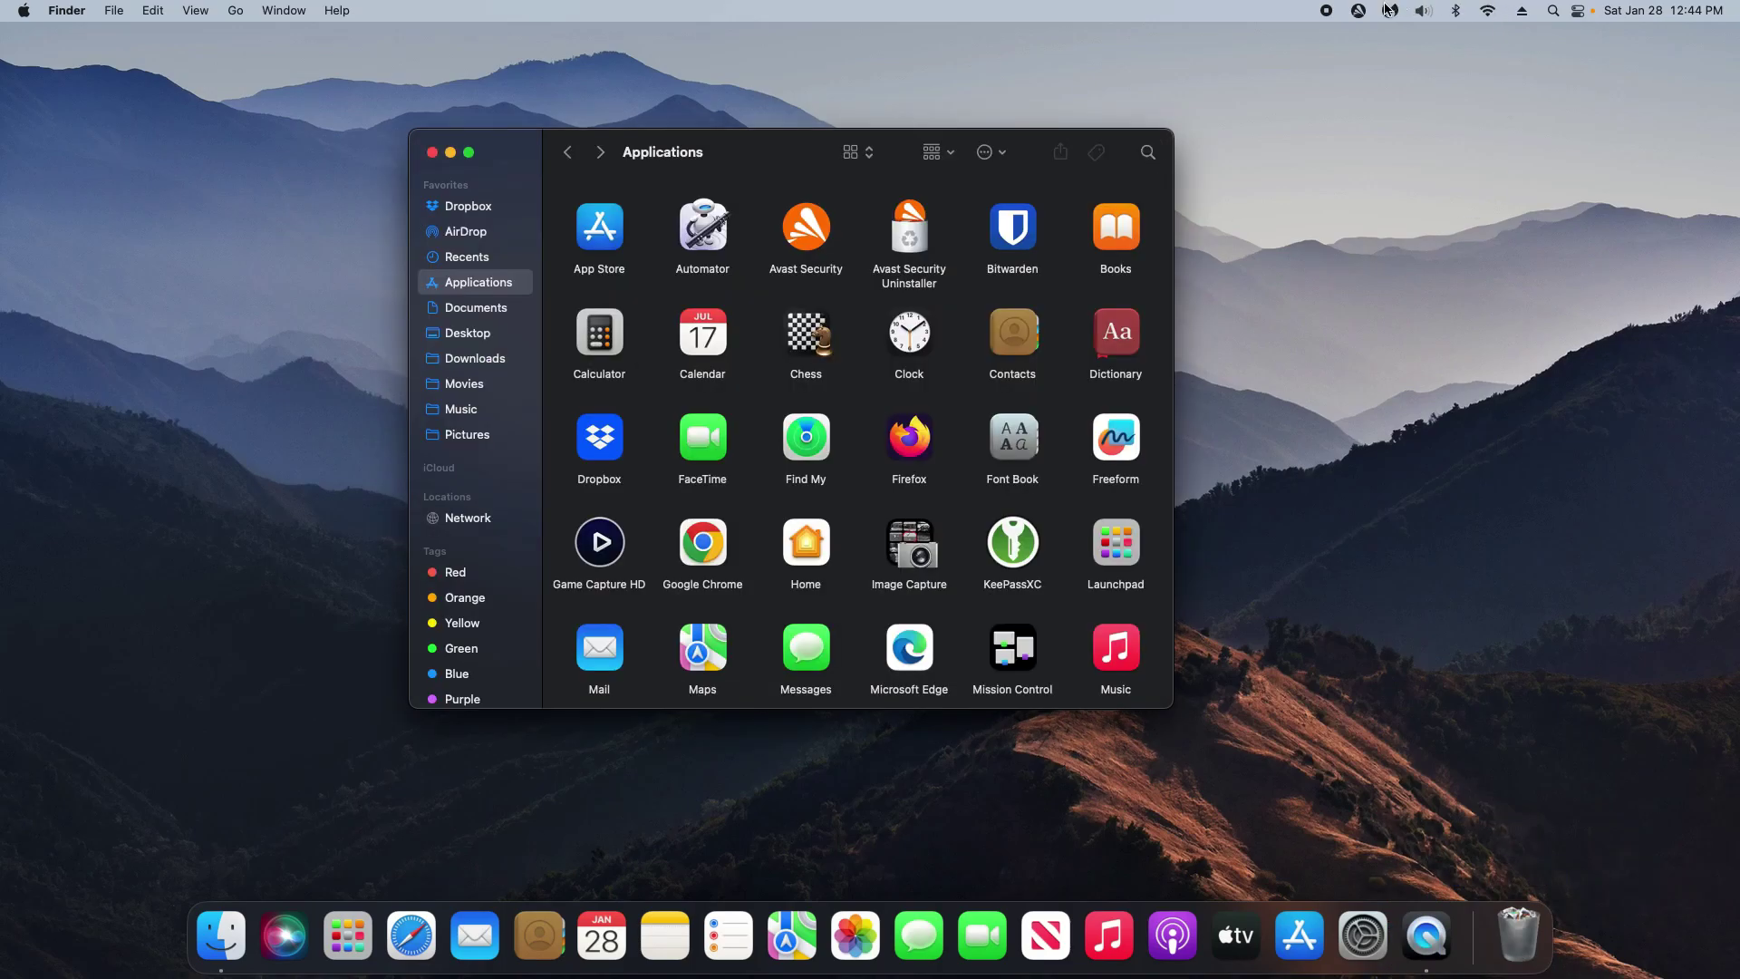
Uninstall Avast Security with its own uninstaller, authorizing the helper tool and system extension change with the account password, and finish the uninstaller
left_click(1359, 11)
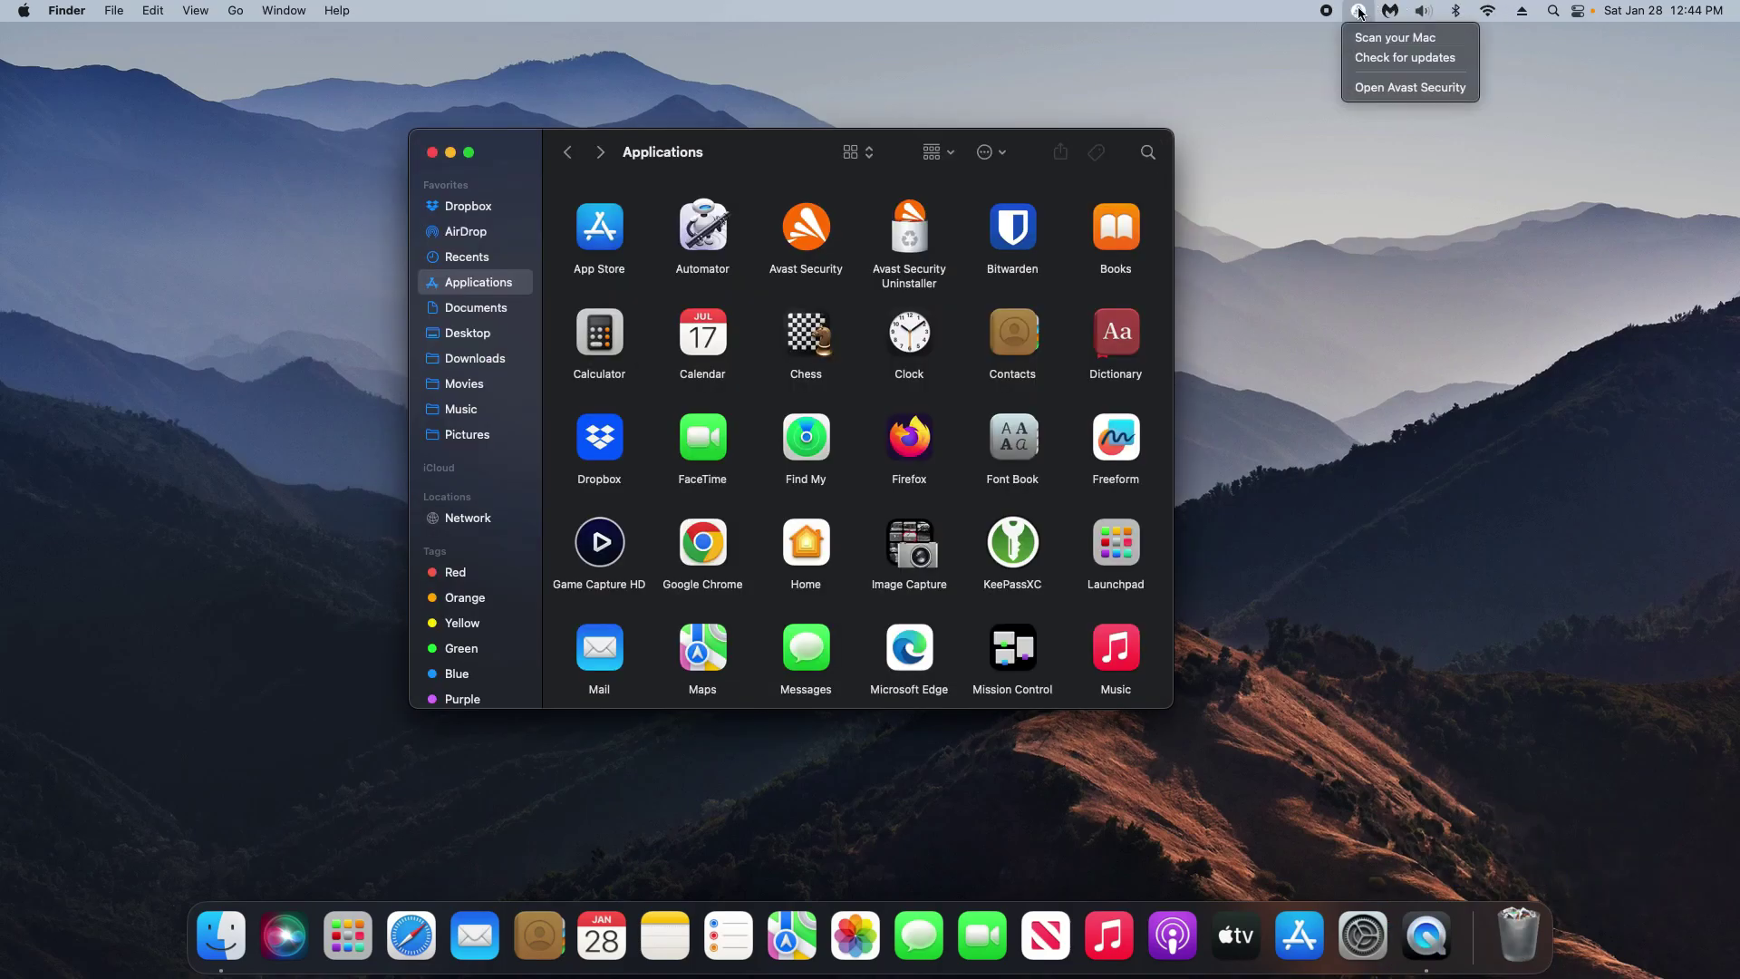
left_click(1400, 93)
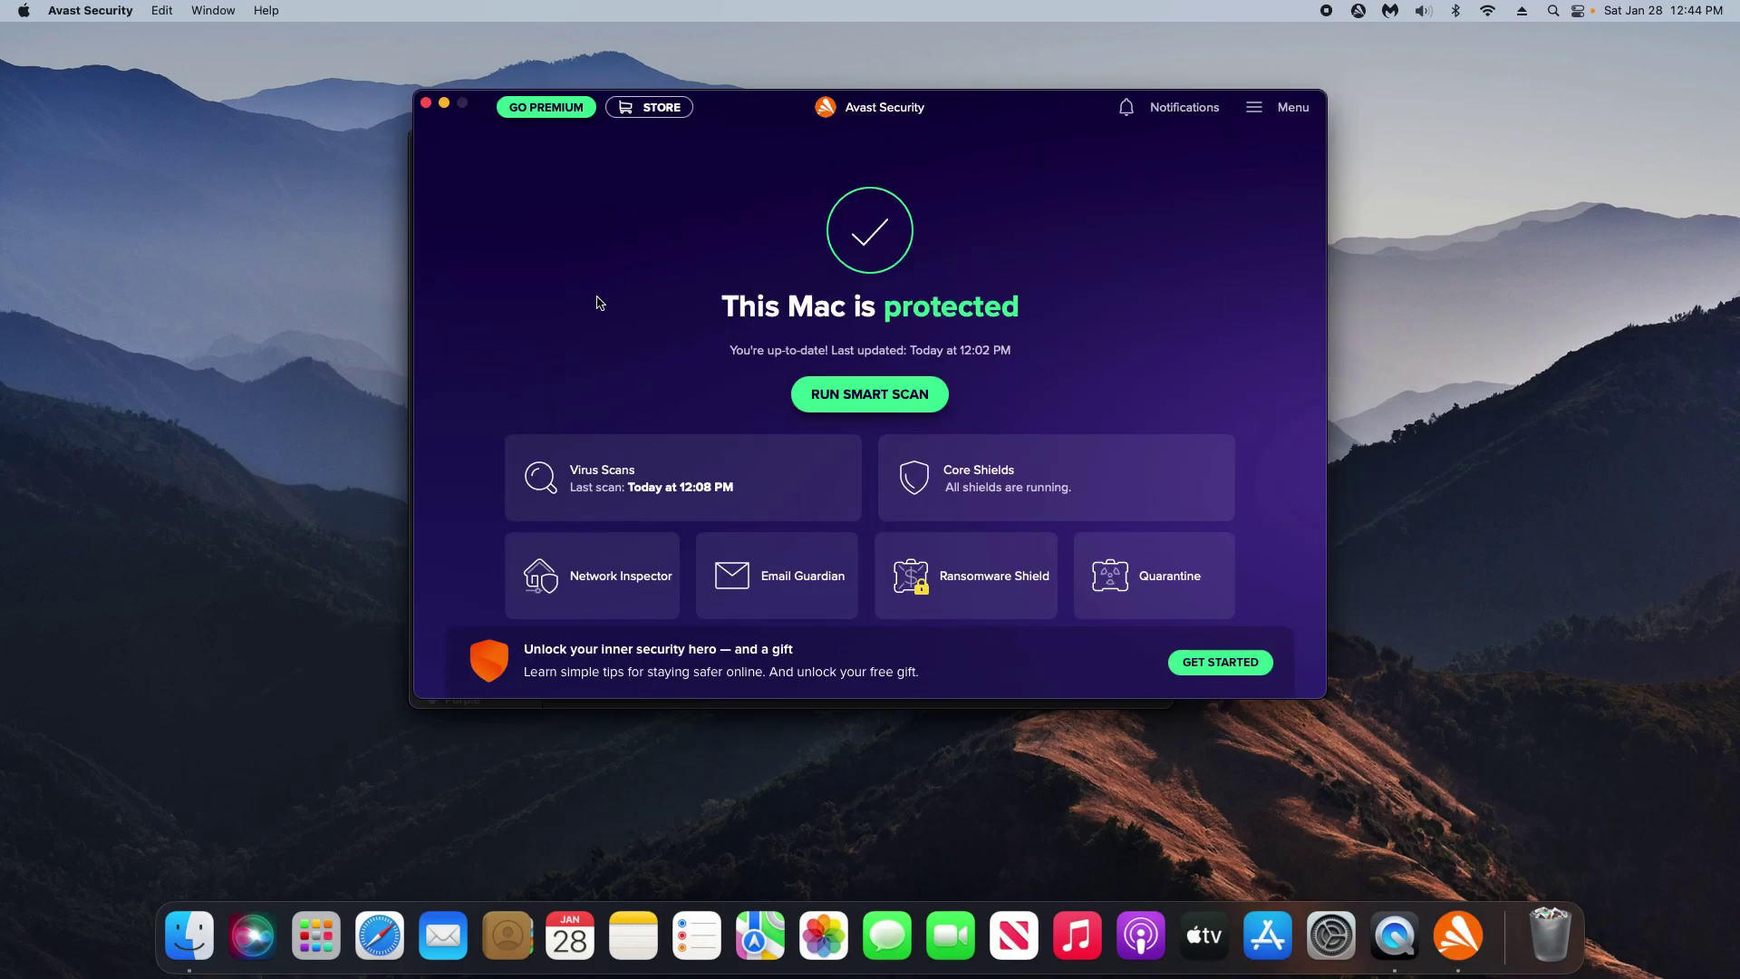
left_click(94, 9)
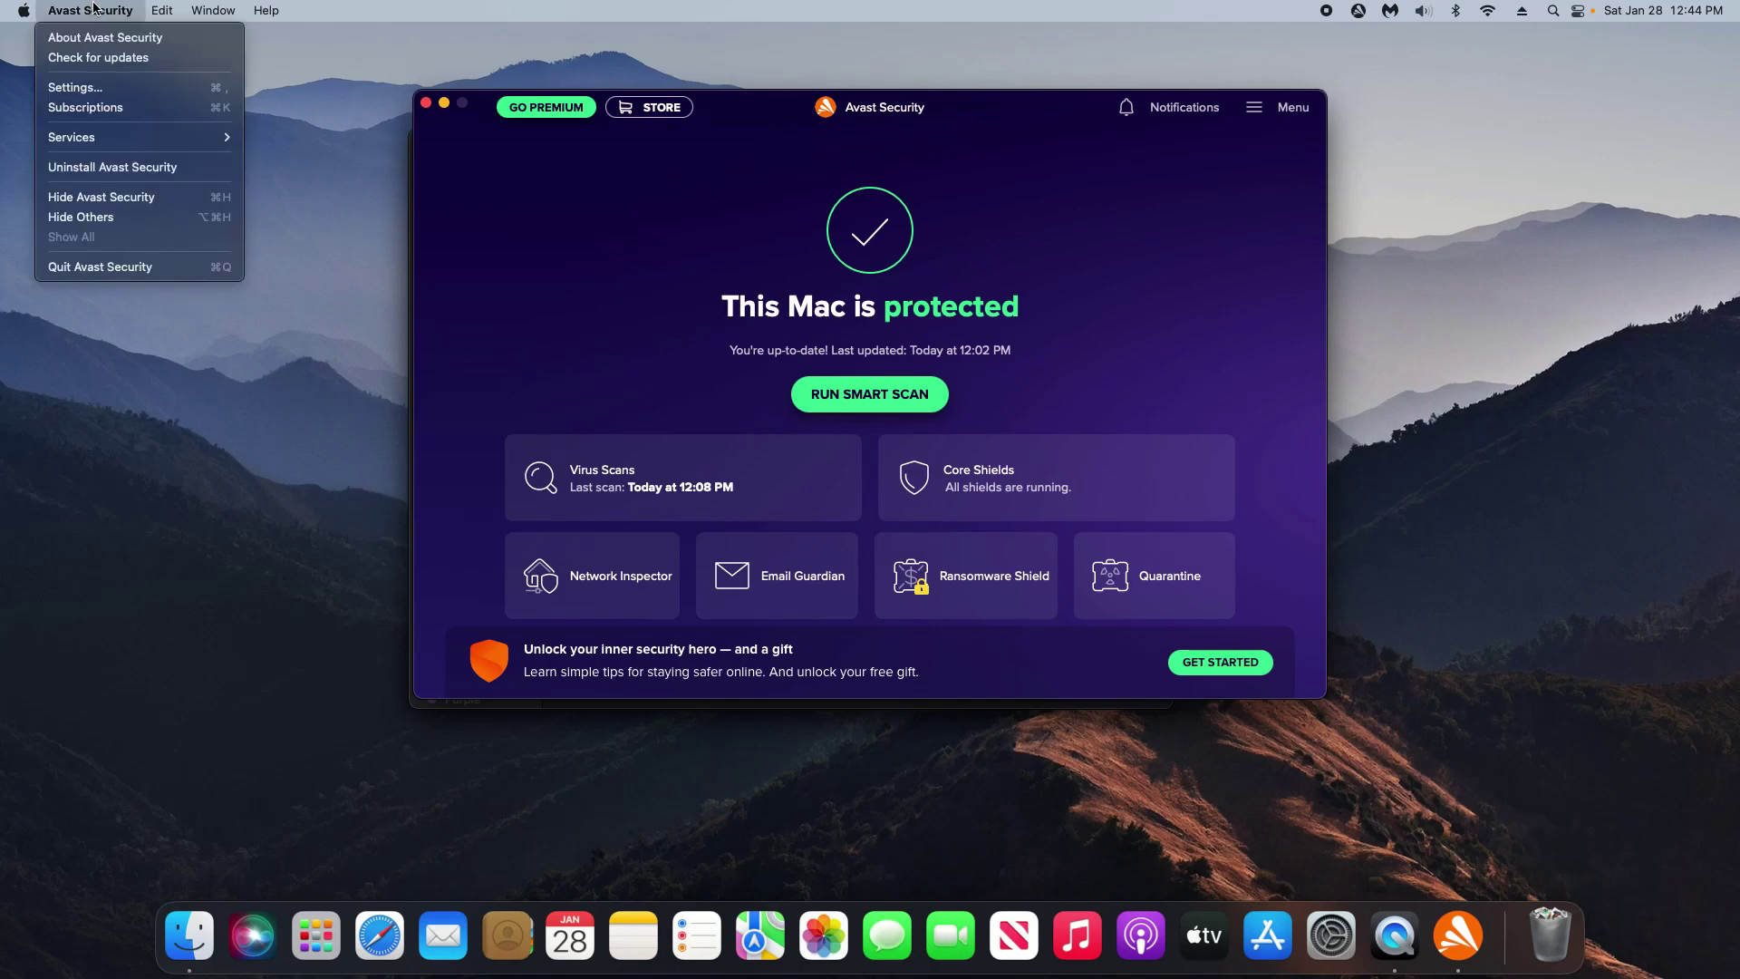
left_click(108, 169)
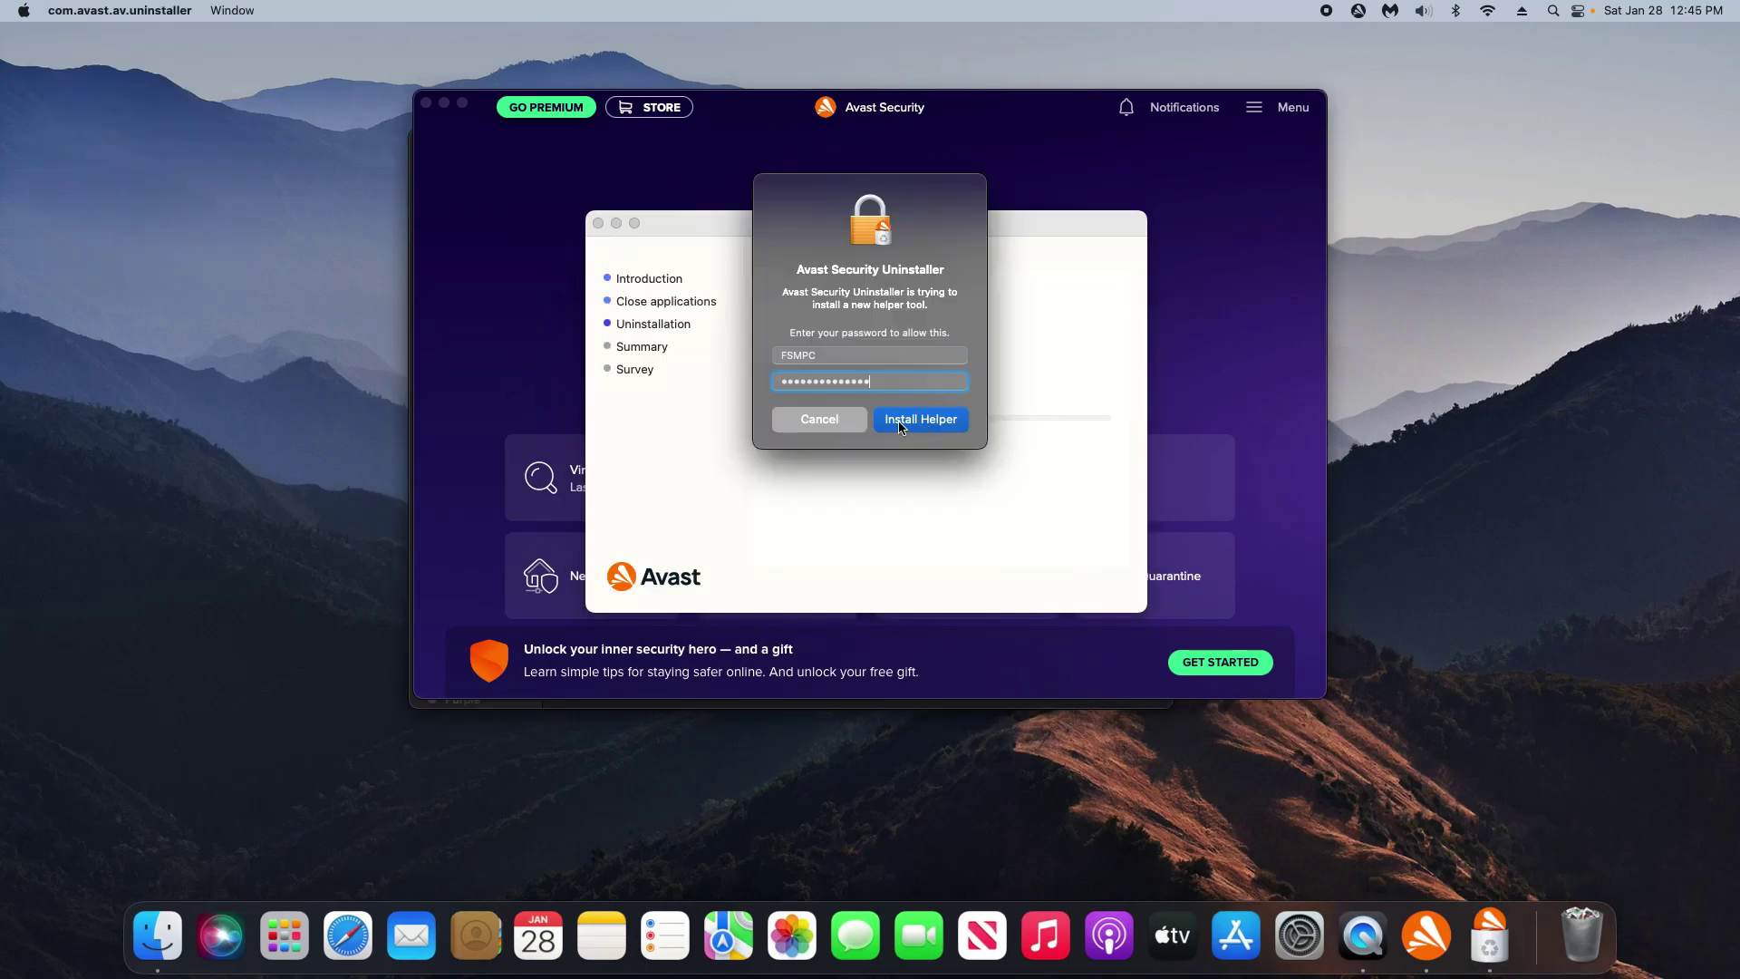
left_click(925, 419)
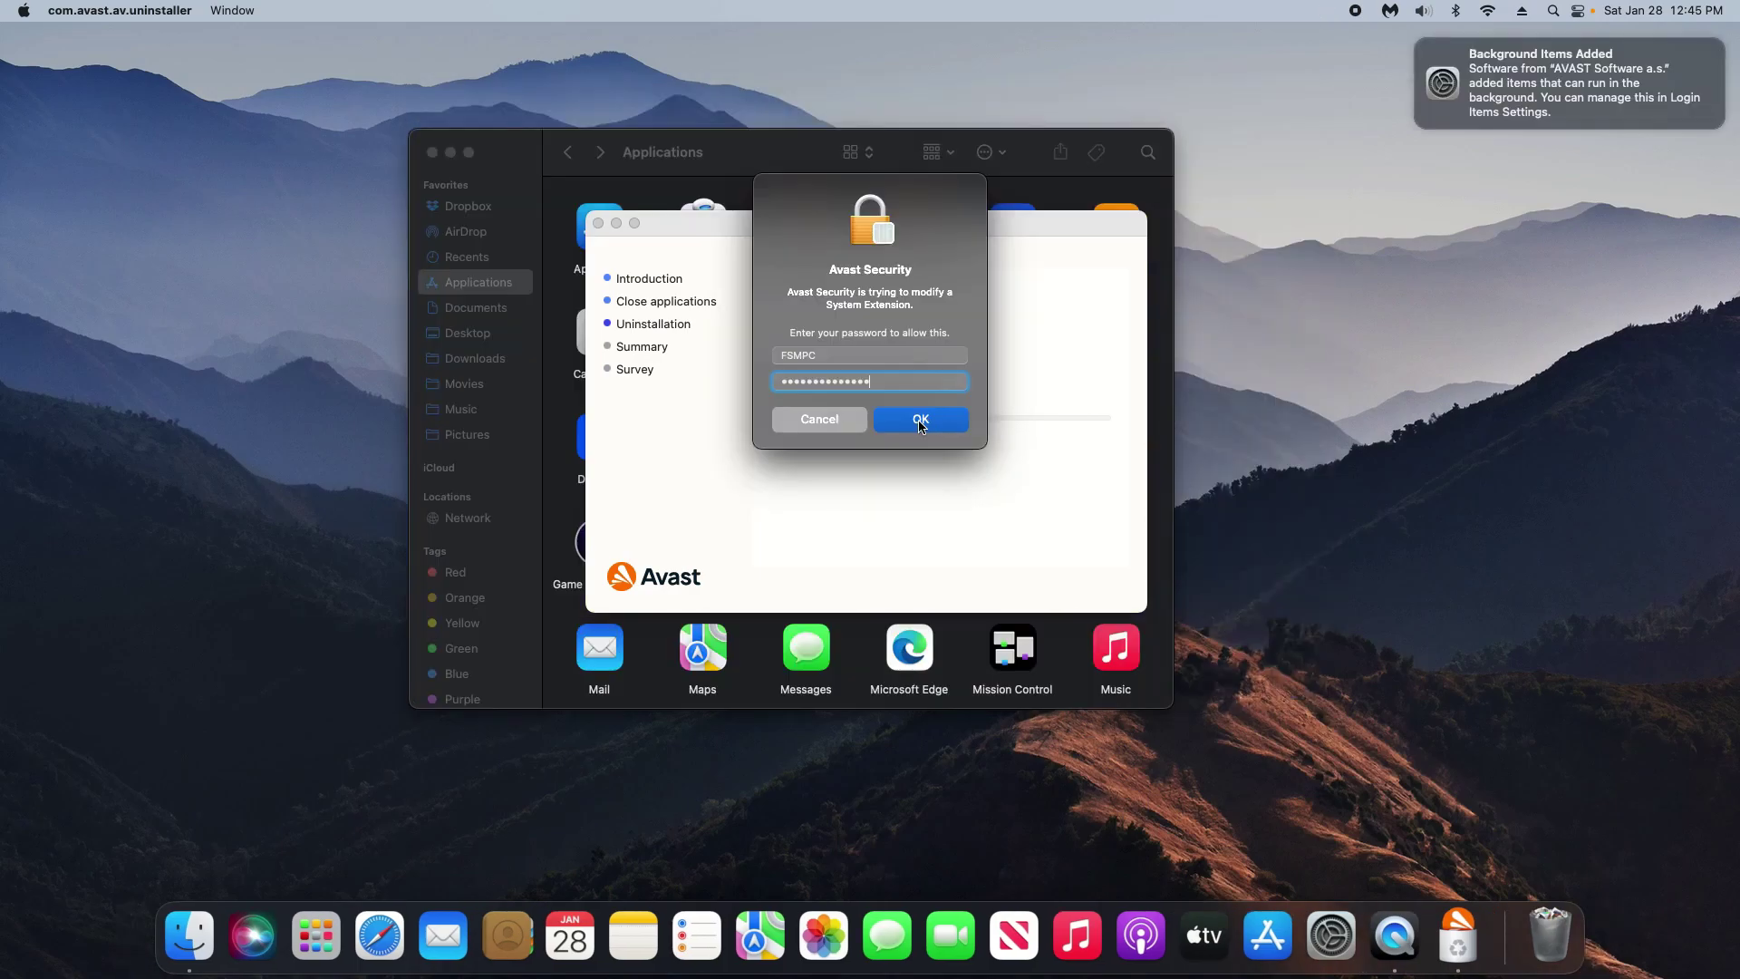
left_click(917, 421)
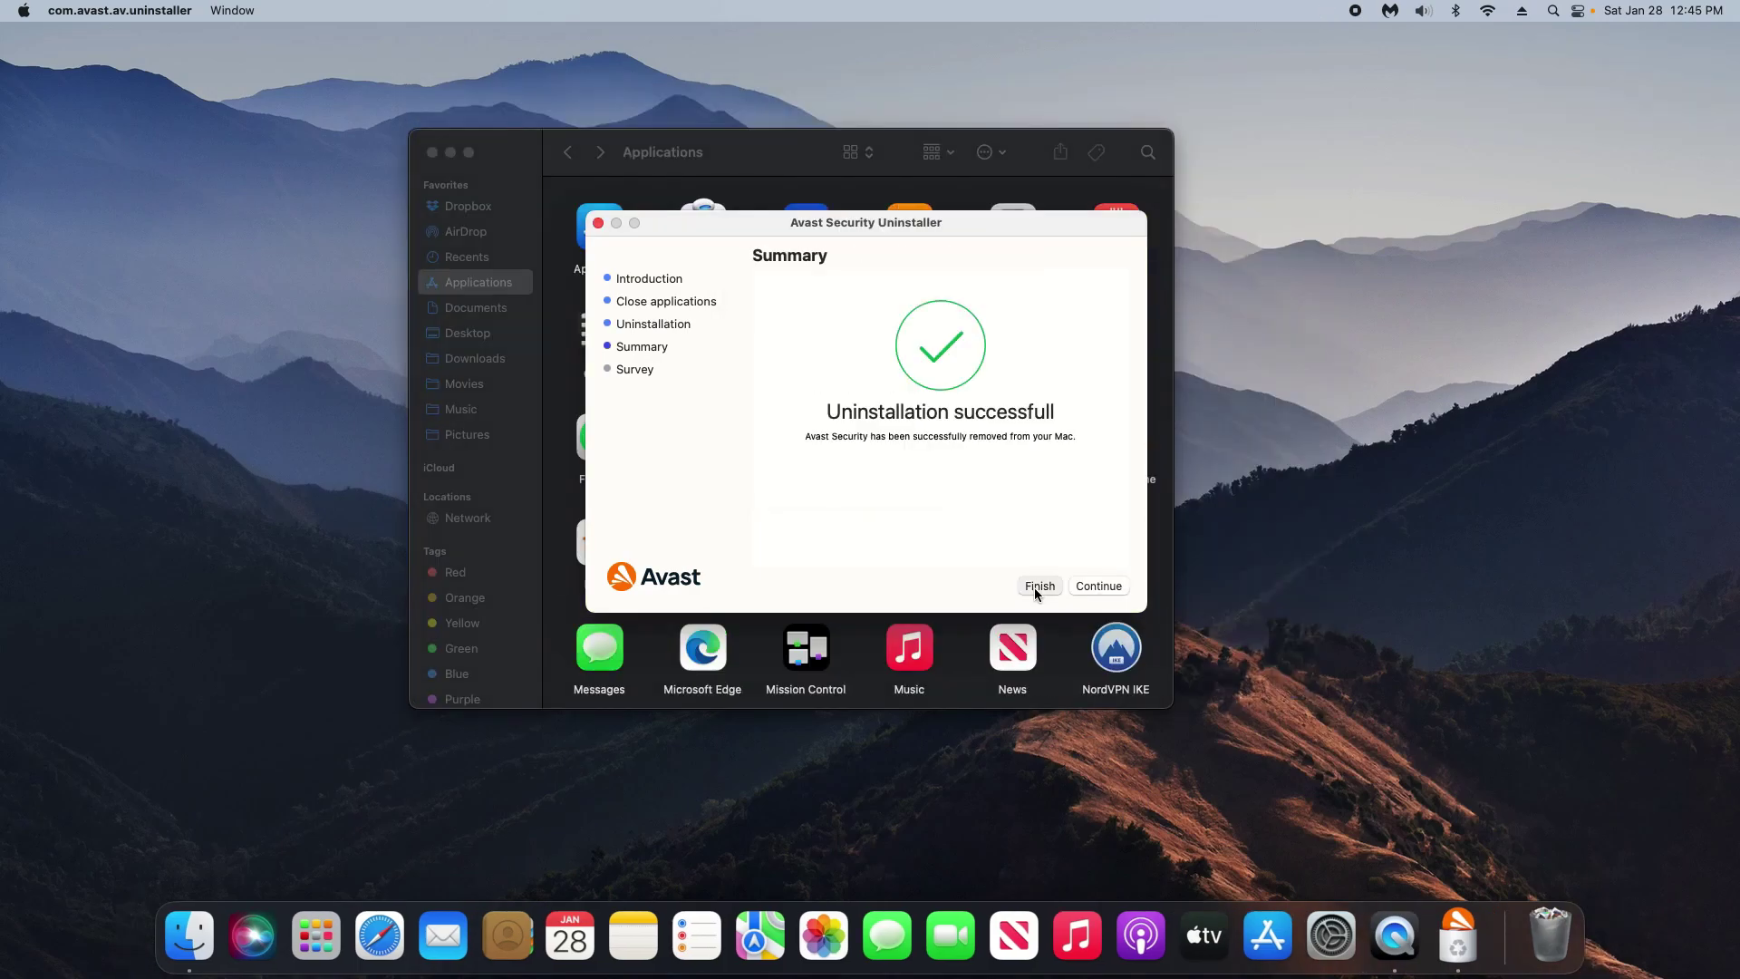
left_click(1035, 588)
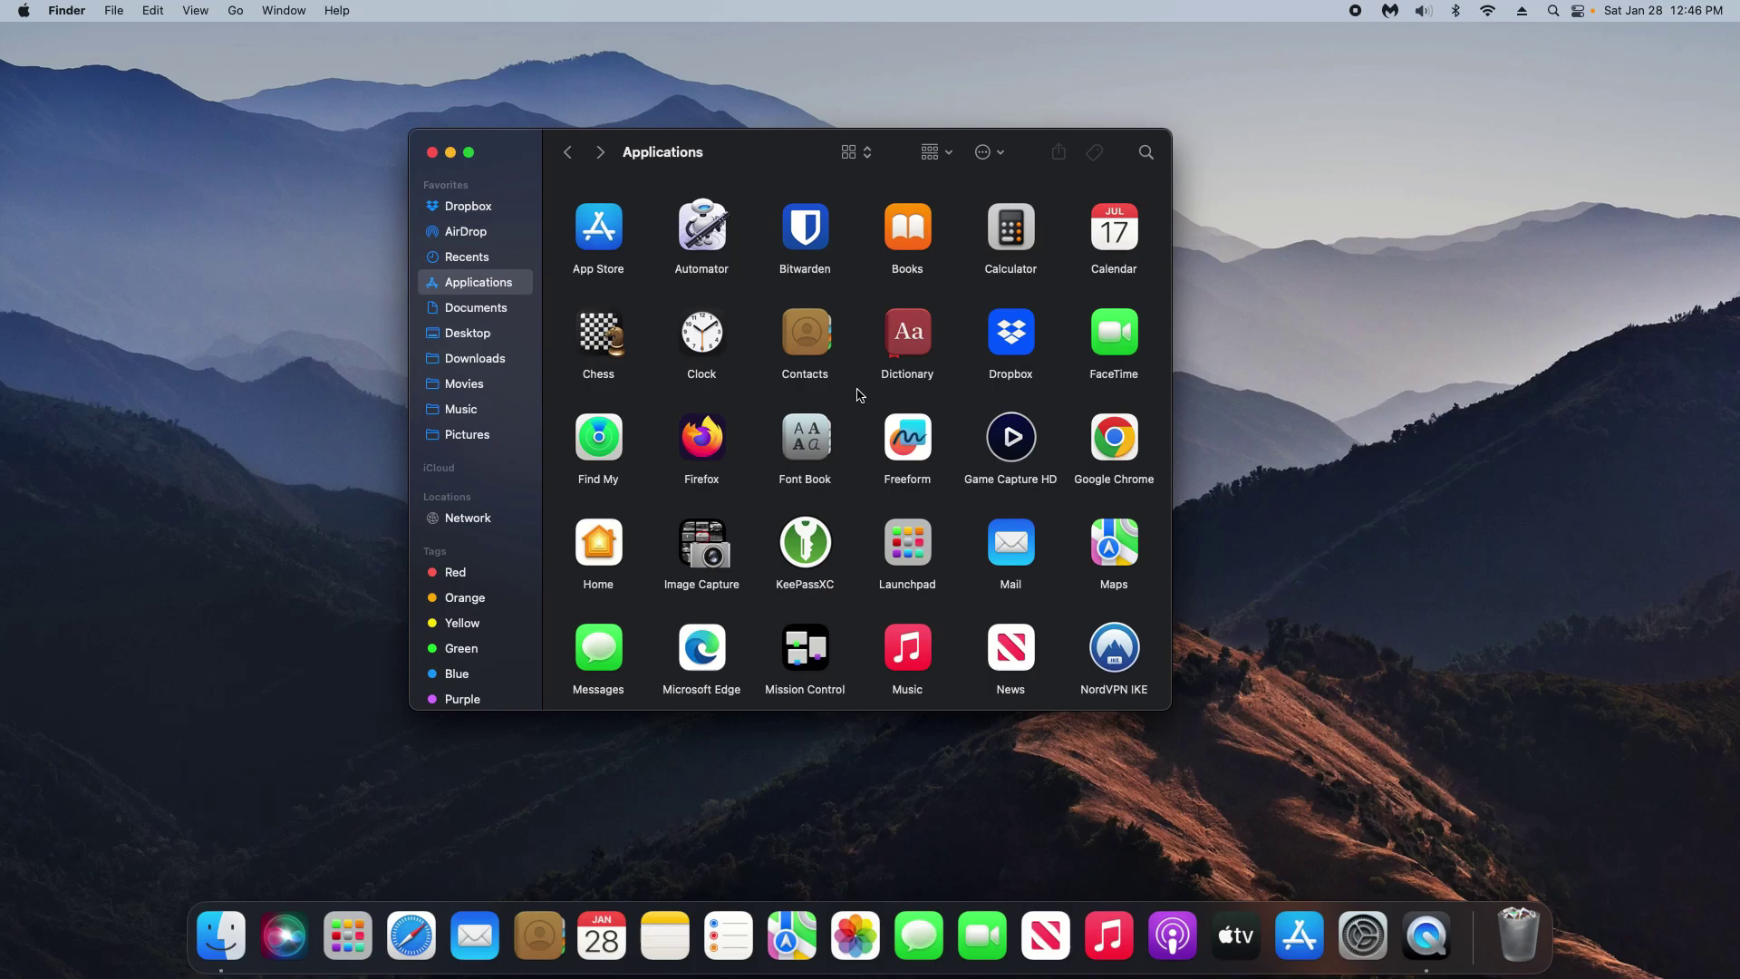
Move the unneeded Skype and Spotify apps from the Applications folder to the Trash
scroll(860, 395, "down", 5)
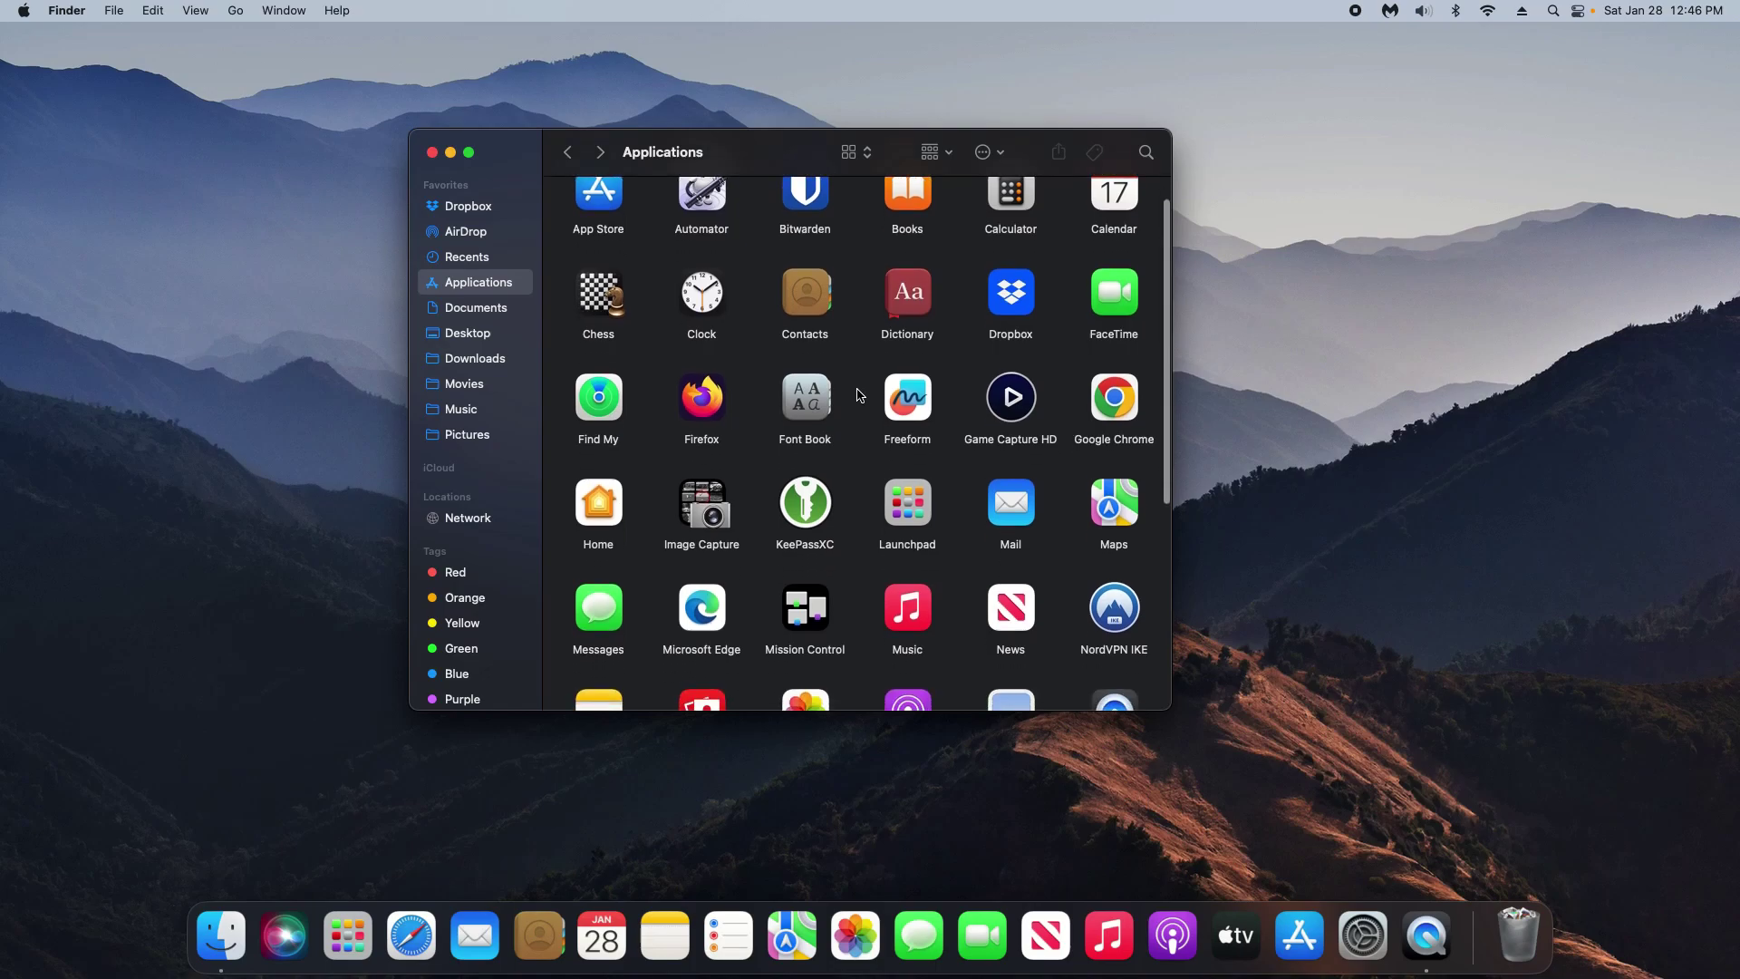
scroll(860, 395, "down", 3)
scroll(861, 396, "up", 5)
scroll(860, 395, "up", 2)
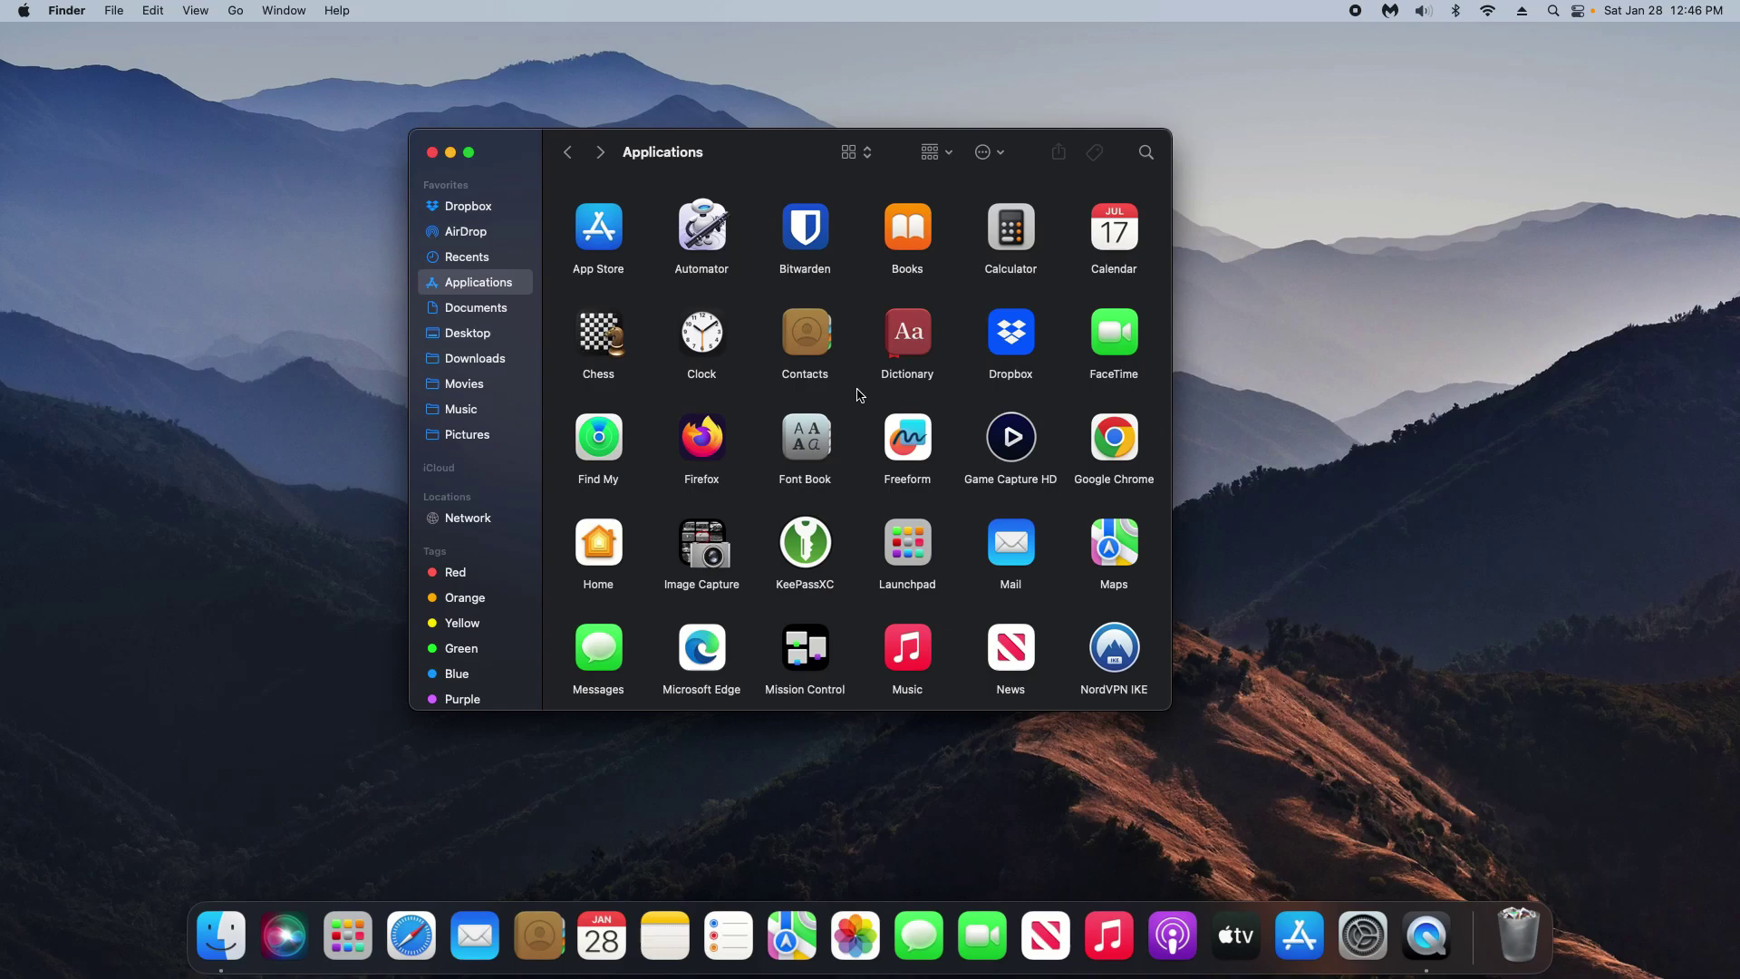
scroll(860, 395, "down", 5)
left_click(1110, 435)
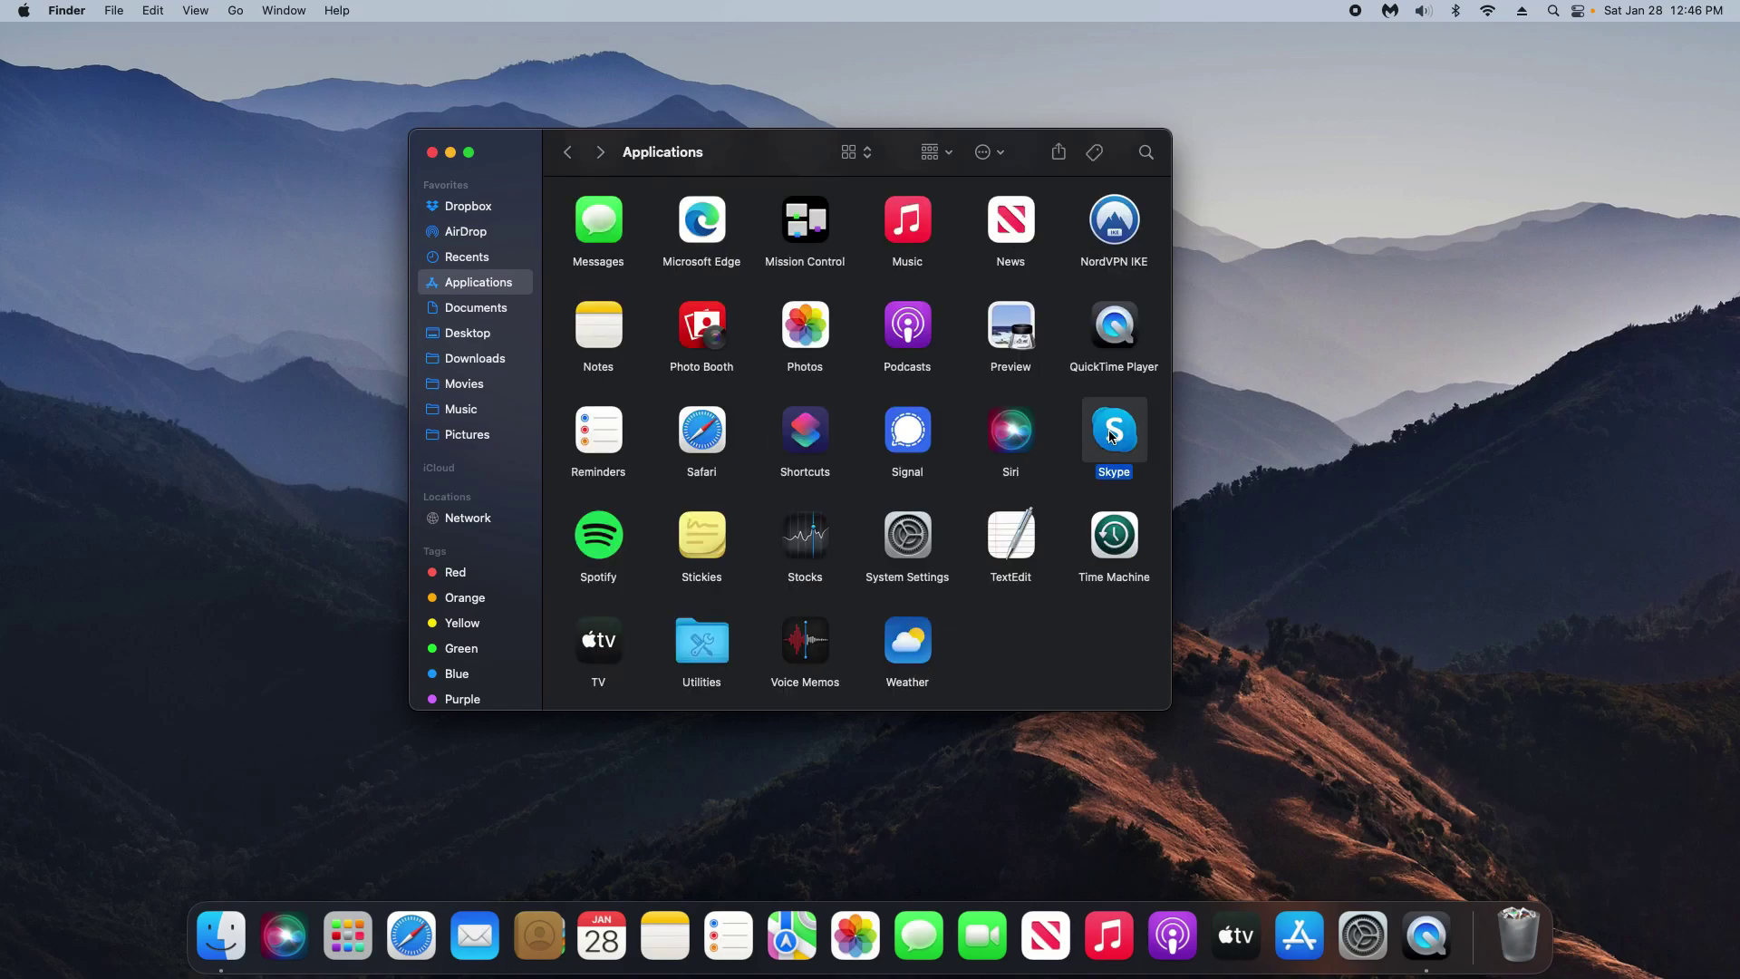
left_click_drag(1107, 441, 1517, 931)
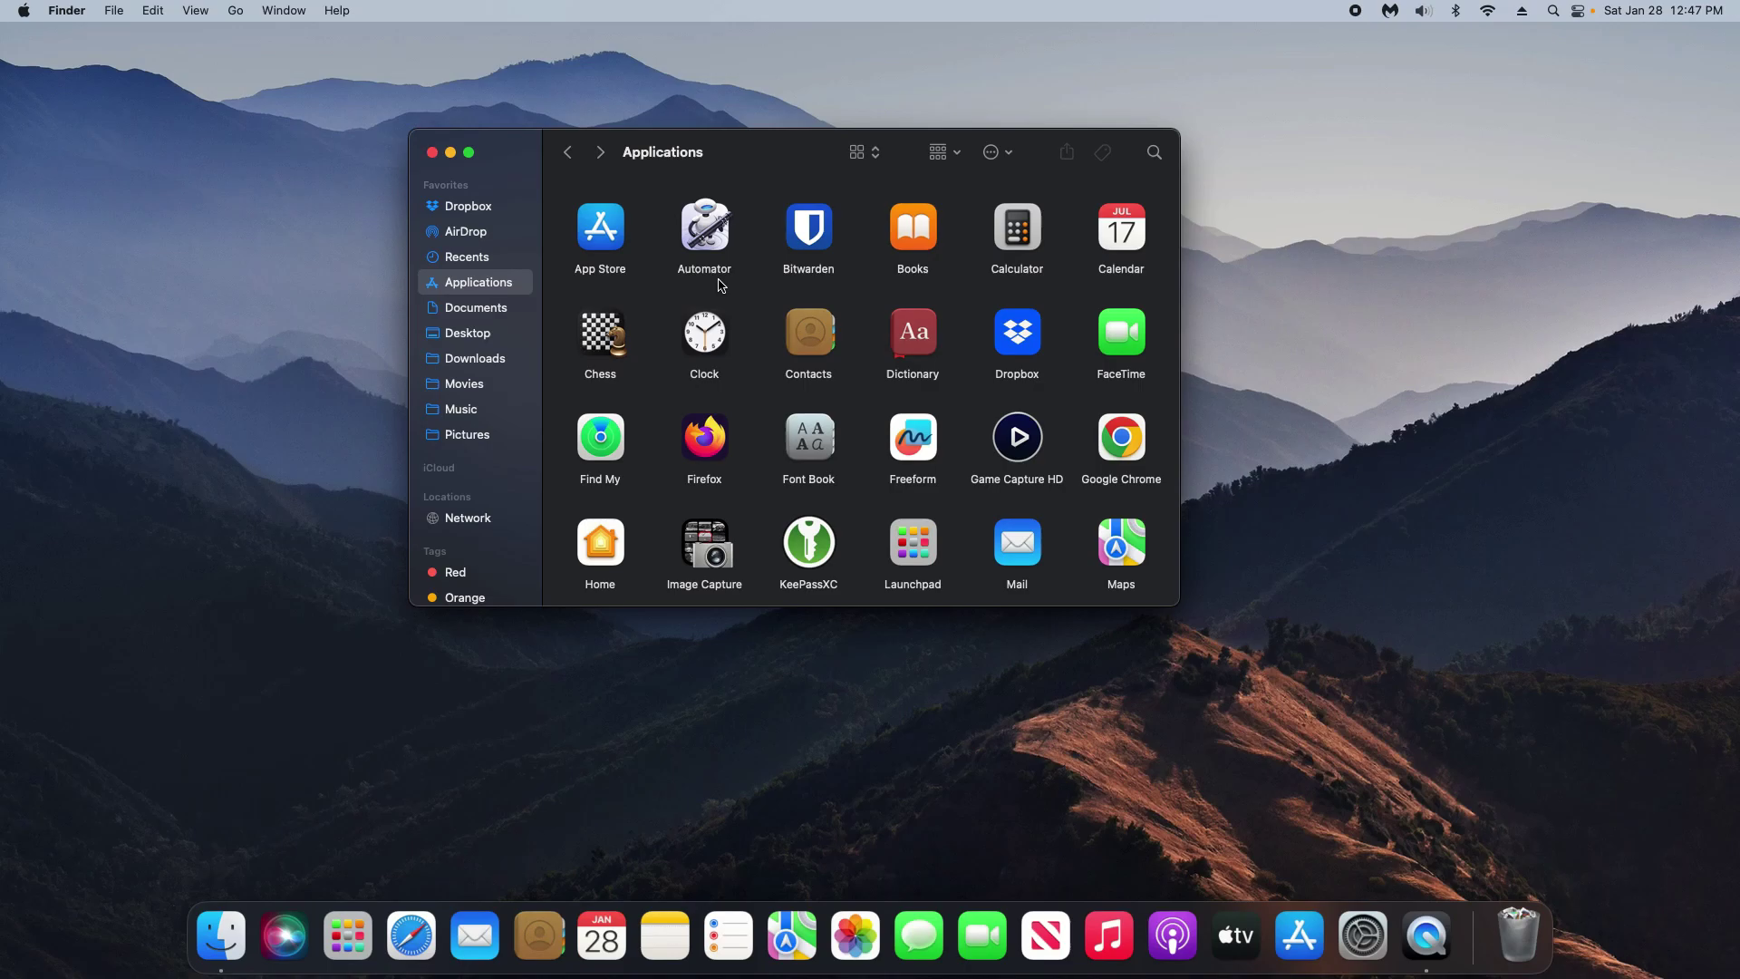
Open the Trash and permanently erase all the items in it
left_click(1524, 949)
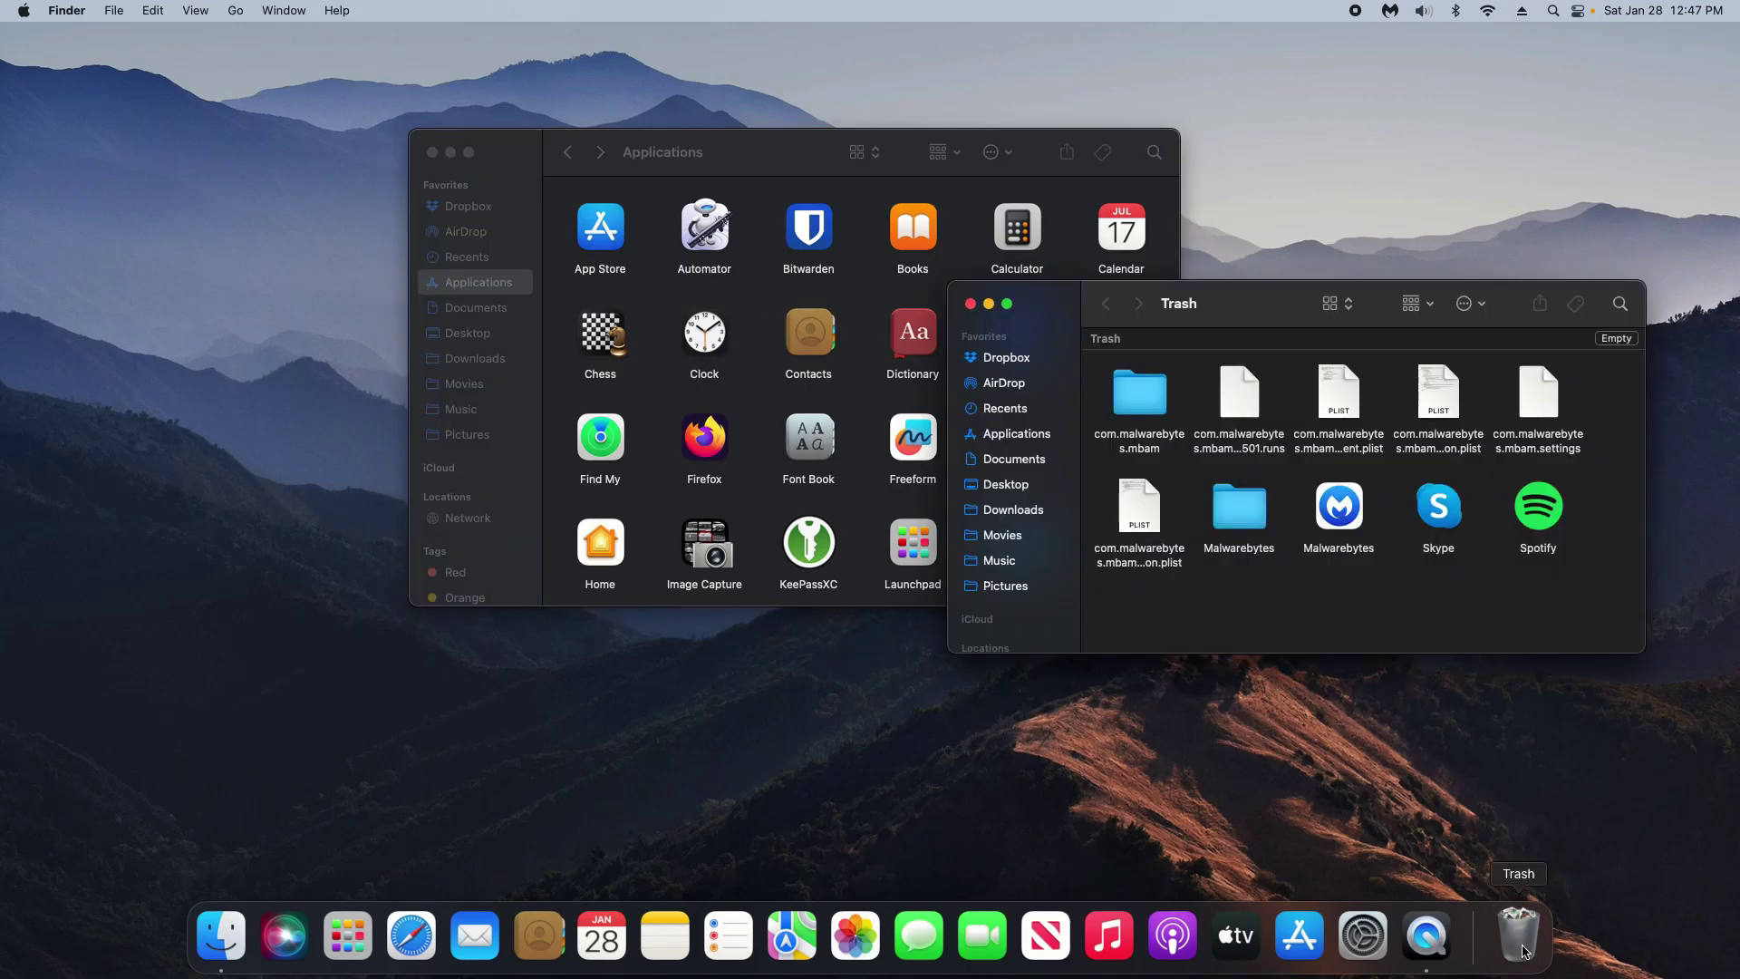
left_click(1618, 339)
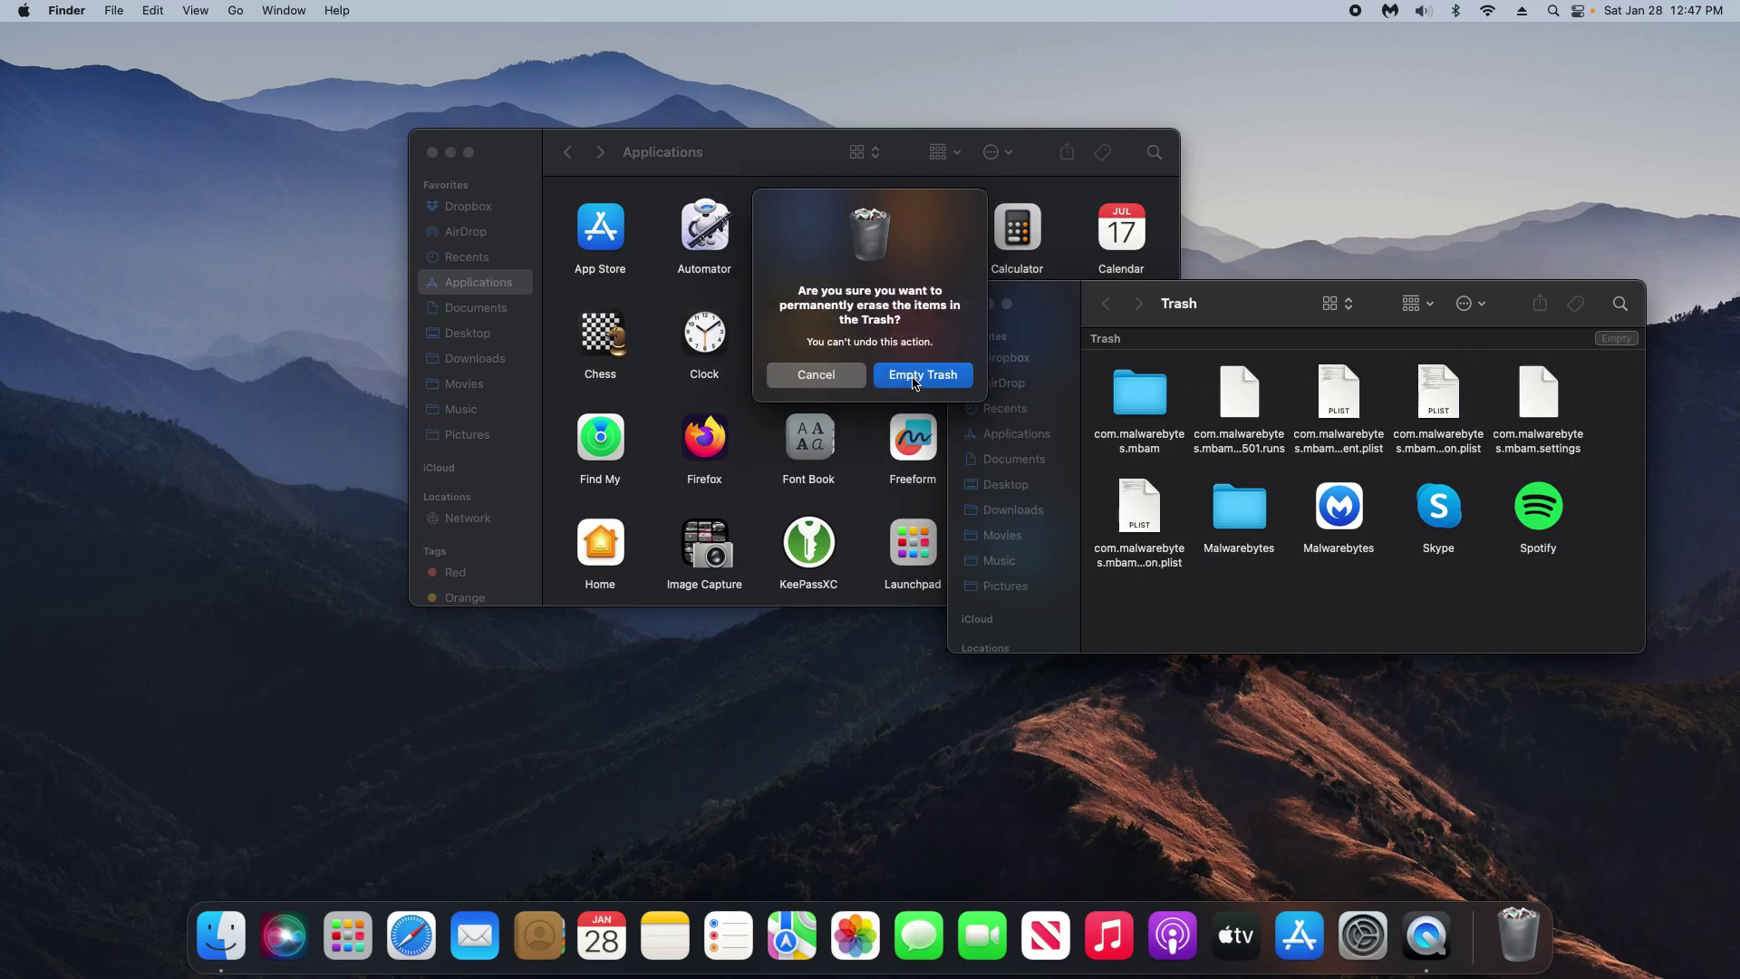
left_click(915, 374)
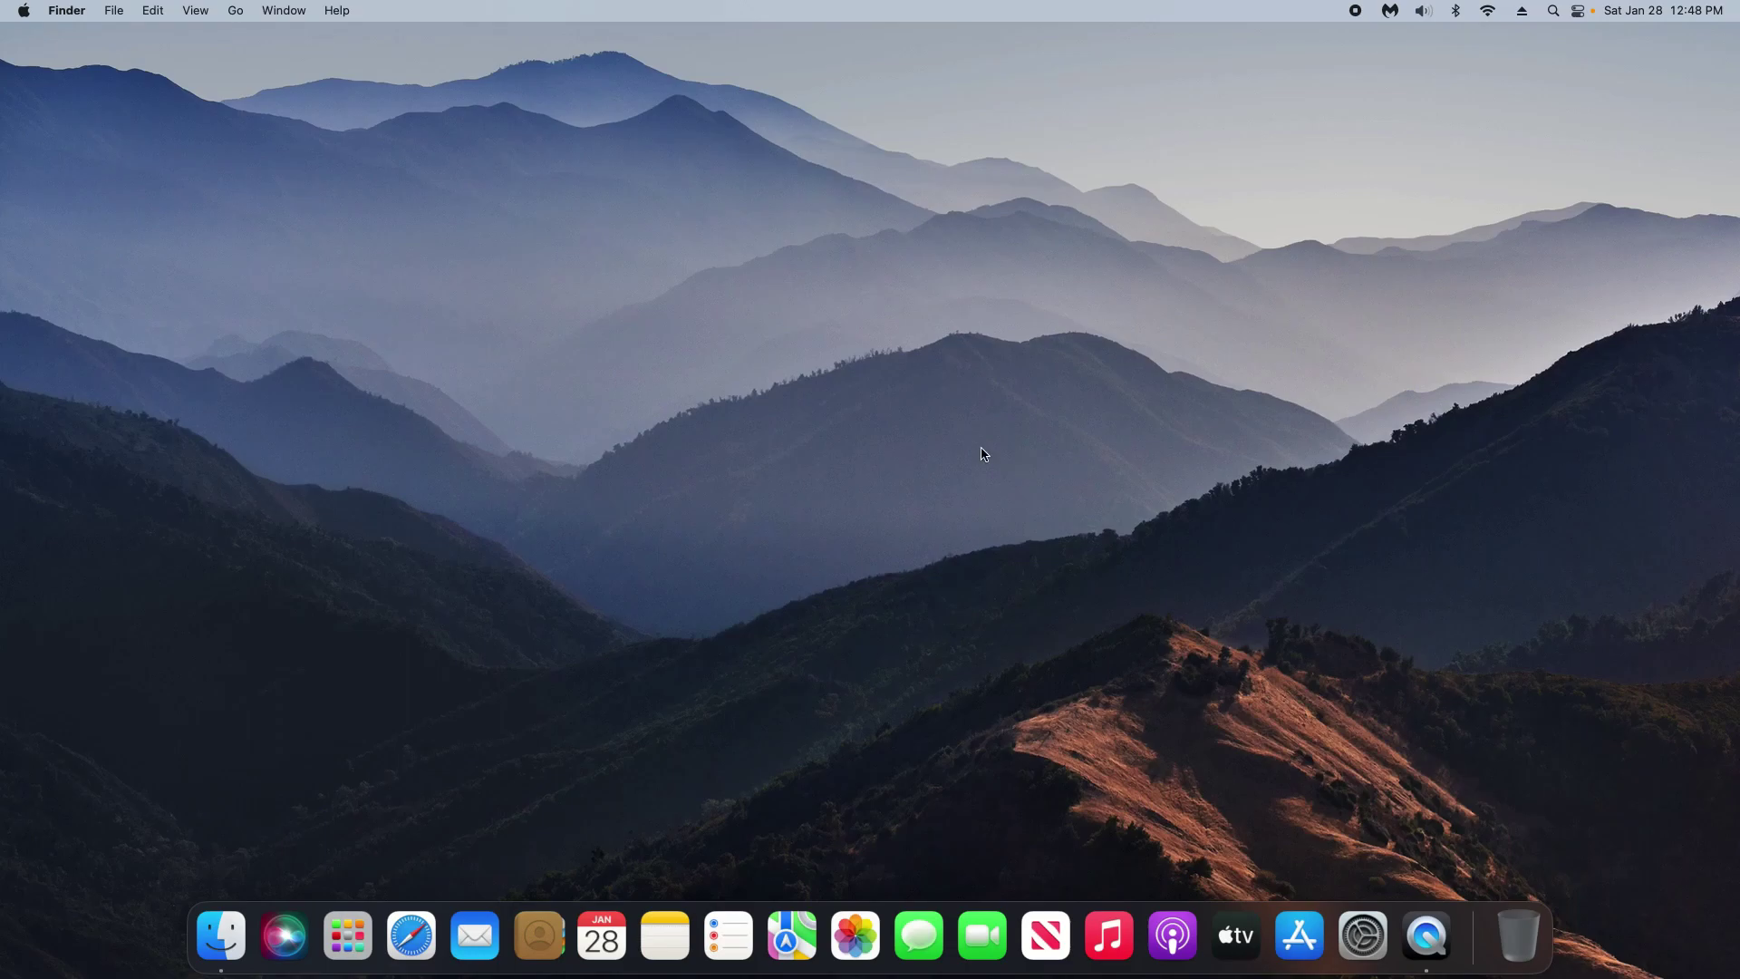
Restart the Mac to complete the app removals
left_click(23, 11)
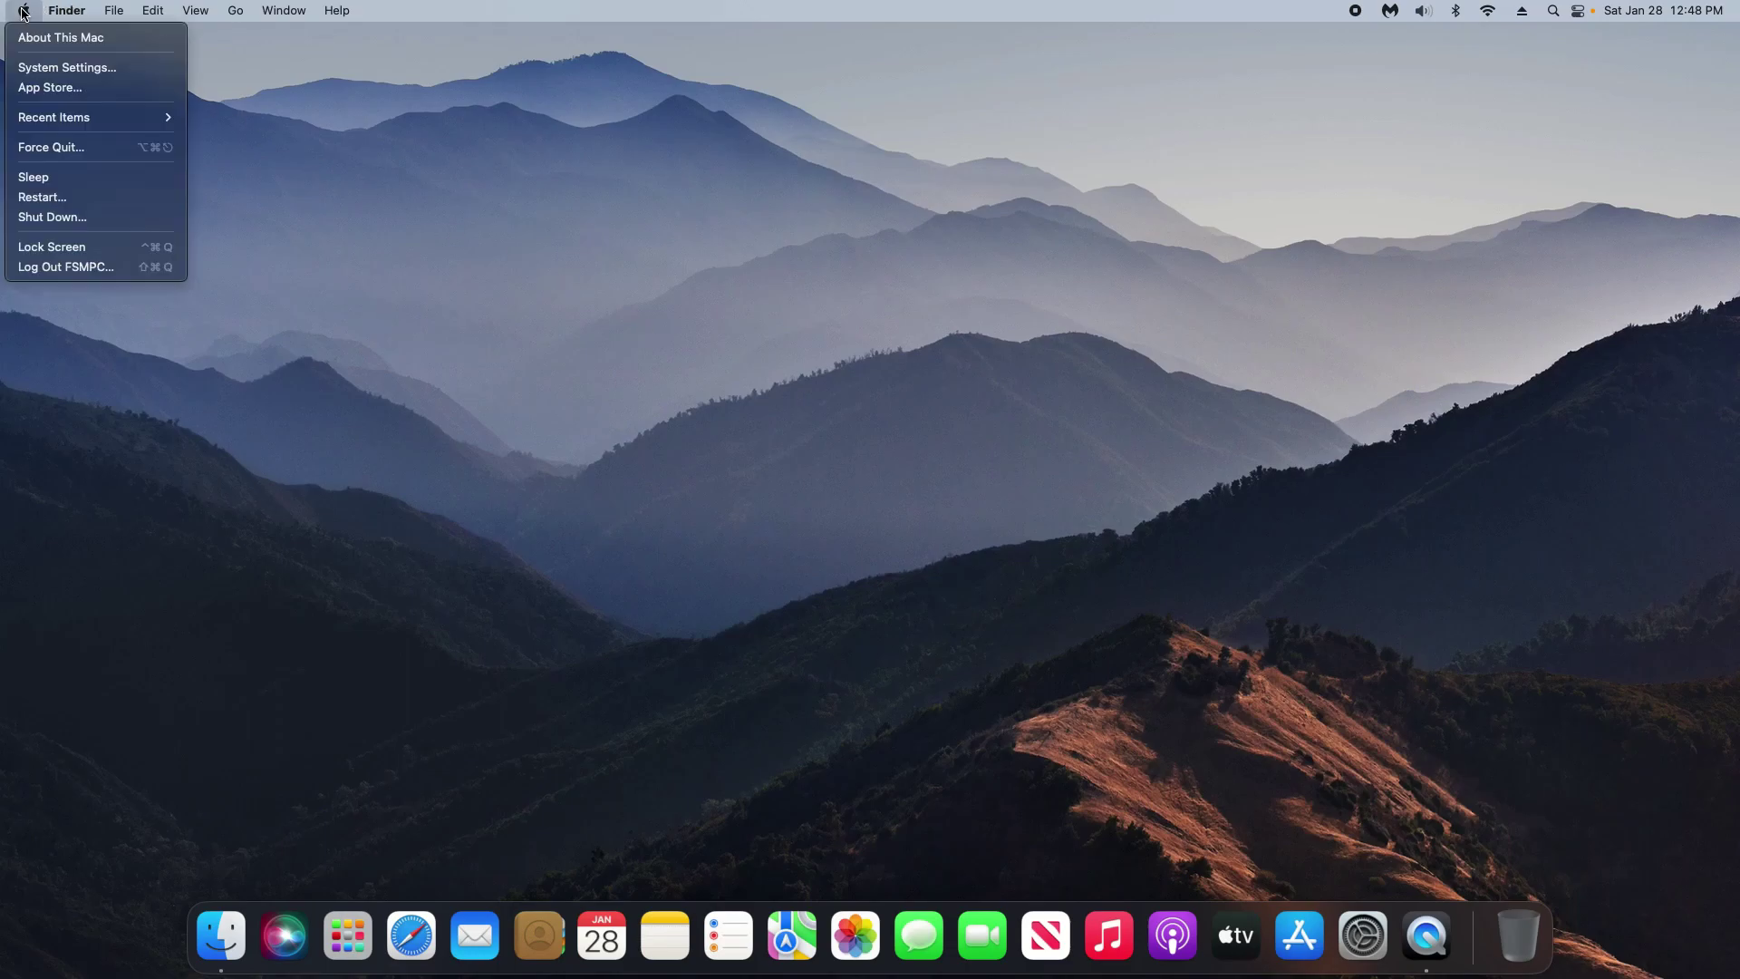
left_click(36, 201)
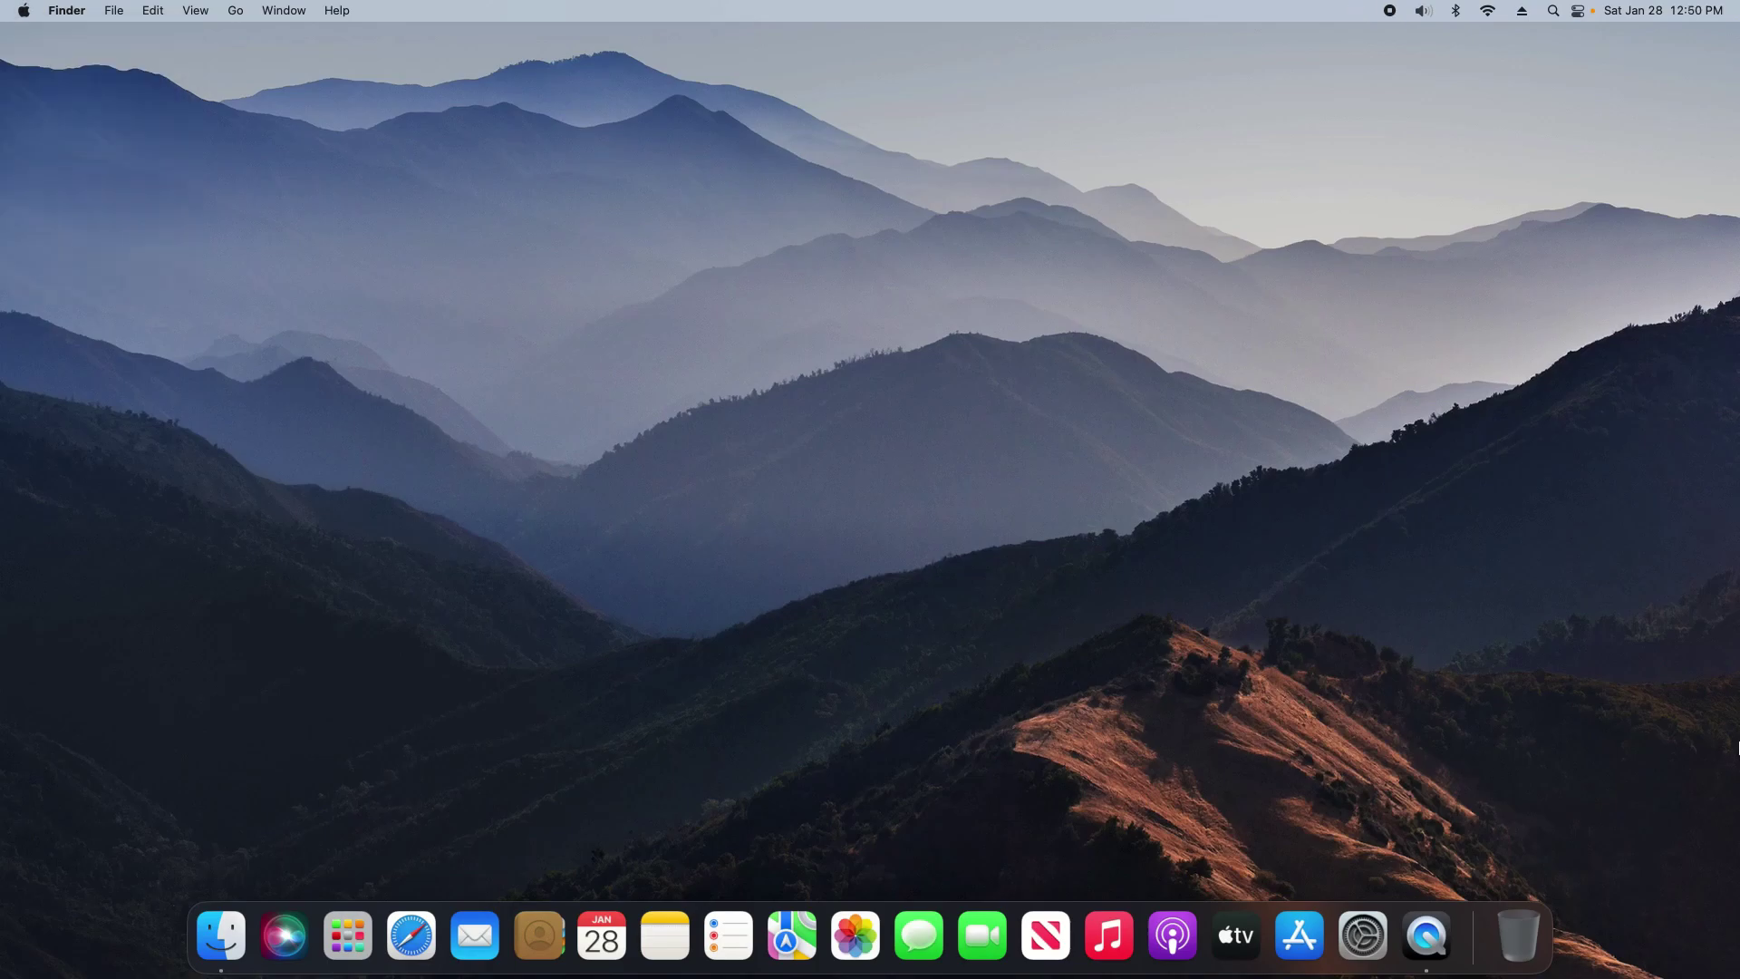